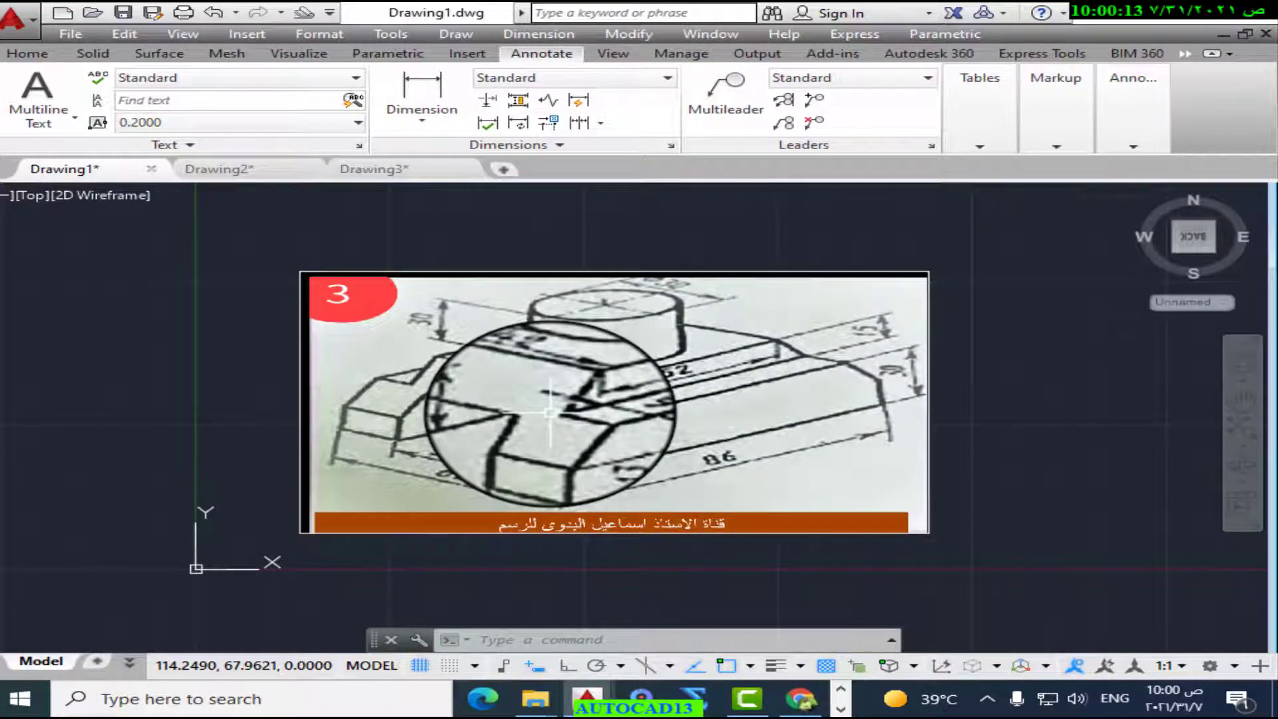
# Step: Examine the dimensioned 3D bracket model in Drawing2, including its base, sloped upper block and cylinder
pyautogui.click(241, 171)
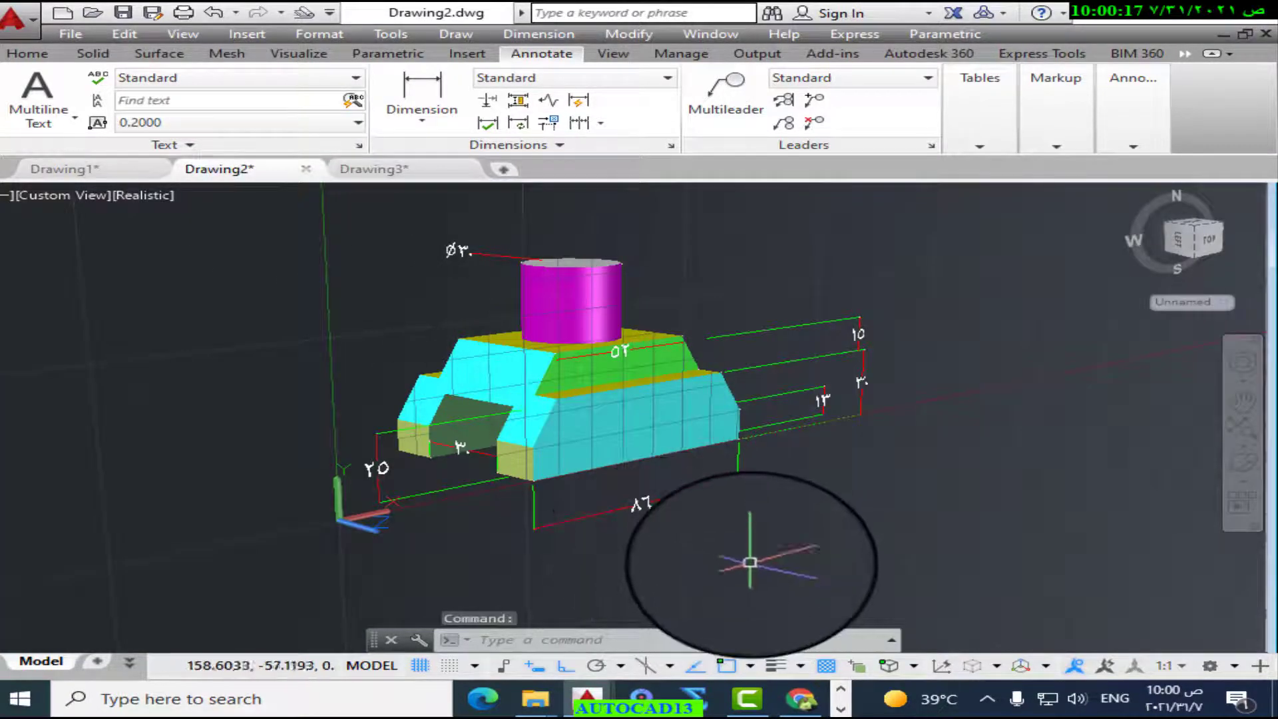
pyautogui.scroll(1, 740, 528)
pyautogui.scroll(1, 726, 511)
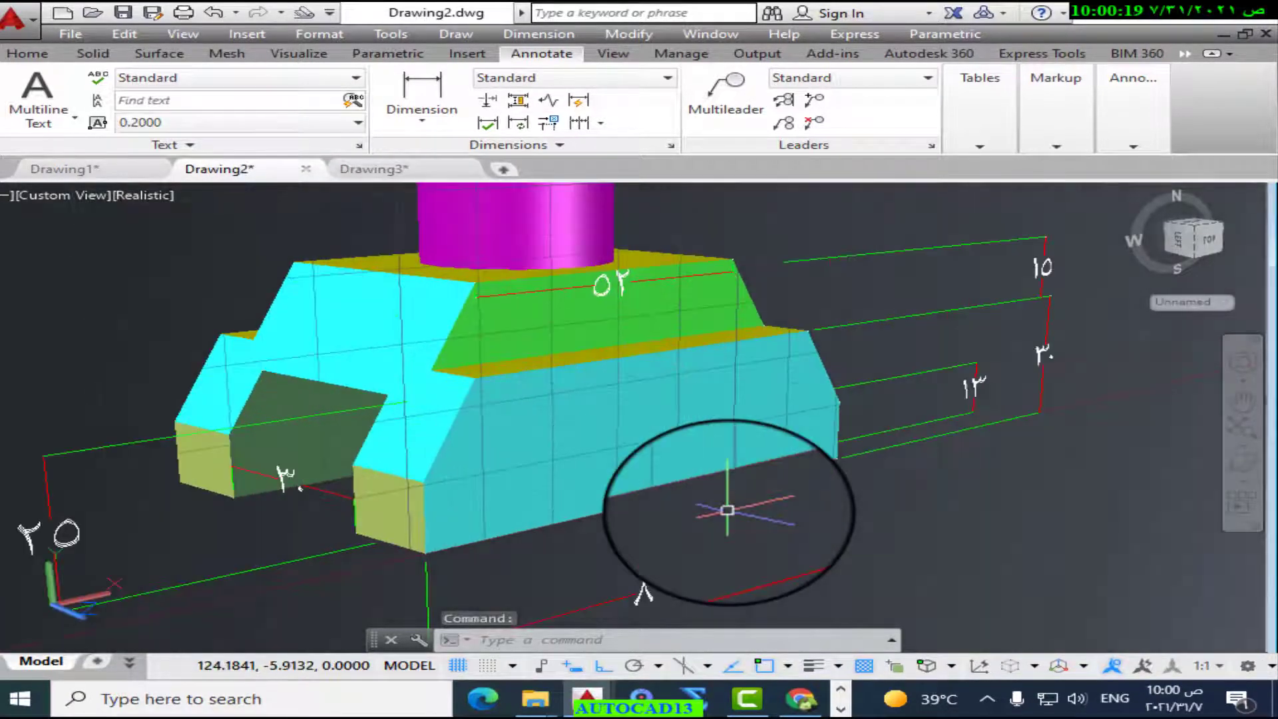
pyautogui.scroll(-2, 611, 339)
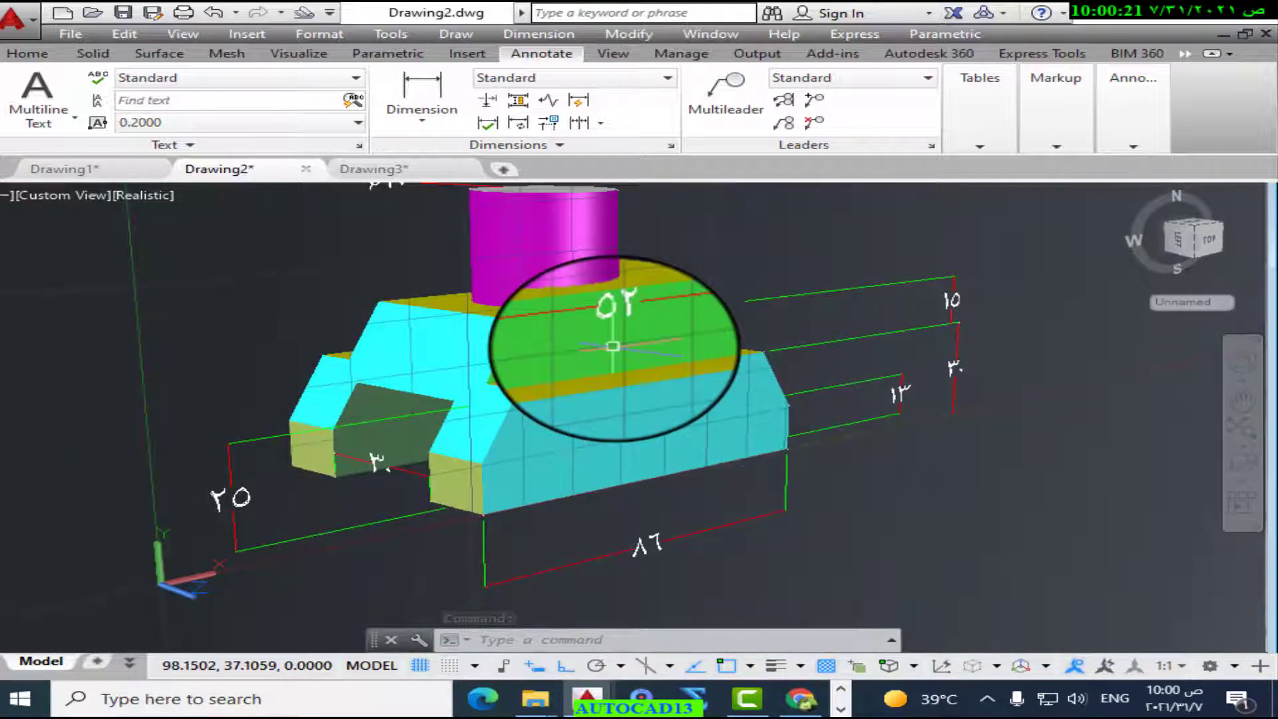
pyautogui.scroll(-1, 612, 346)
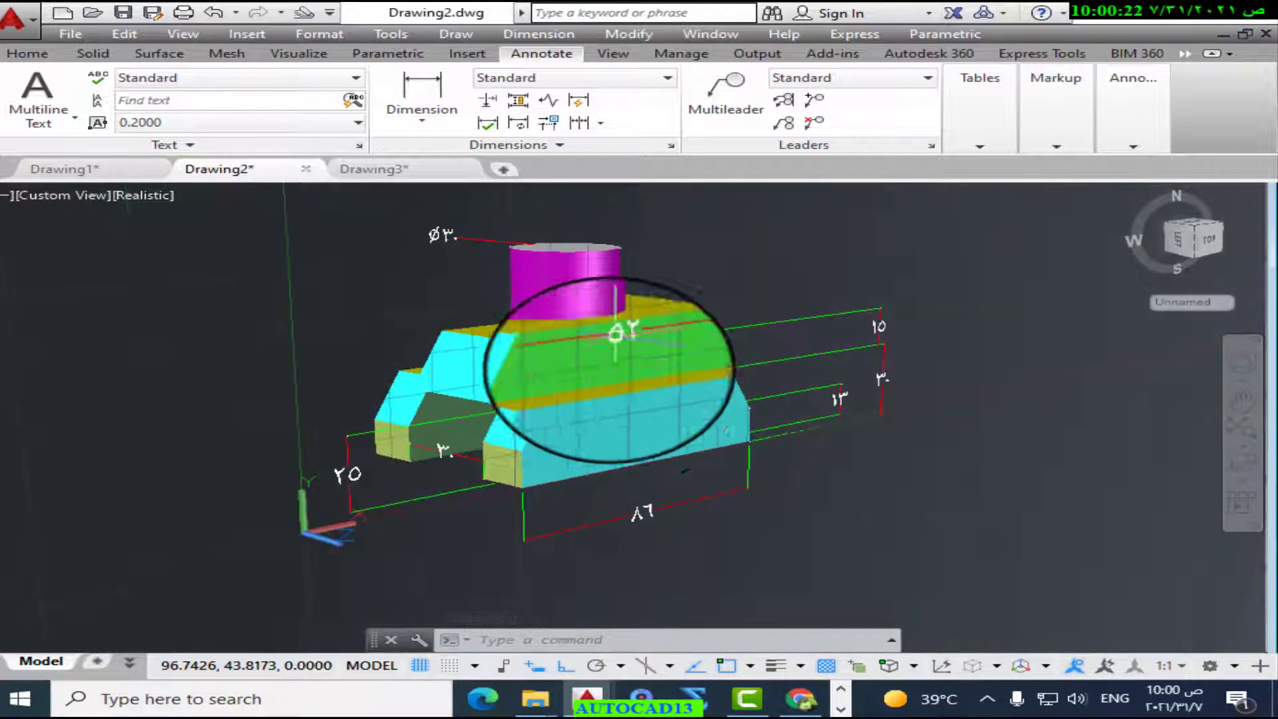
# Step: Erase the whole existing profile outline in Drawing3
pyautogui.click(392, 174)
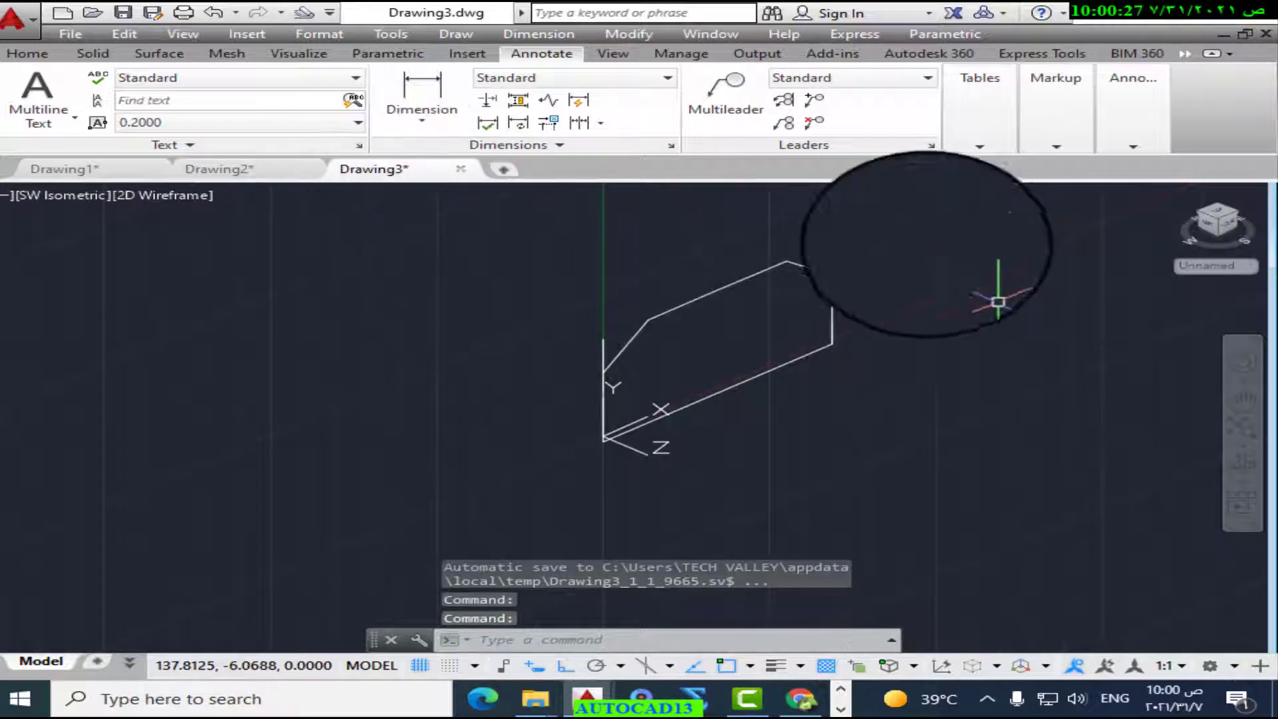
pyautogui.click(858, 227)
pyautogui.click(517, 429)
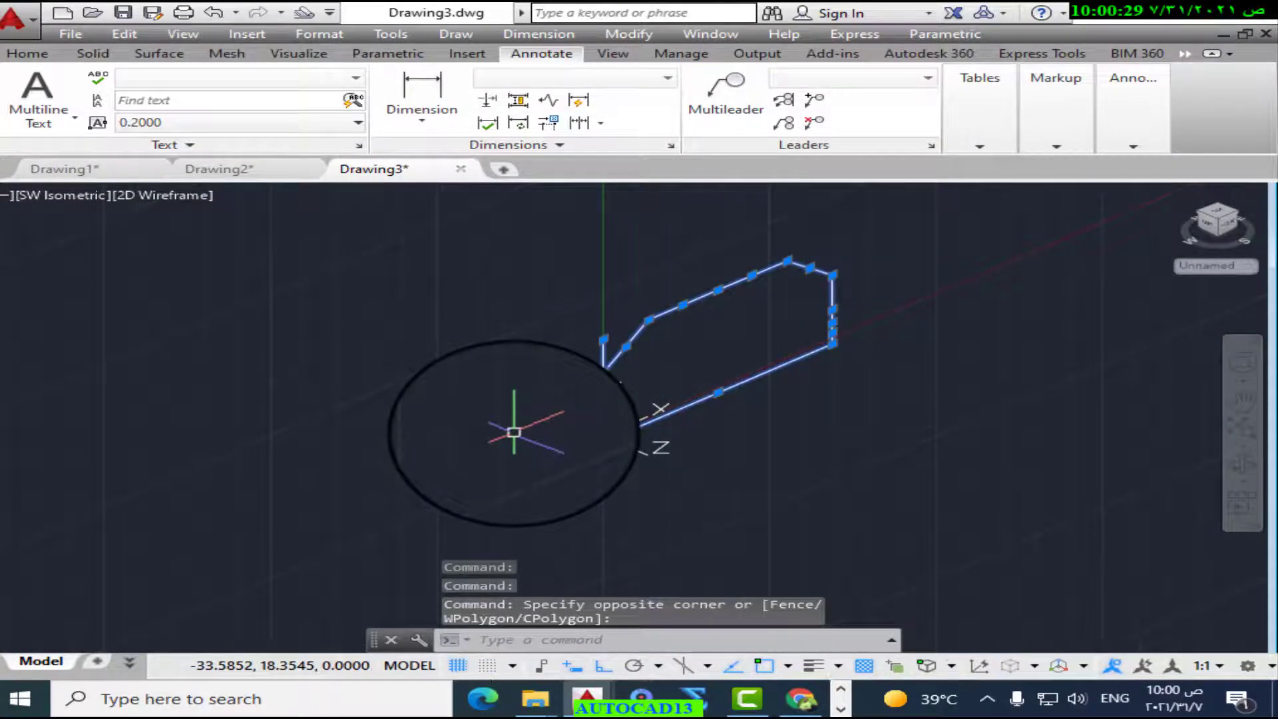
pyautogui.press('Delete')
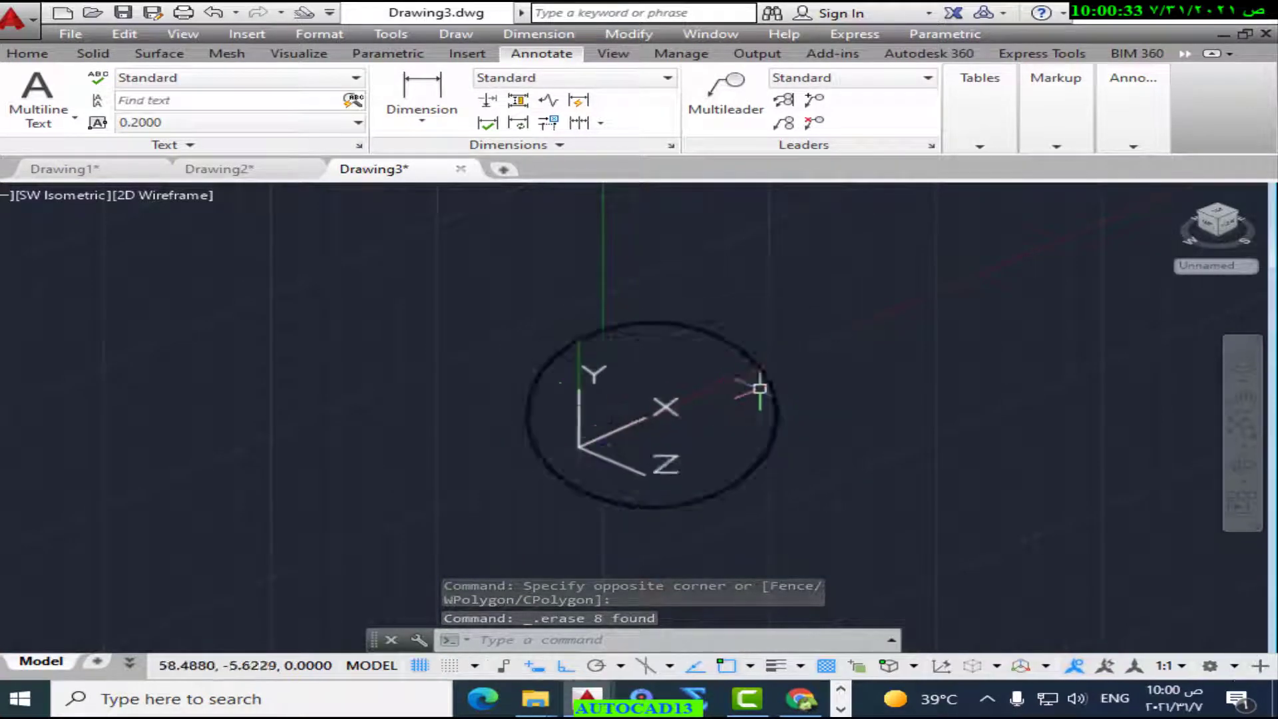
# Step: Examine the front face and base length of the reference model in Drawing2
pyautogui.click(220, 169)
pyautogui.scroll(3, 459, 474)
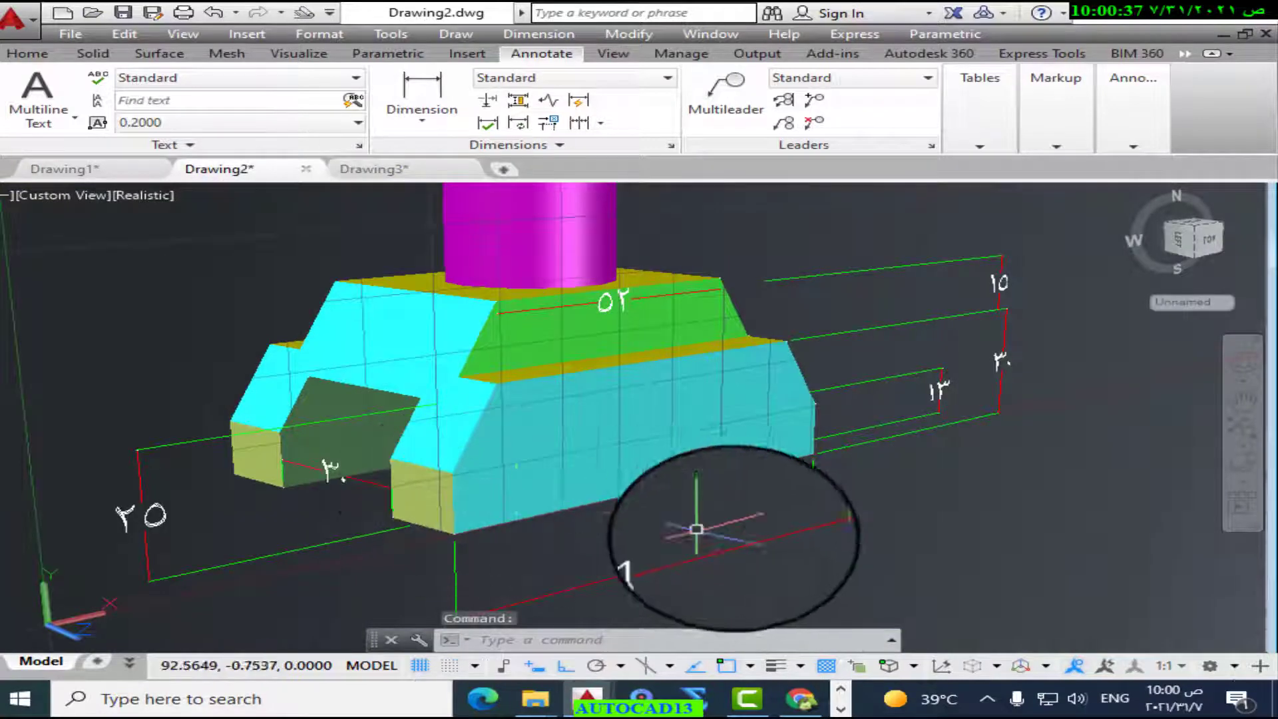
pyautogui.scroll(2, 625, 475)
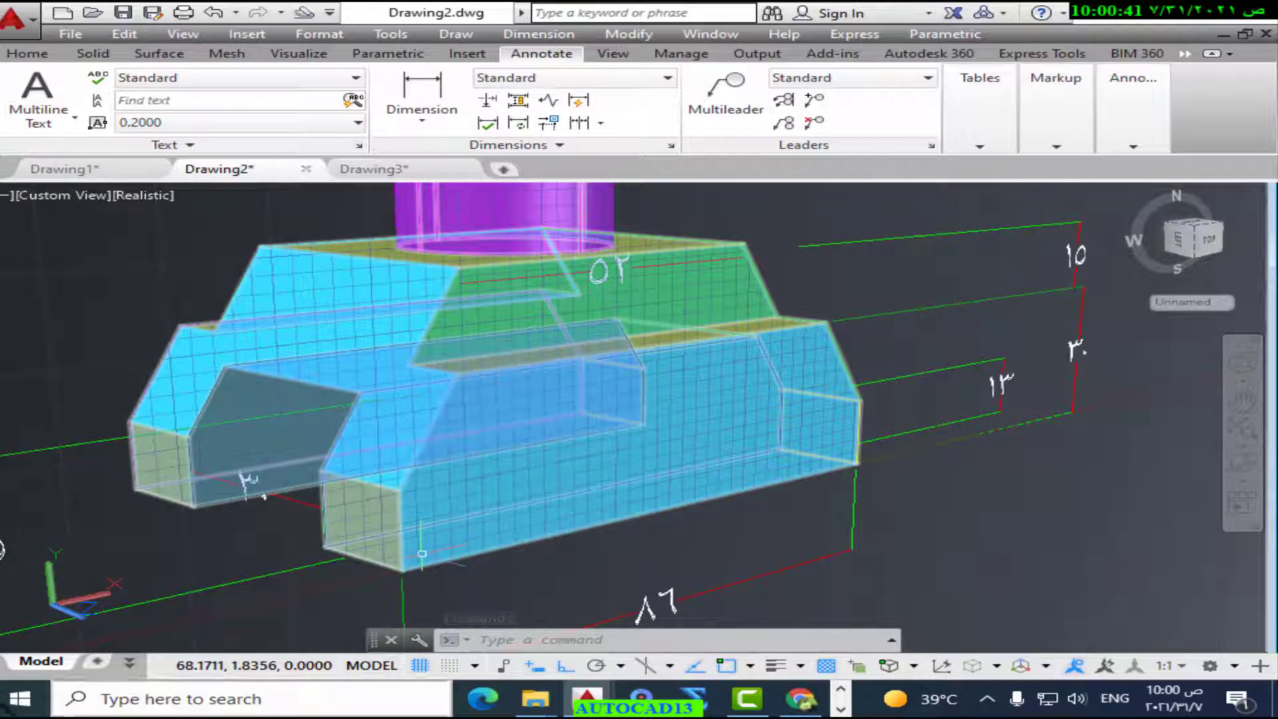
# Step: Set Drawing3 to the Front view to align the drawing plane and return to the SW Isometric view
pyautogui.click(384, 171)
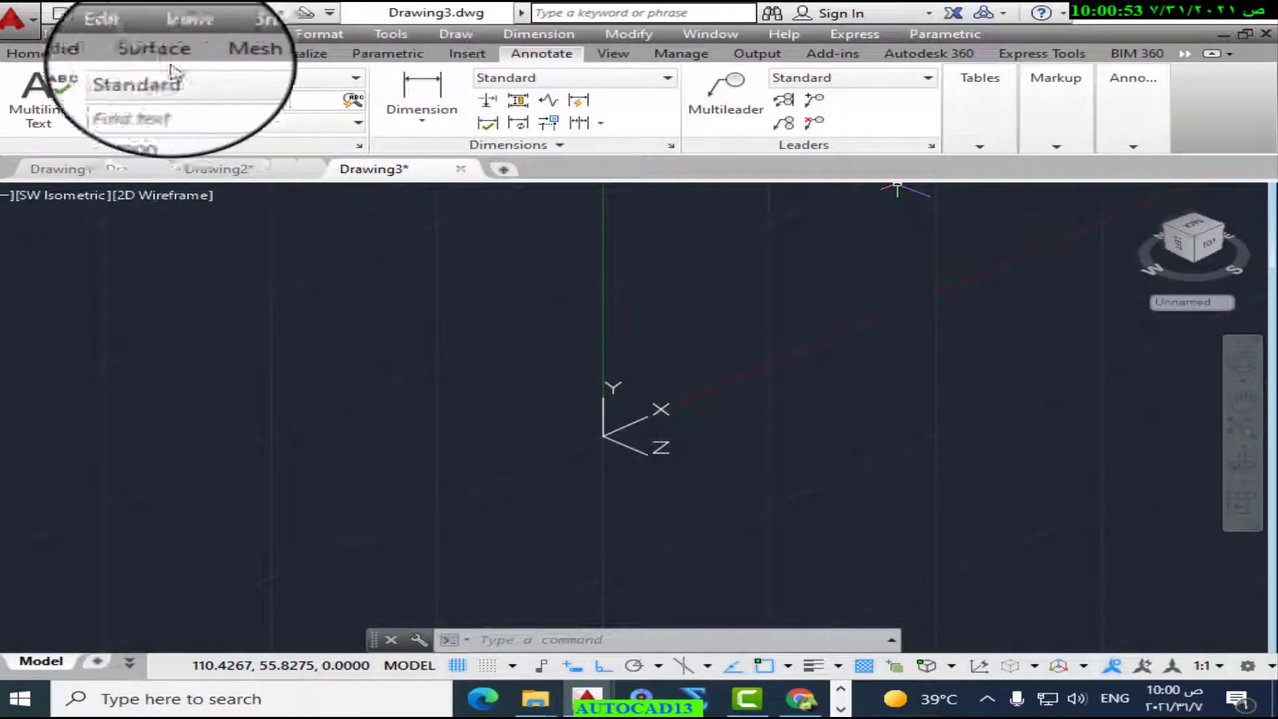
pyautogui.click(20, 59)
pyautogui.click(807, 144)
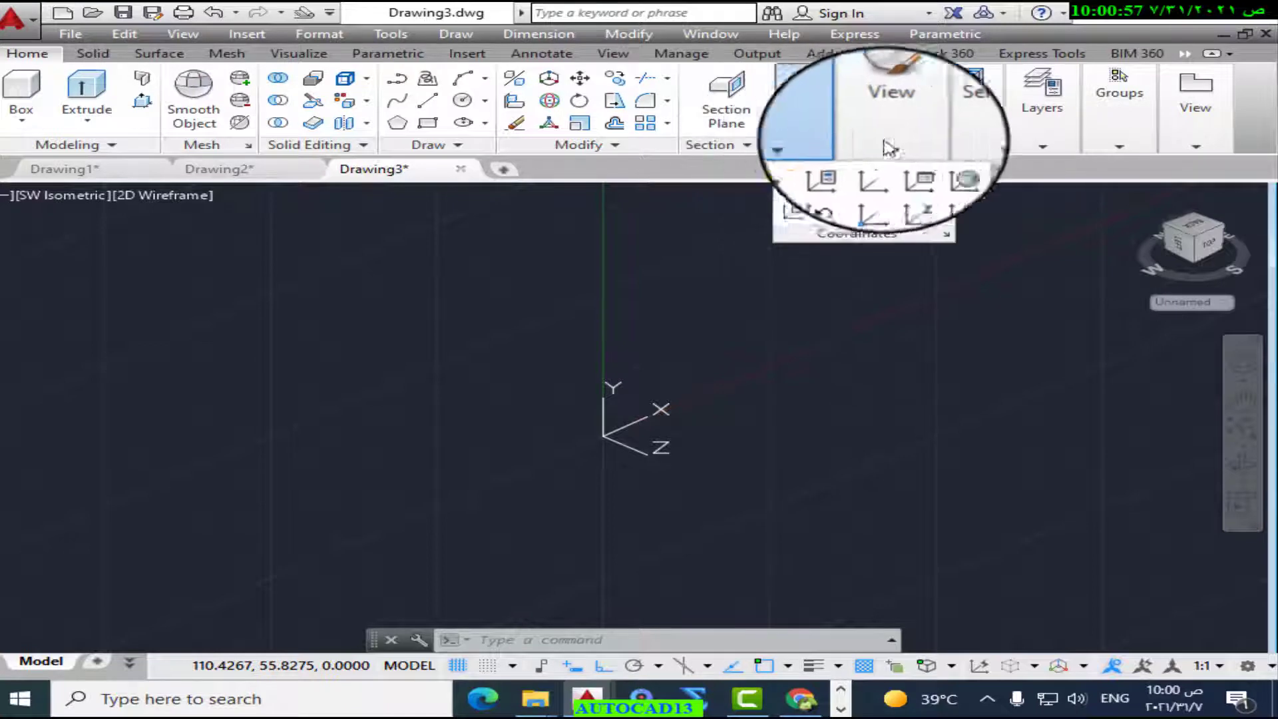
pyautogui.click(890, 148)
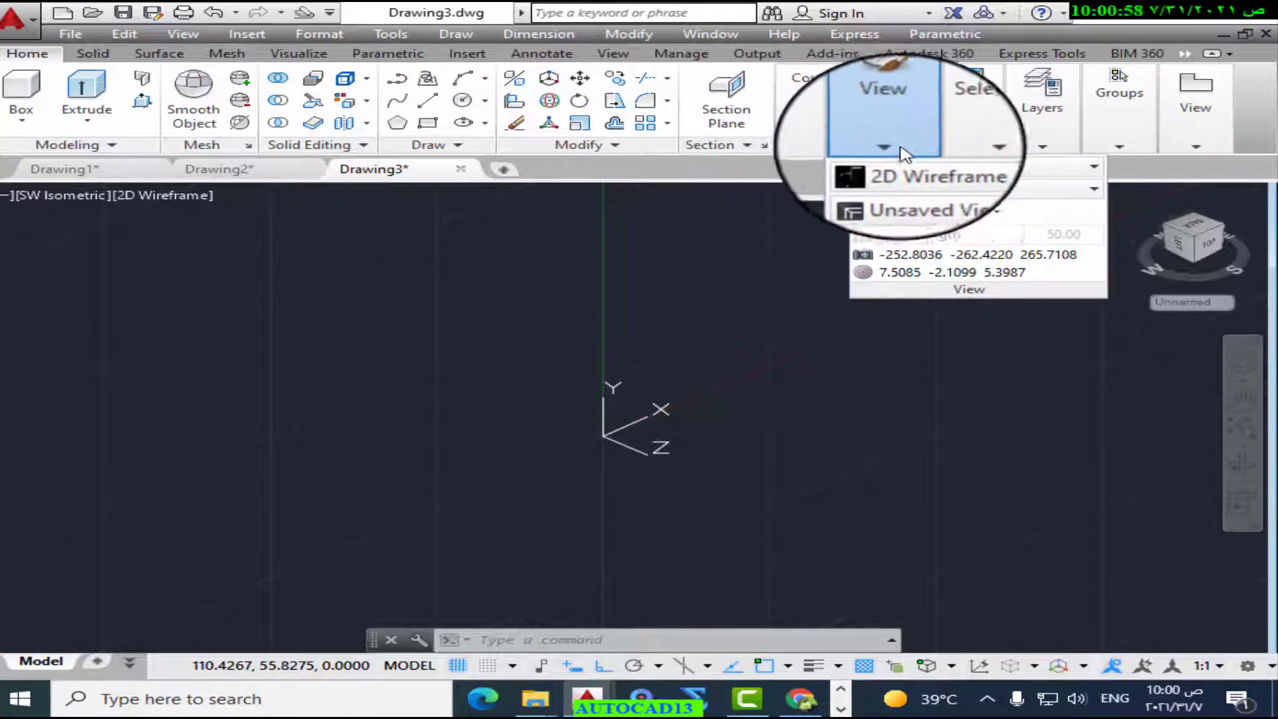
pyautogui.click(1097, 193)
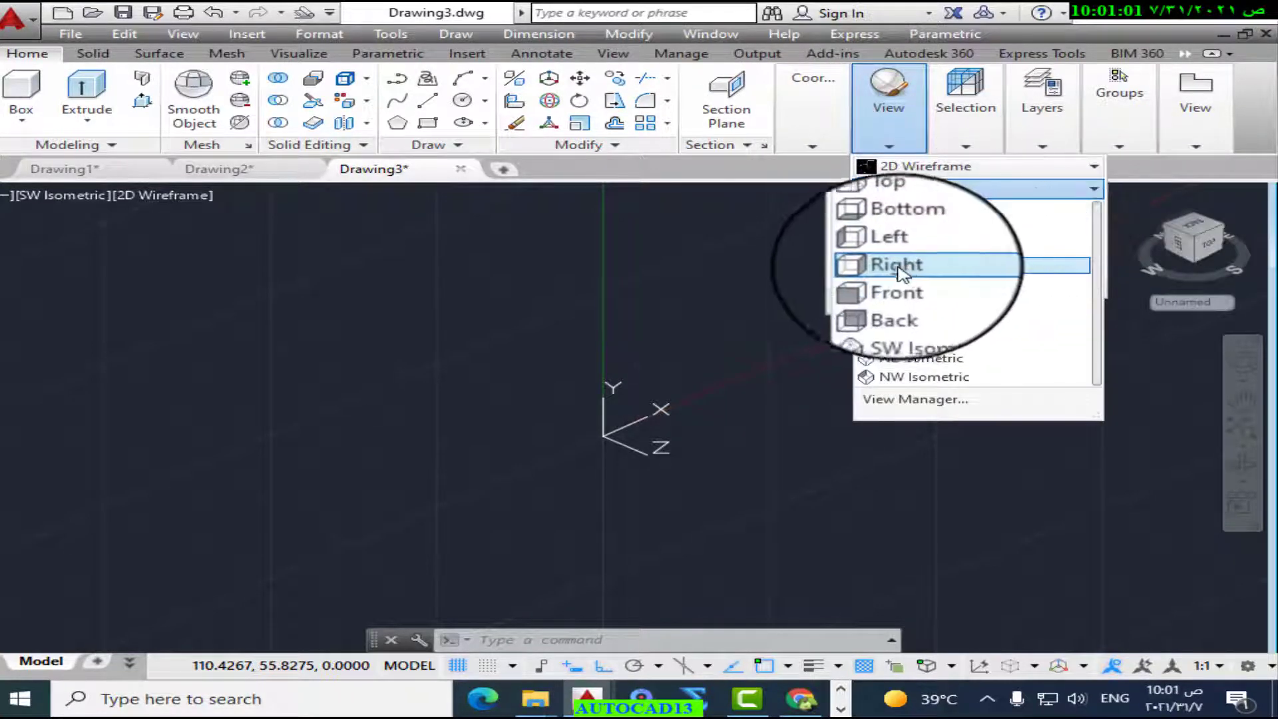
pyautogui.click(892, 293)
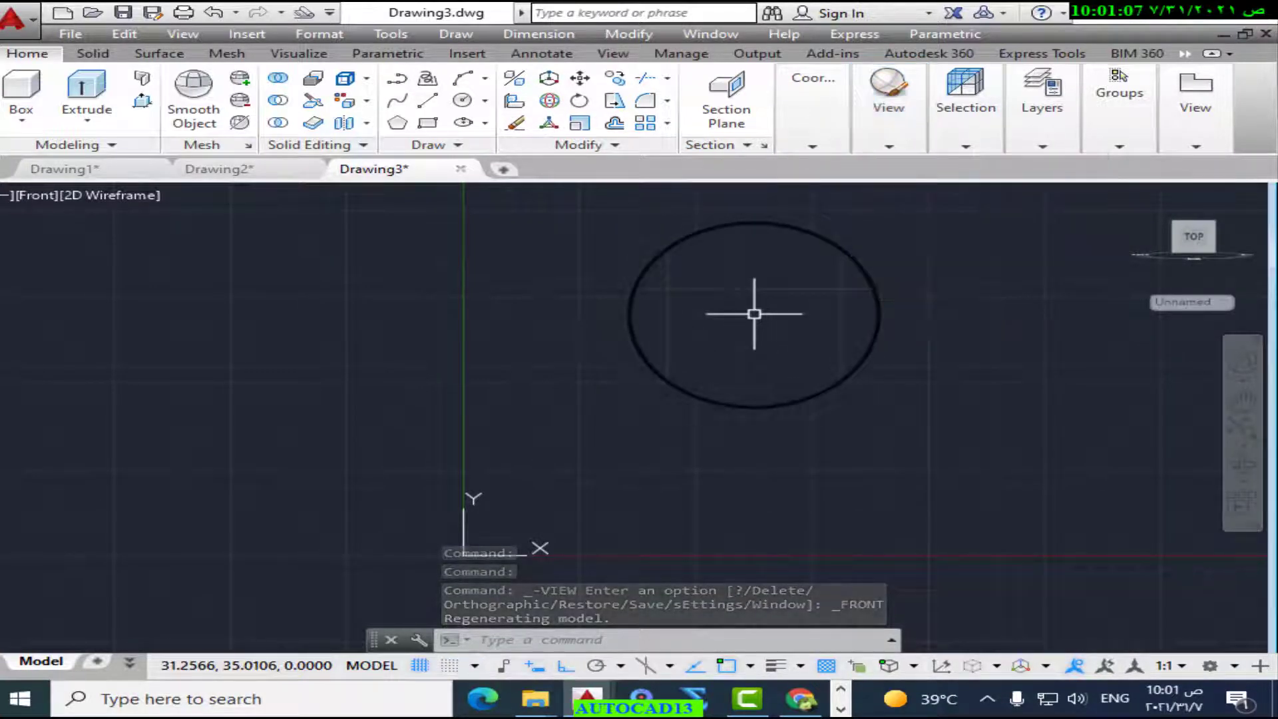
pyautogui.click(1140, 187)
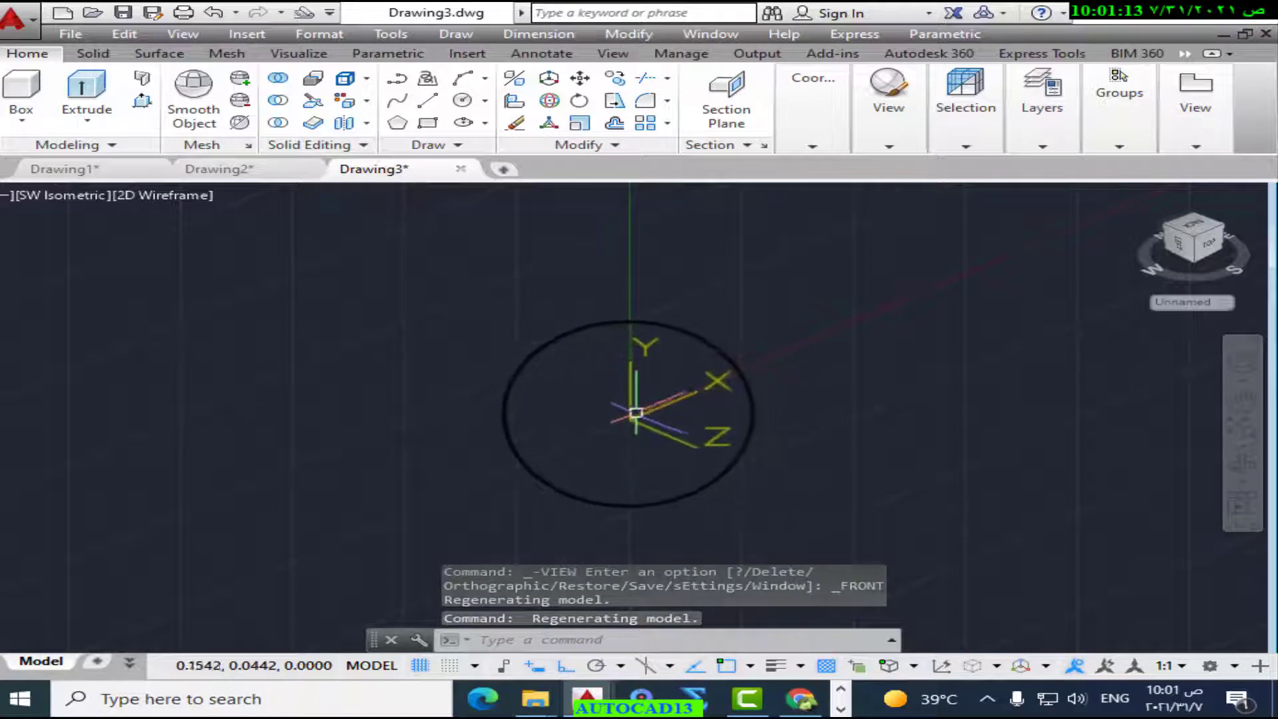
# Step: Move only the UCS origin to a new point along the negative X direction
pyautogui.click(626, 414)
pyautogui.moveTo(628, 417)
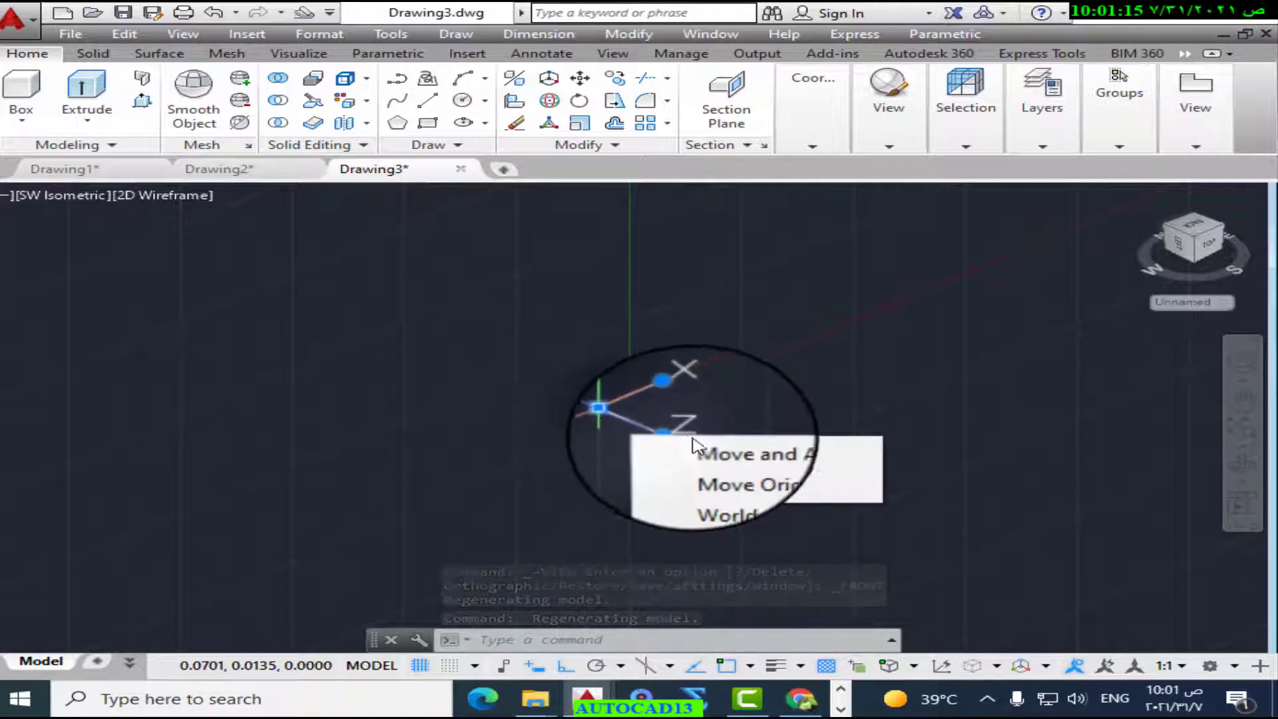
pyautogui.click(756, 470)
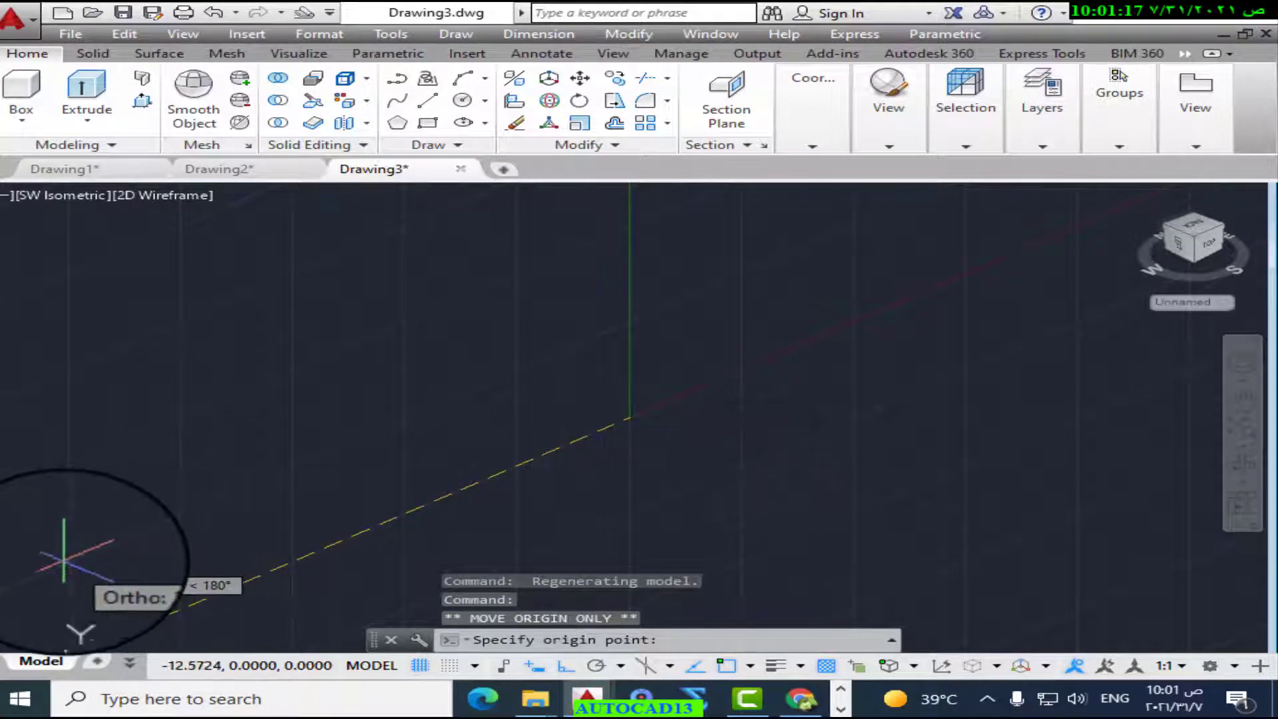
pyautogui.click(146, 491)
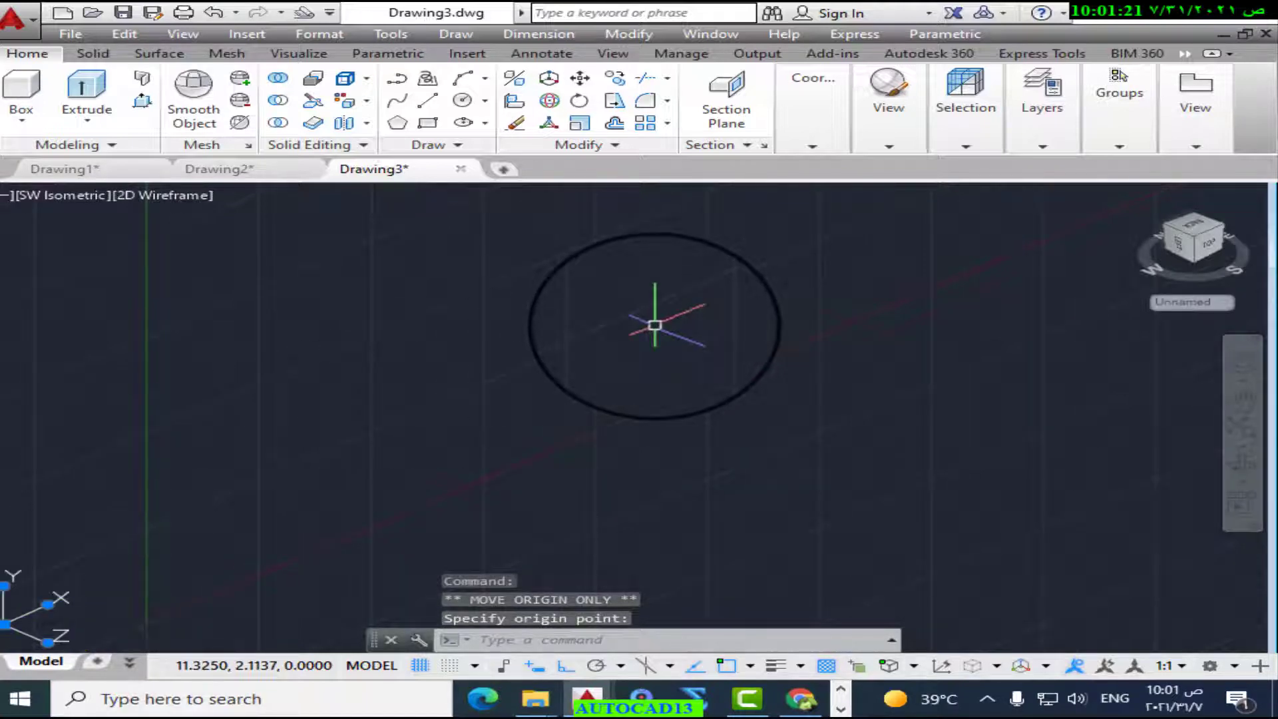
# Step: Check the reference dimensions in Drawing2 and draw an 86-unit line along the X axis near the origin in Drawing3
pyautogui.click(233, 171)
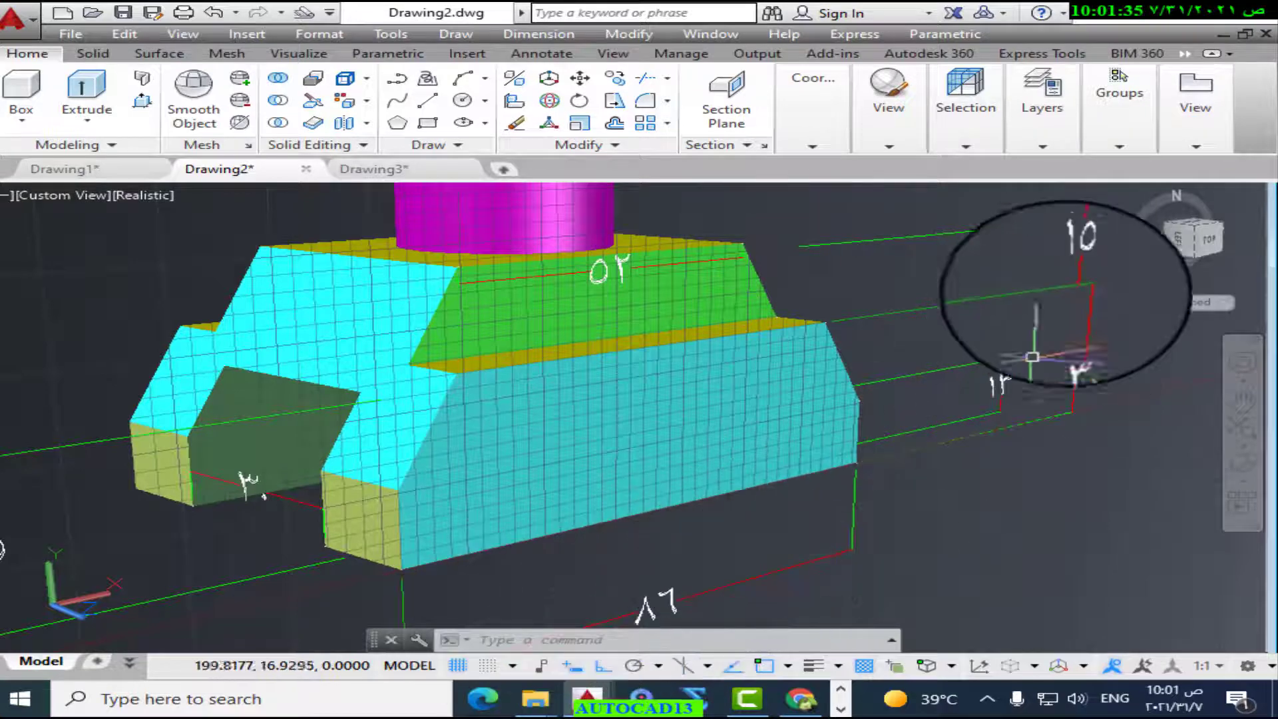
pyautogui.click(373, 170)
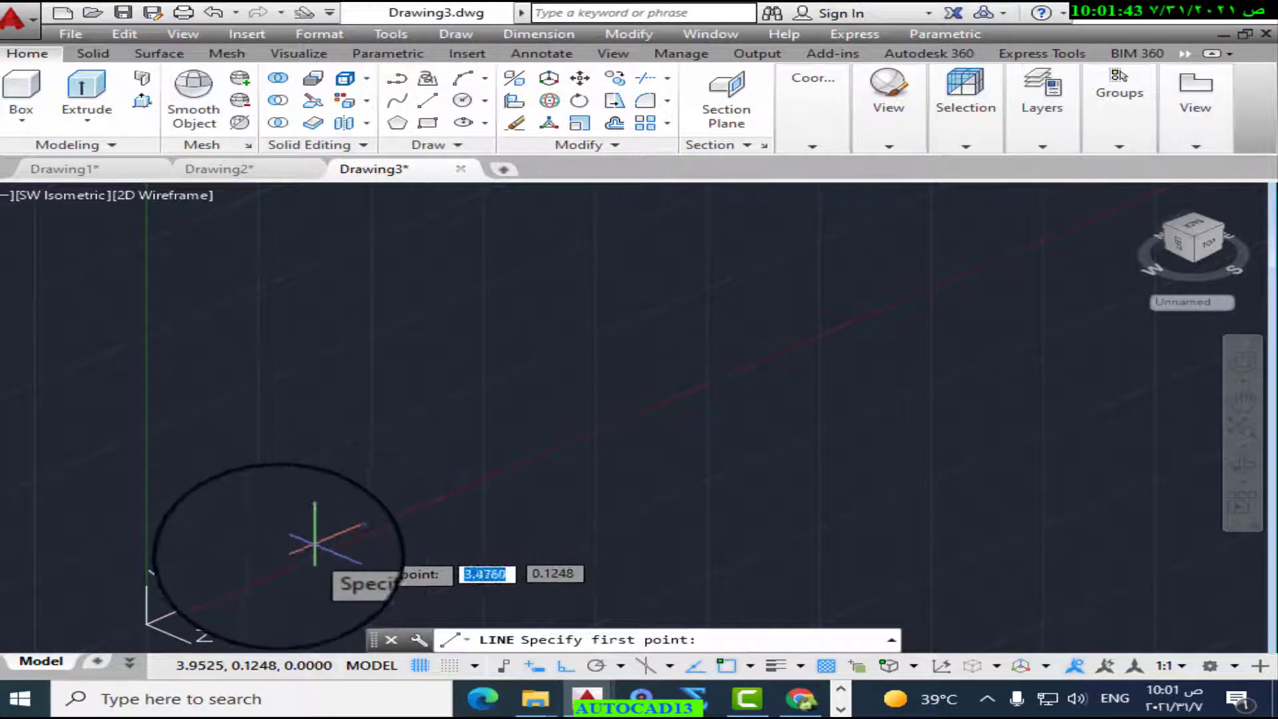
pyautogui.click(255, 578)
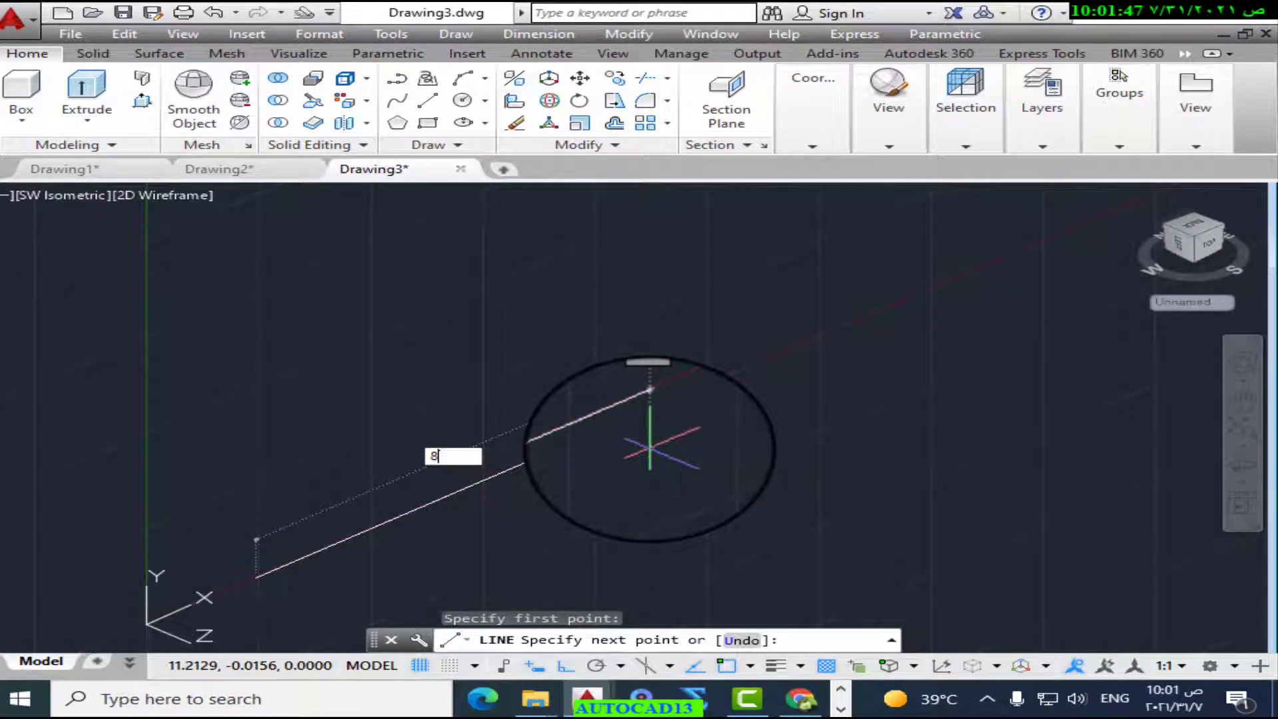
pyautogui.write('86')
pyautogui.press('Return')
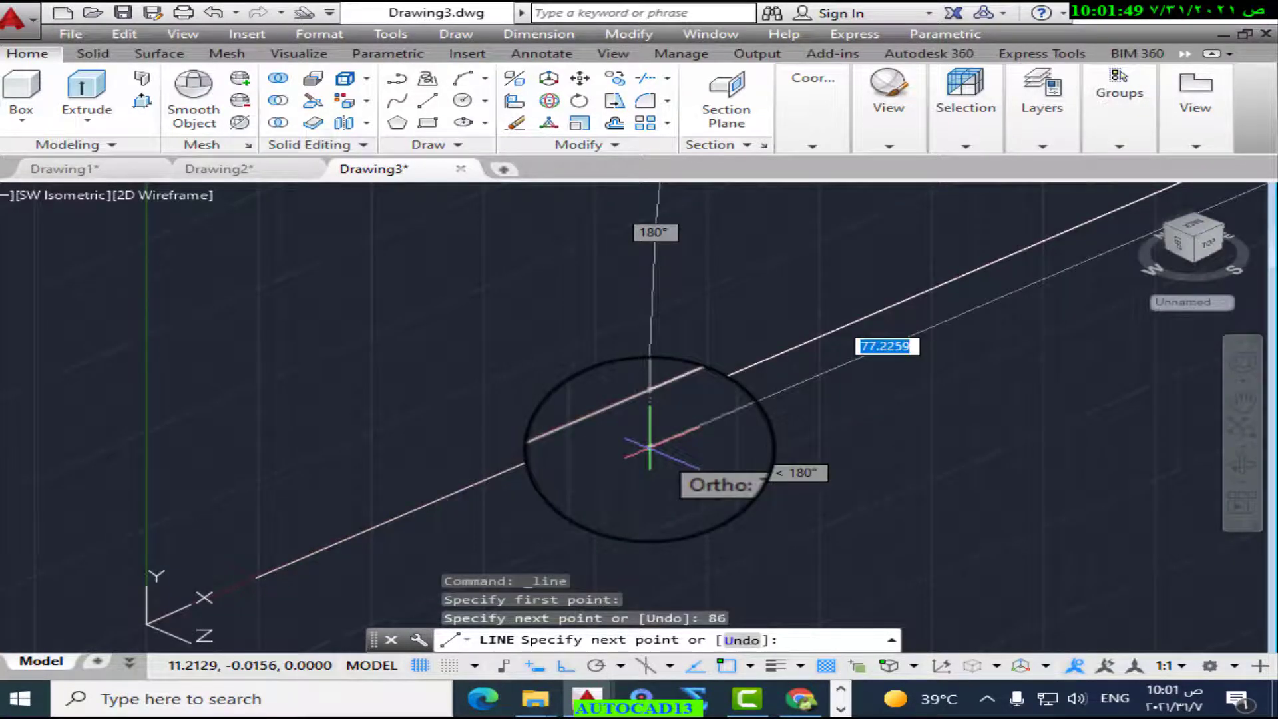
# Step: Continue from the far end of the 86-unit base line with a 45-unit vertical line upward and finish the Line command
pyautogui.rightClick(649, 445)
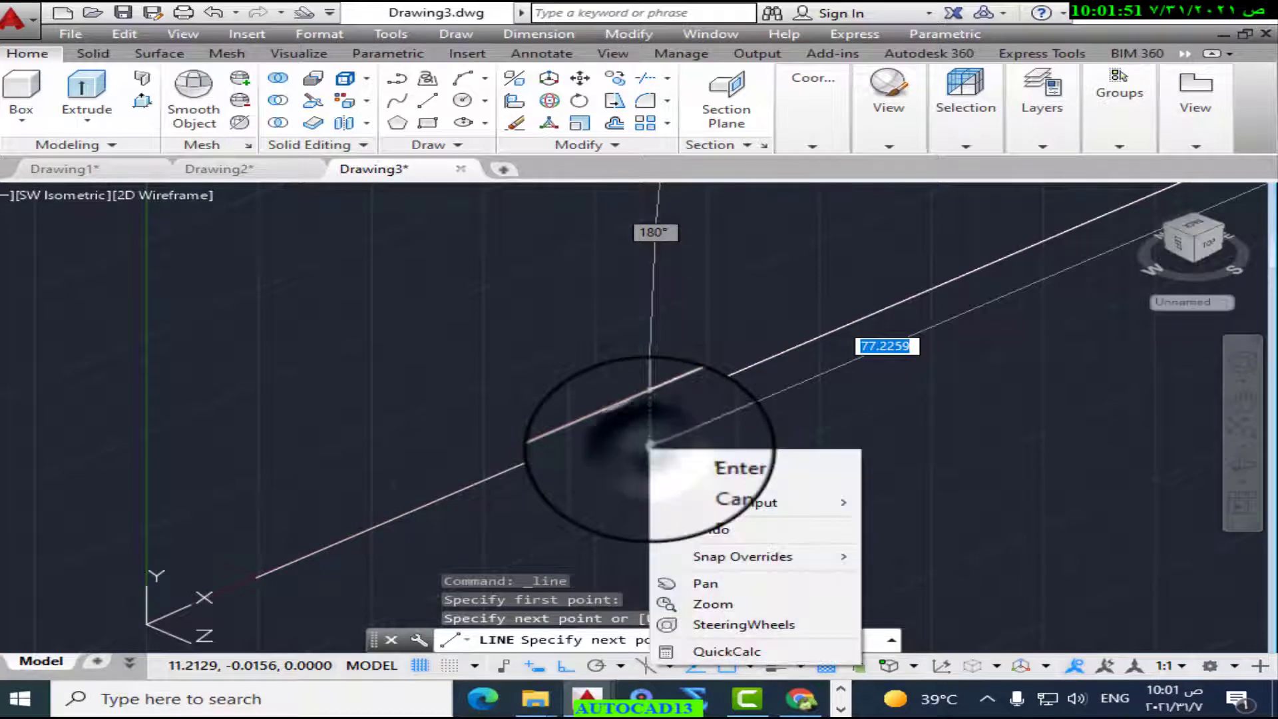
pyautogui.click(721, 605)
pyautogui.scroll(-5, 709, 447)
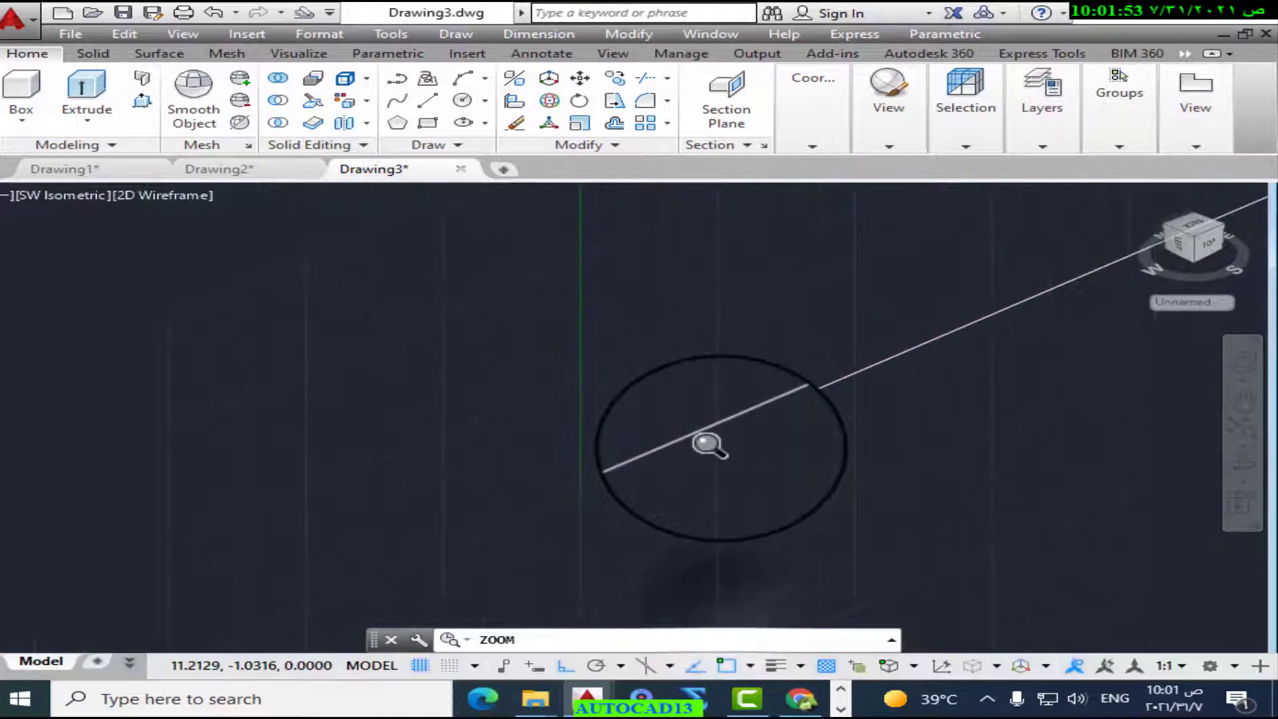
pyautogui.moveTo(709, 445); pyautogui.dragTo(724, 408, button='middle')
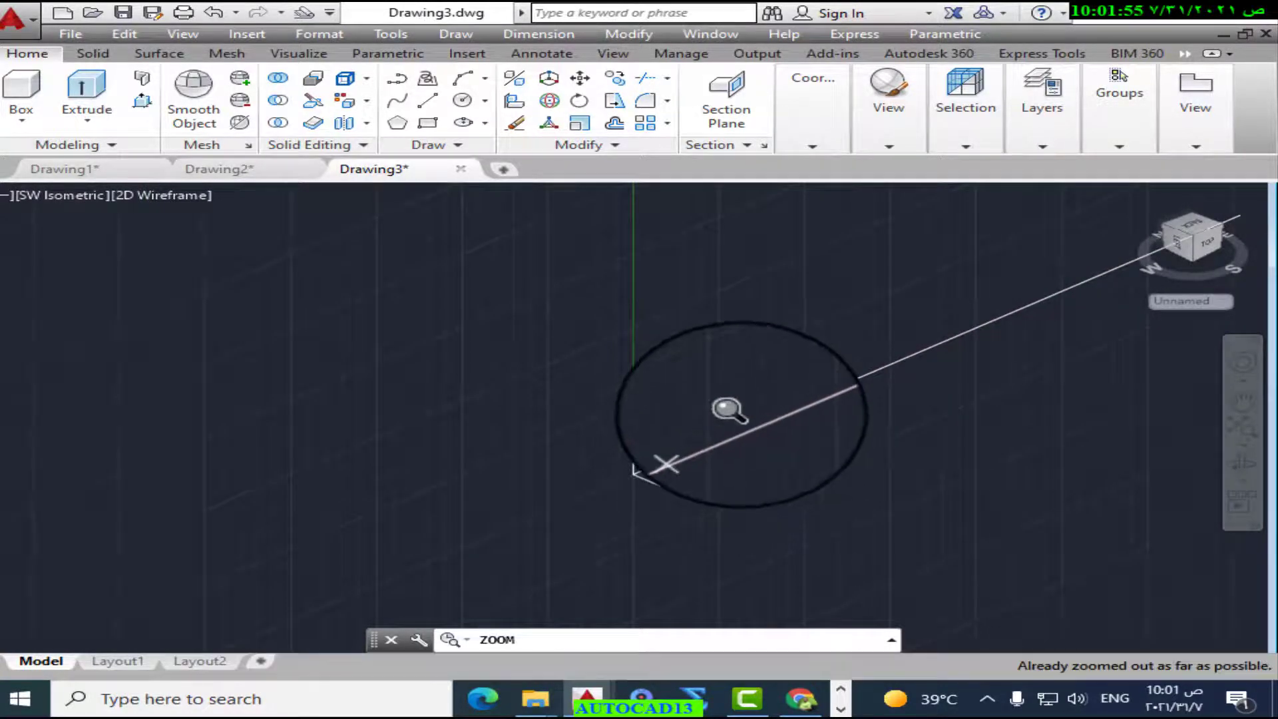
pyautogui.rightClick(744, 419)
pyautogui.click(818, 464)
pyautogui.moveTo(788, 422)
pyautogui.mouseDown()
pyautogui.moveTo(713, 419)
pyautogui.moveTo(512, 459)
pyautogui.mouseUp()
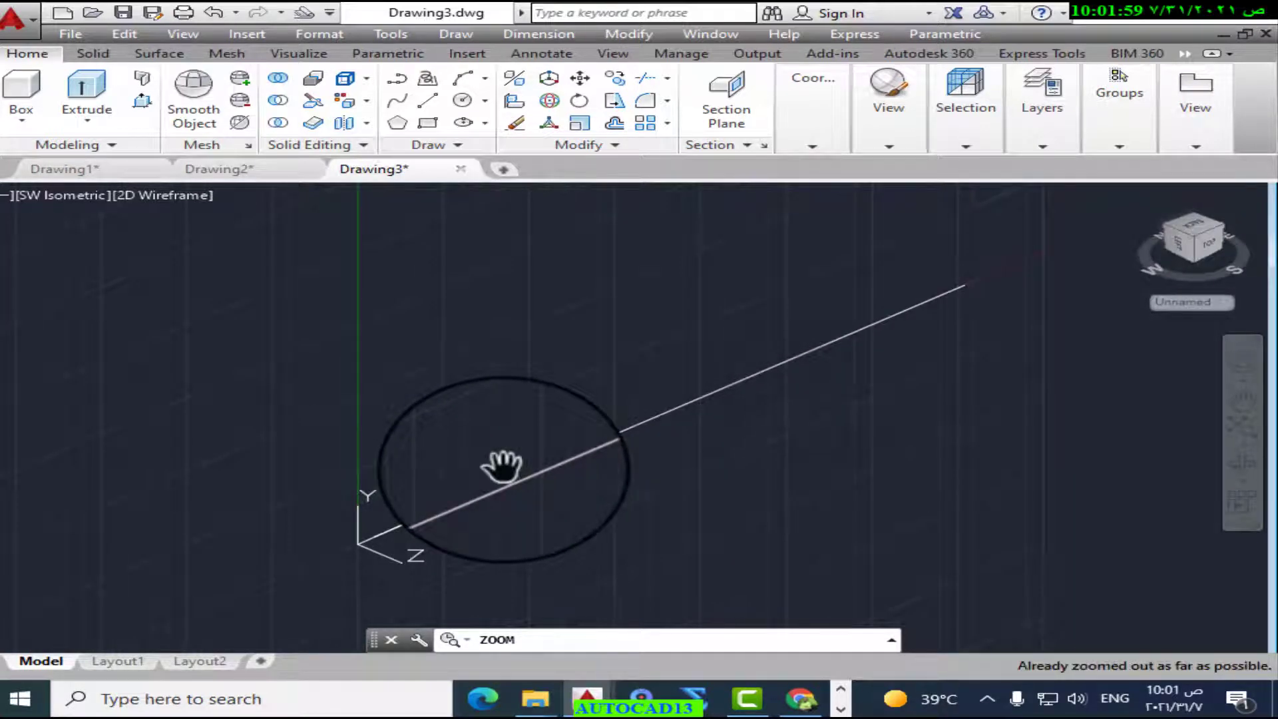
pyautogui.rightClick(502, 466)
pyautogui.click(555, 481)
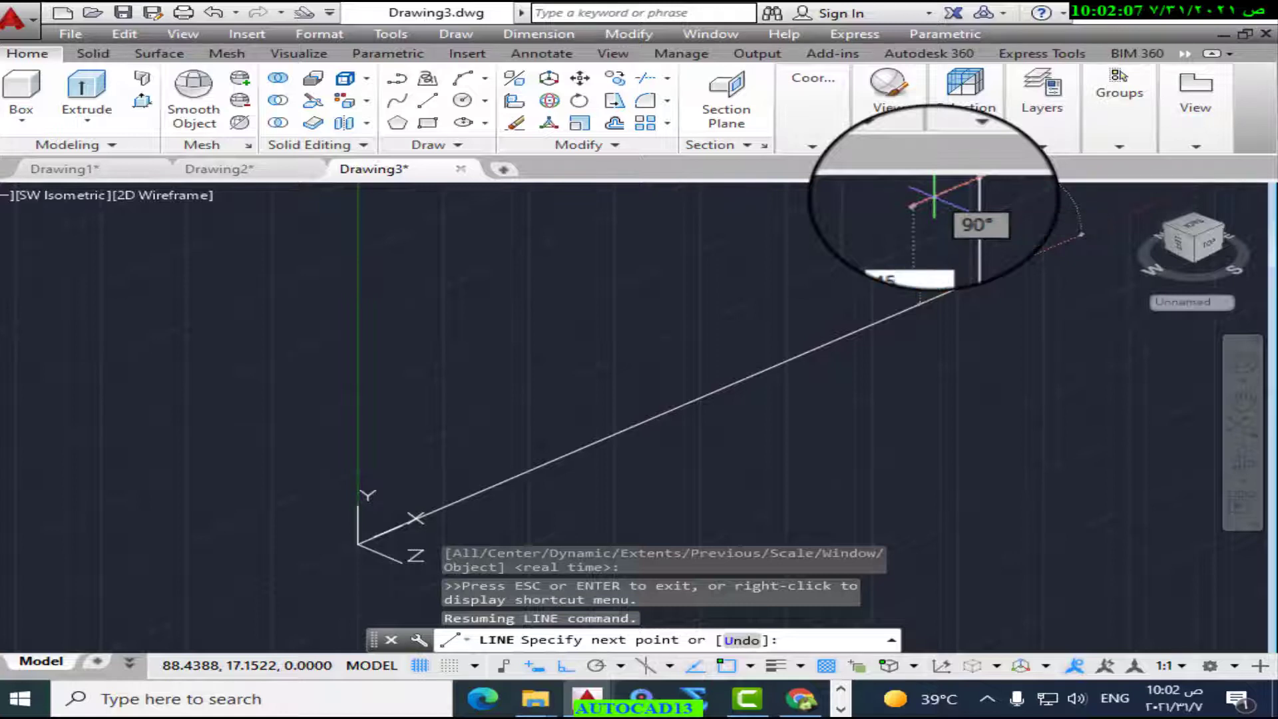
pyautogui.press('Return')
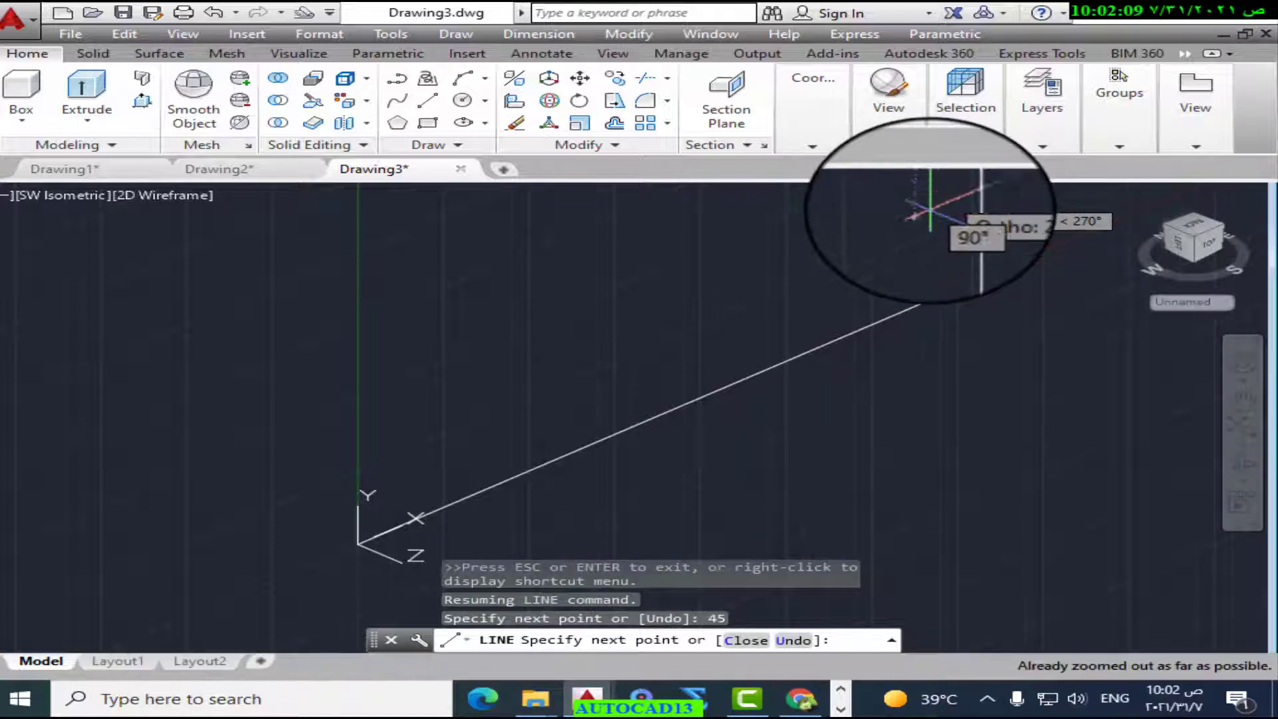
pyautogui.rightClick(915, 229)
pyautogui.click(1012, 253)
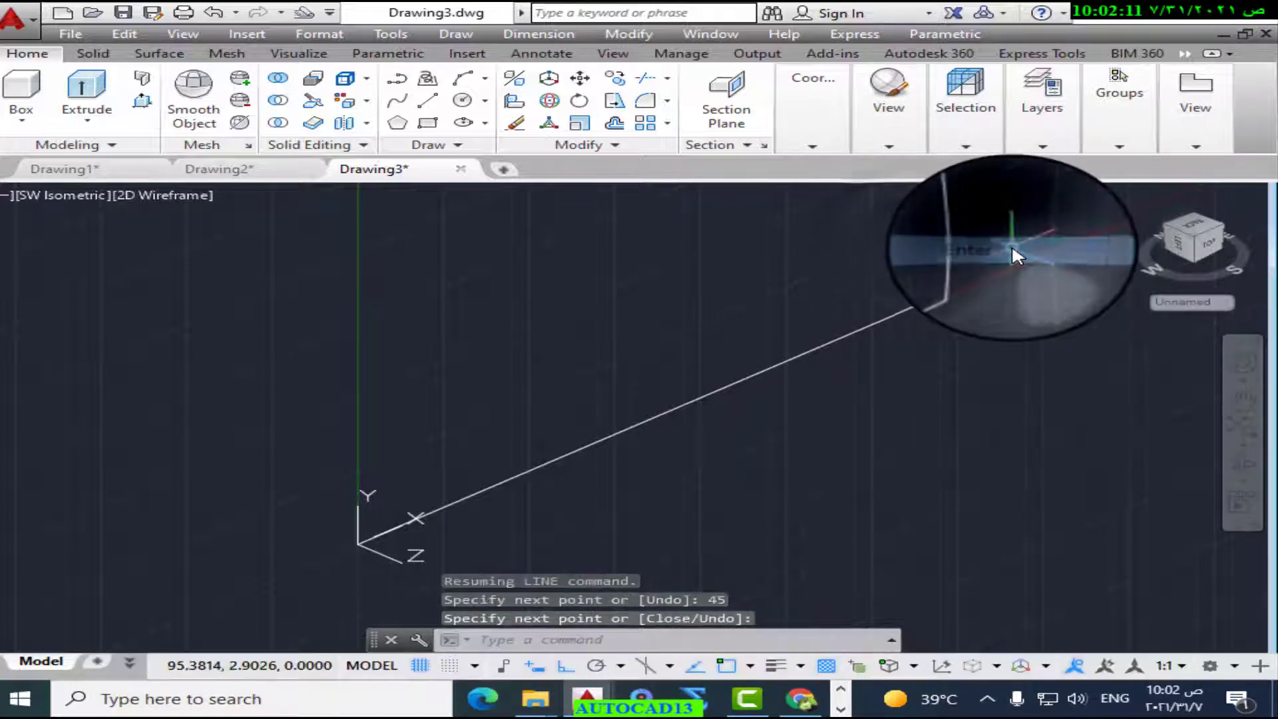
# Step: Zoom the view in Drawing3 to show all the profile lines drawn so far
pyautogui.scroll(-3, 877, 244)
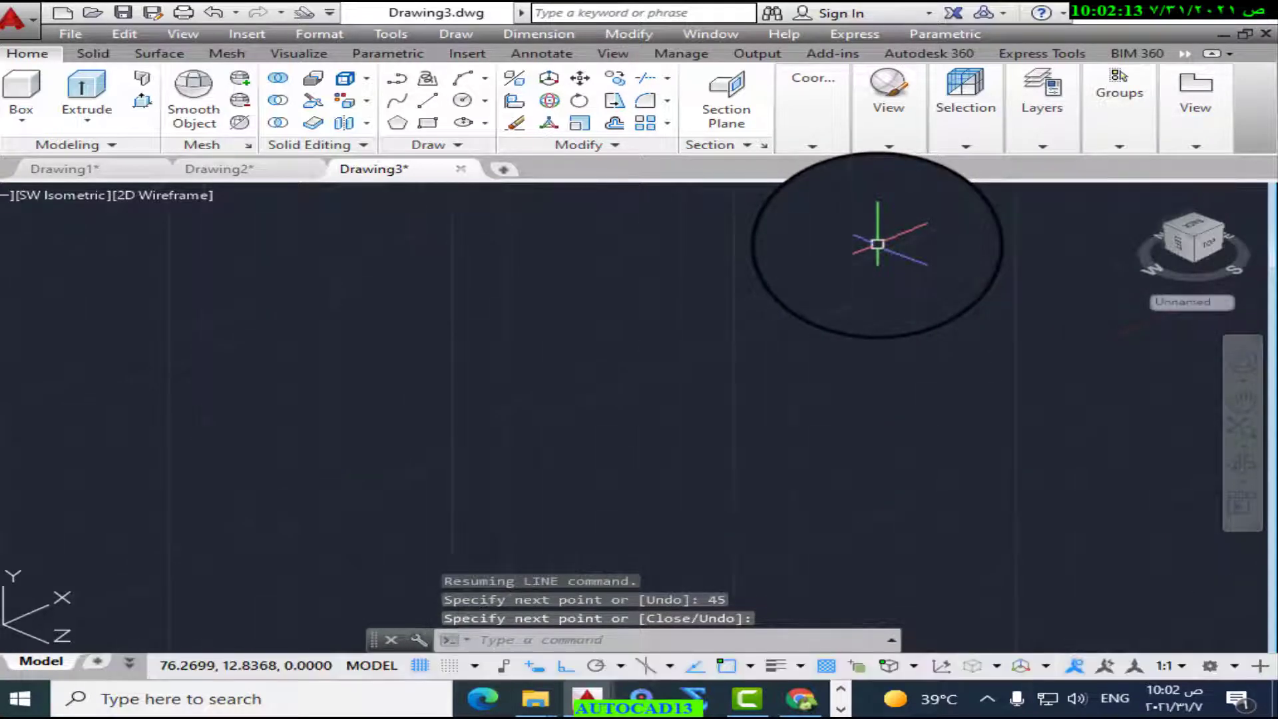
pyautogui.scroll(-2, 877, 244)
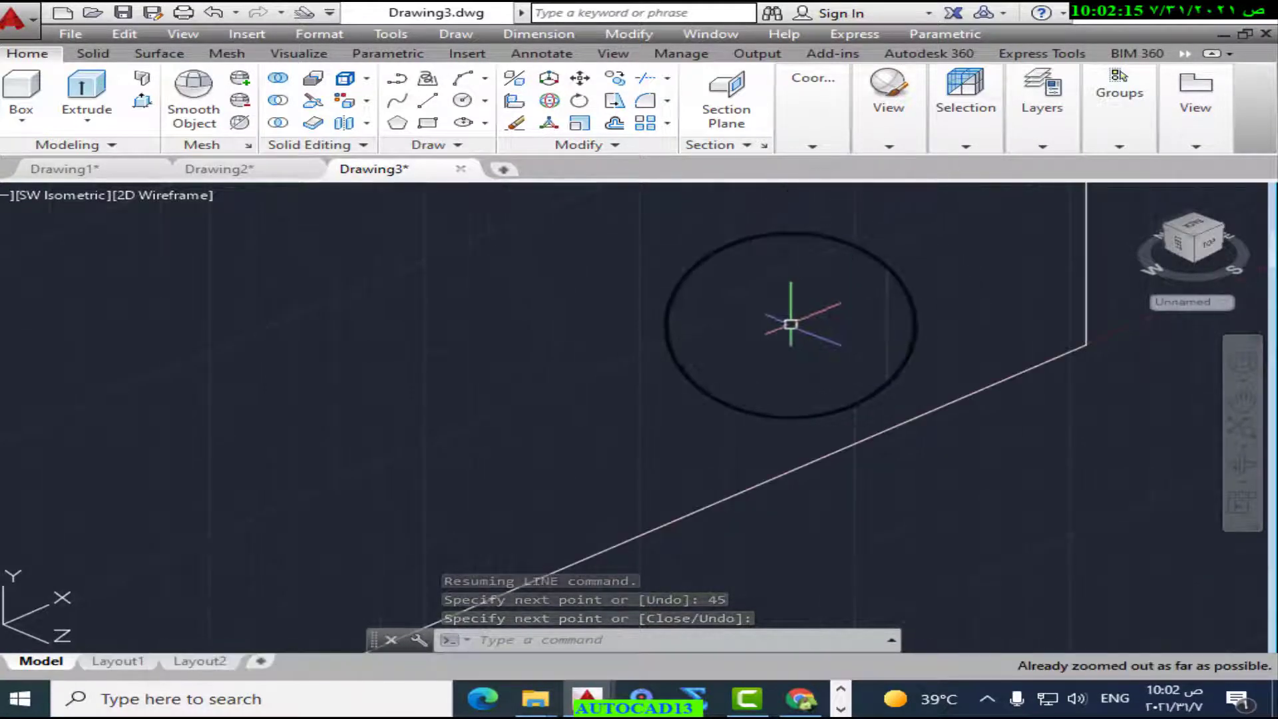
pyautogui.rightClick(776, 304)
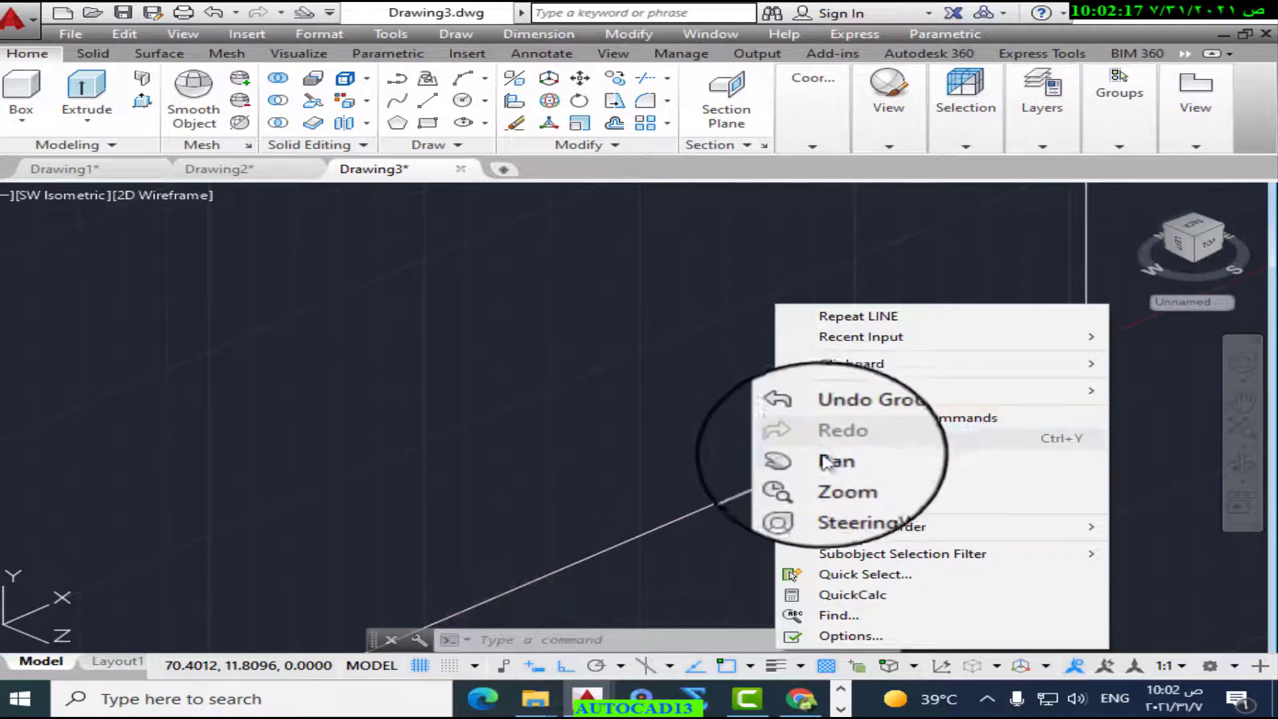
pyautogui.click(835, 480)
pyautogui.scroll(-1, 754, 362)
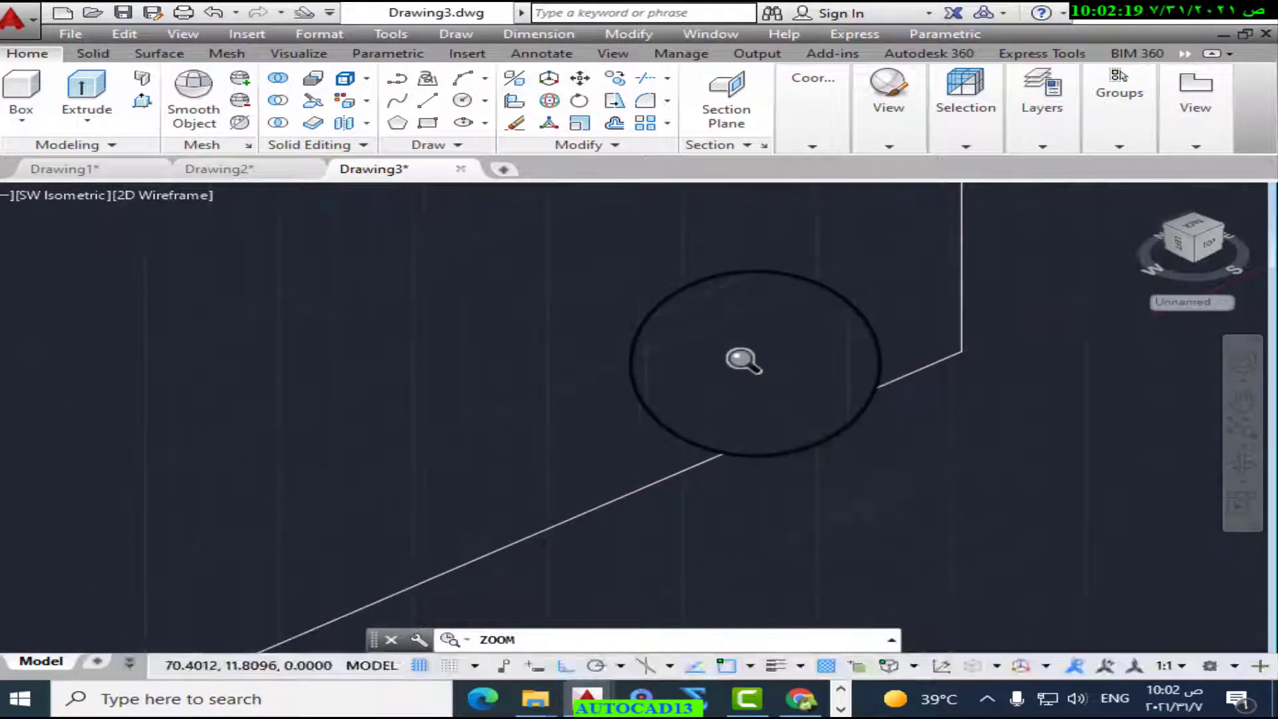
pyautogui.rightClick(746, 362)
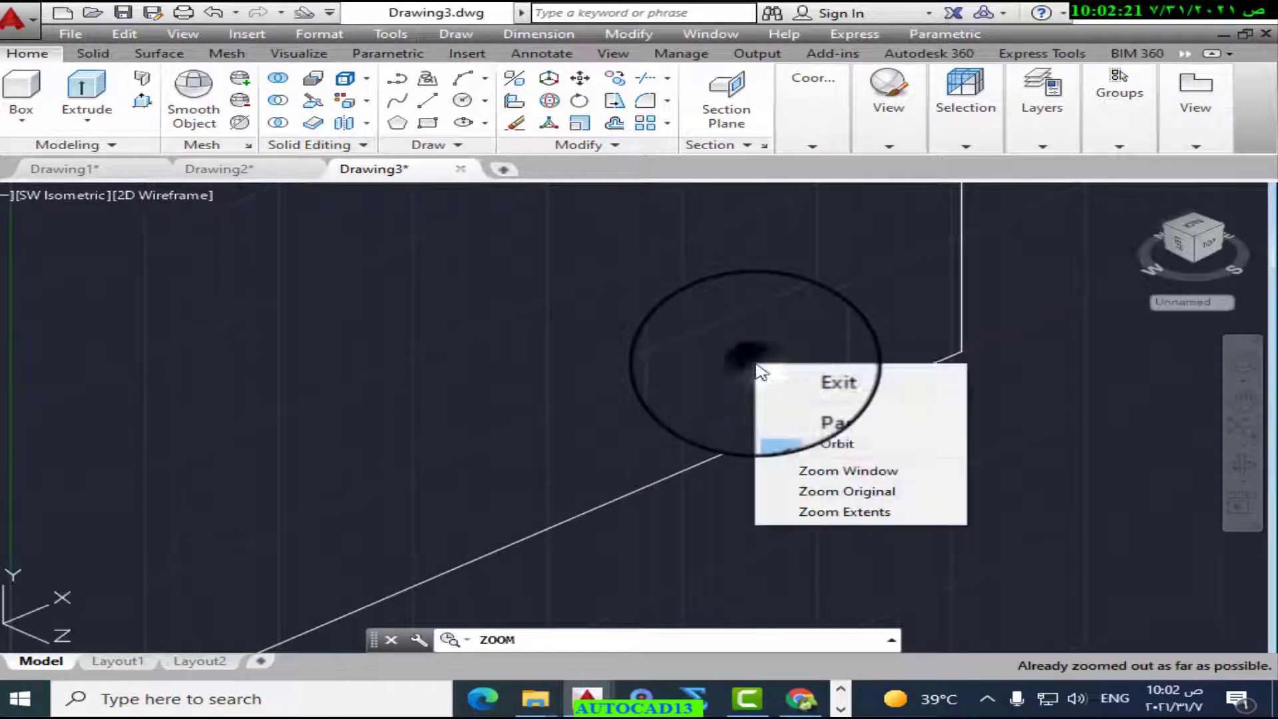
pyautogui.click(820, 376)
pyautogui.scroll(-1, 799, 379)
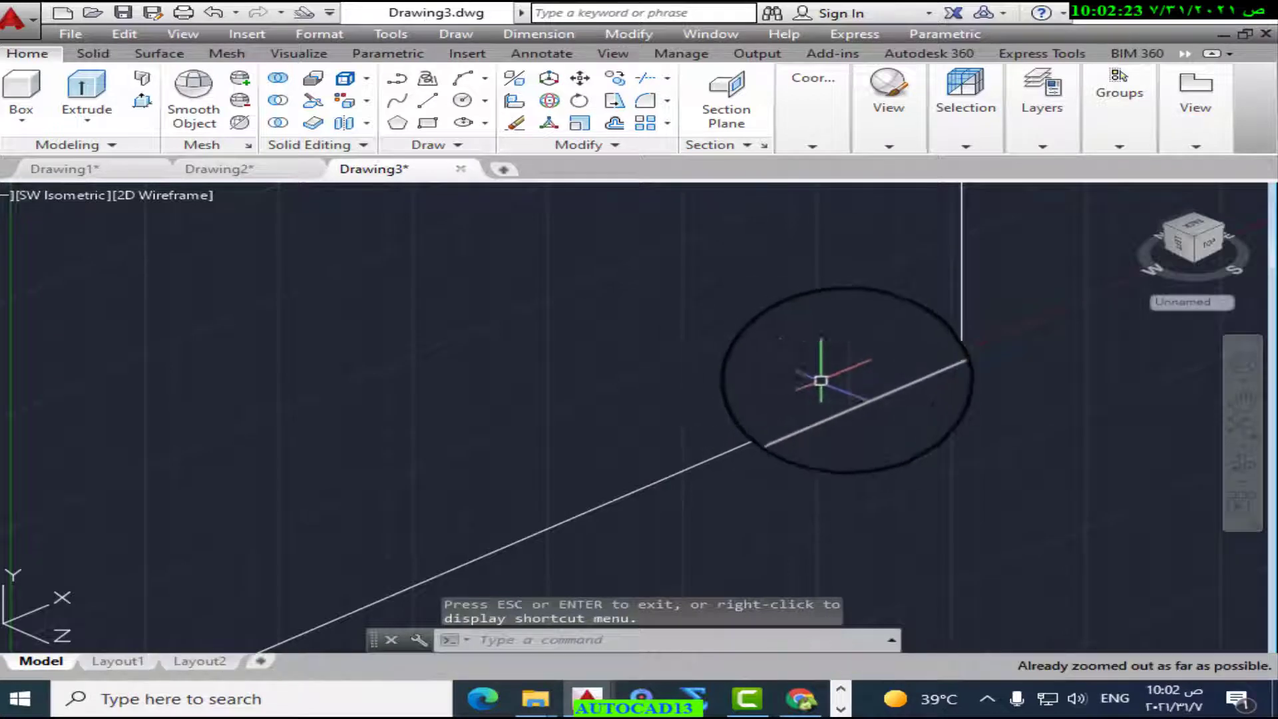
pyautogui.click(1242, 445)
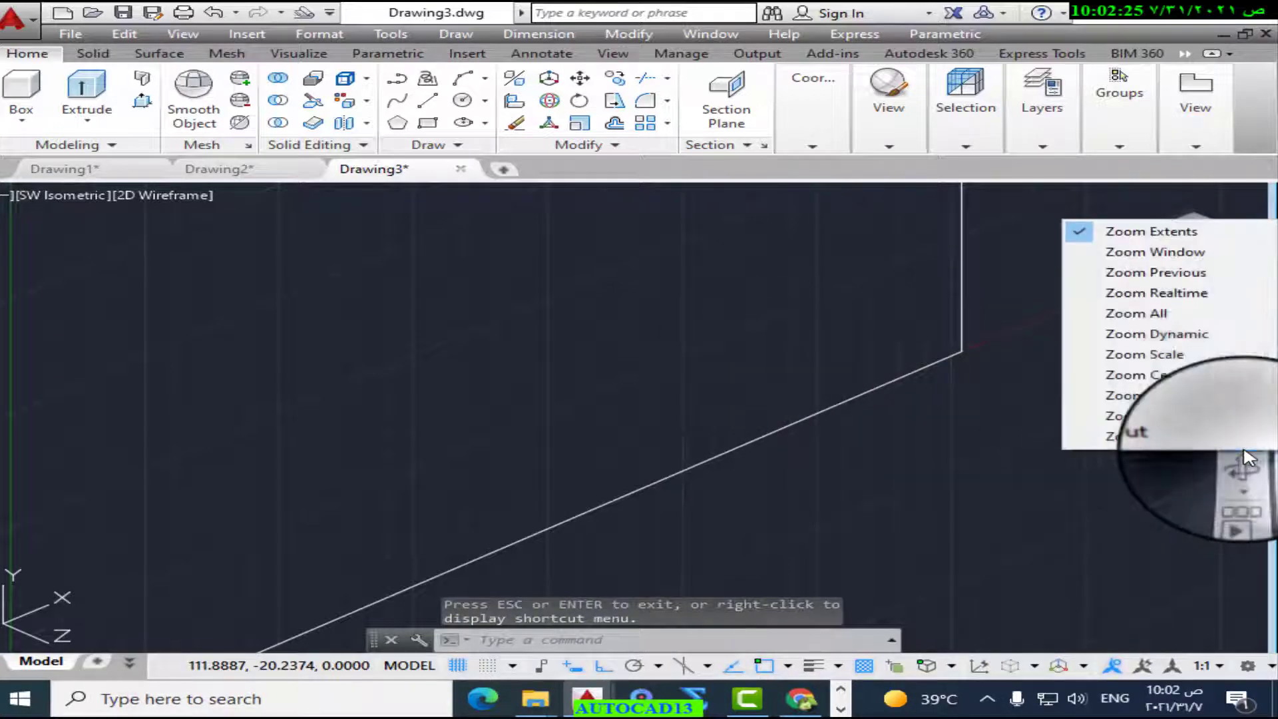
pyautogui.click(1171, 315)
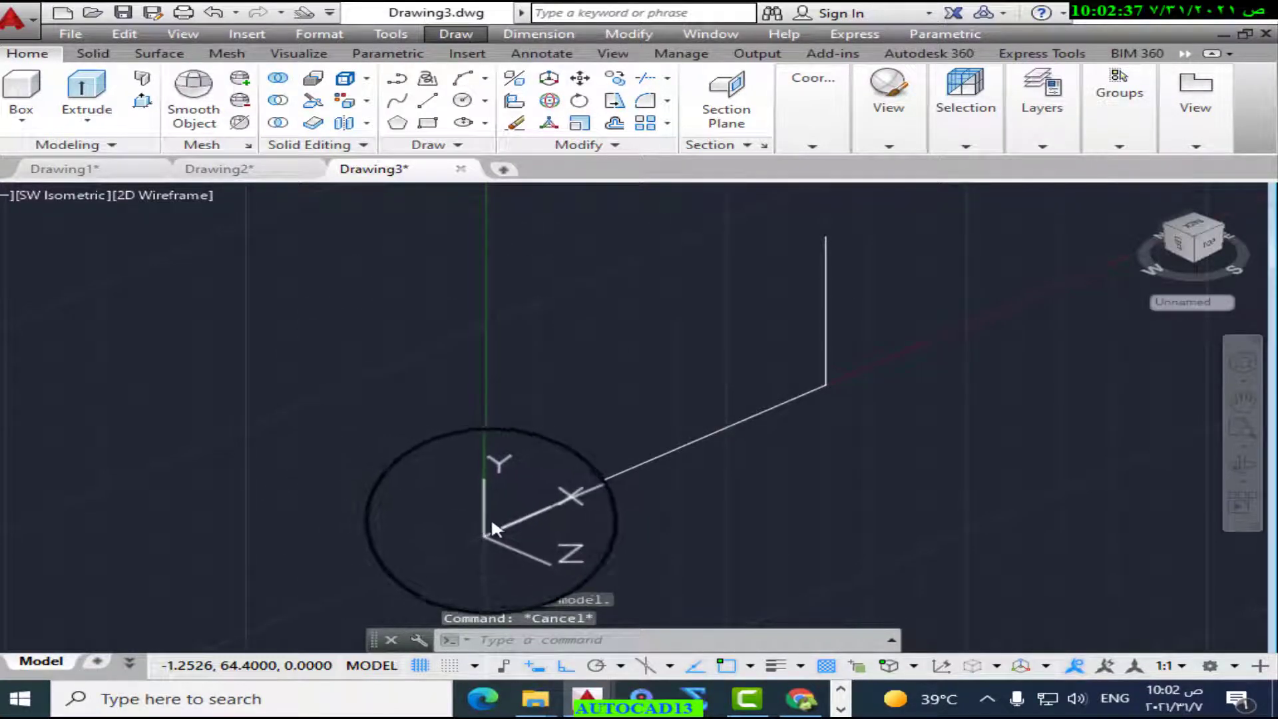
# Step: Draw an 86-unit line from the top of the 45-unit vertical along negative X and close the profile down to the base line's start
pyautogui.click(428, 101)
pyautogui.click(824, 237)
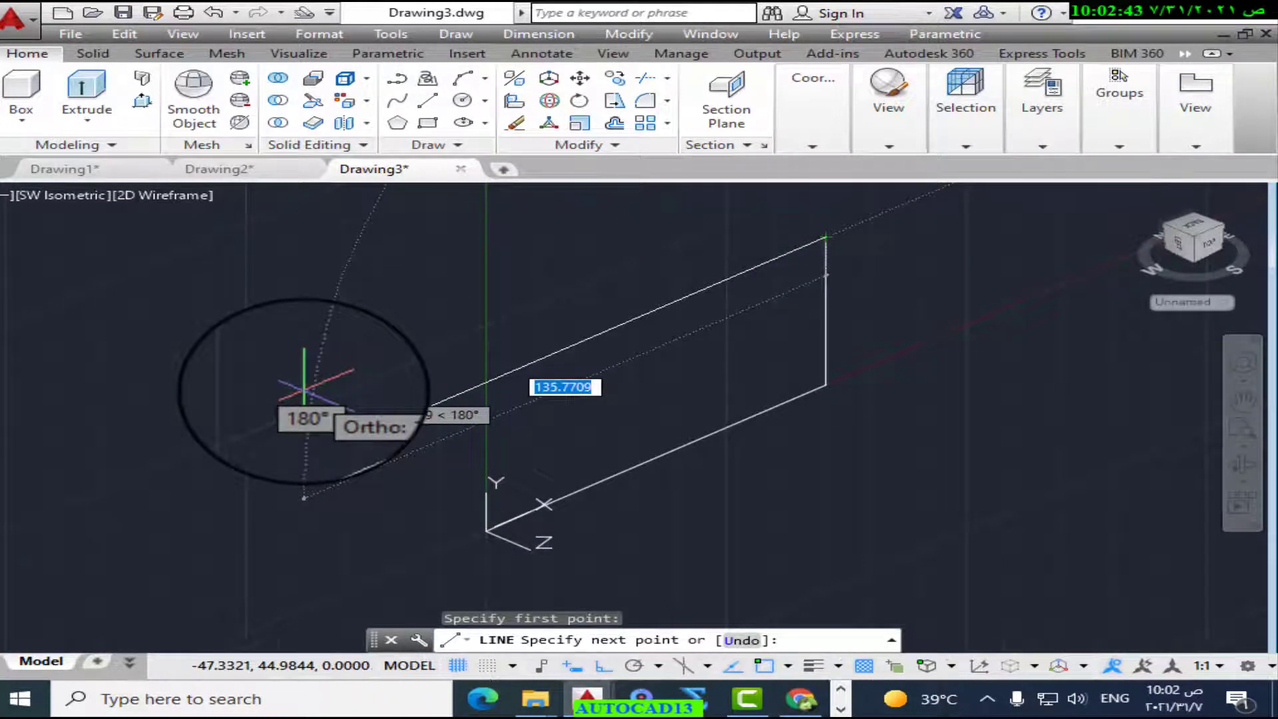
pyautogui.press('Return')
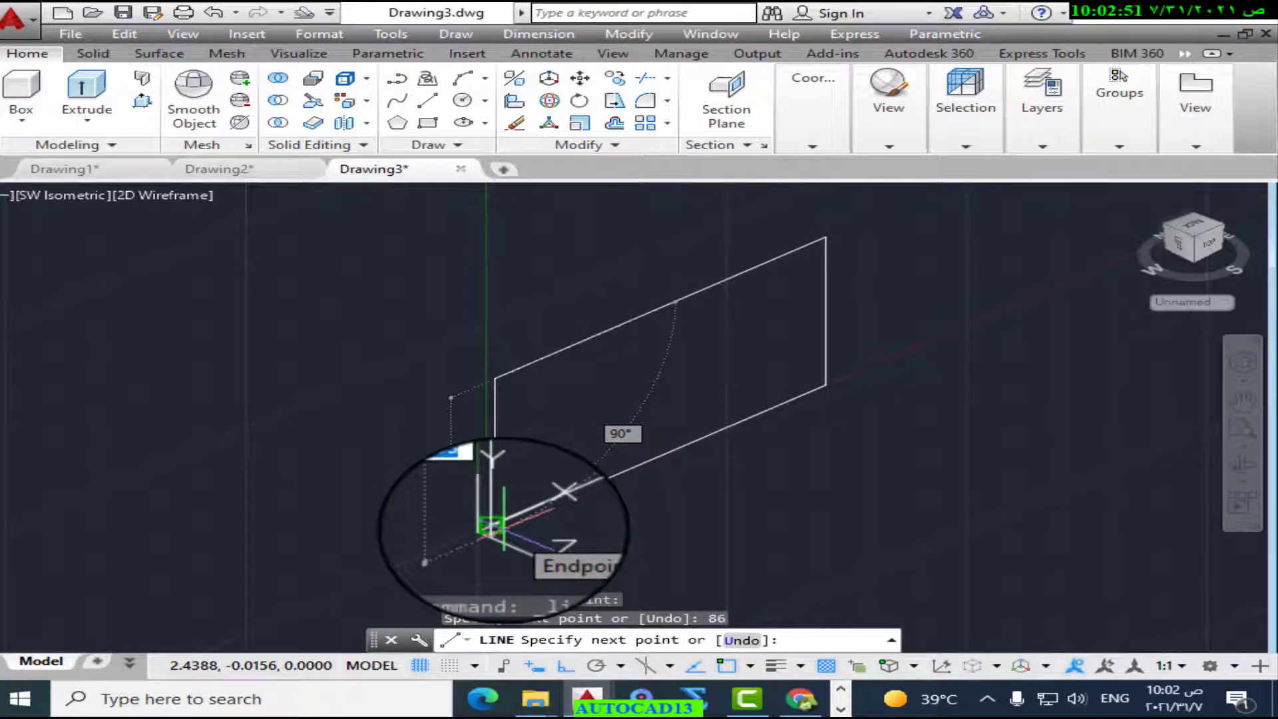
pyautogui.click(491, 525)
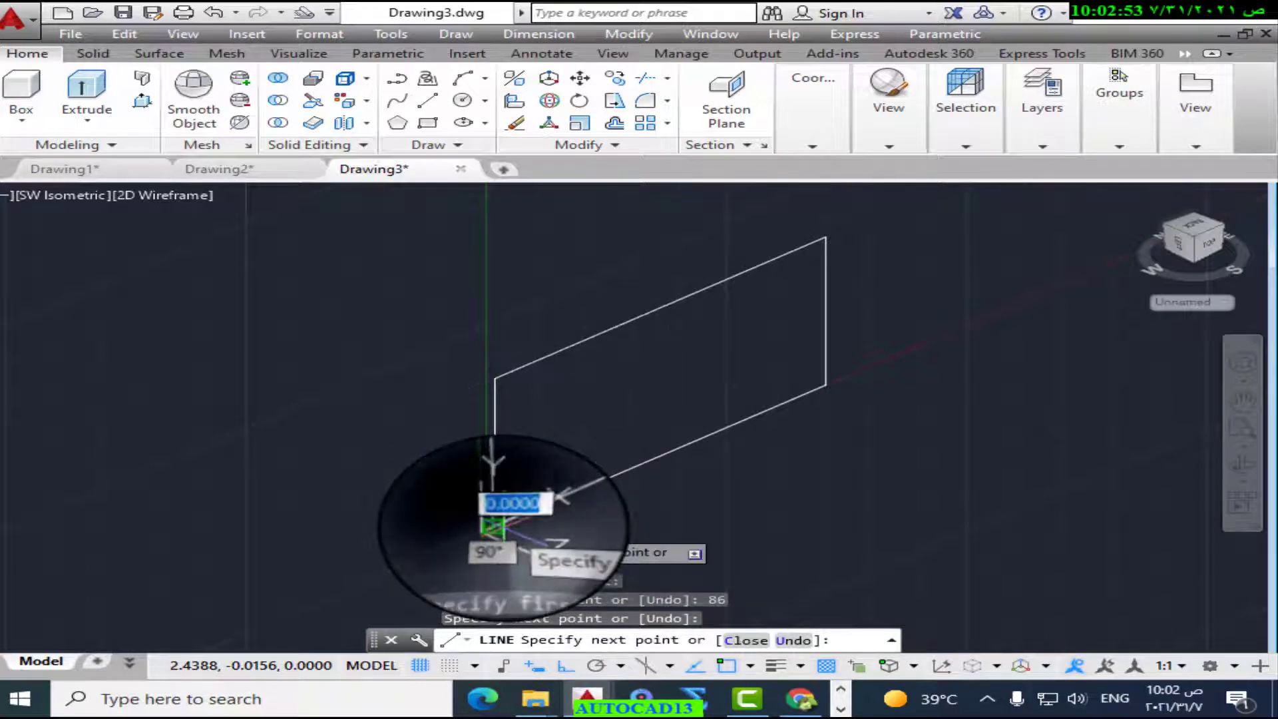
pyautogui.rightClick(499, 527)
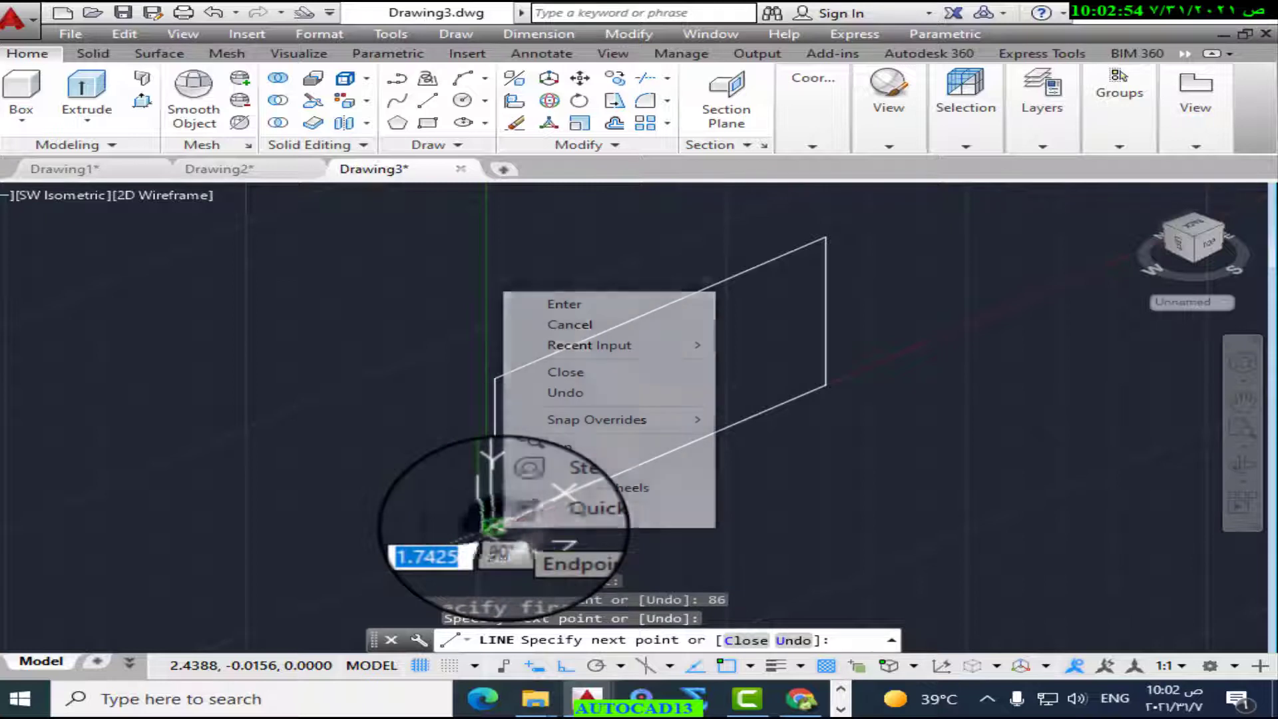
pyautogui.click(586, 304)
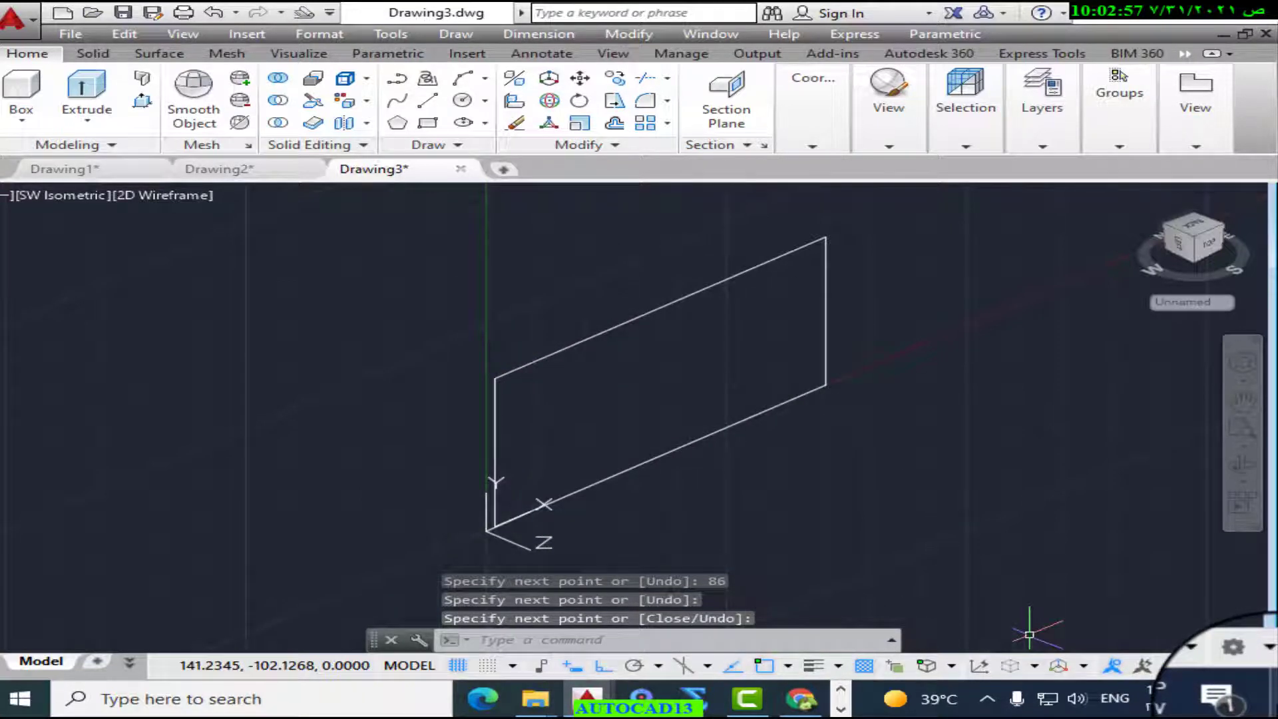
# Step: Move only the UCS origin further along the negative X direction, away from the closed profile, and deselect it
pyautogui.click(487, 531)
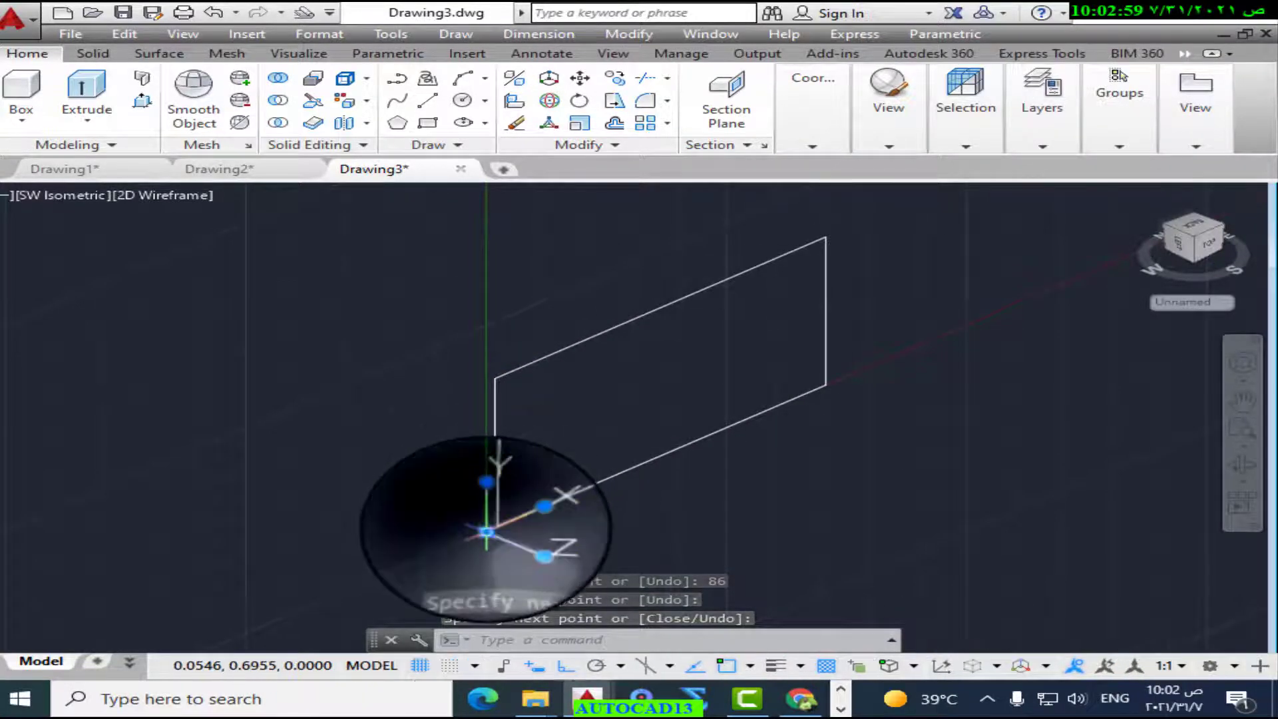
pyautogui.moveTo(487, 532)
pyautogui.click(636, 579)
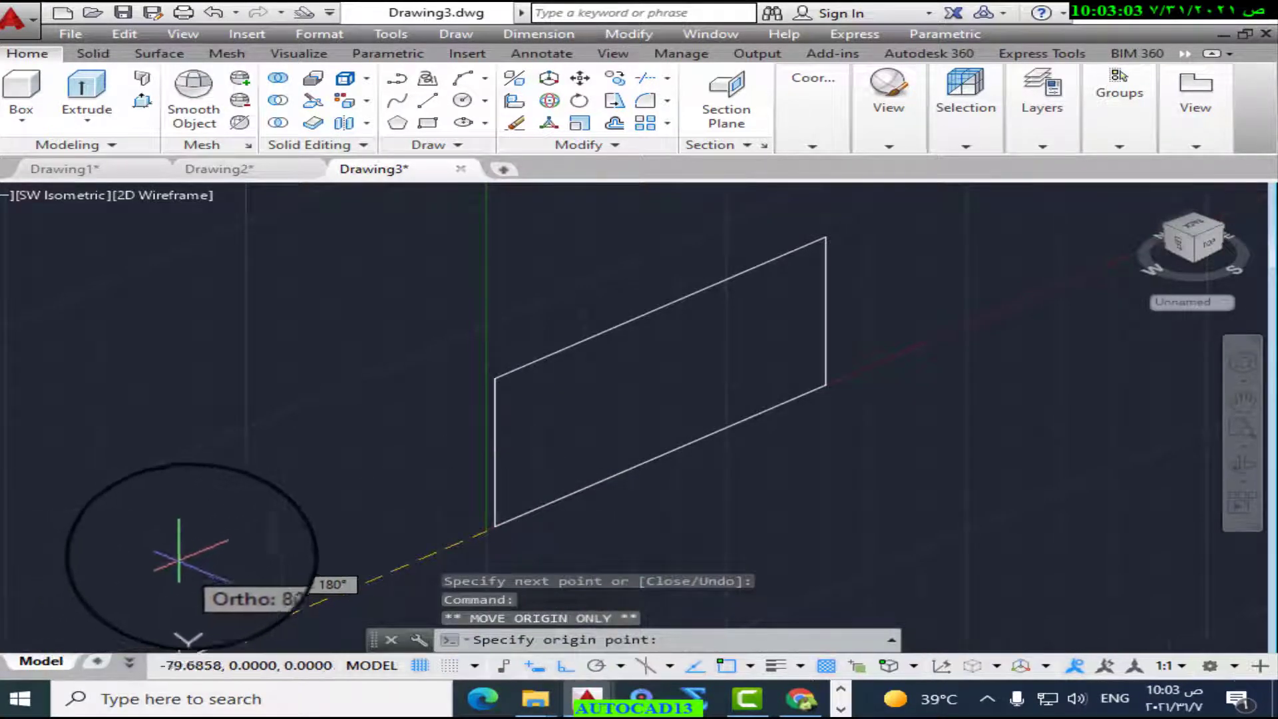
pyautogui.click(97, 619)
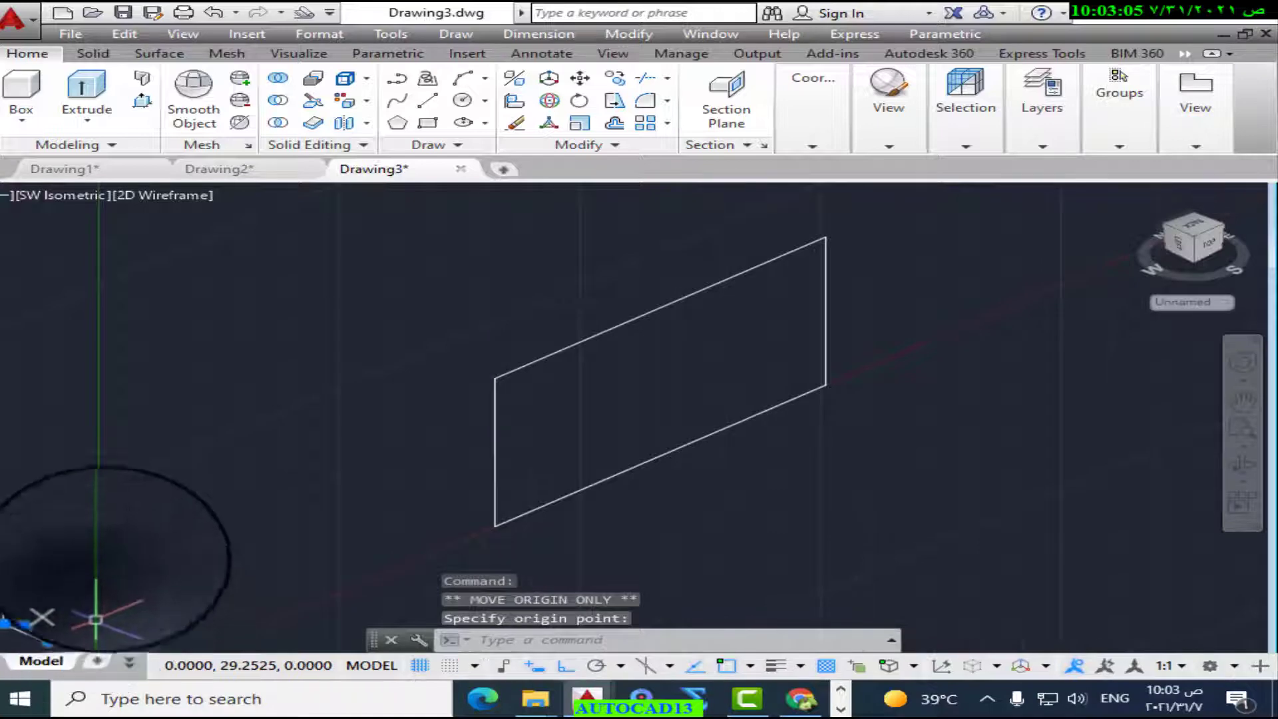
pyautogui.rightClick(260, 354)
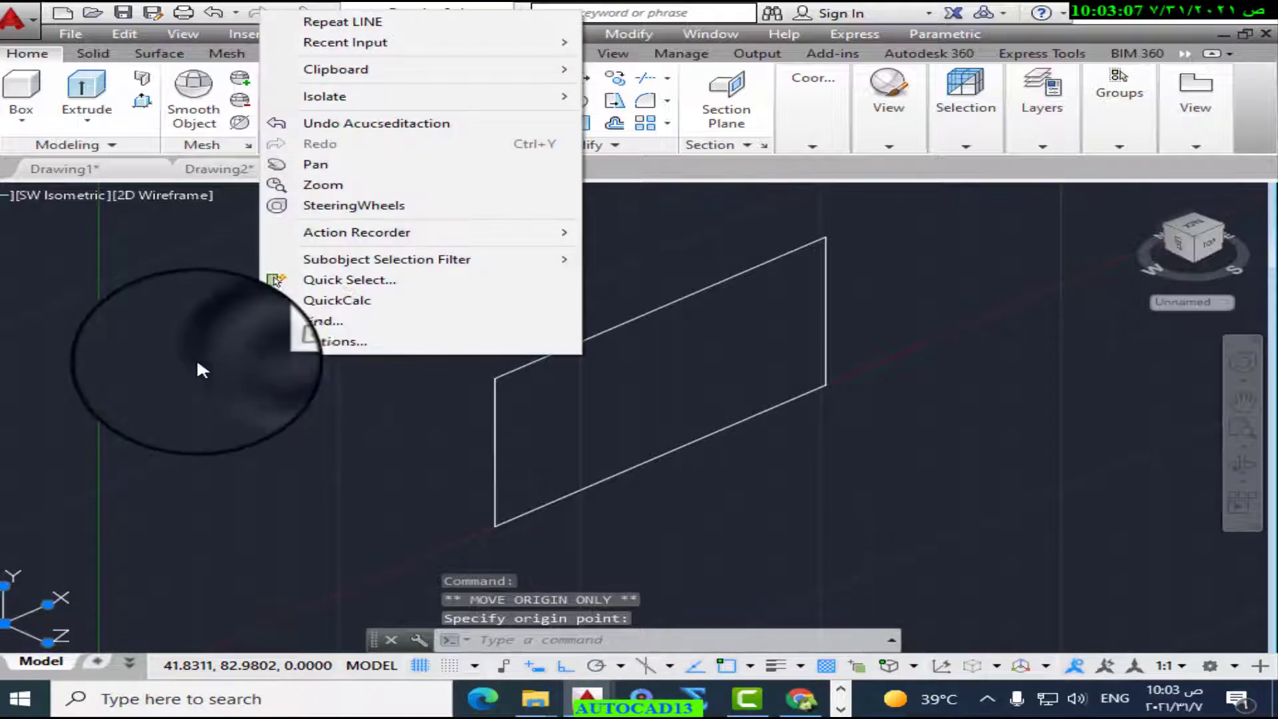
pyautogui.click(197, 360)
pyautogui.click(386, 320)
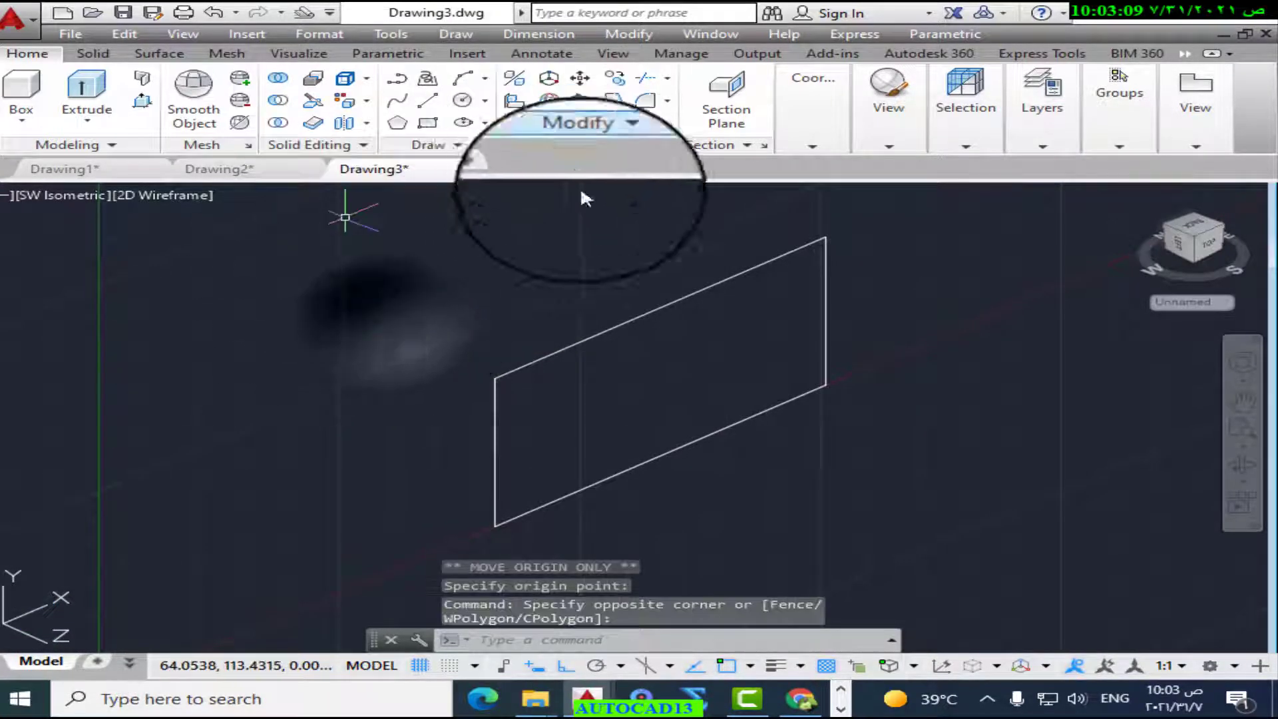
# Step: Using the Drawing2 dimensions, draw in Drawing3 a 13-unit vertical up from the far lower corner and a line along negative X past the profile
pyautogui.click(248, 177)
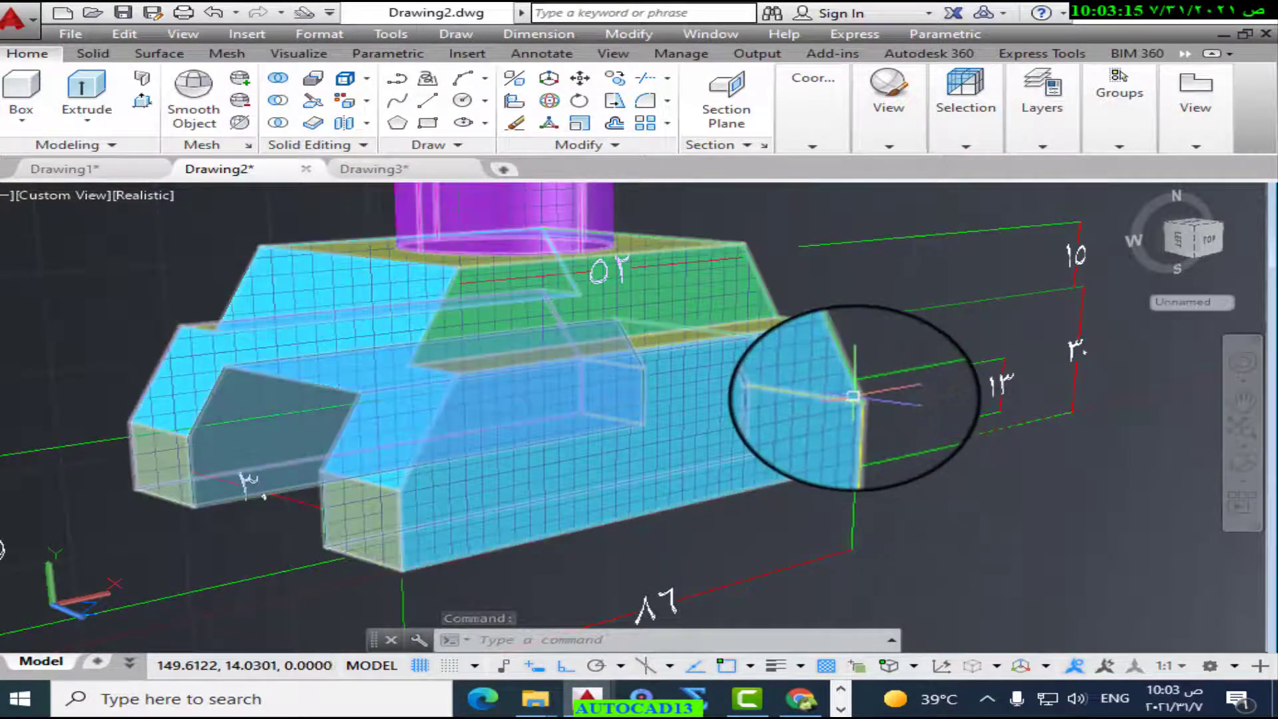
pyautogui.click(429, 172)
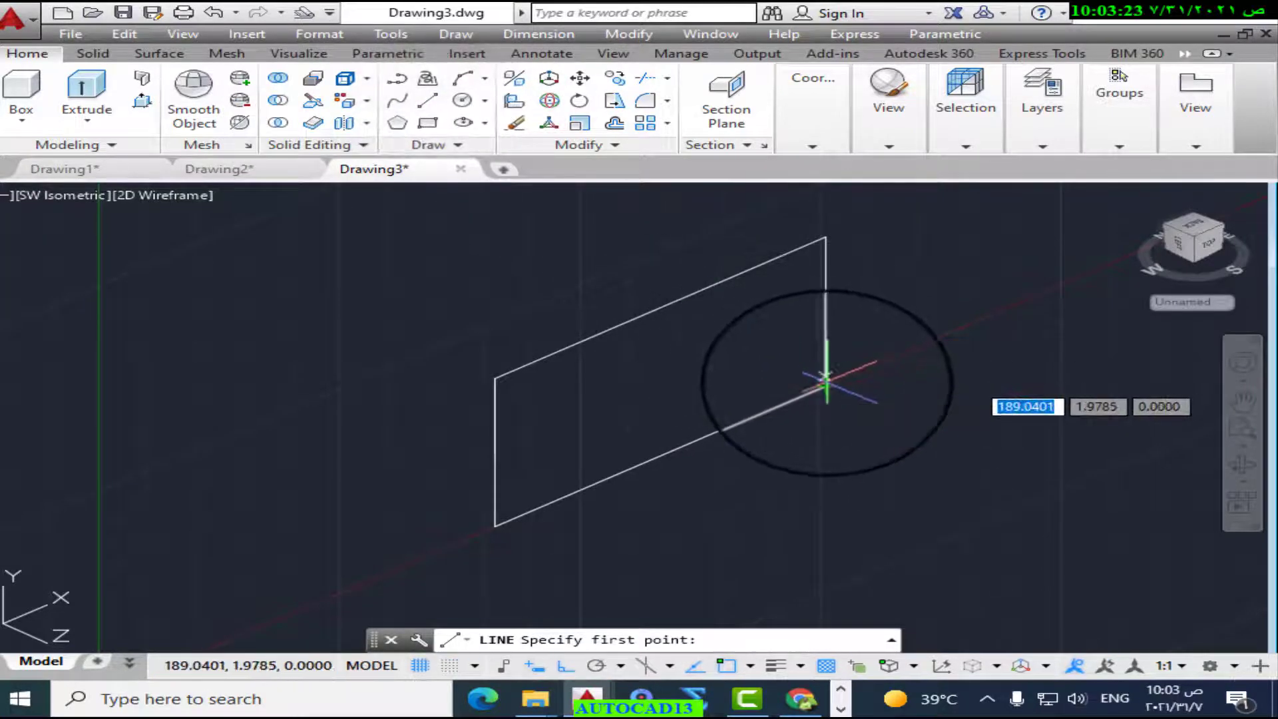
pyautogui.click(826, 385)
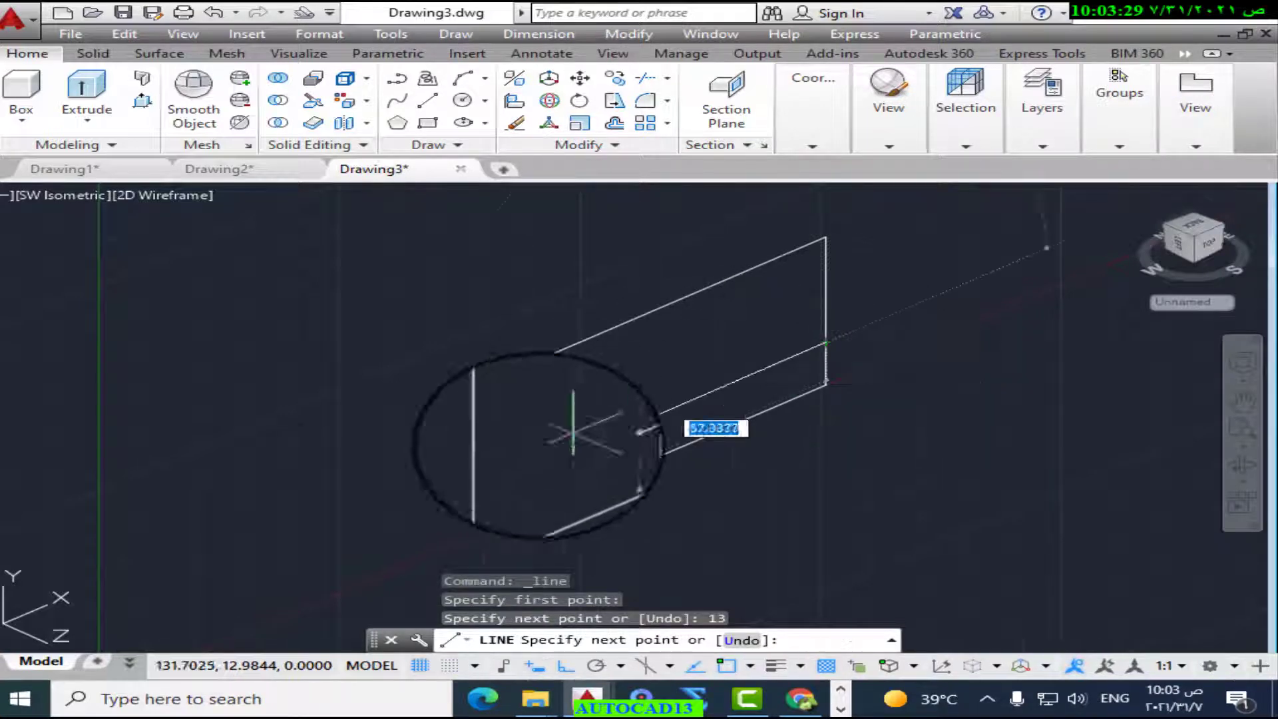
pyautogui.click(225, 509)
pyautogui.rightClick(226, 507)
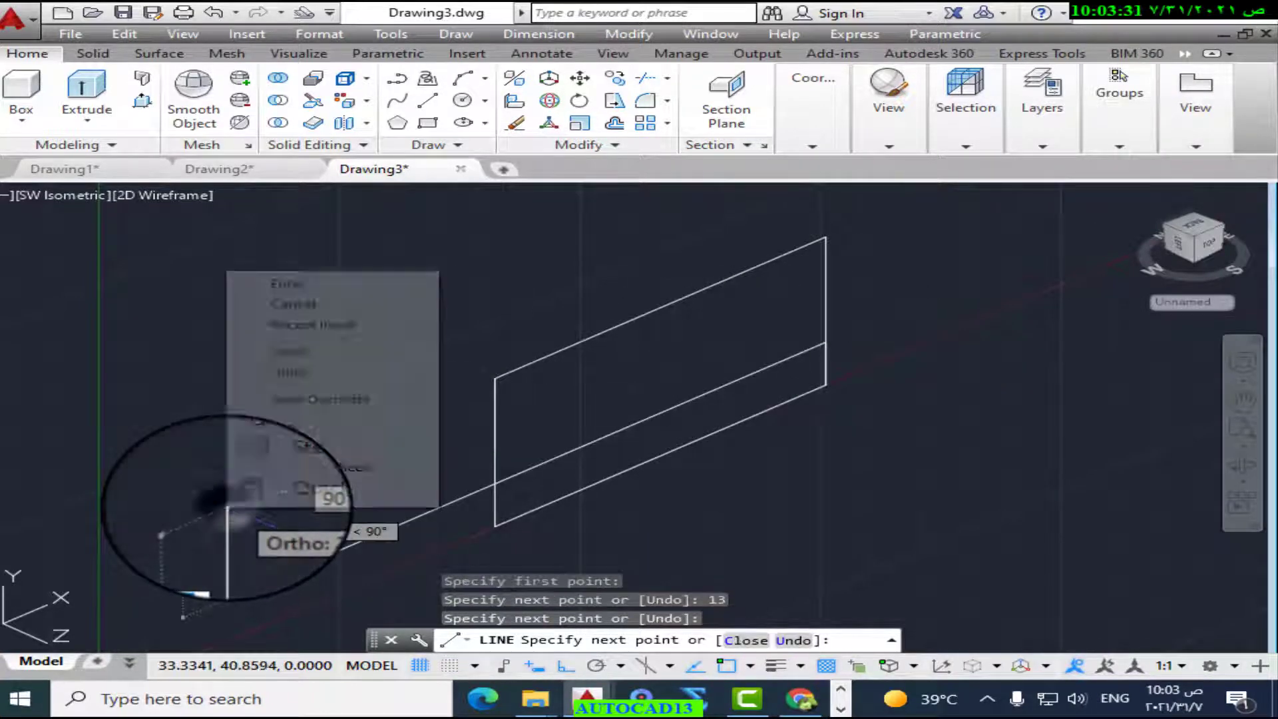
pyautogui.click(333, 286)
pyautogui.click(333, 283)
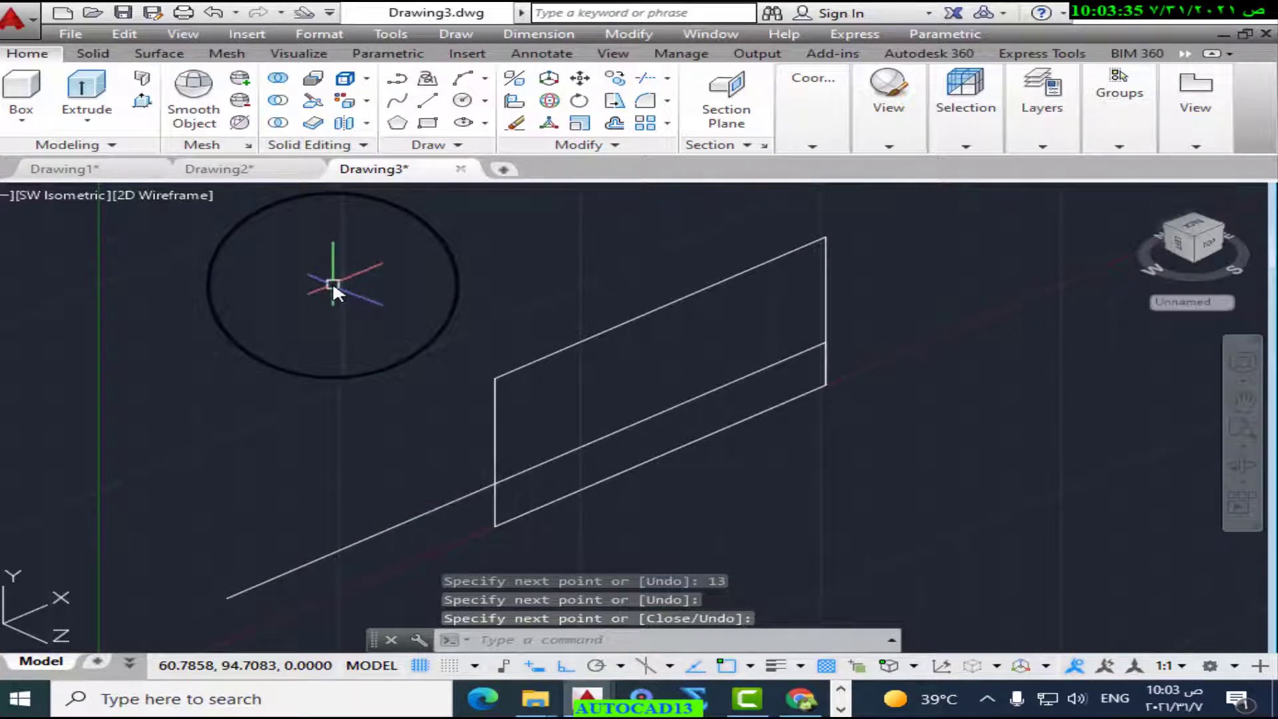
# Step: After checking Drawing2, draw a 26-unit line in Drawing3 from the top edge's midpoint along positive X and erase the original 86-unit top edge
pyautogui.click(225, 170)
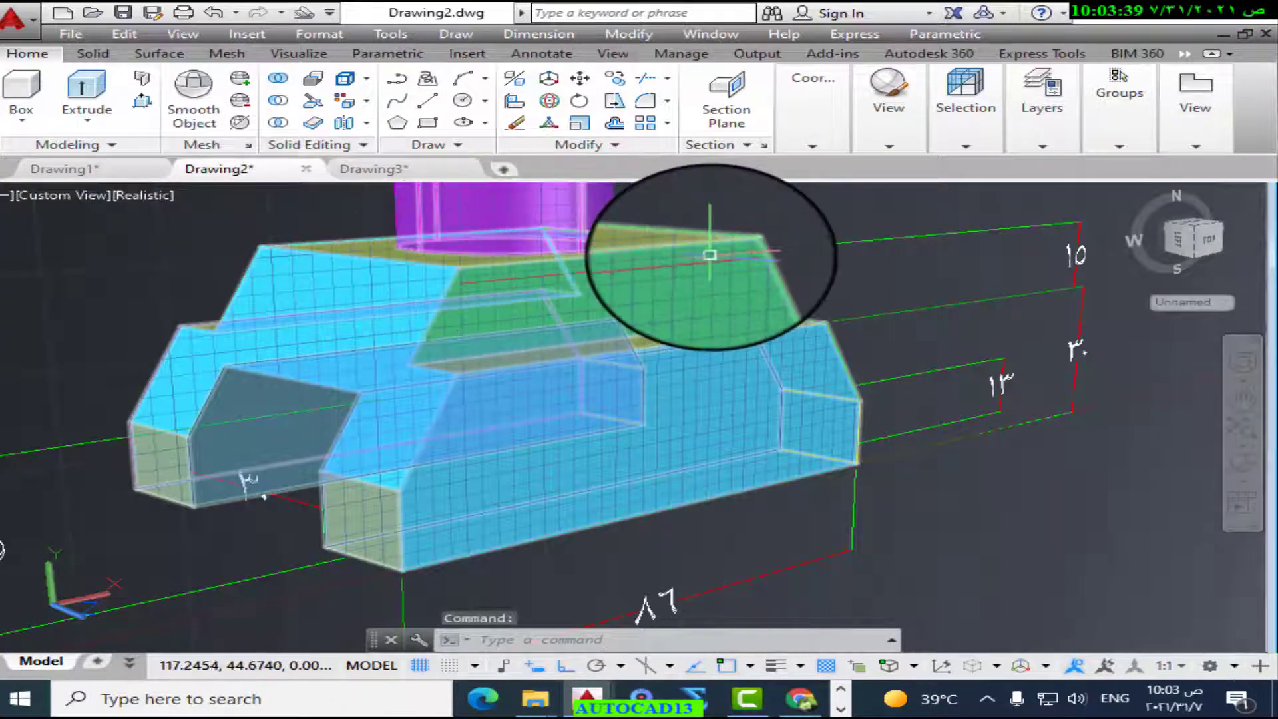
pyautogui.click(380, 174)
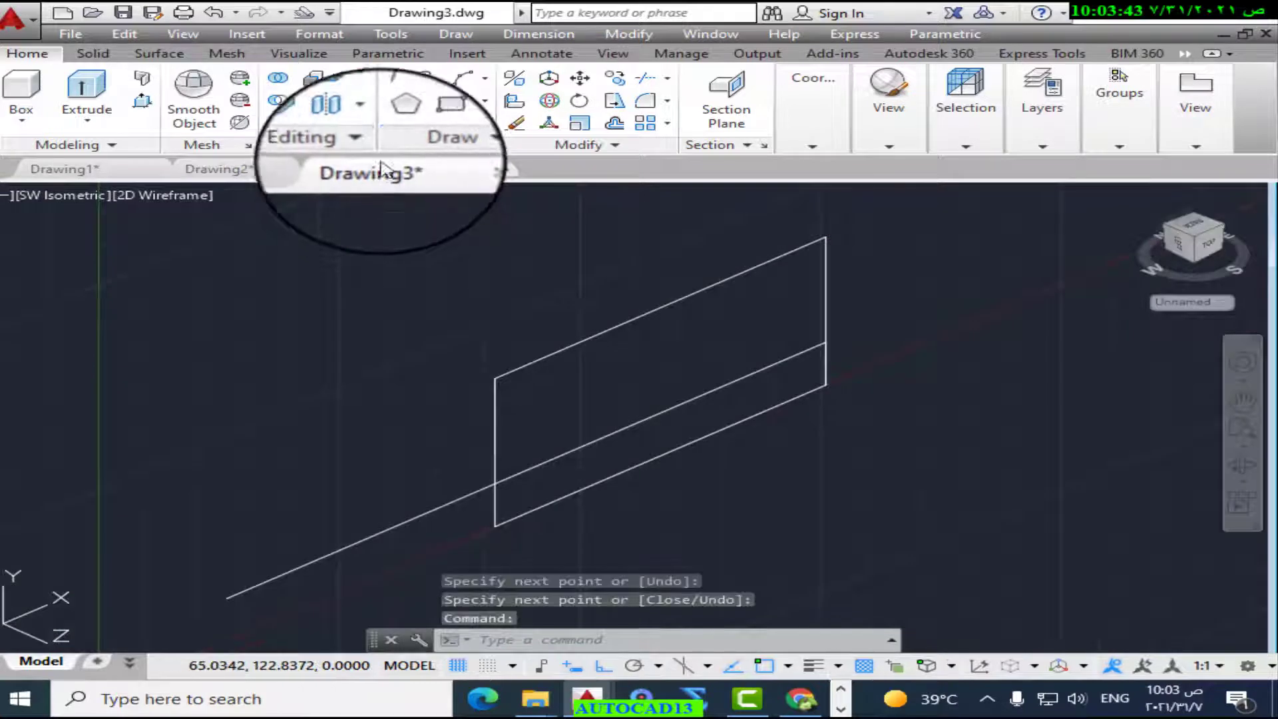
pyautogui.click(427, 101)
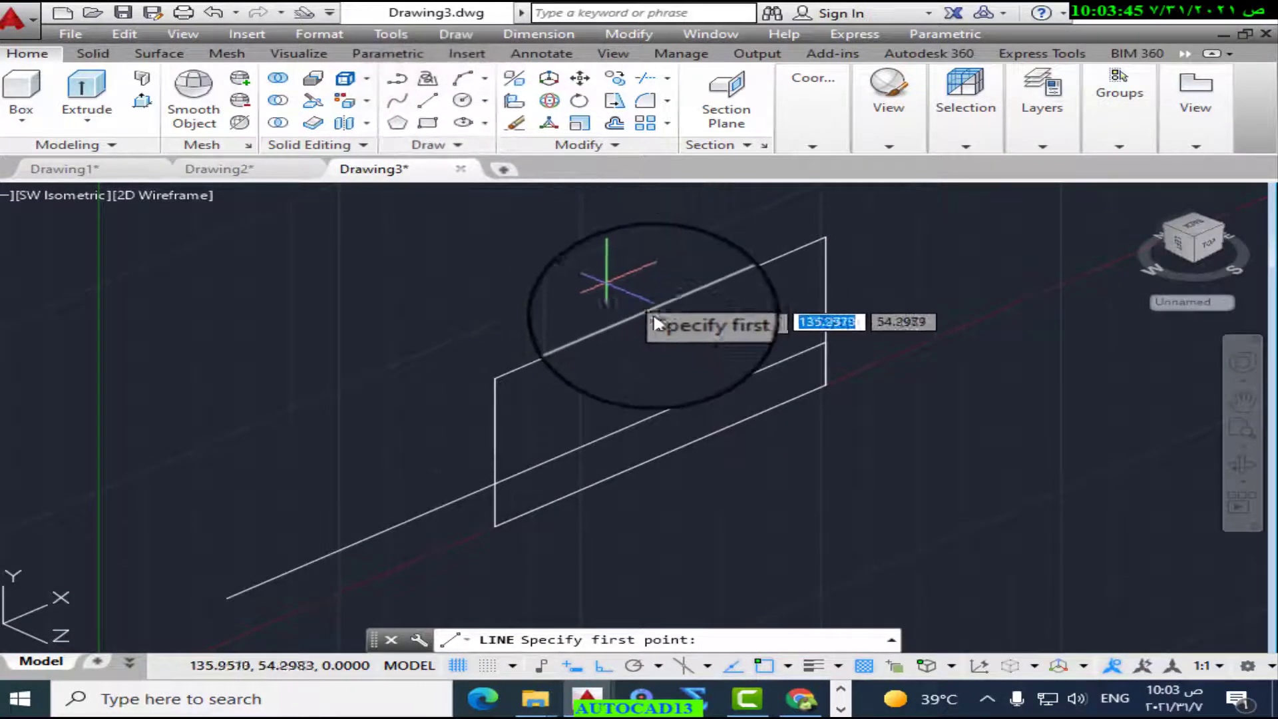
pyautogui.click(665, 301)
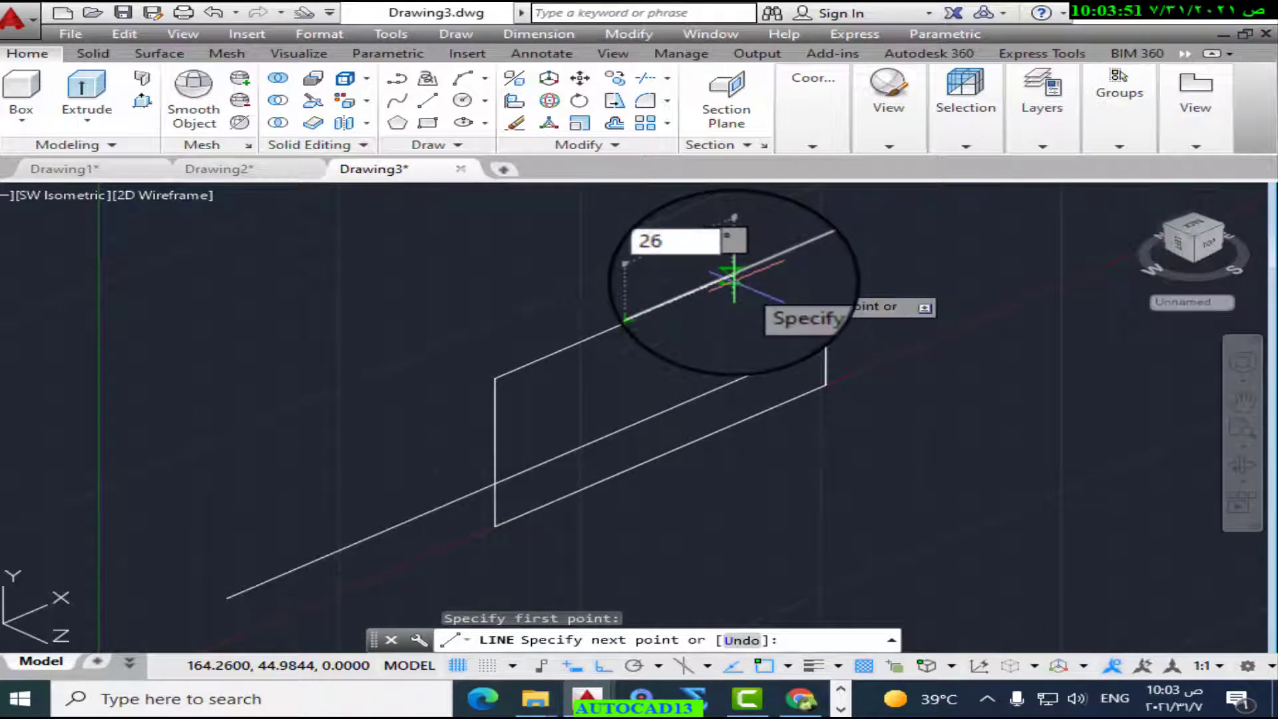
pyautogui.press('Return')
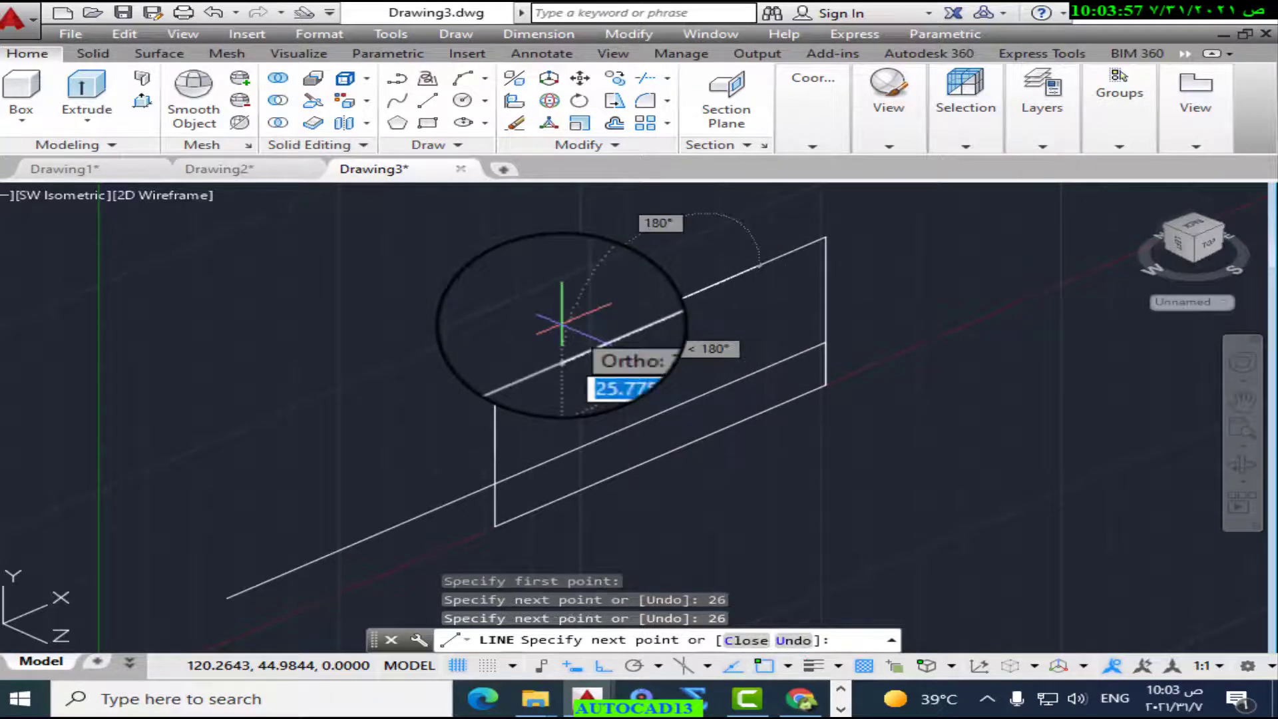
pyautogui.rightClick(563, 326)
pyautogui.click(656, 337)
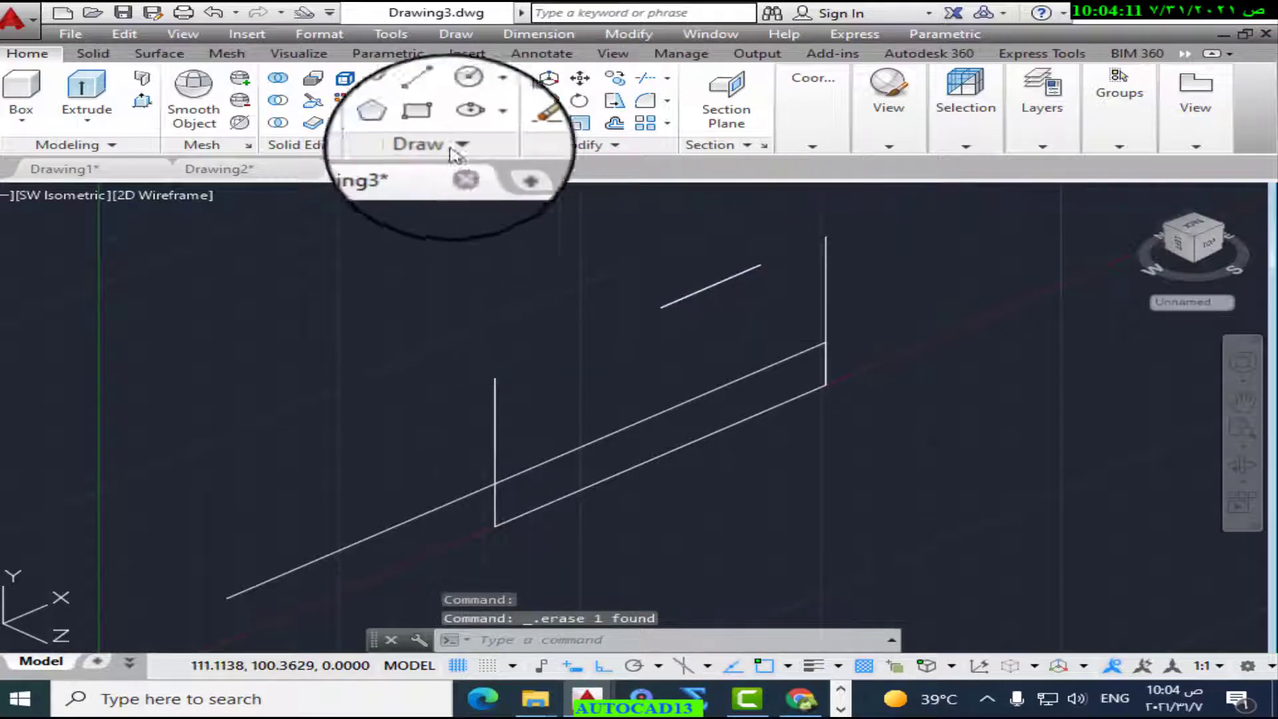
# Step: With Ortho off, draw a slanted line from the outer end of the 26-unit top line to the upper end of the 13-unit vertical
pyautogui.click(428, 100)
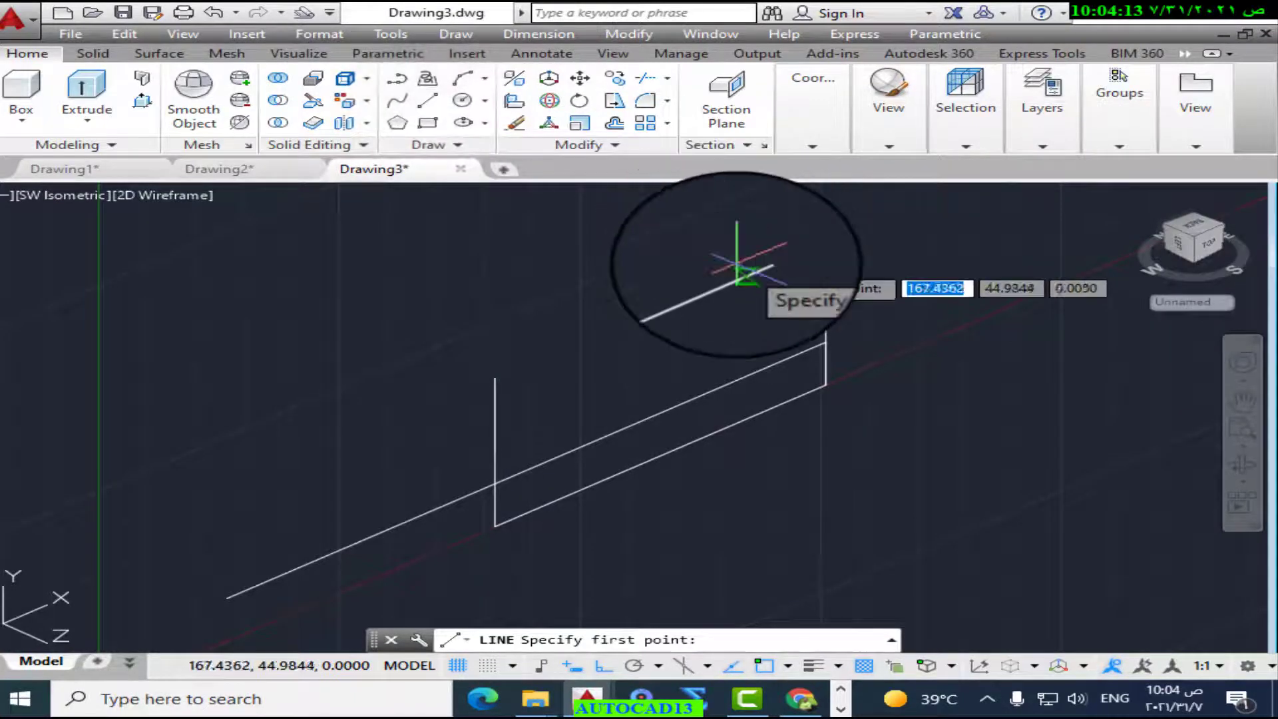
pyautogui.click(788, 306)
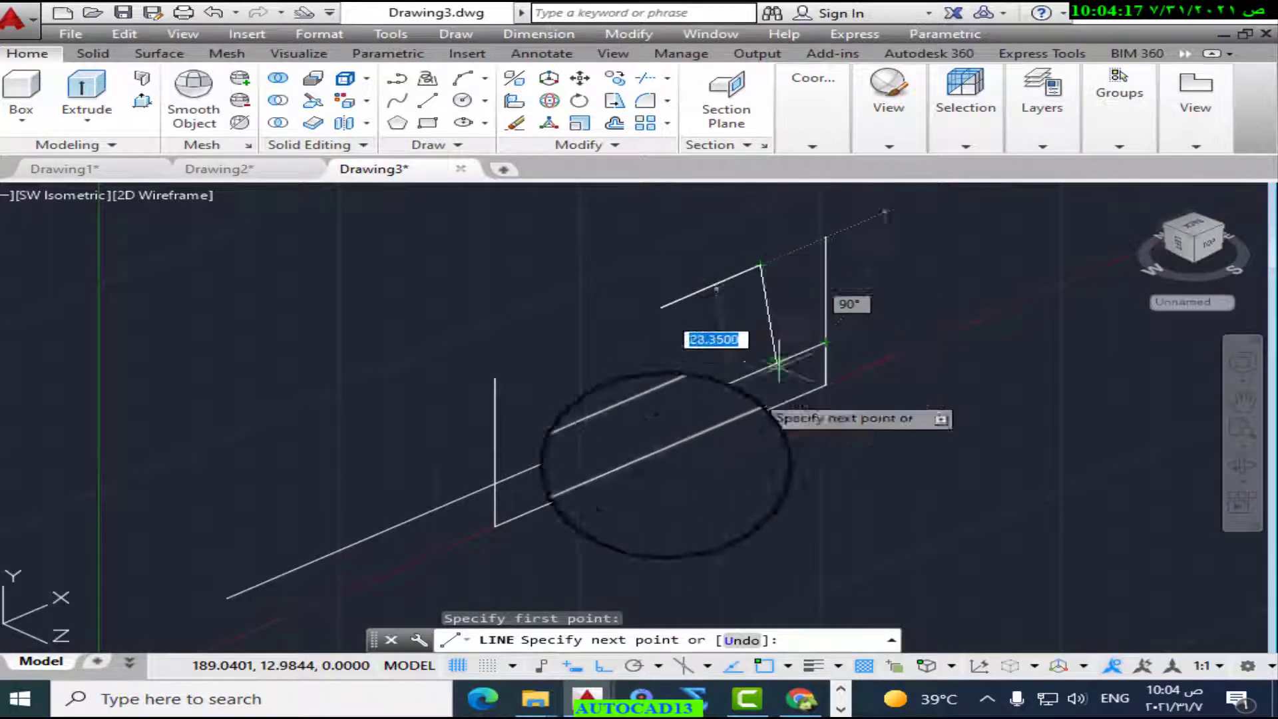
pyautogui.press('F8')
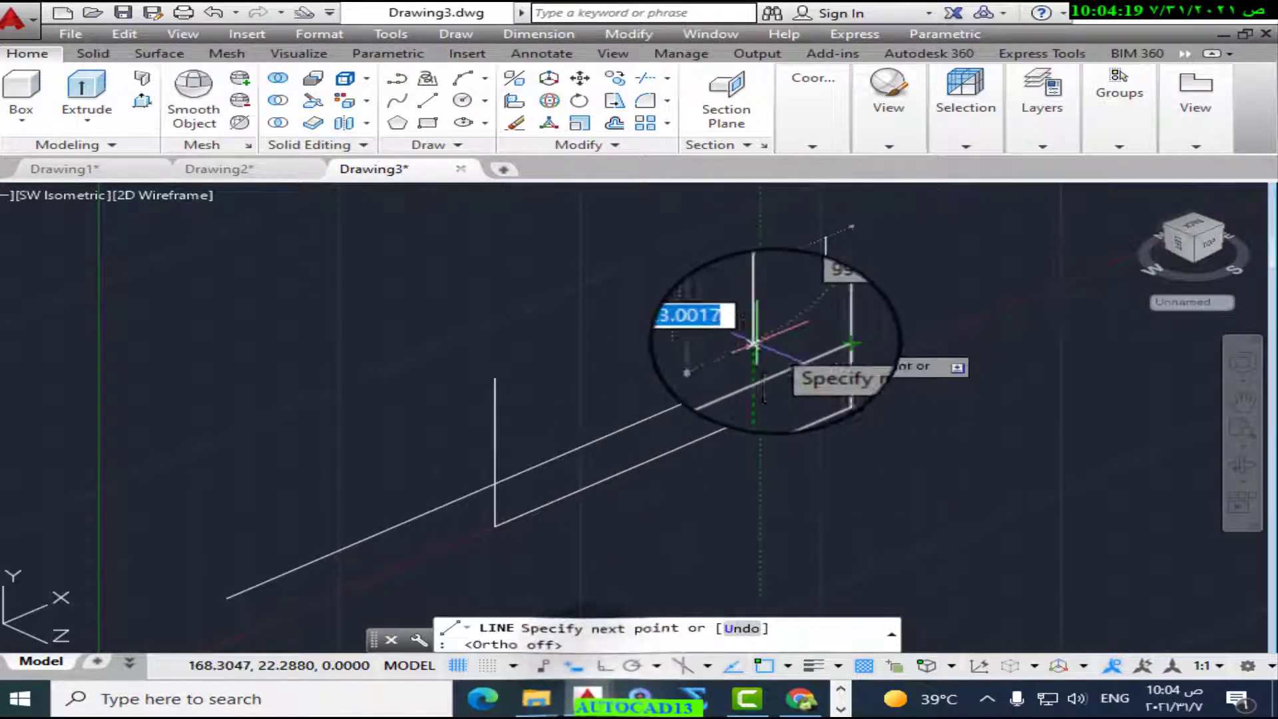
pyautogui.click(826, 340)
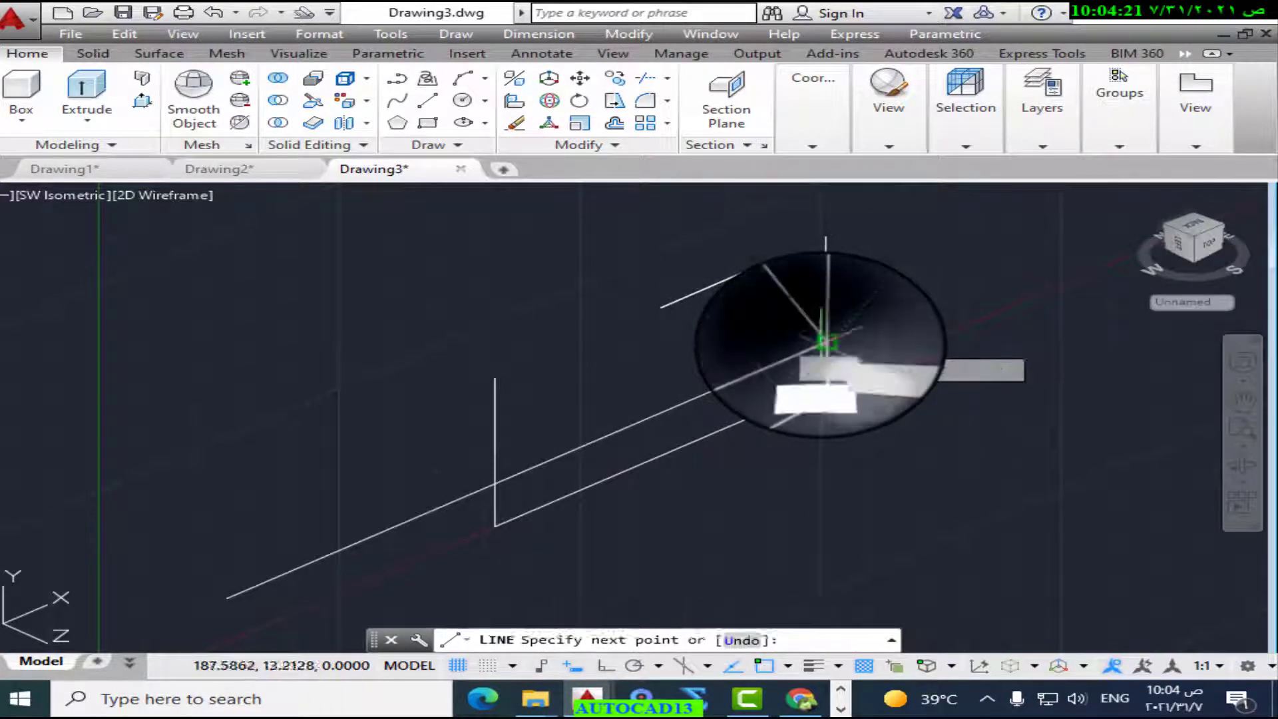
pyautogui.rightClick(824, 340)
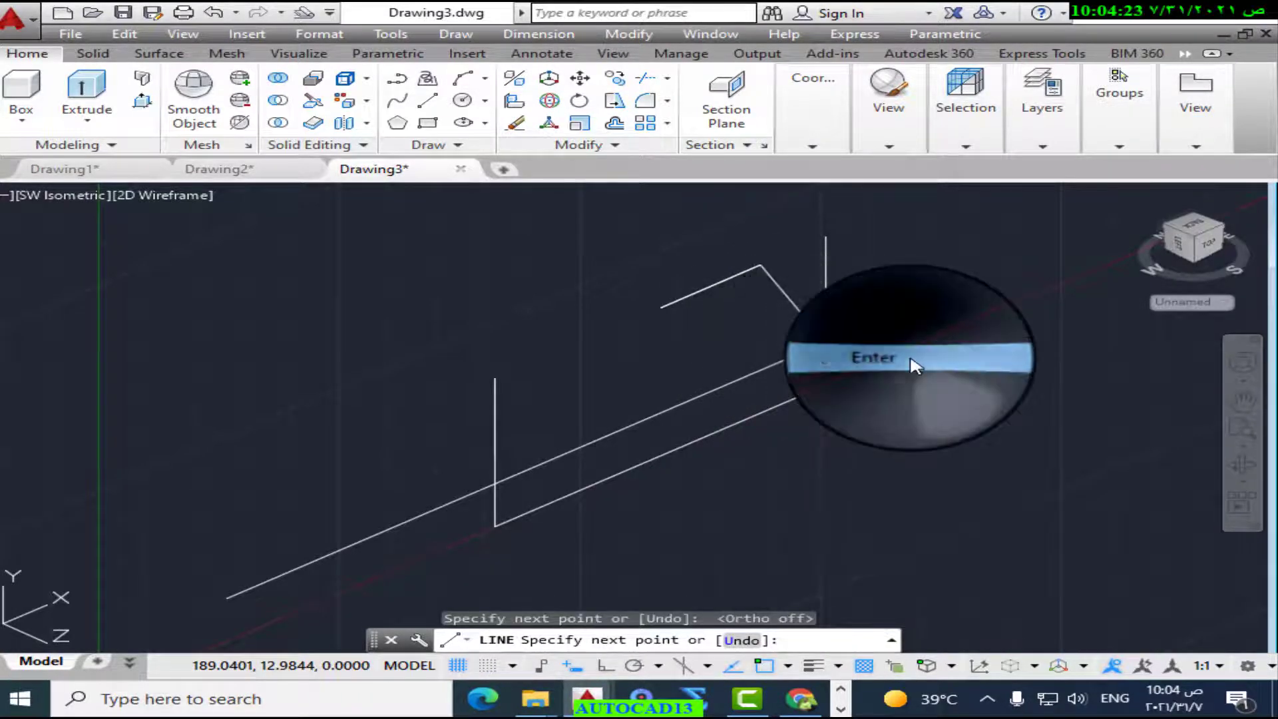
pyautogui.click(912, 365)
# Step: Draw a 26-unit line from the top midpoint along negative X, then a slanted line to where the near vertical meets the 13-unit-high line
pyautogui.rightClick(911, 363)
pyautogui.click(978, 26)
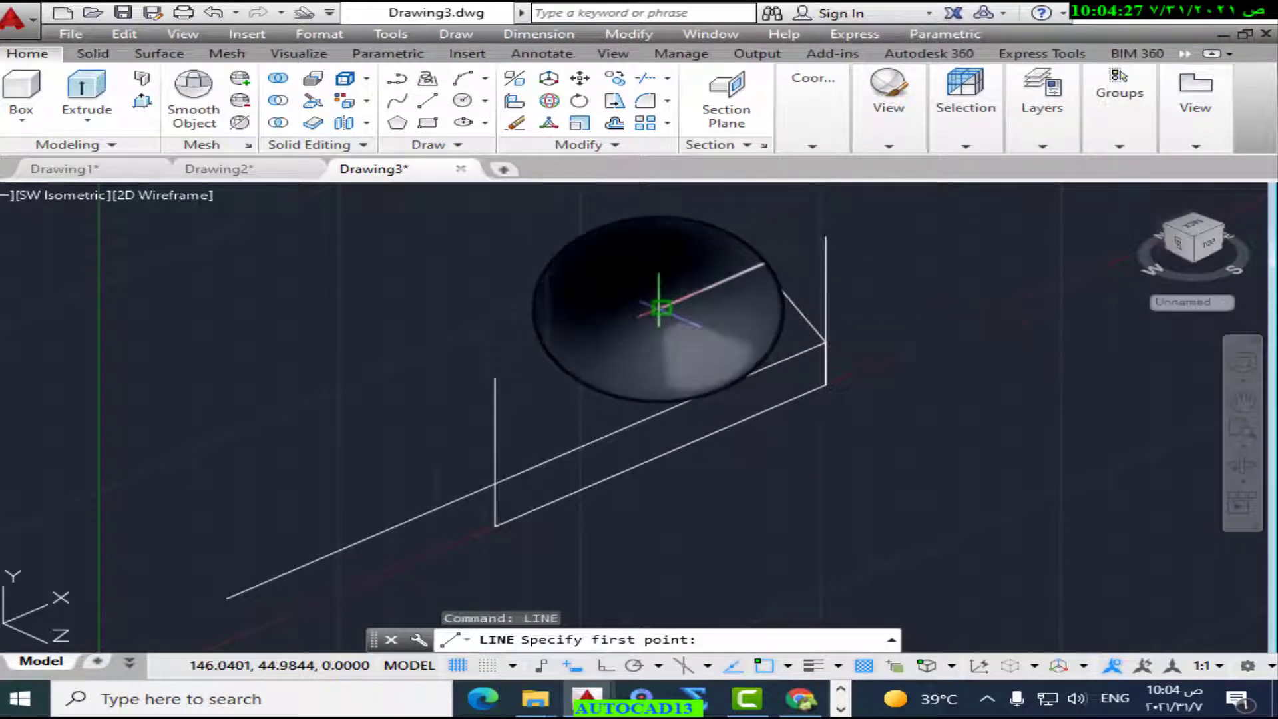
pyautogui.click(661, 308)
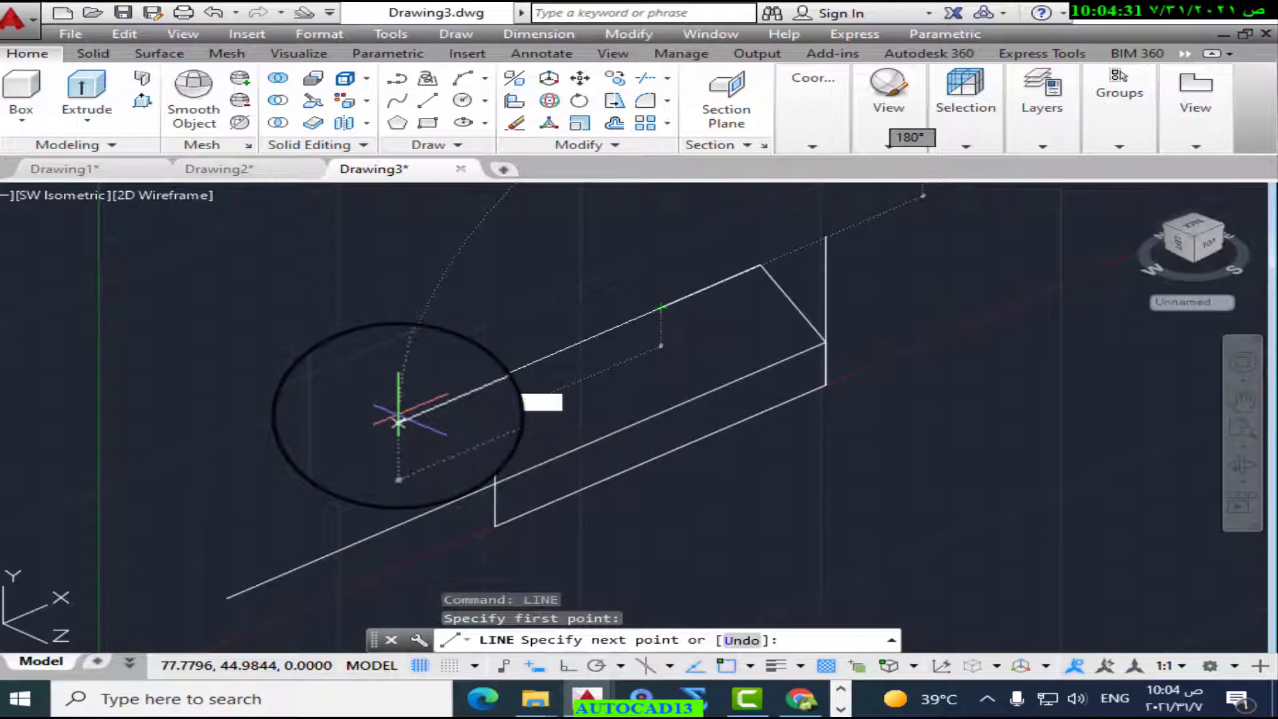
pyautogui.write('26')
pyautogui.press('Return')
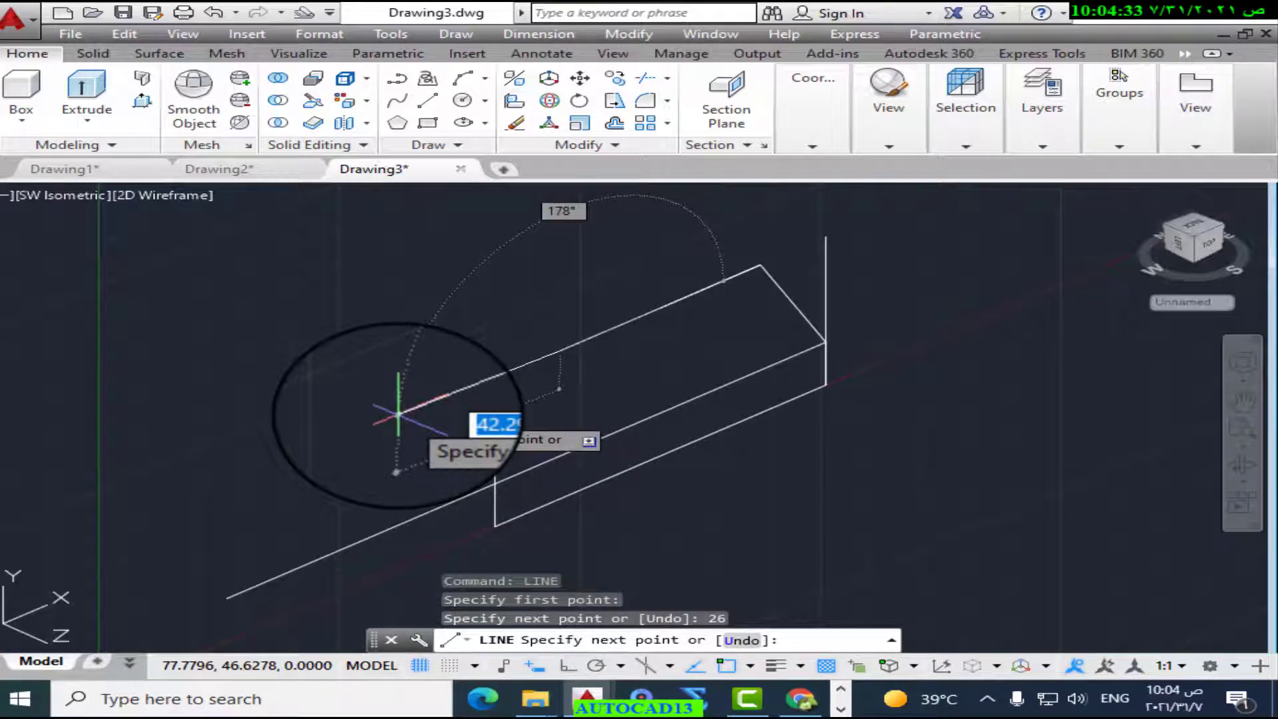
pyautogui.click(492, 483)
pyautogui.rightClick(492, 483)
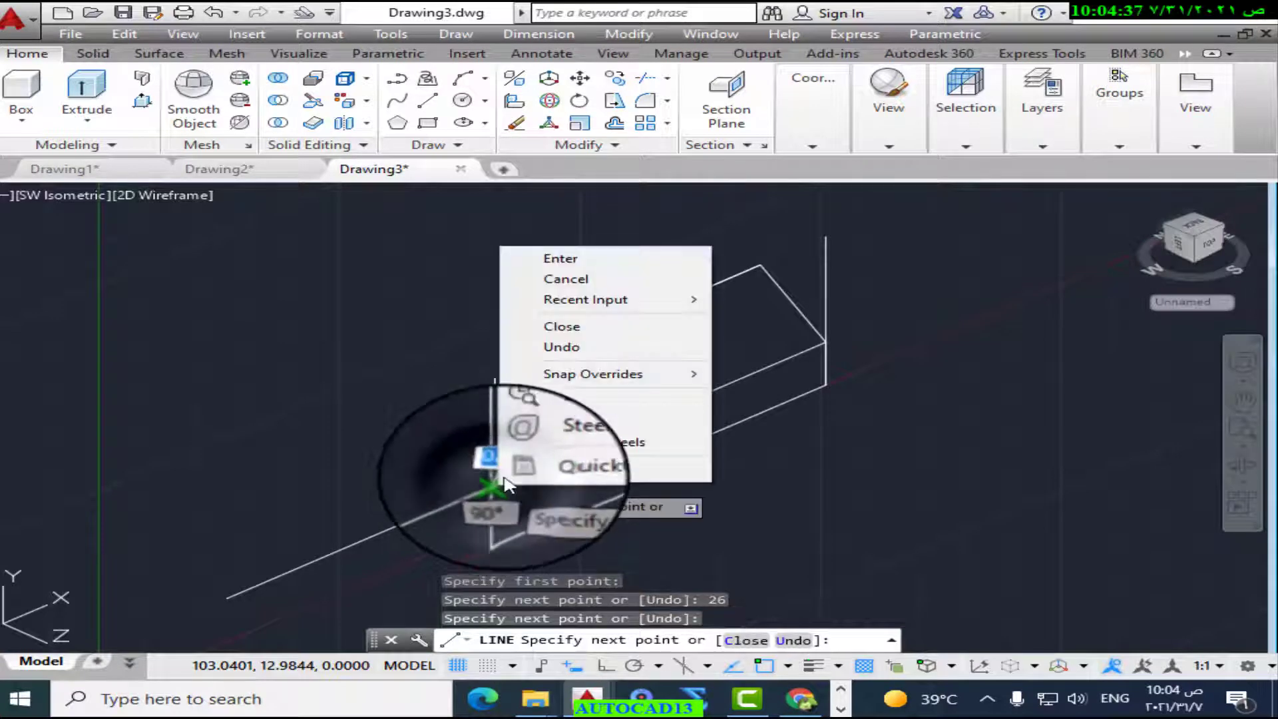
pyautogui.click(629, 259)
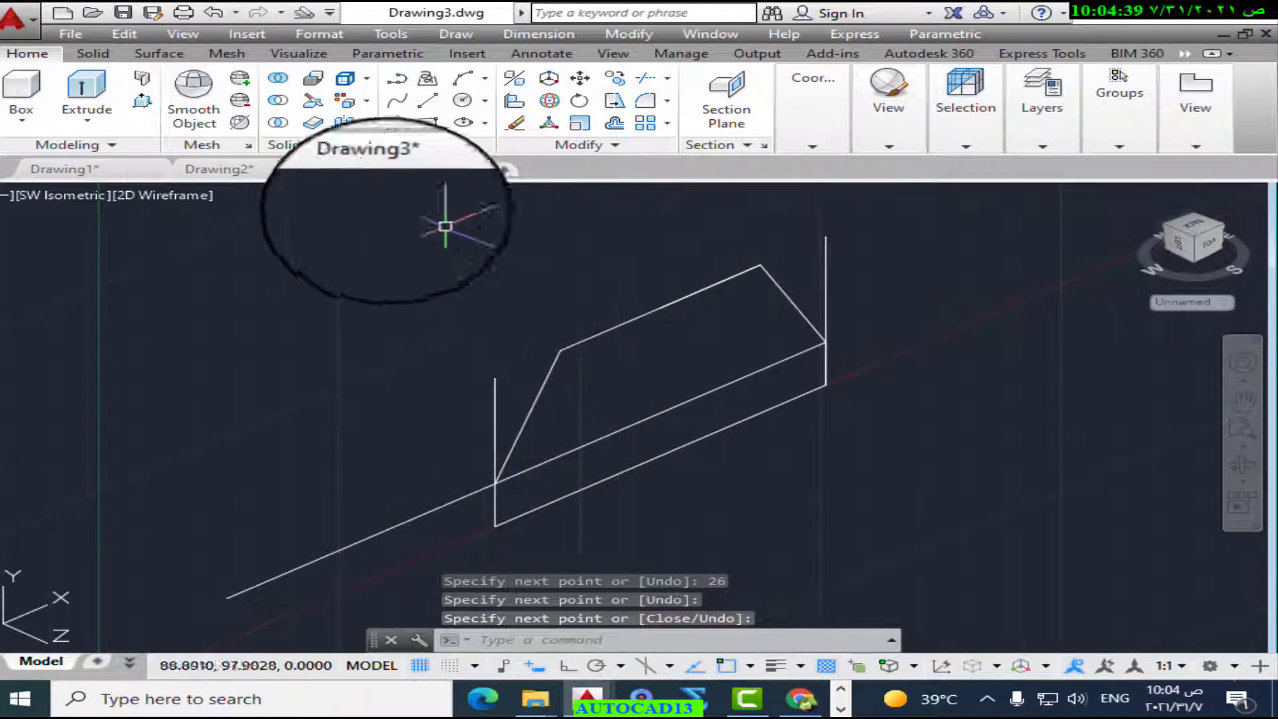
# Step: After checking Drawing2, erase in Drawing3 the long 13-unit-high construction line and the two tall original verticals
pyautogui.click(218, 169)
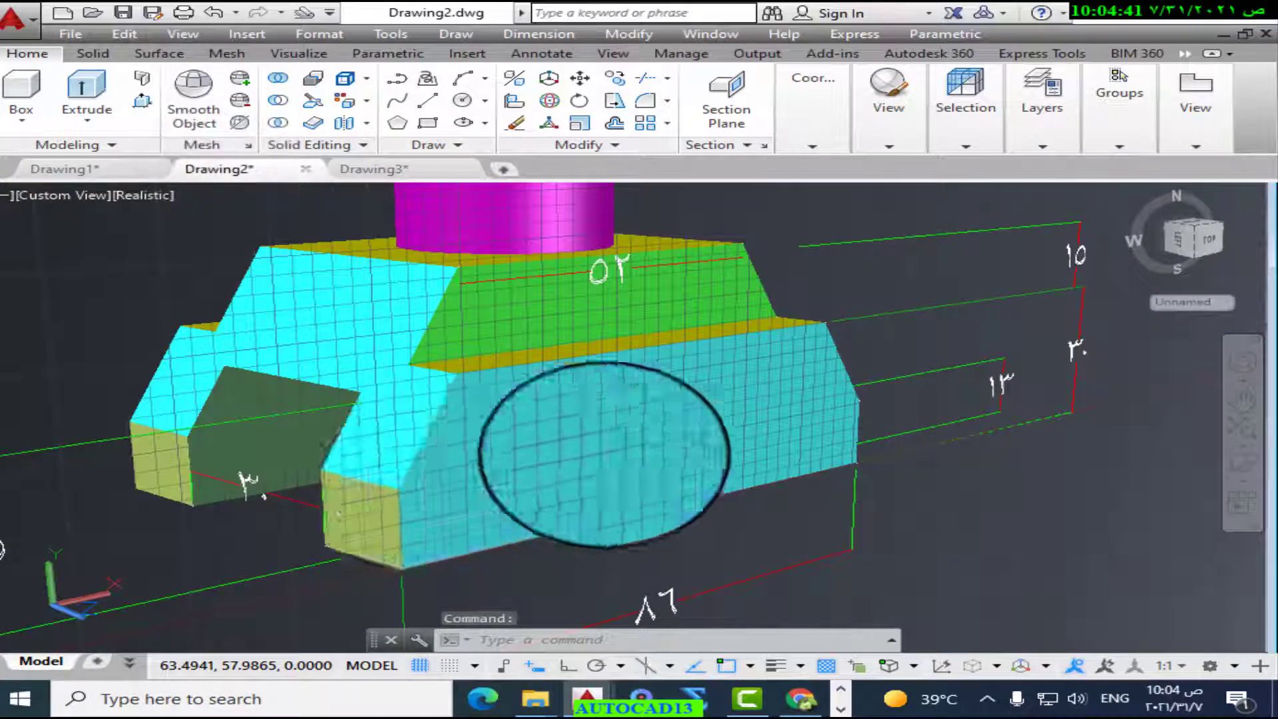
pyautogui.click(373, 169)
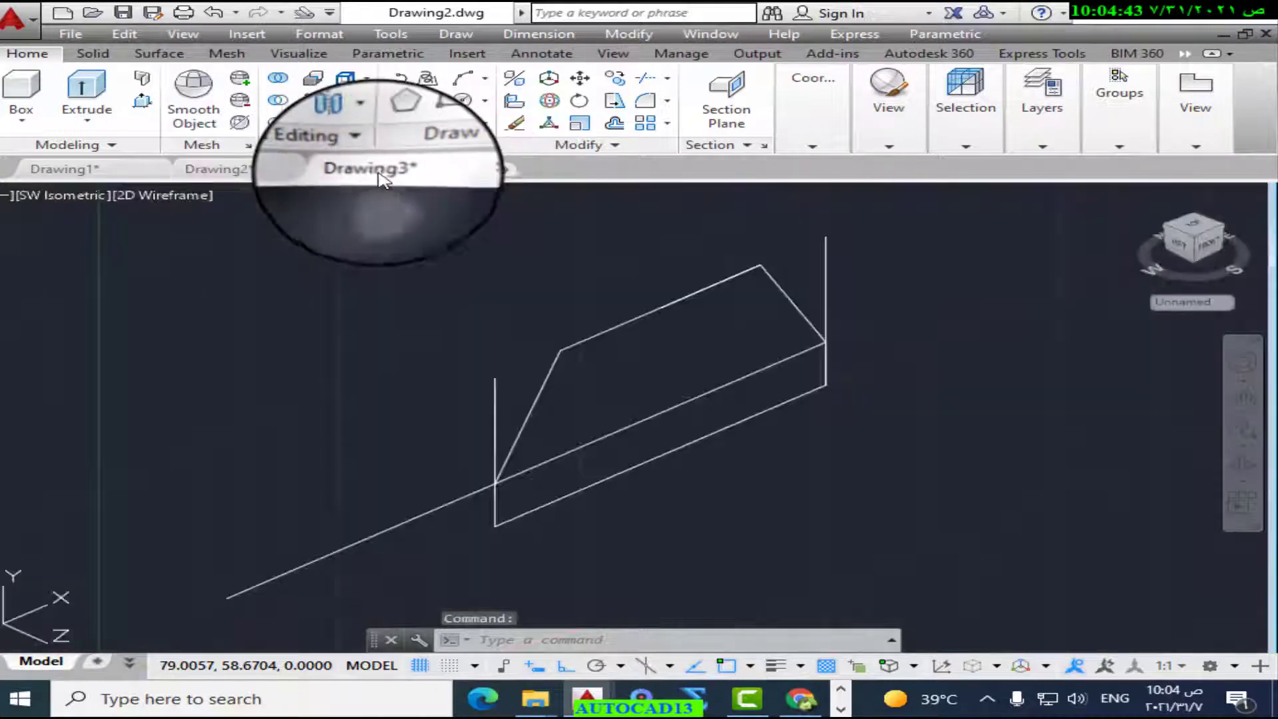
pyautogui.click(665, 411)
pyautogui.press('Delete')
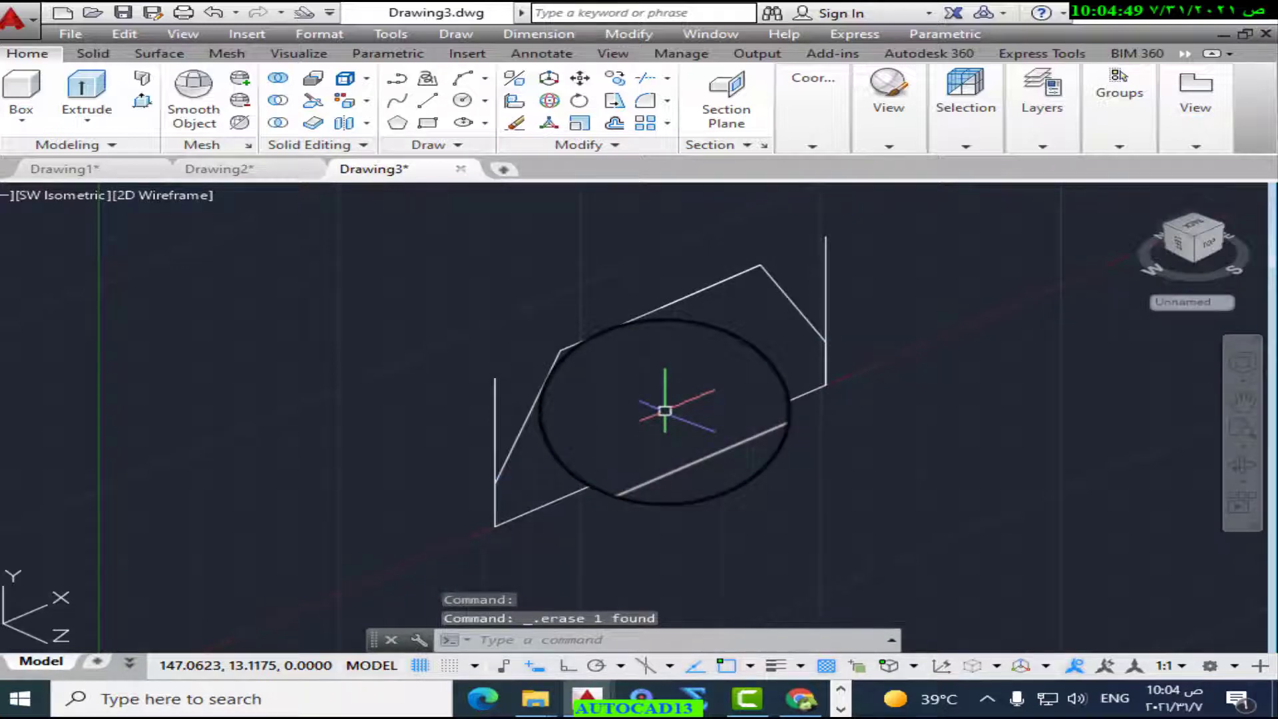
pyautogui.click(826, 267)
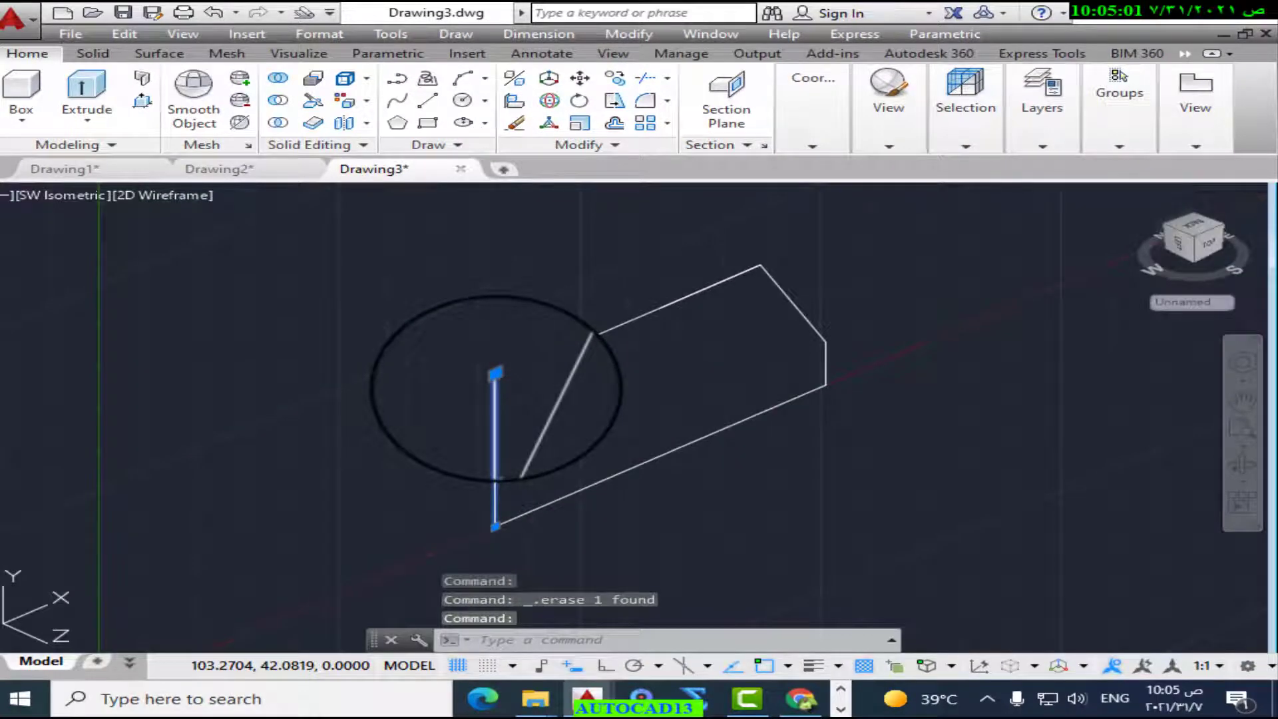
# Step: Draw a vertical line from the lower end of the near slanted edge down past the bottom edge
pyautogui.click(428, 101)
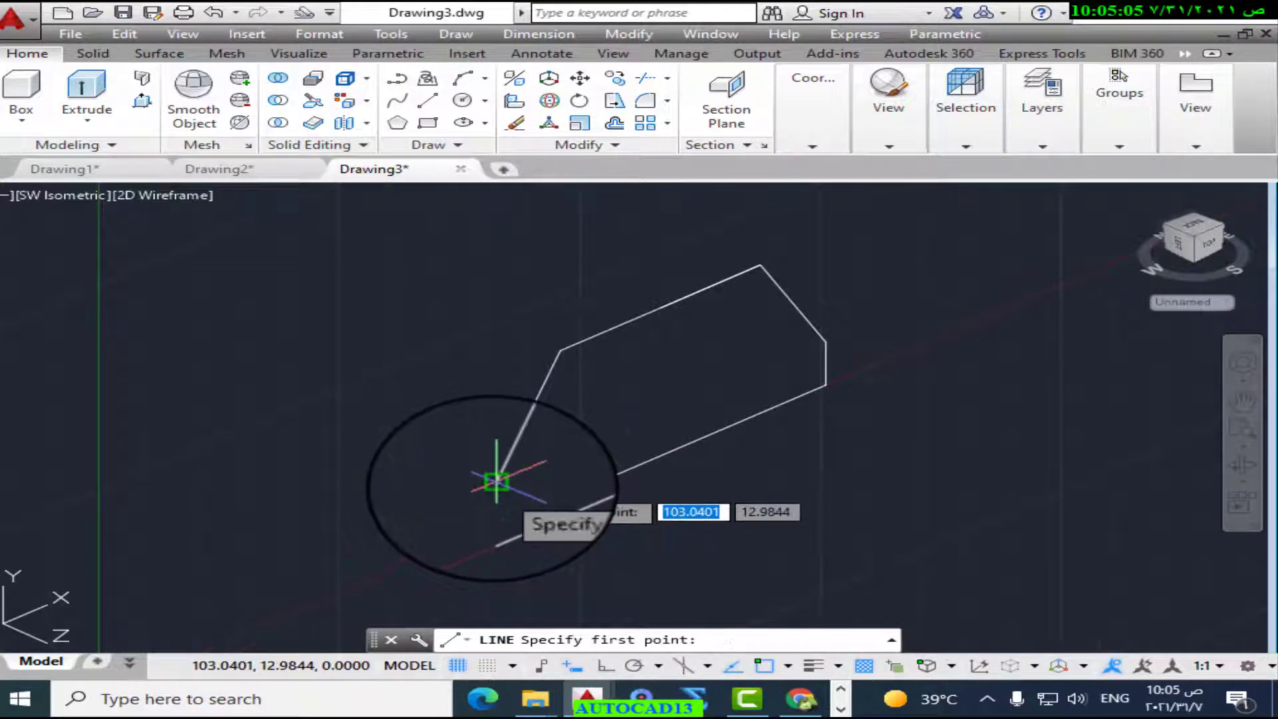
pyautogui.click(498, 468)
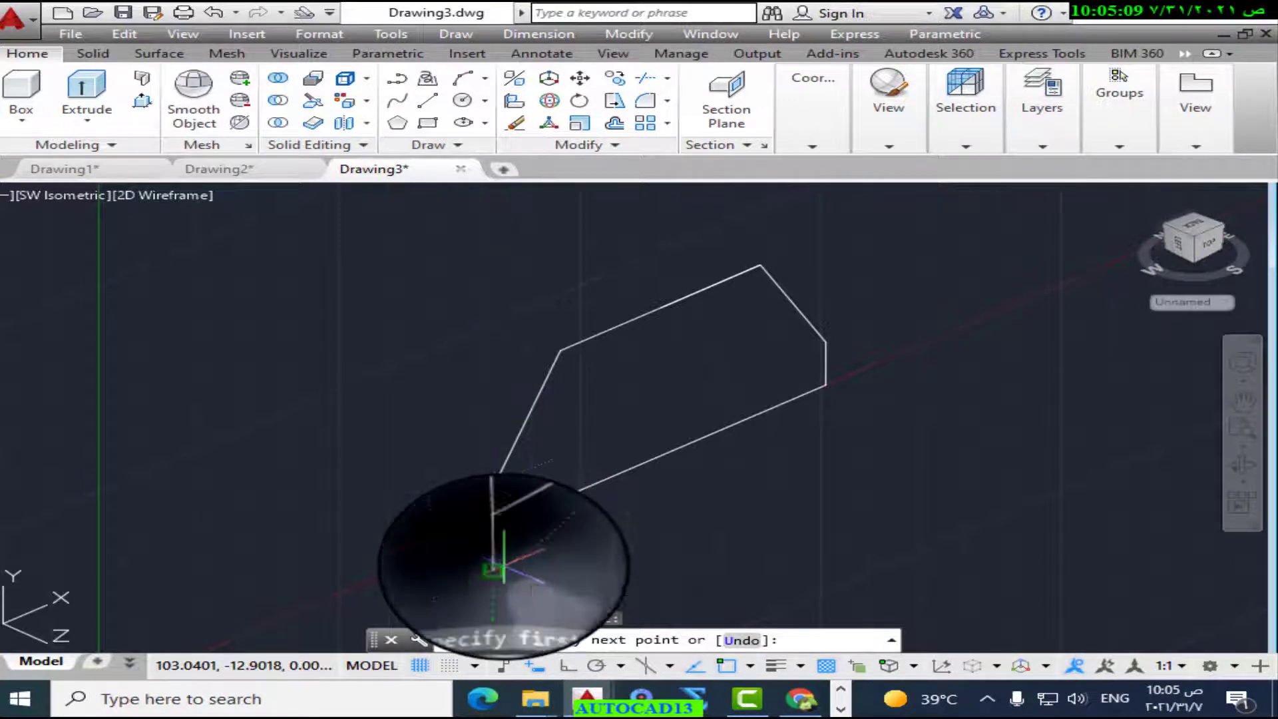
pyautogui.rightClick(496, 567)
pyautogui.click(577, 361)
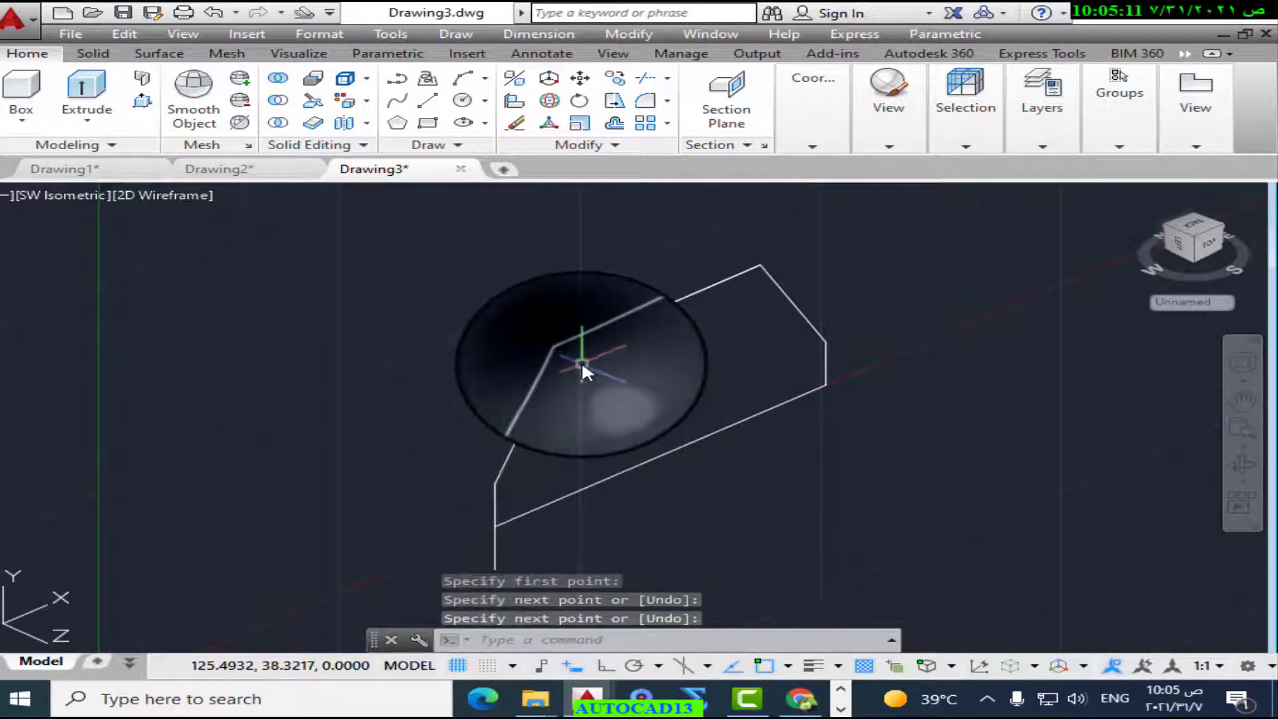
# Step: Trim the part of the near vertical that extends below the profile, using the bottom edge as the cutting edge
pyautogui.click(645, 77)
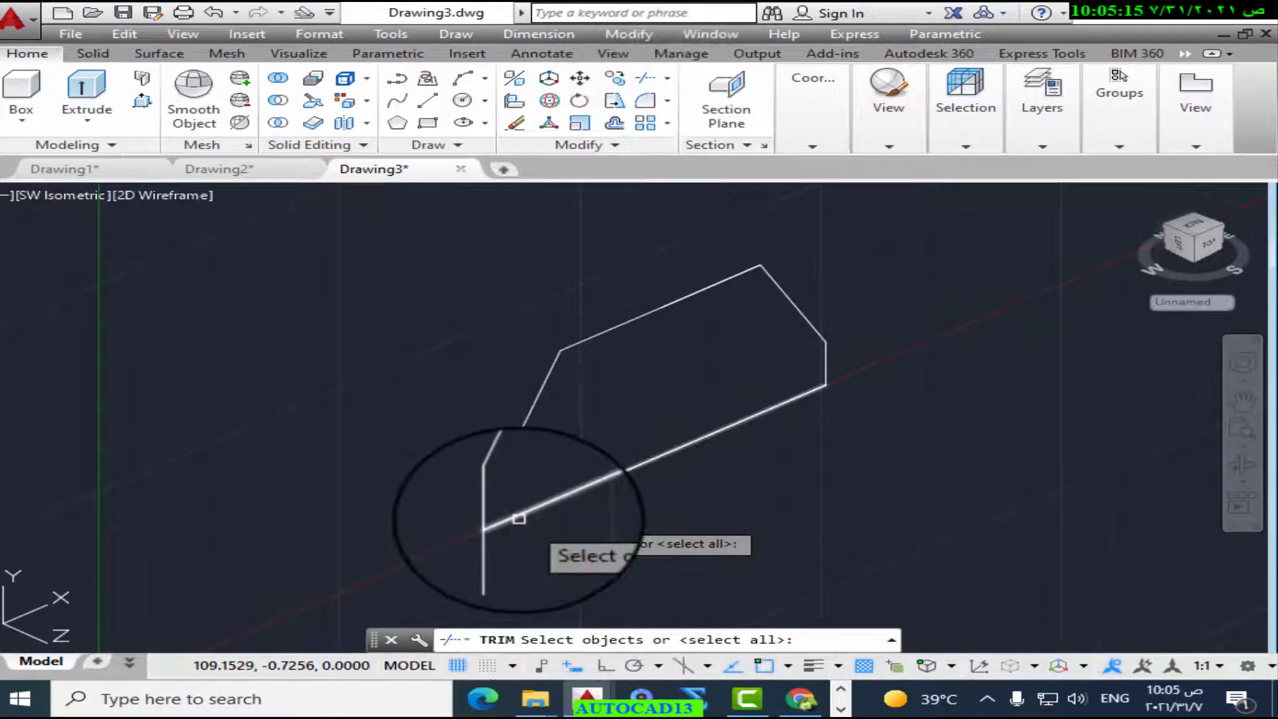
pyautogui.click(518, 518)
pyautogui.press('Return')
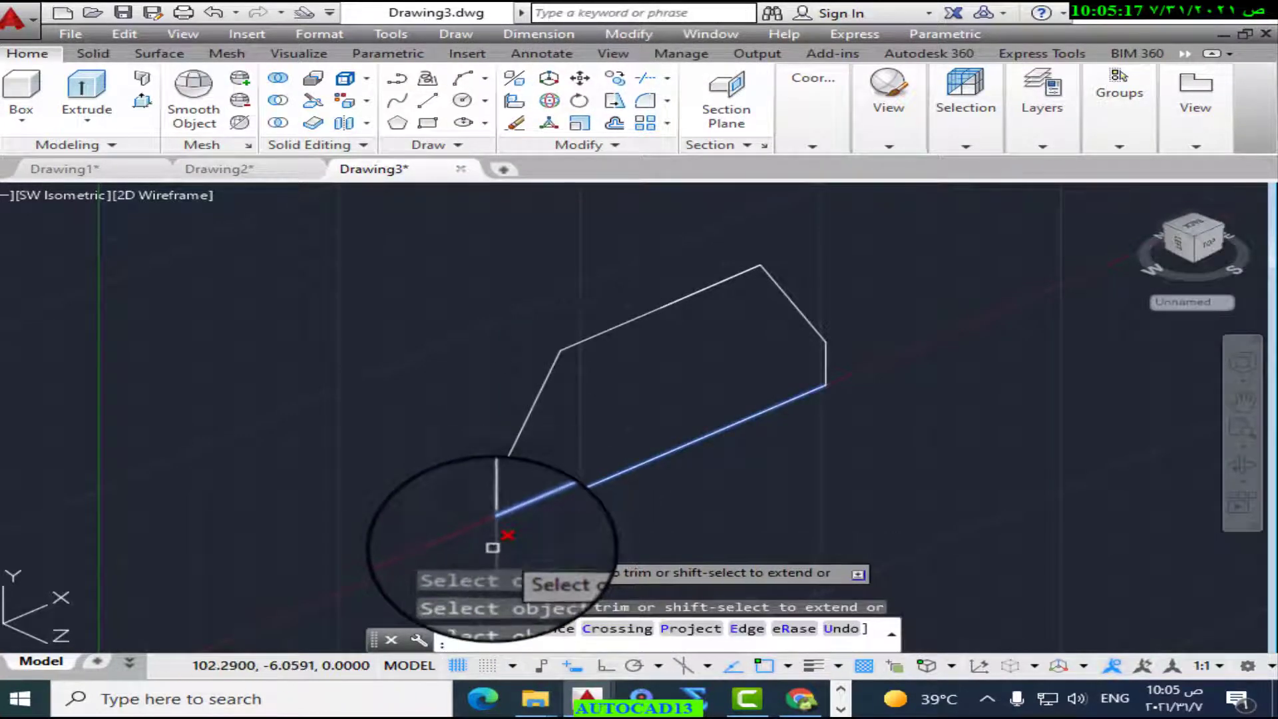
pyautogui.rightClick(376, 386)
pyautogui.click(416, 401)
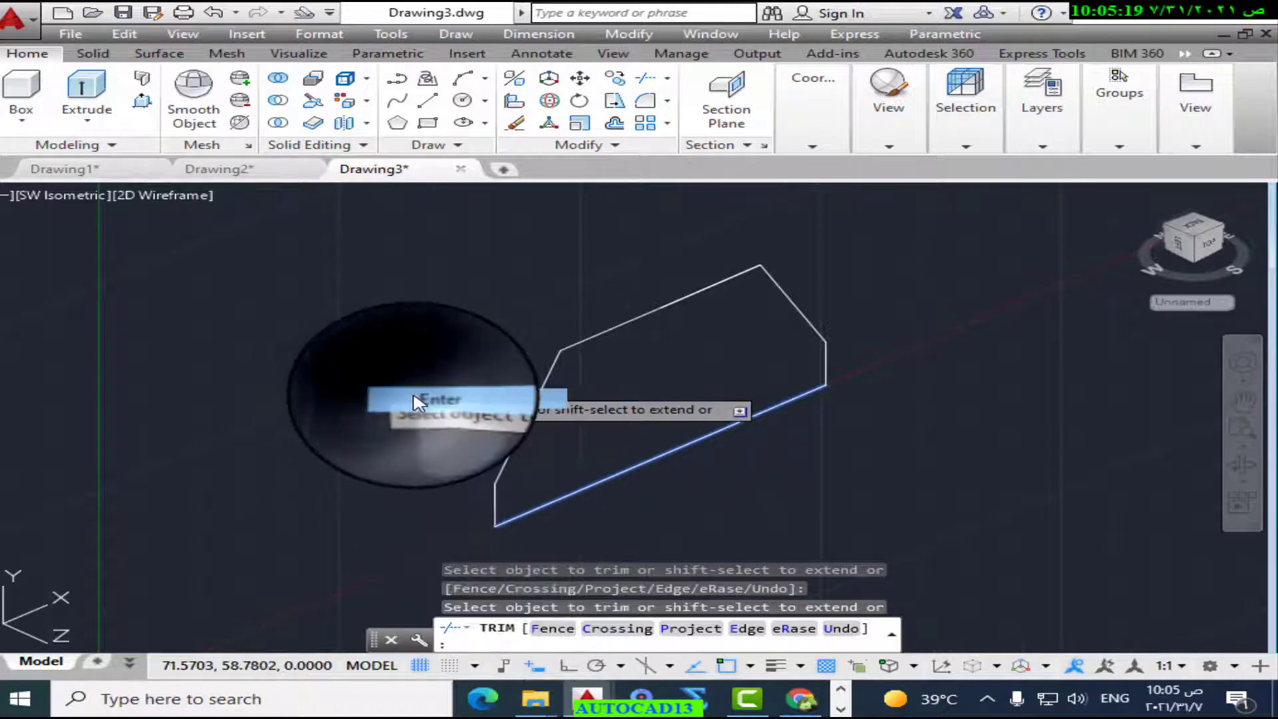
# Step: Following Drawing2, draw in Drawing3 with Ortho on a 30-unit vertical up from the far lower corner and a line along negative X past the profile
pyautogui.click(250, 172)
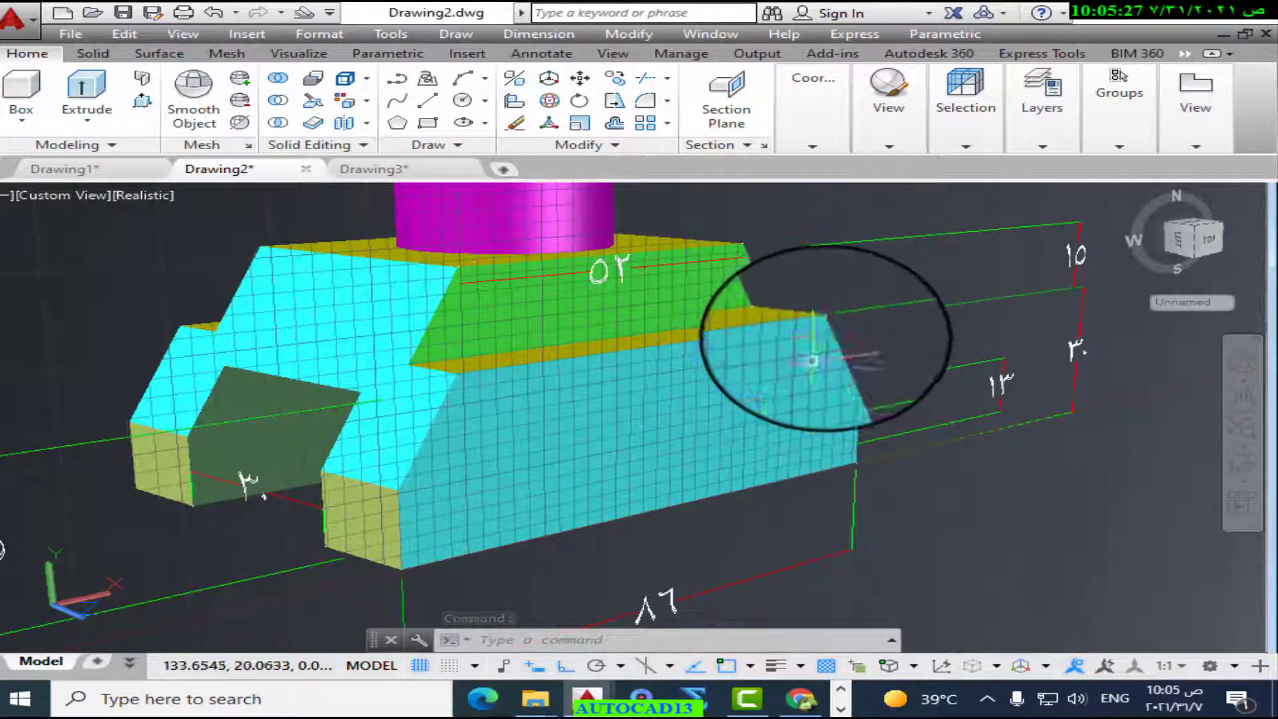
pyautogui.click(368, 170)
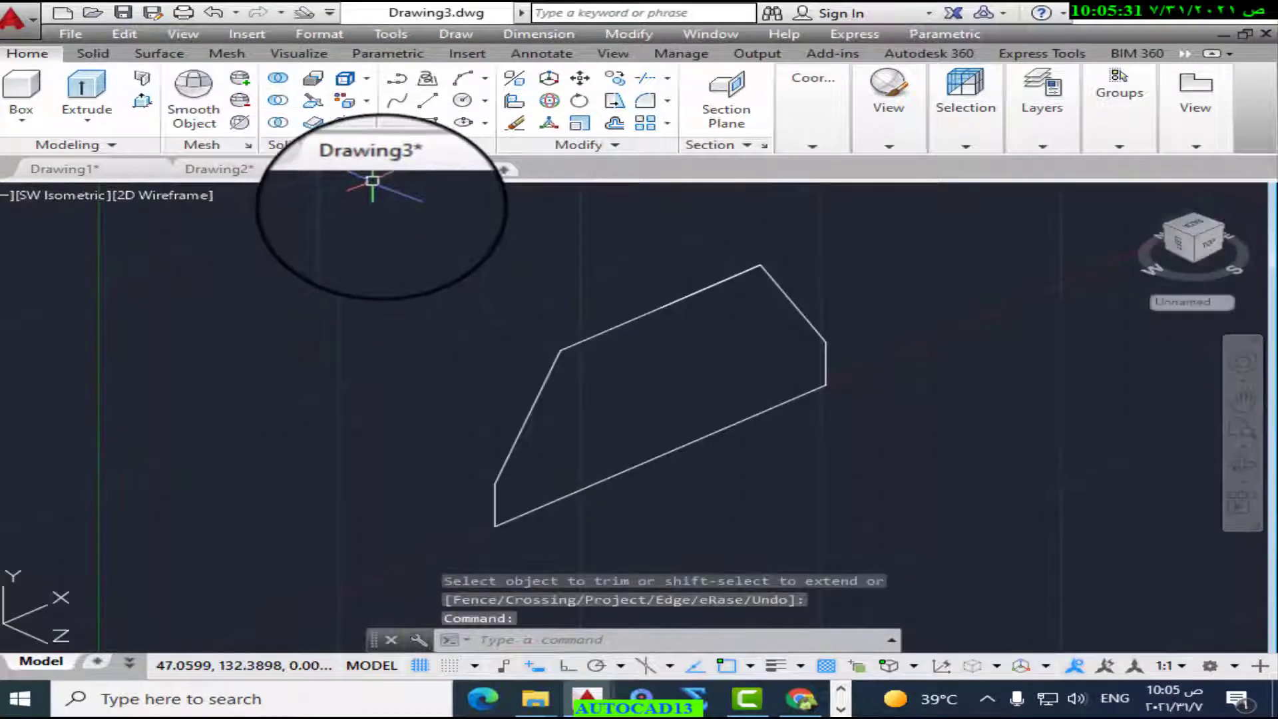
pyautogui.click(428, 100)
pyautogui.click(826, 385)
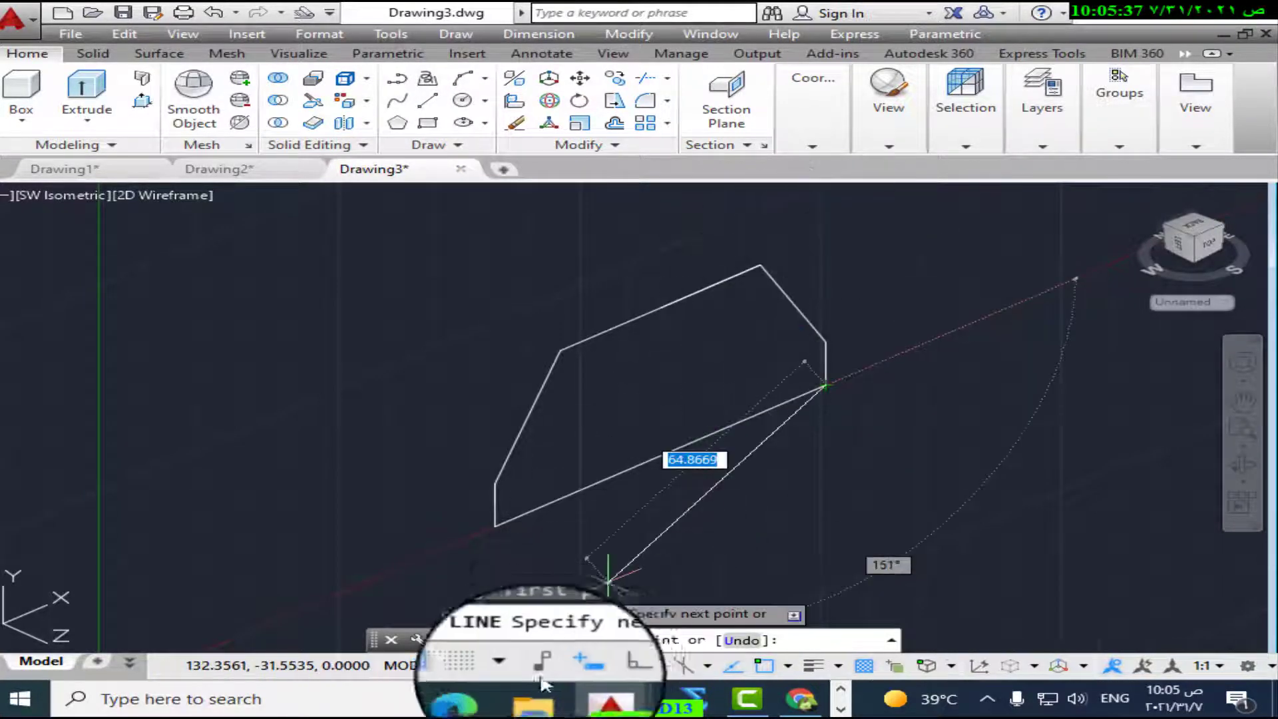
pyautogui.click(603, 665)
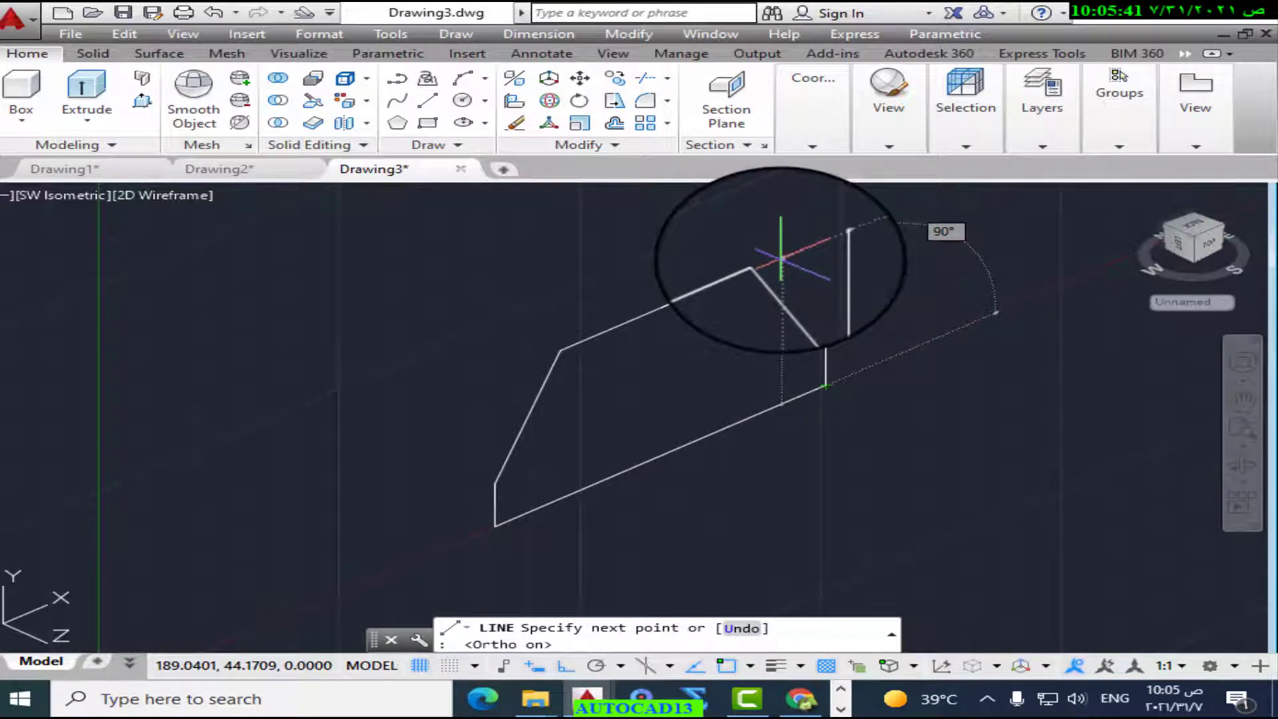
pyautogui.write('30')
pyautogui.press('Return')
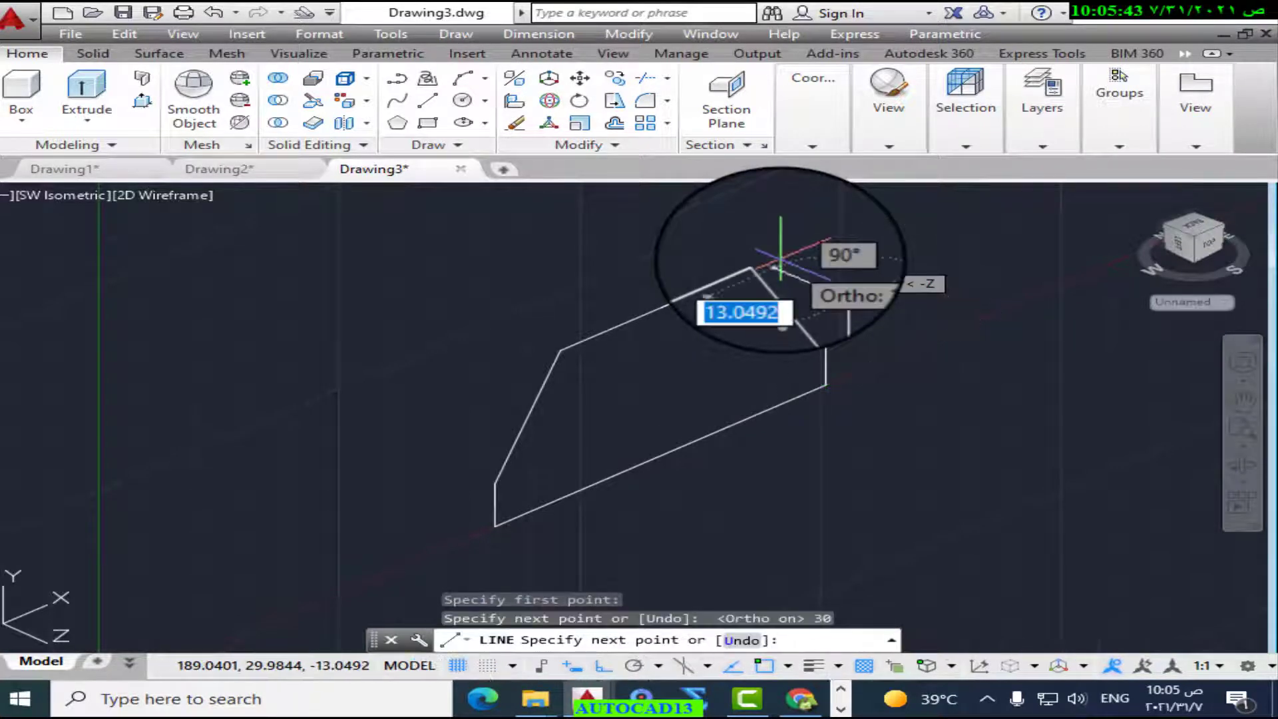
pyautogui.click(139, 576)
pyautogui.rightClick(141, 497)
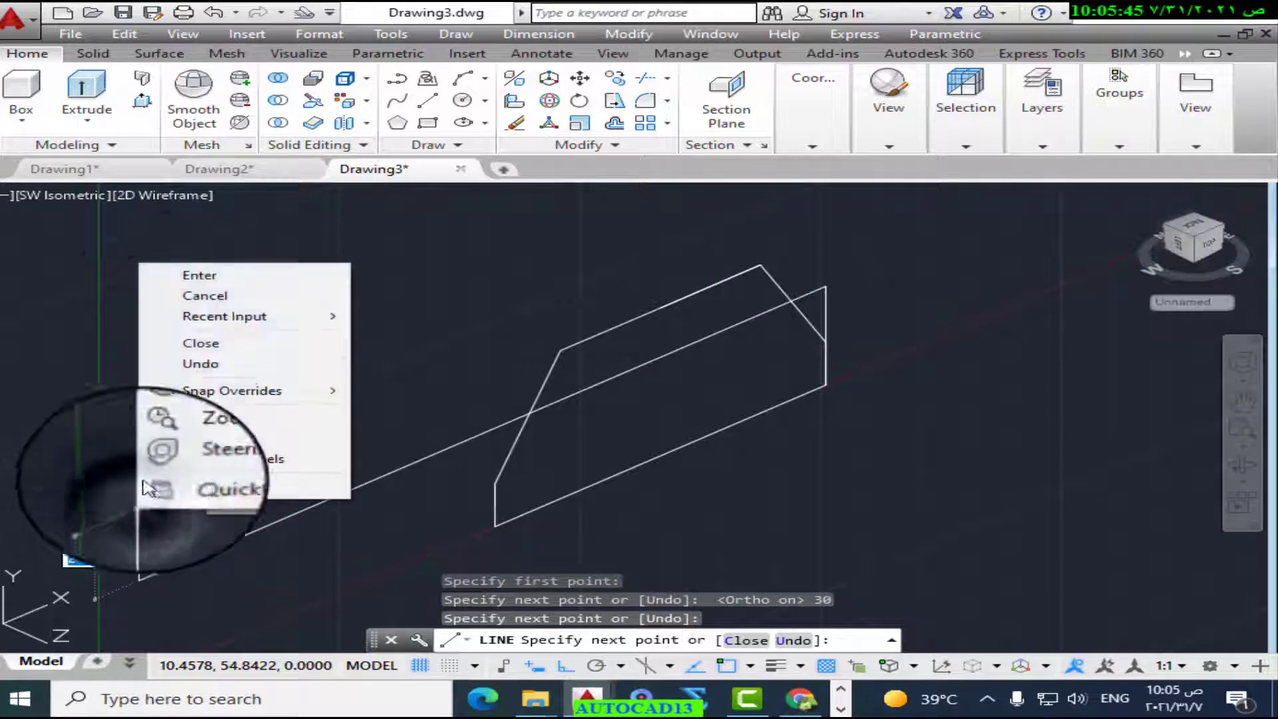
pyautogui.click(213, 275)
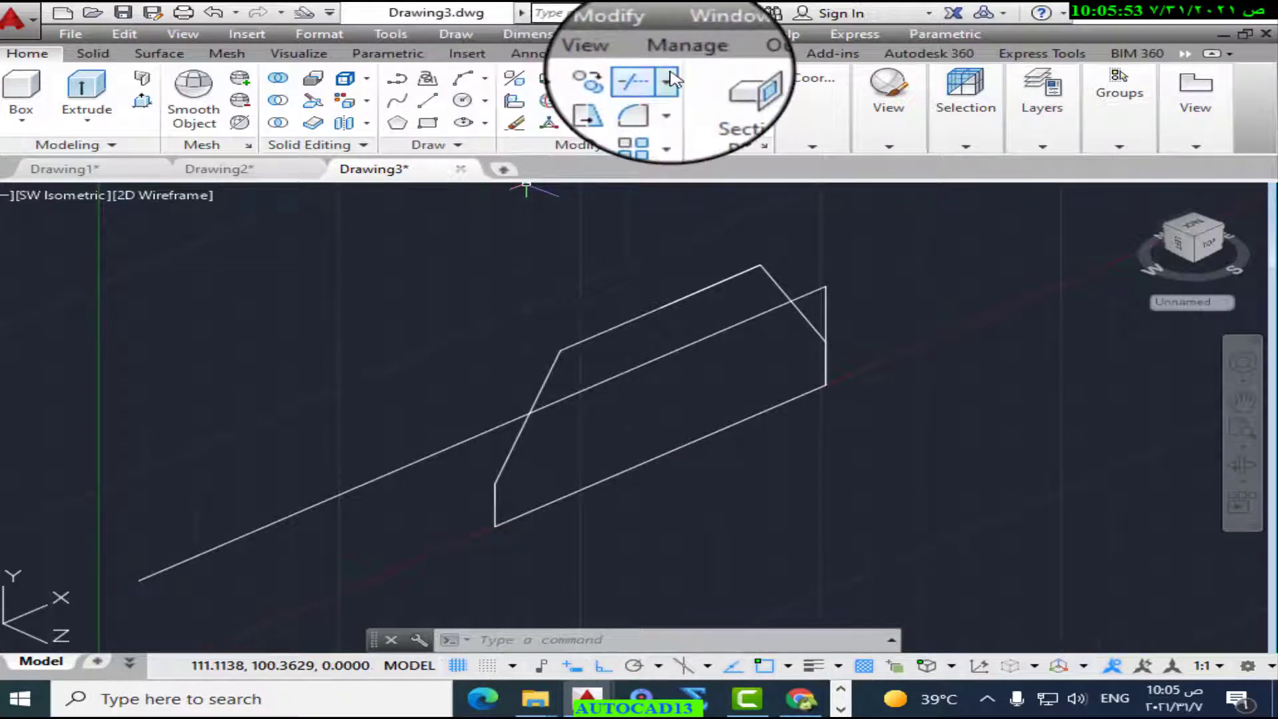
# Step: Trim the 30-unit-high line and the 30-unit vertical where they extend outside the two slanted edges
pyautogui.click(644, 78)
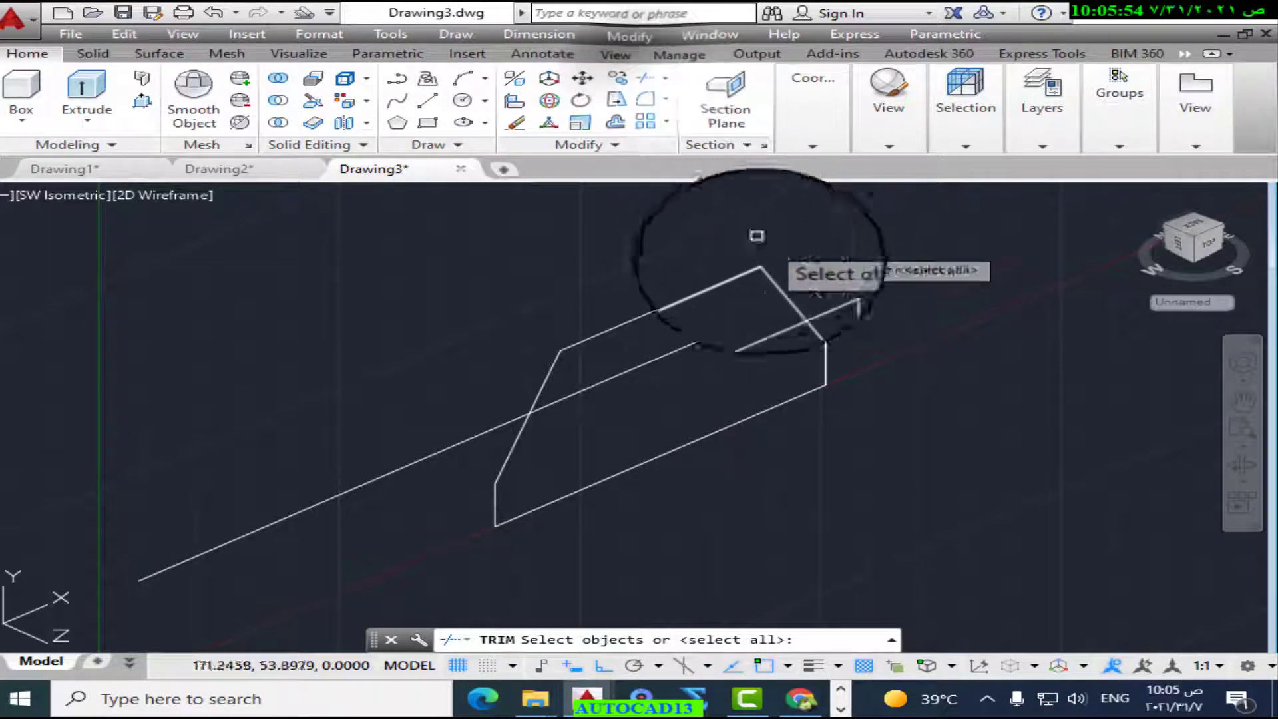
pyautogui.click(774, 285)
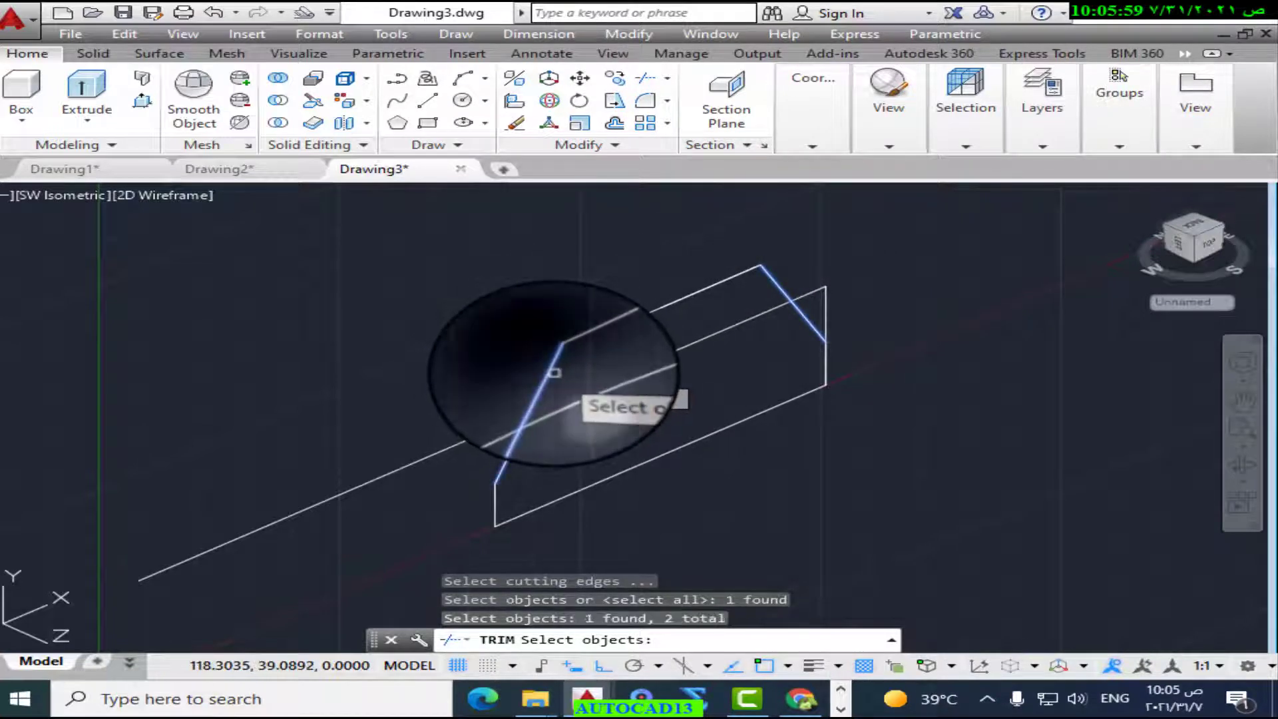
pyautogui.press('Return')
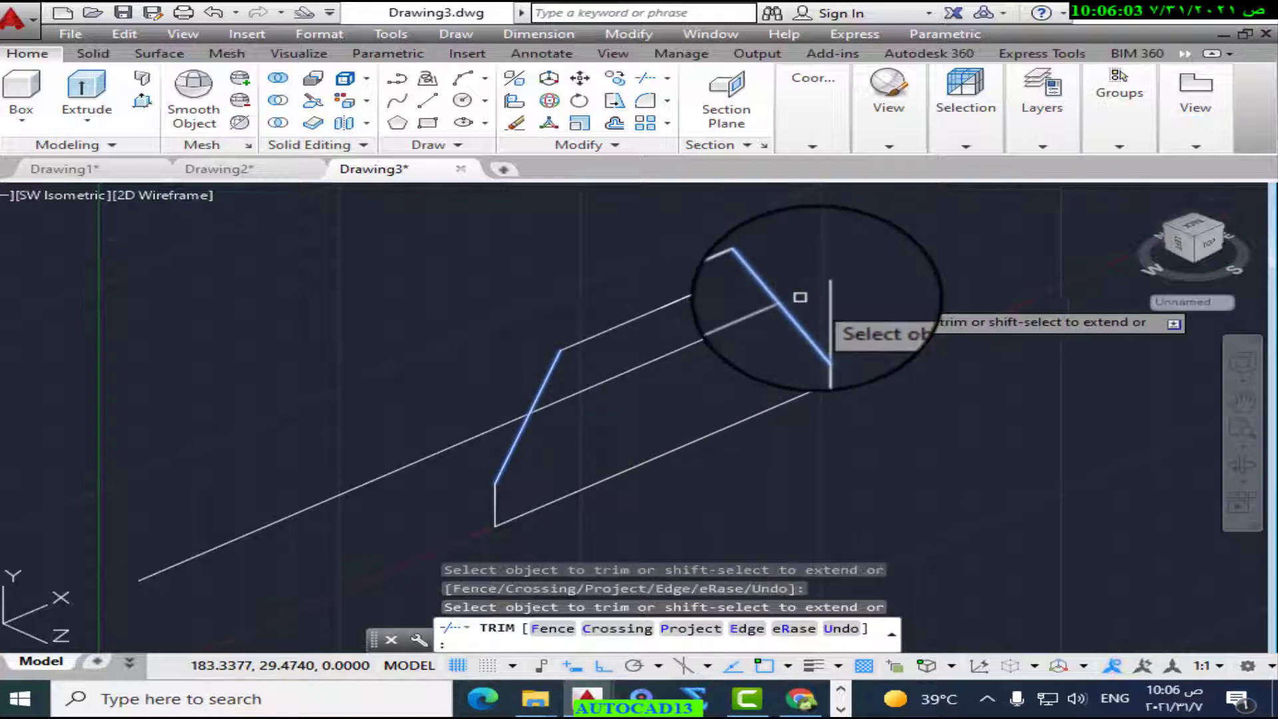
pyautogui.click(501, 423)
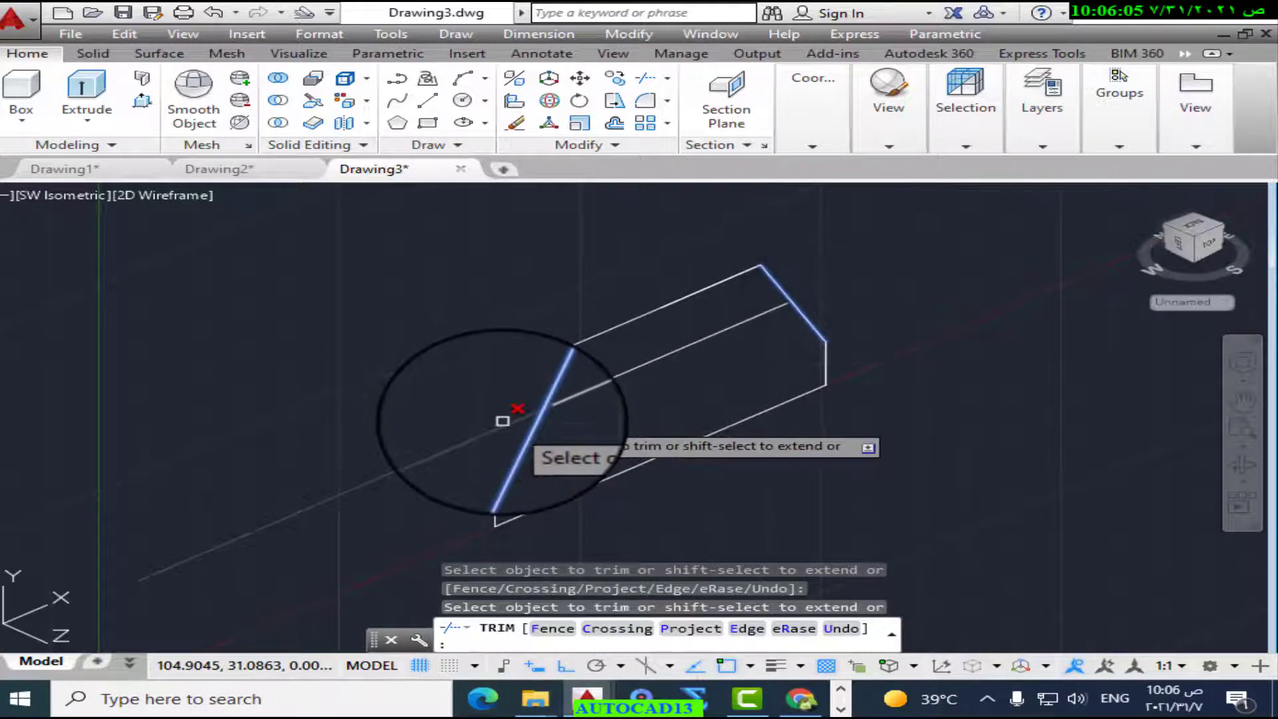
pyautogui.rightClick(502, 420)
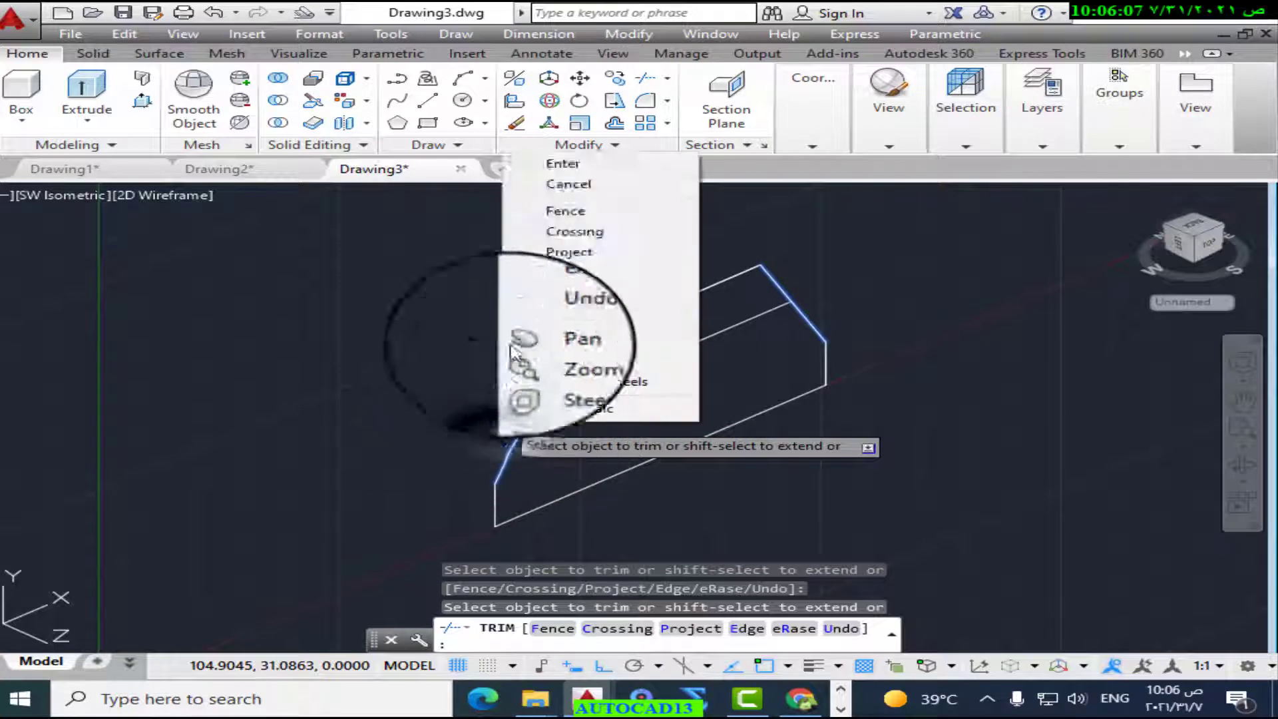
pyautogui.click(542, 160)
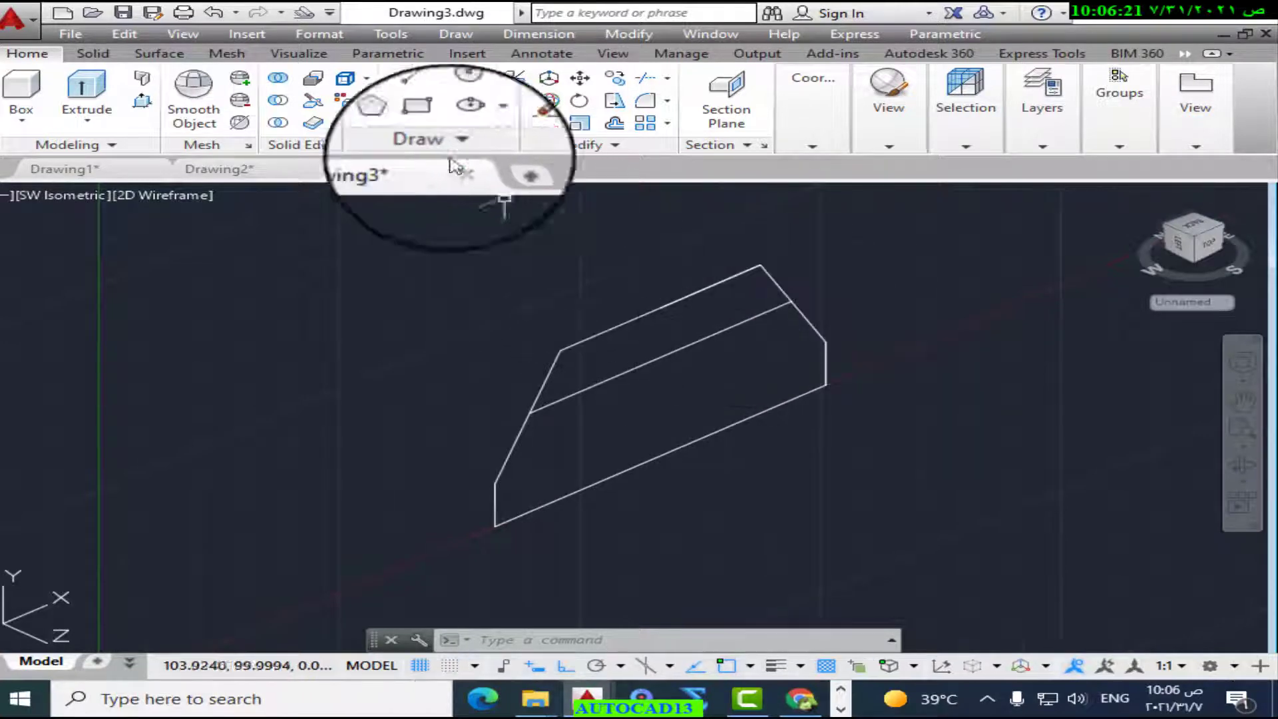
# Step: Draw a line over the lower part of the far slanted edge, from the top of its short vertical to the 30-unit-high line
pyautogui.click(428, 100)
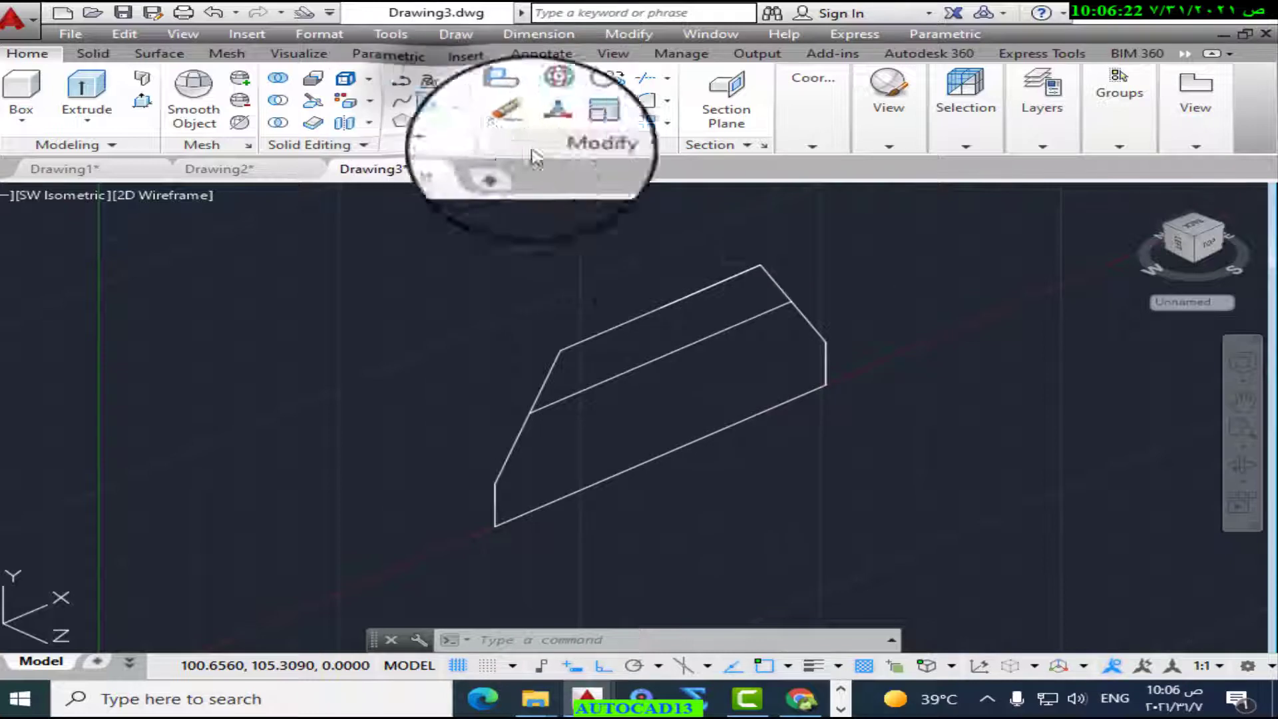
pyautogui.click(825, 336)
pyautogui.click(799, 302)
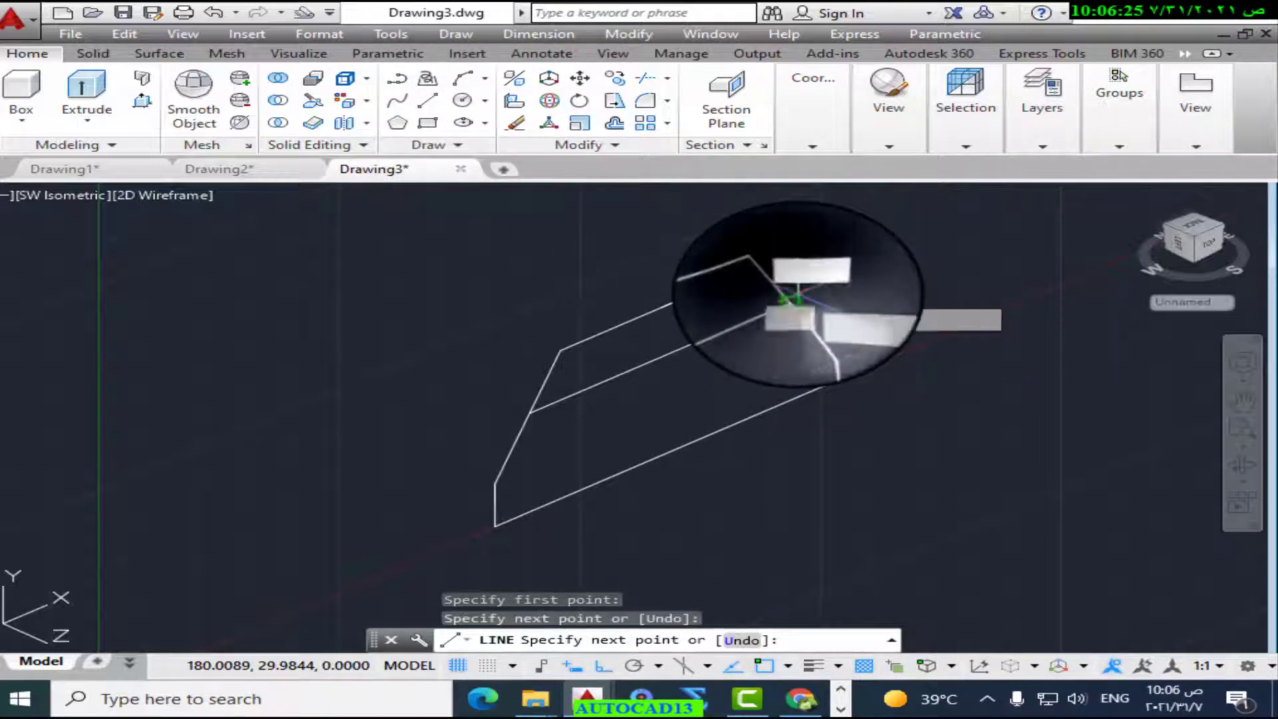
pyautogui.rightClick(799, 296)
pyautogui.click(855, 305)
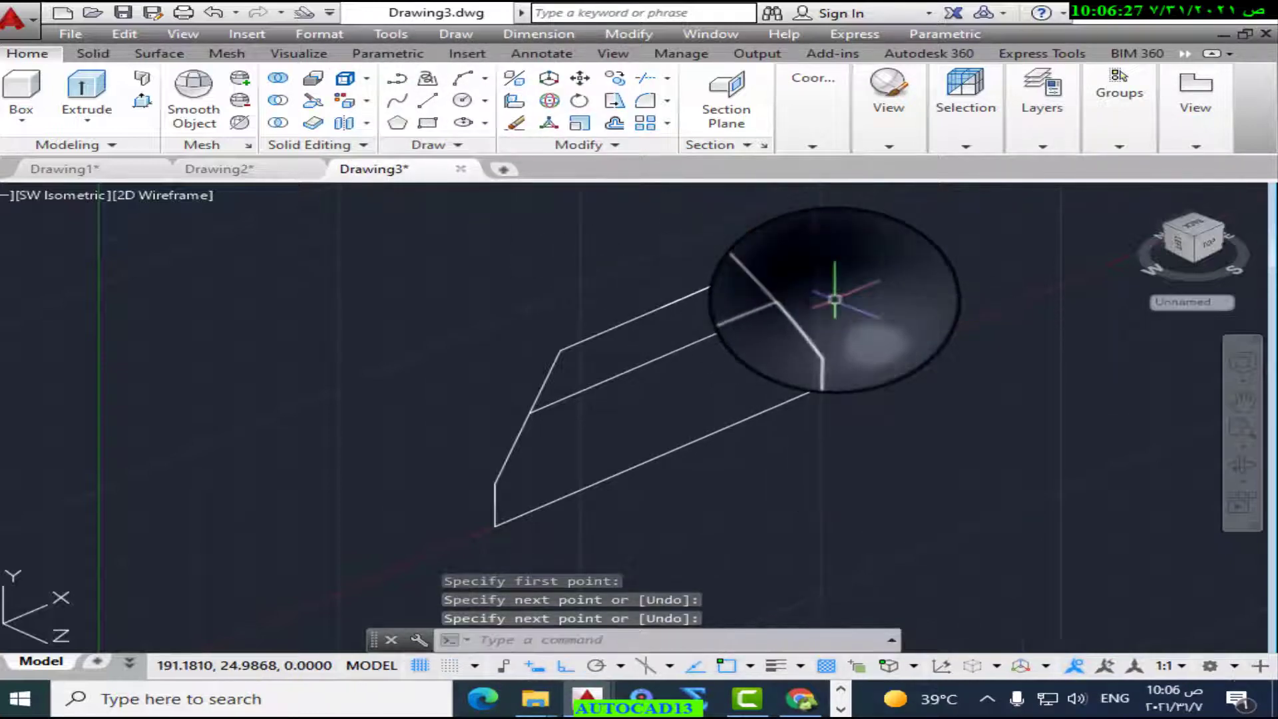
# Step: Draw a line over the lower part of the near slanted edge, from the top of its short vertical to the 30-unit-high line
pyautogui.rightClick(836, 301)
pyautogui.click(895, 319)
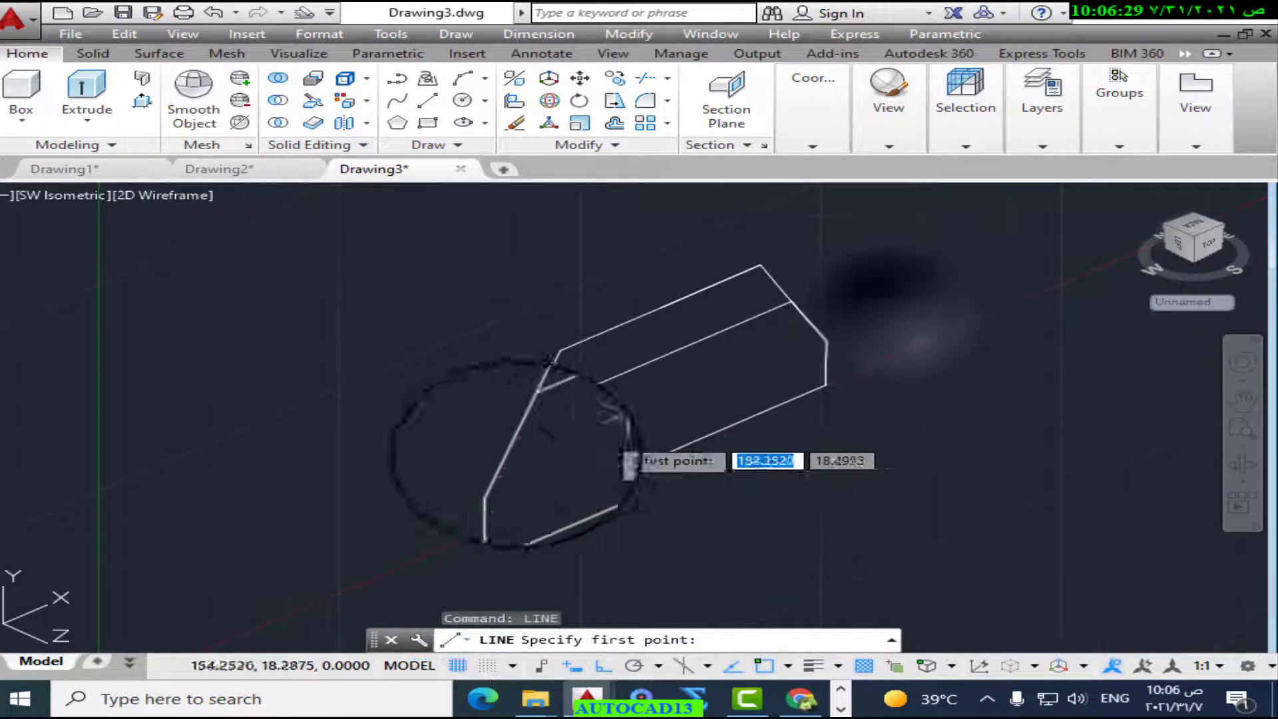
pyautogui.click(496, 492)
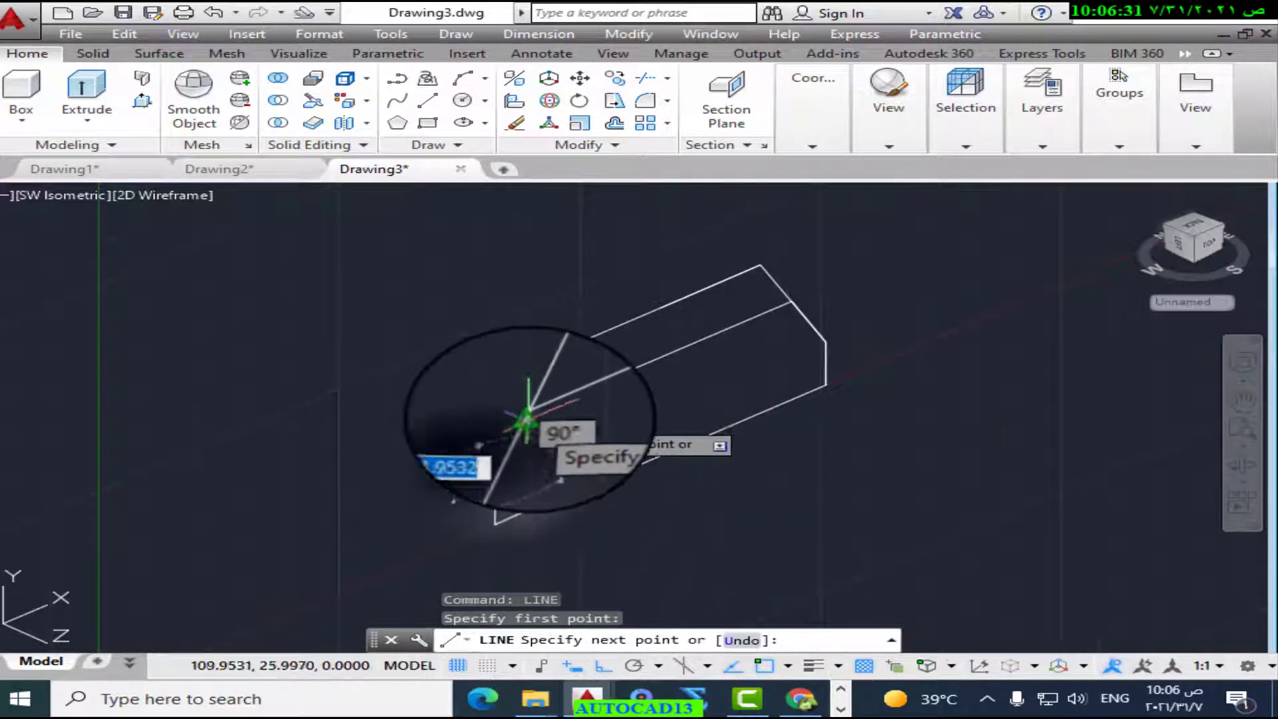
pyautogui.click(528, 412)
pyautogui.rightClick(549, 411)
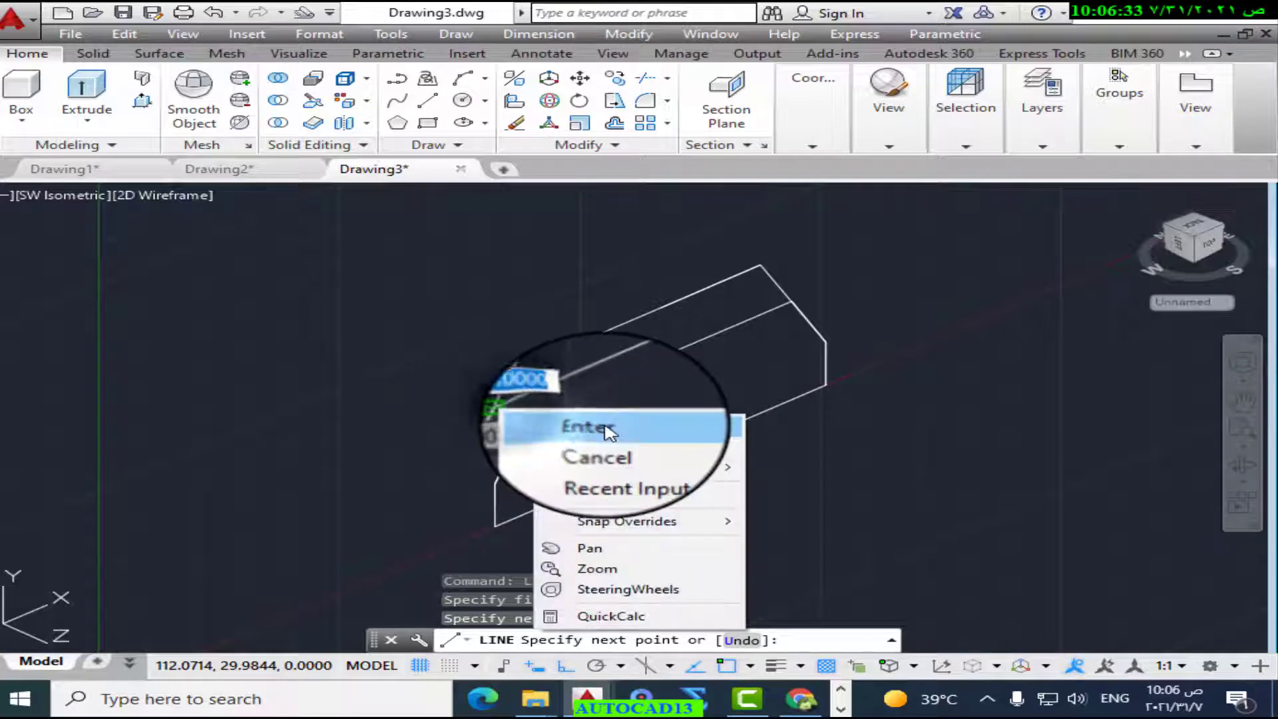
pyautogui.click(605, 421)
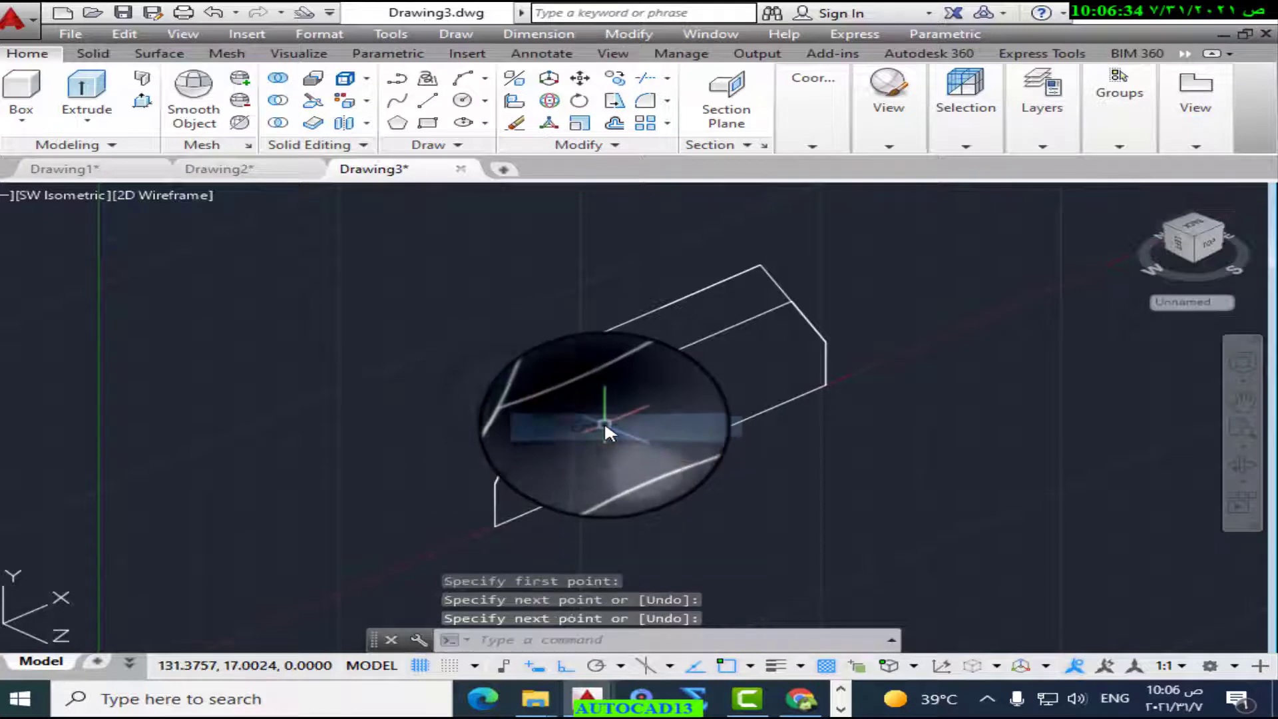
# Step: Erase the two full-length slanted edges that run up to the ends of the top line
pyautogui.click(772, 279)
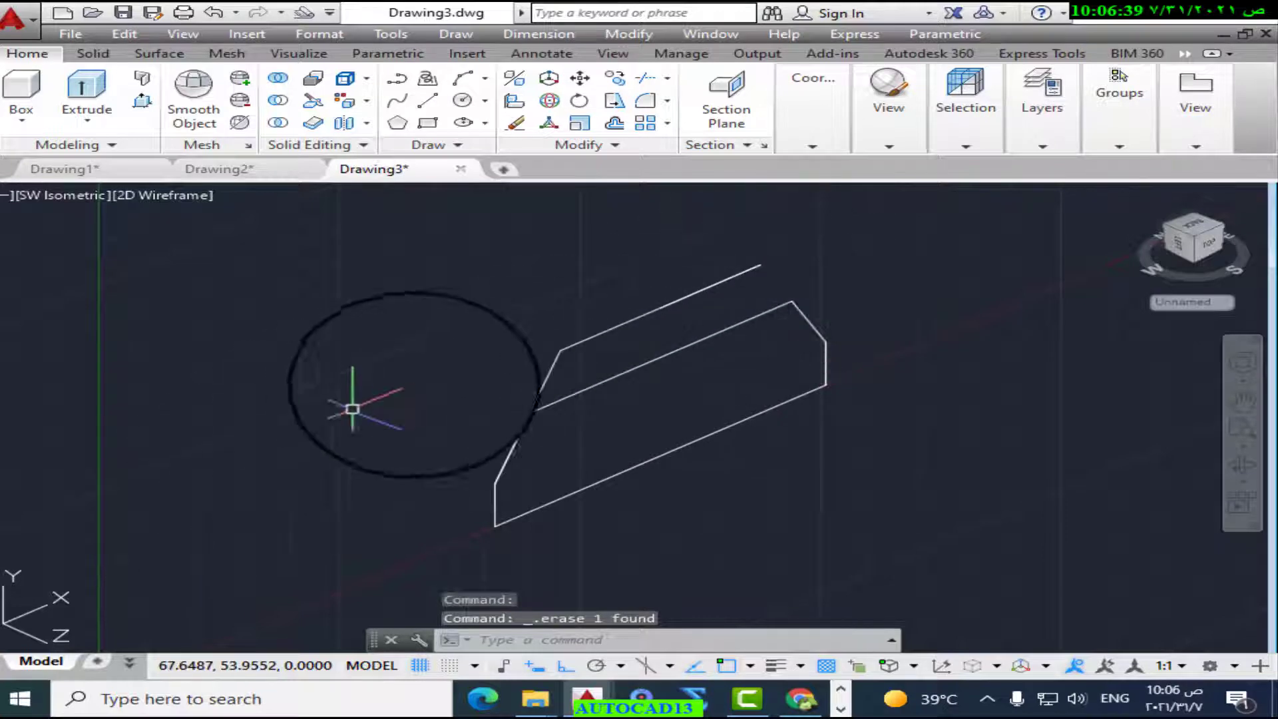
pyautogui.click(549, 371)
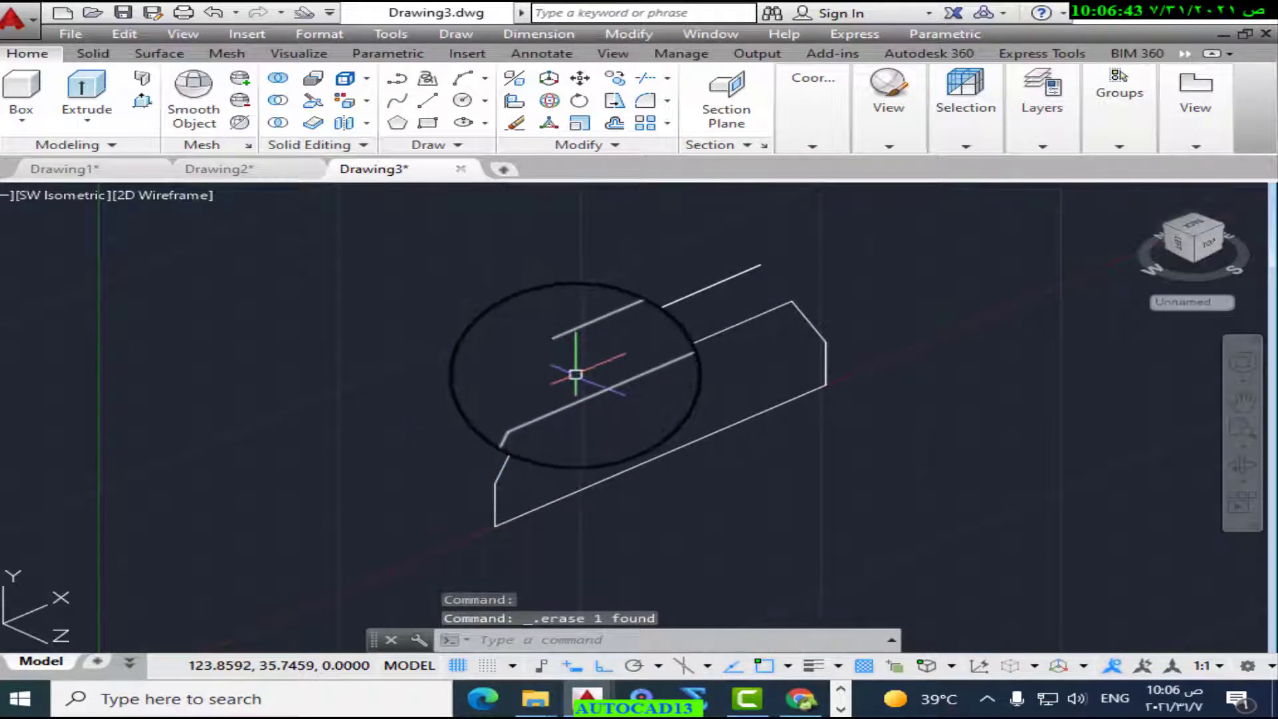
pyautogui.moveTo(662, 306); pyautogui.dragTo(701, 294)
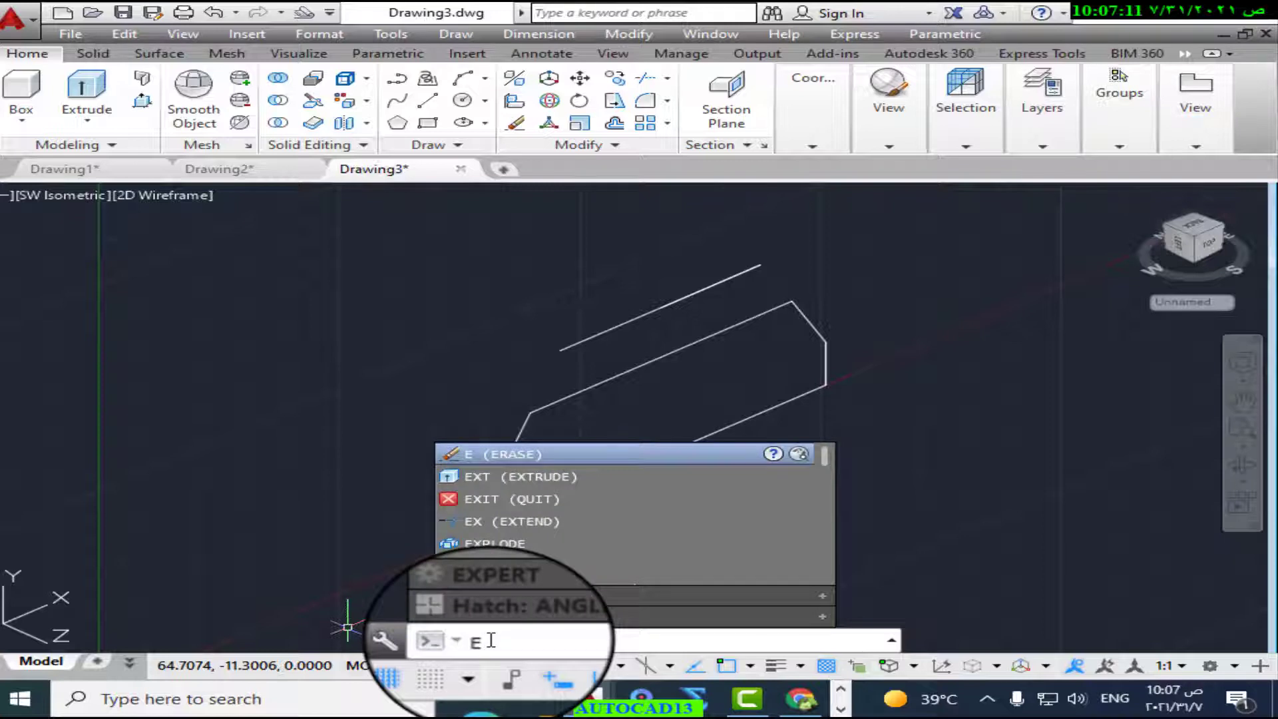
# Step: Convert the closed profile below the 30-unit-high line into a region with the REGION command
pyautogui.press('Escape')
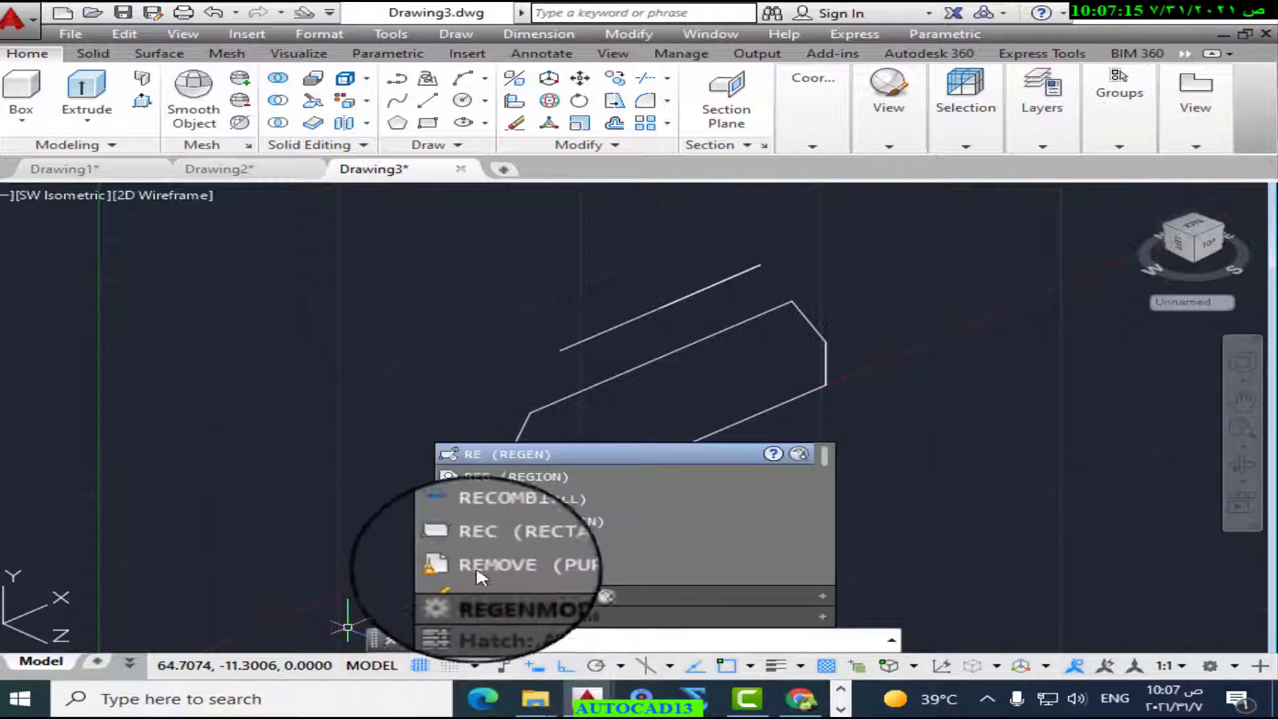
pyautogui.click(511, 478)
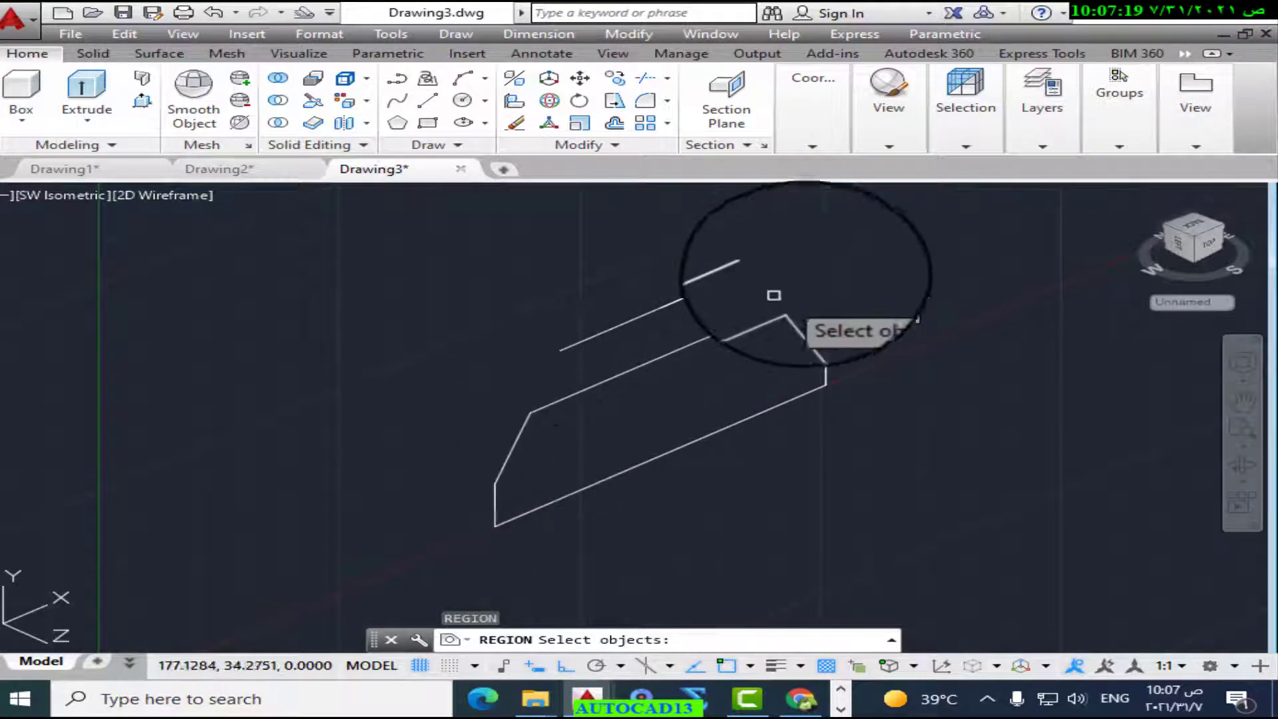
pyautogui.click(856, 304)
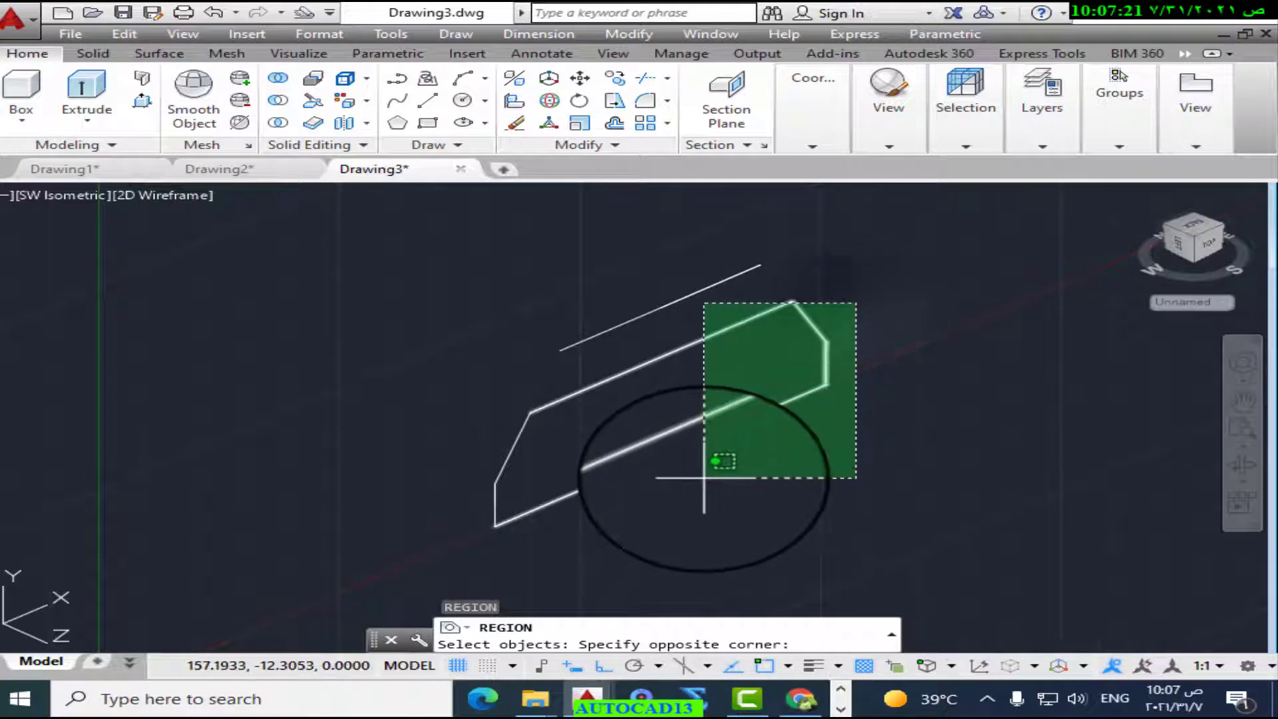
pyautogui.click(703, 478)
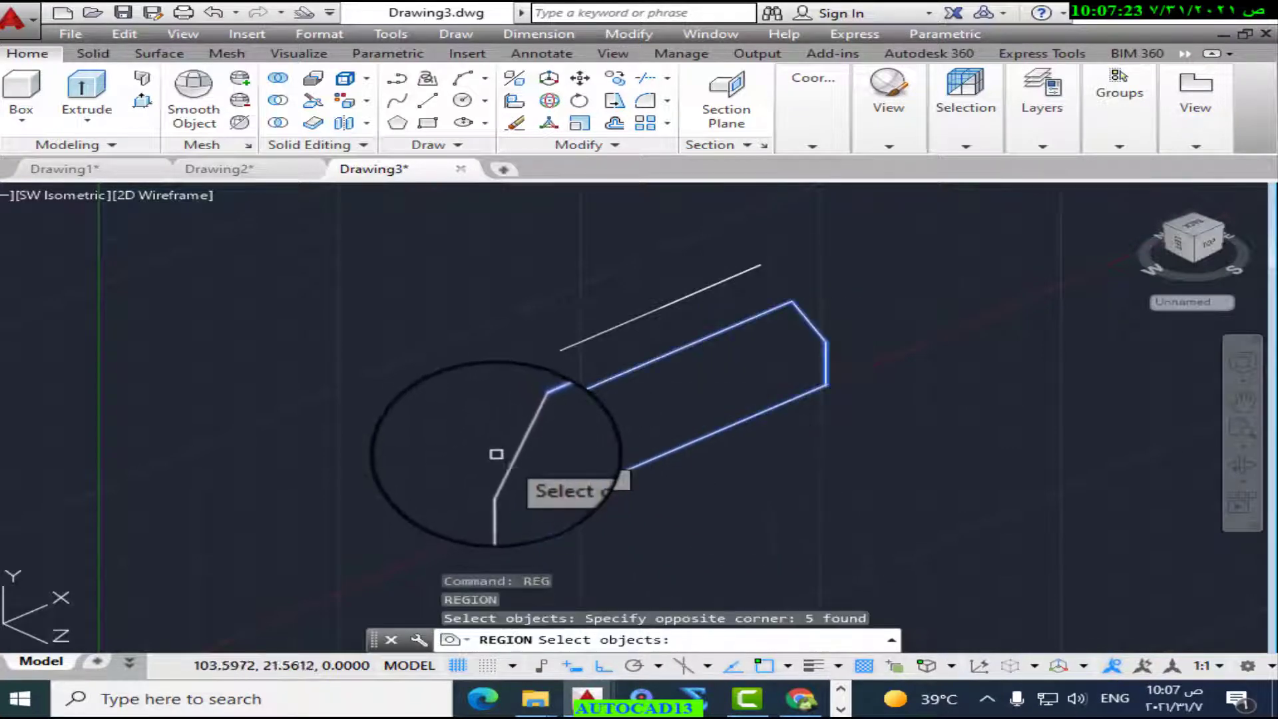
pyautogui.click(522, 431)
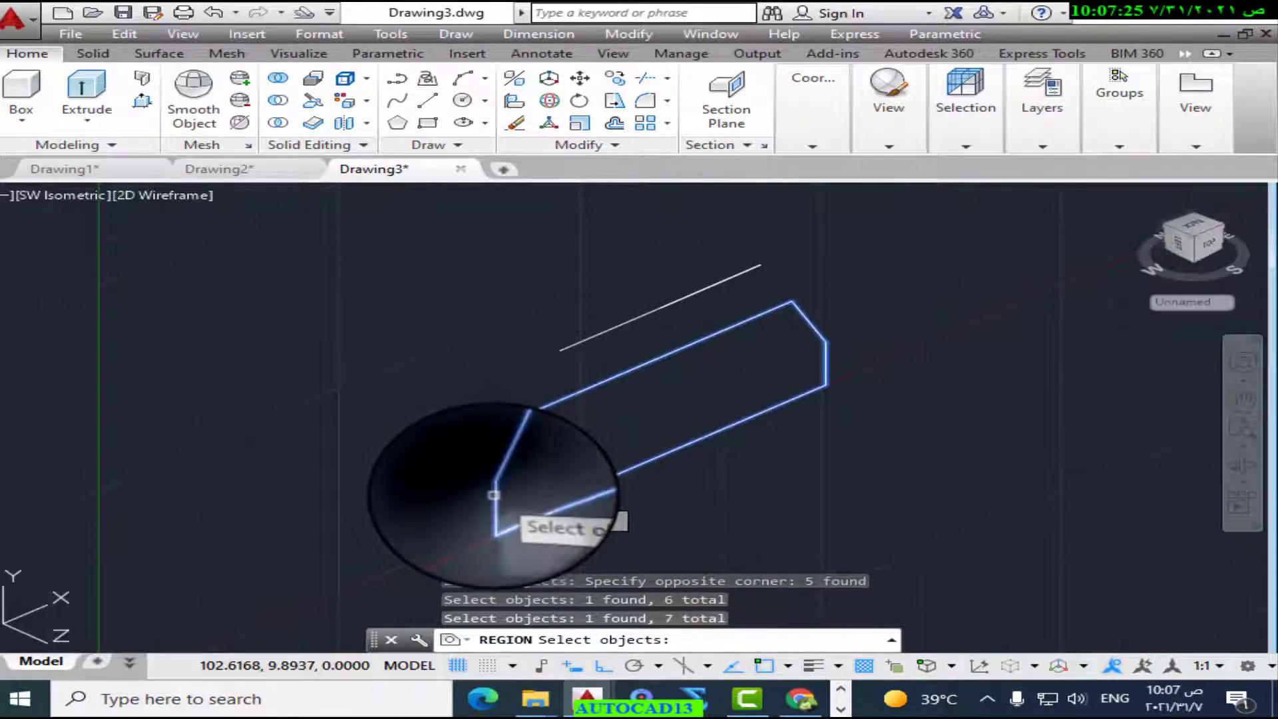
pyautogui.press('Return')
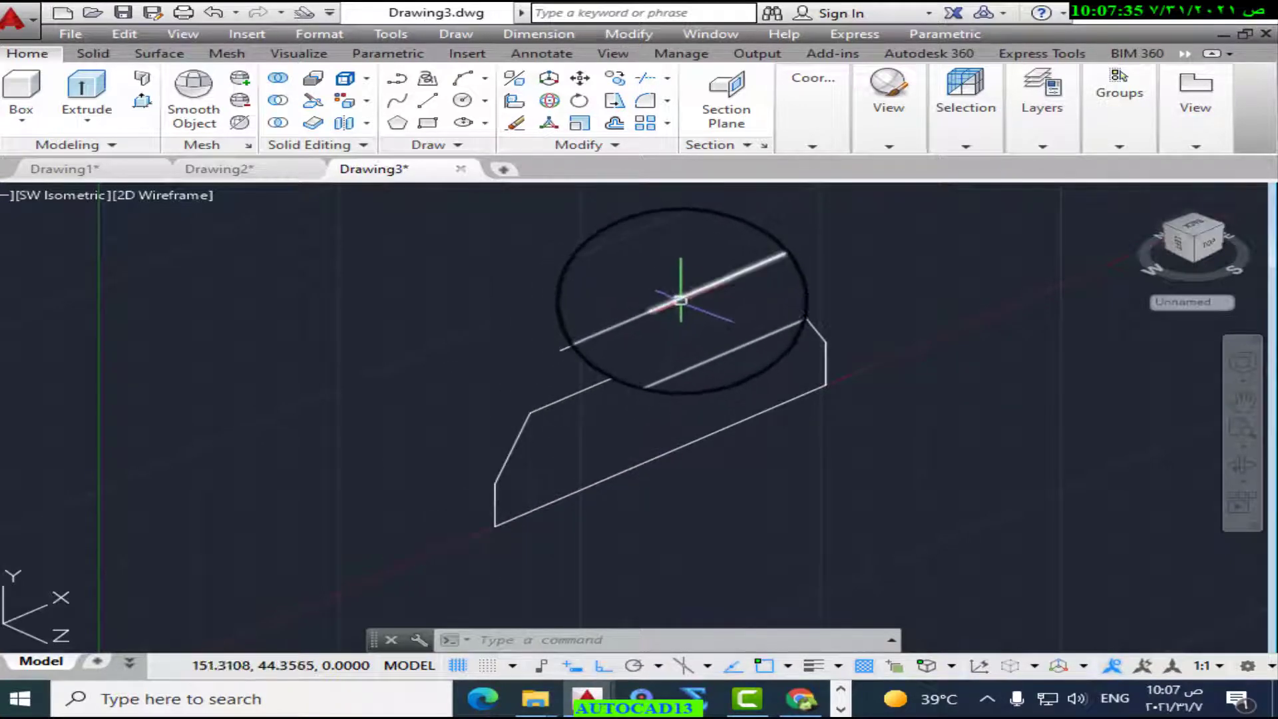
# Step: Group the two collinear segments of the detached top line
pyautogui.click(680, 300)
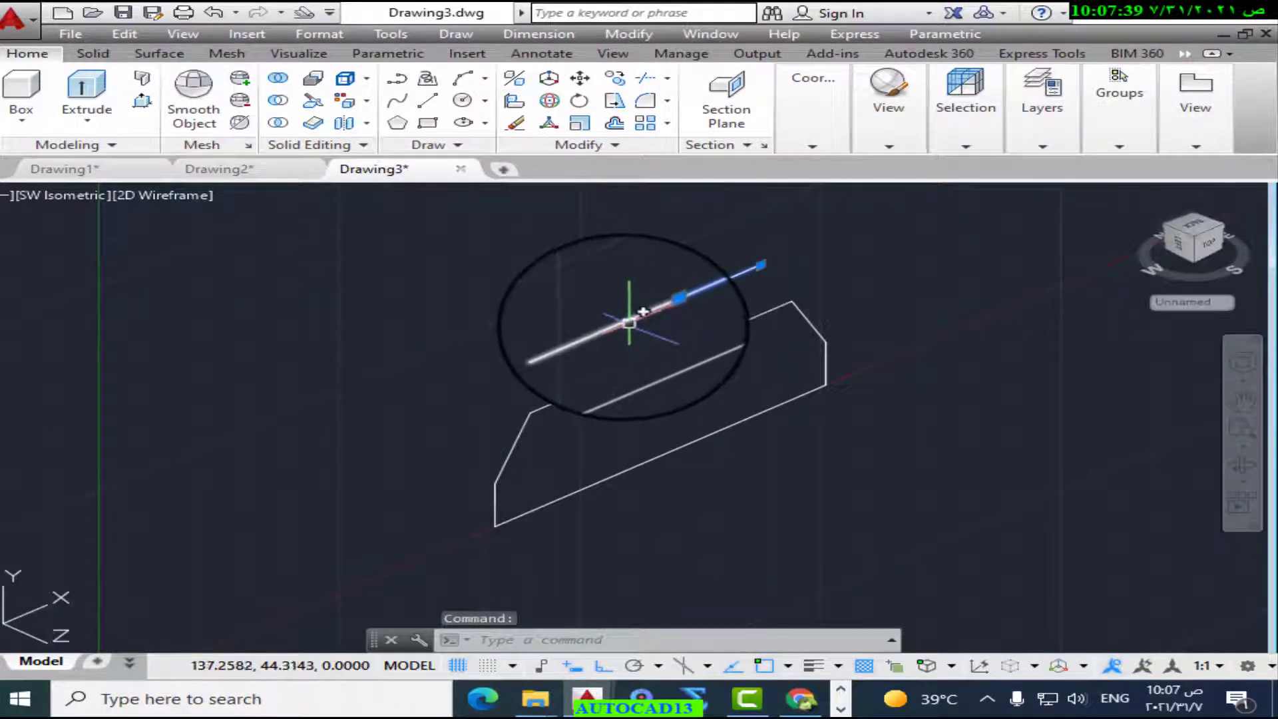
pyautogui.click(640, 312)
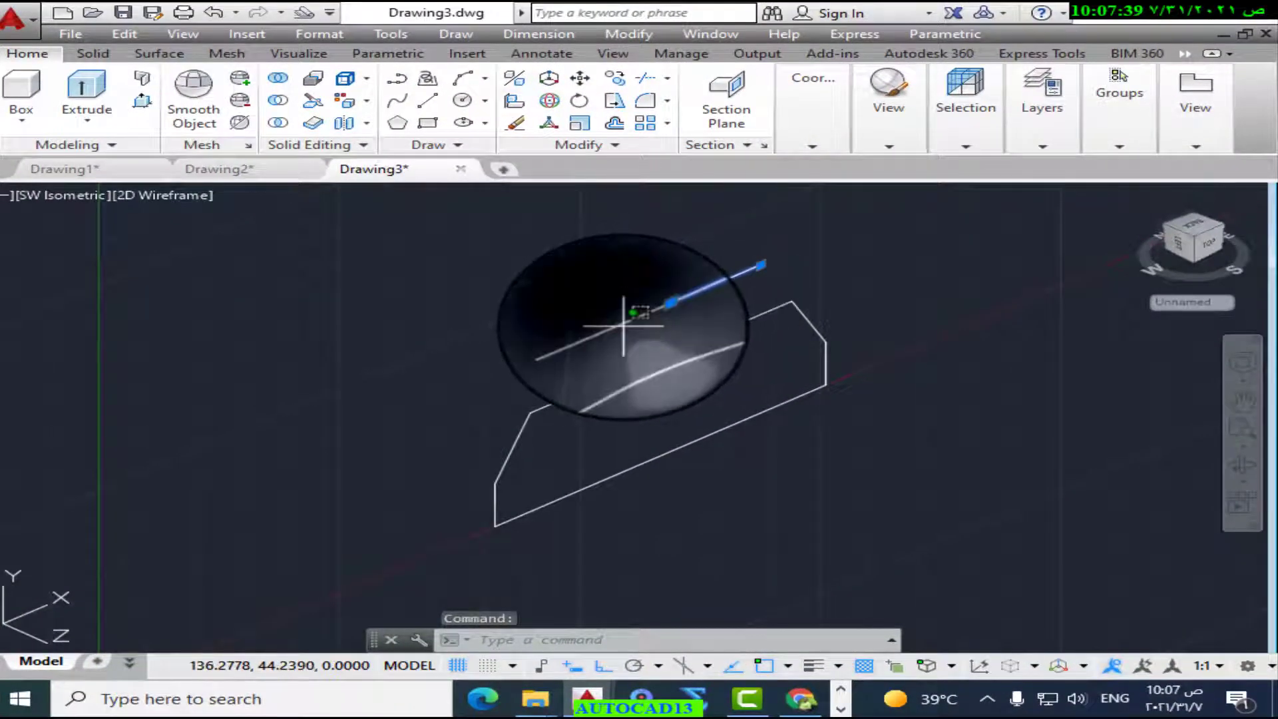
pyautogui.rightClick(623, 326)
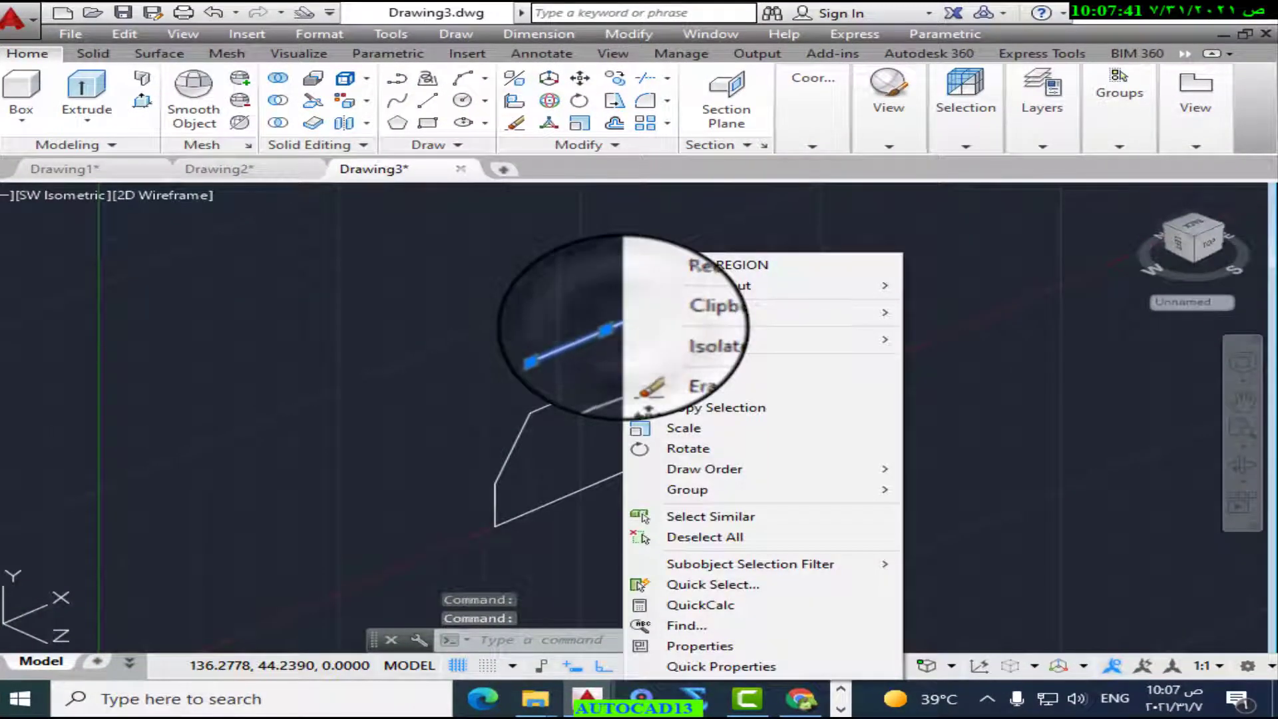
pyautogui.moveTo(707, 490)
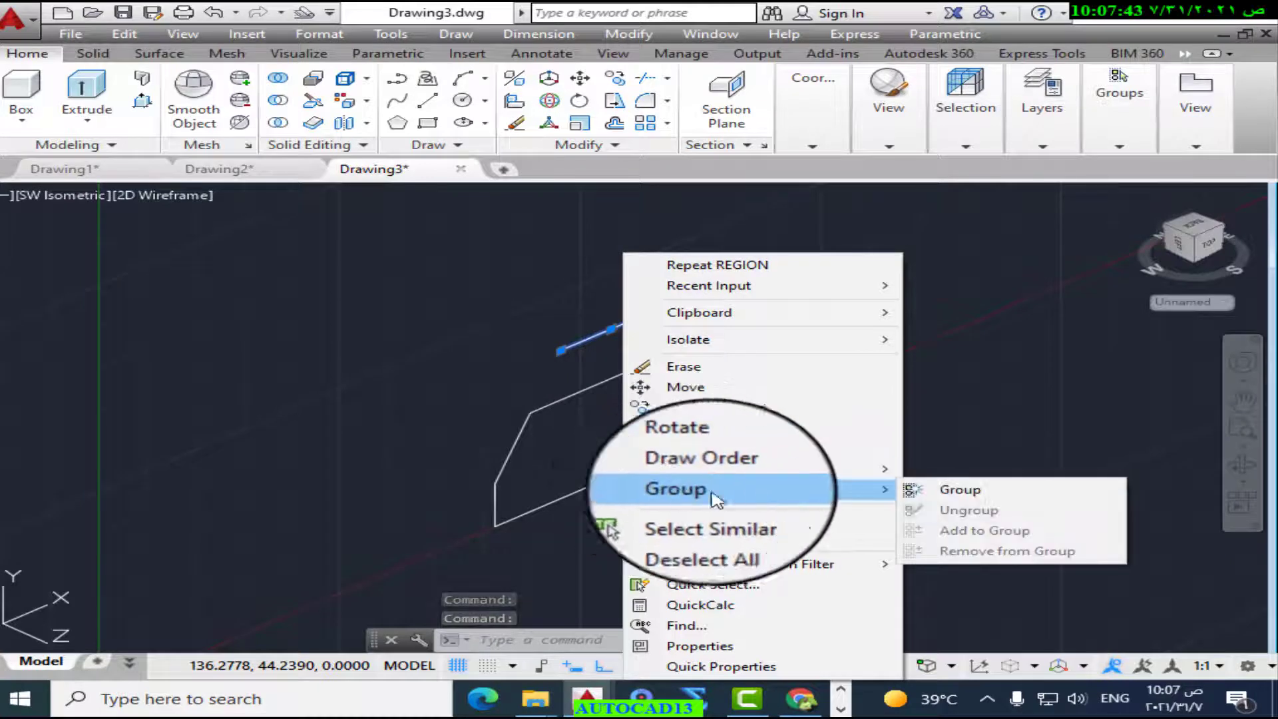
pyautogui.click(971, 492)
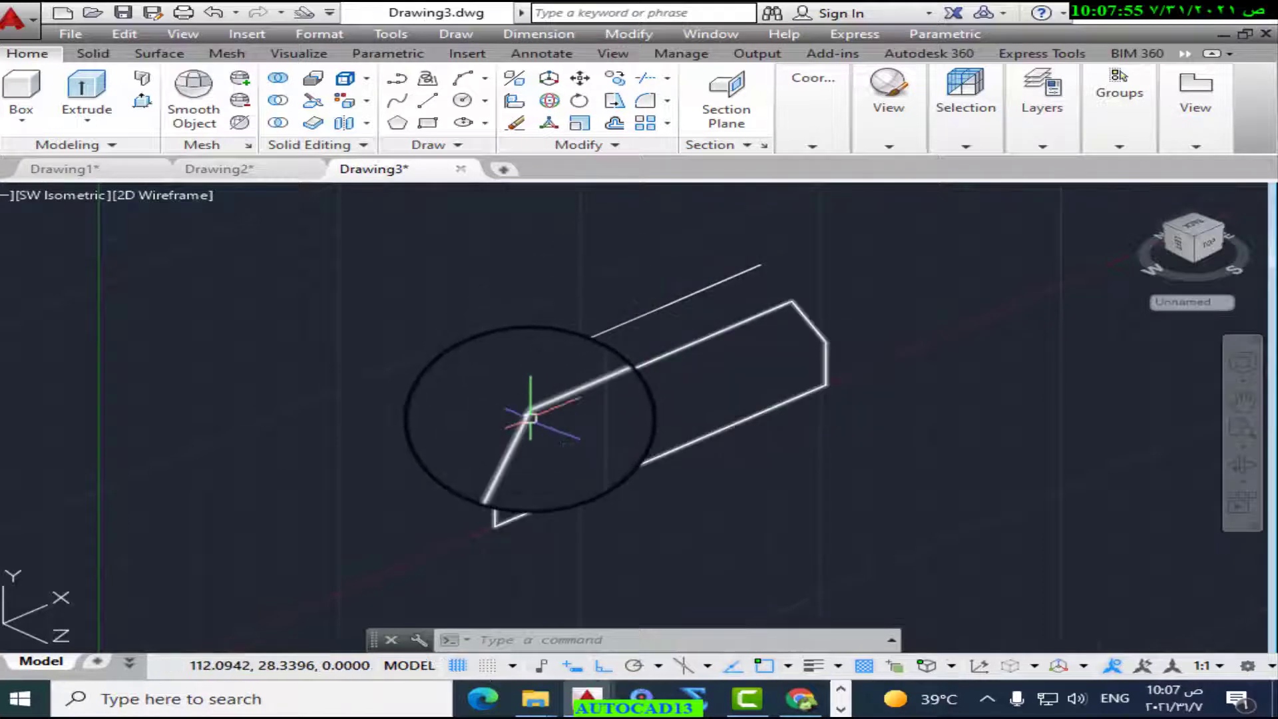
# Step: With Ortho off, draw a line from the far end of the 30-unit-high edge to the far end of the top line
pyautogui.click(428, 103)
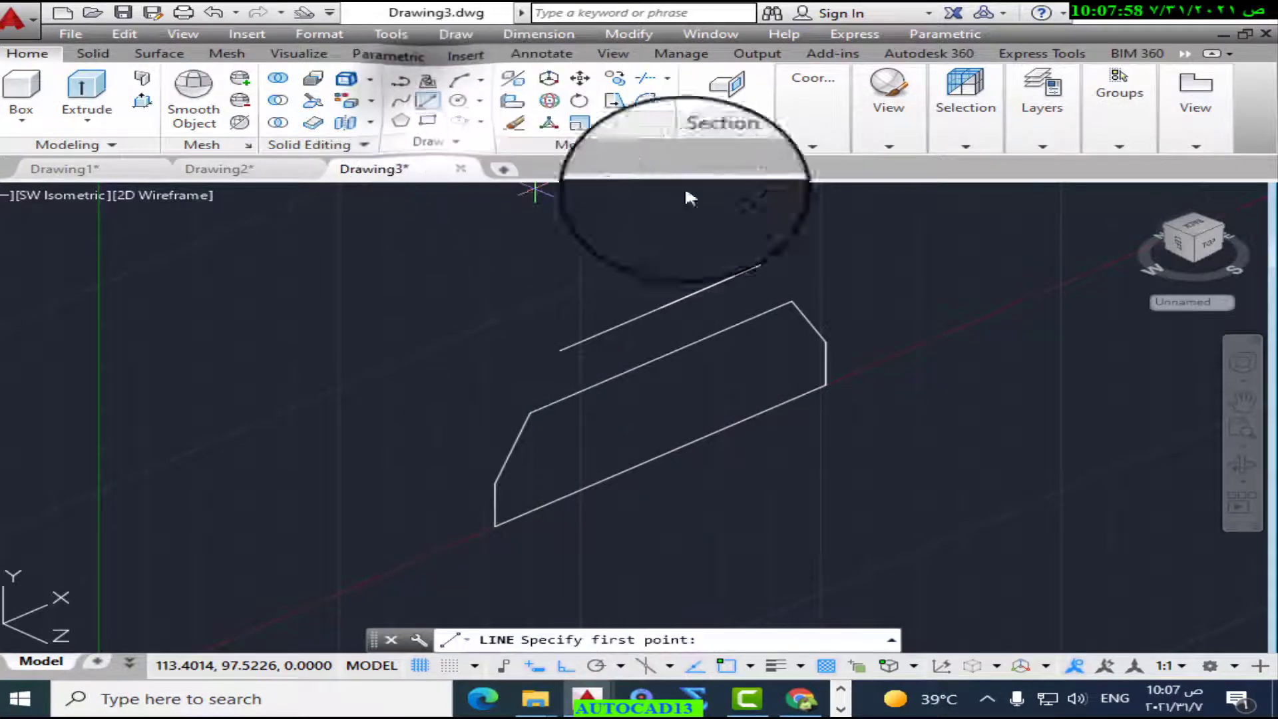
pyautogui.click(792, 303)
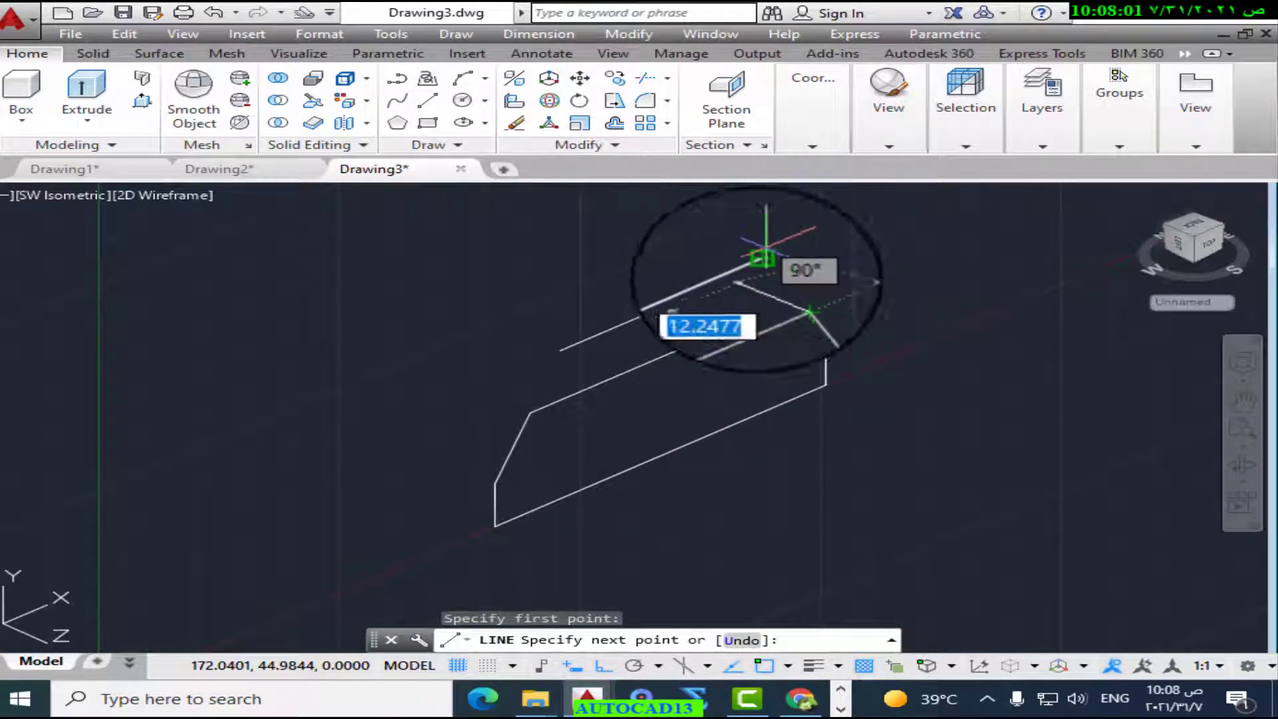
pyautogui.click(595, 665)
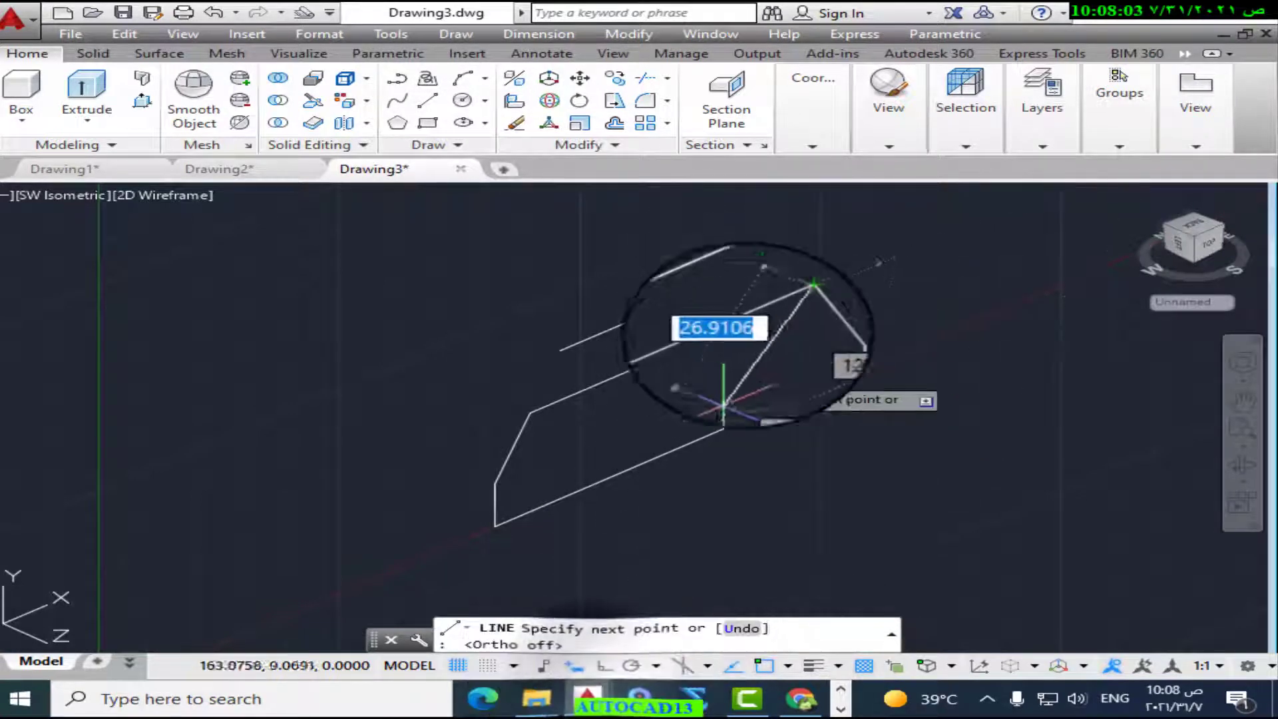
pyautogui.click(761, 264)
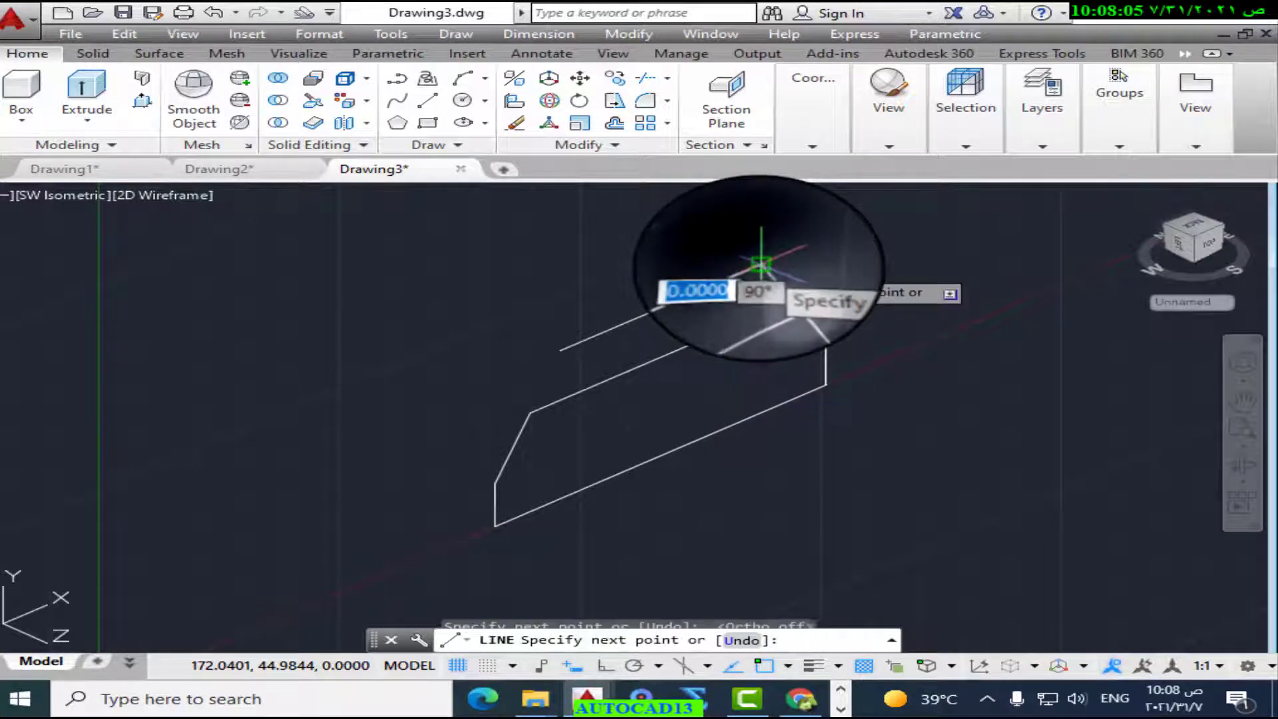
pyautogui.rightClick(757, 270)
pyautogui.click(847, 282)
# Step: Draw a line over the 30-unit-high edge of the lower region, from its far end to its near end
pyautogui.rightClick(850, 279)
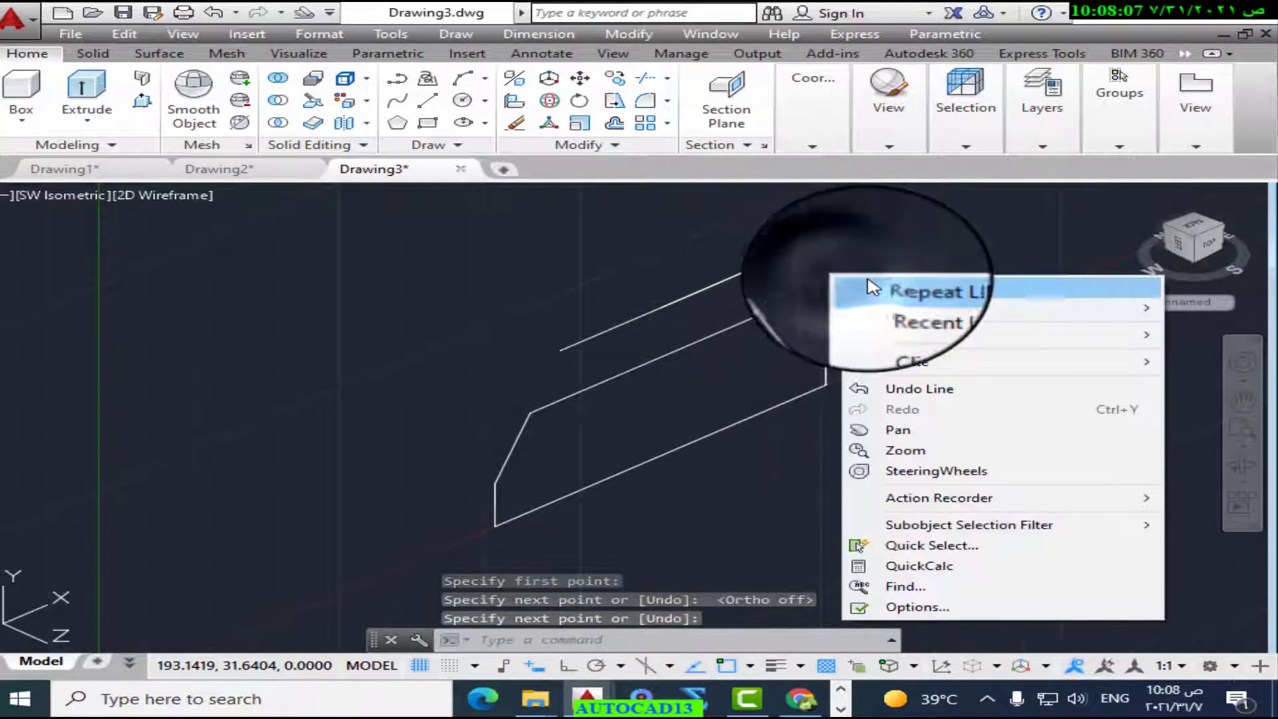
pyautogui.click(872, 287)
pyautogui.click(791, 301)
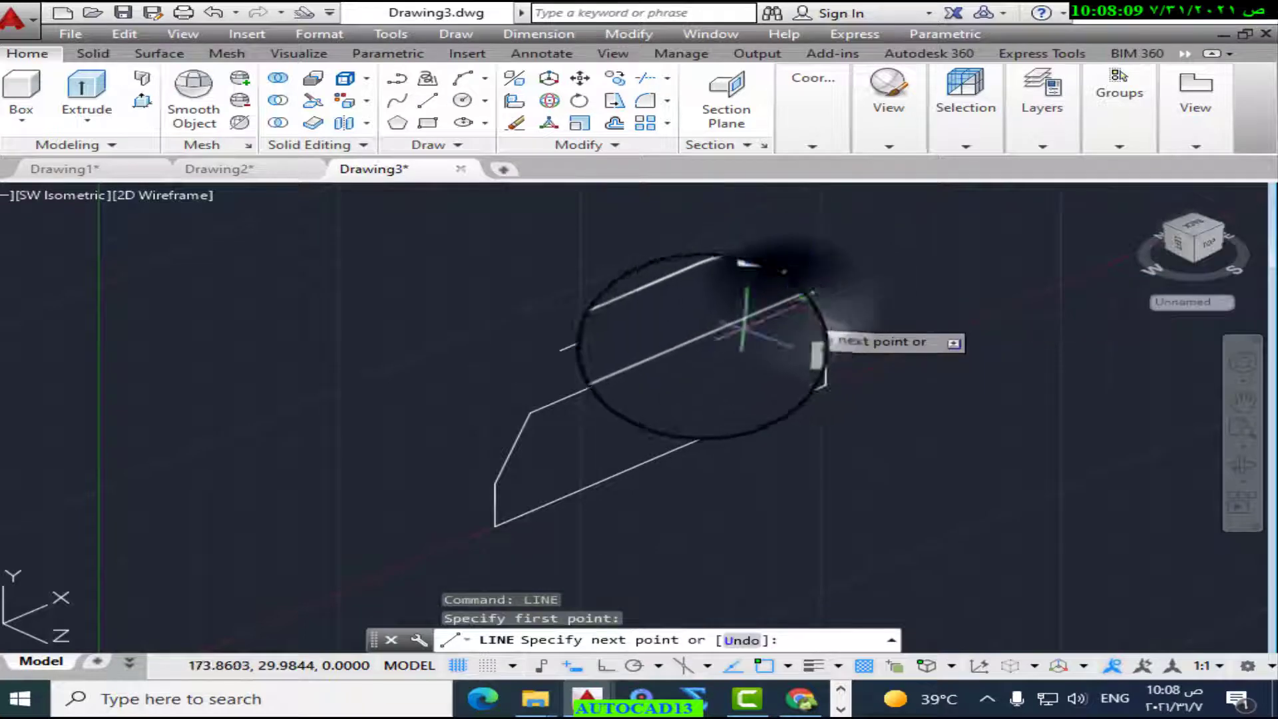
pyautogui.click(529, 414)
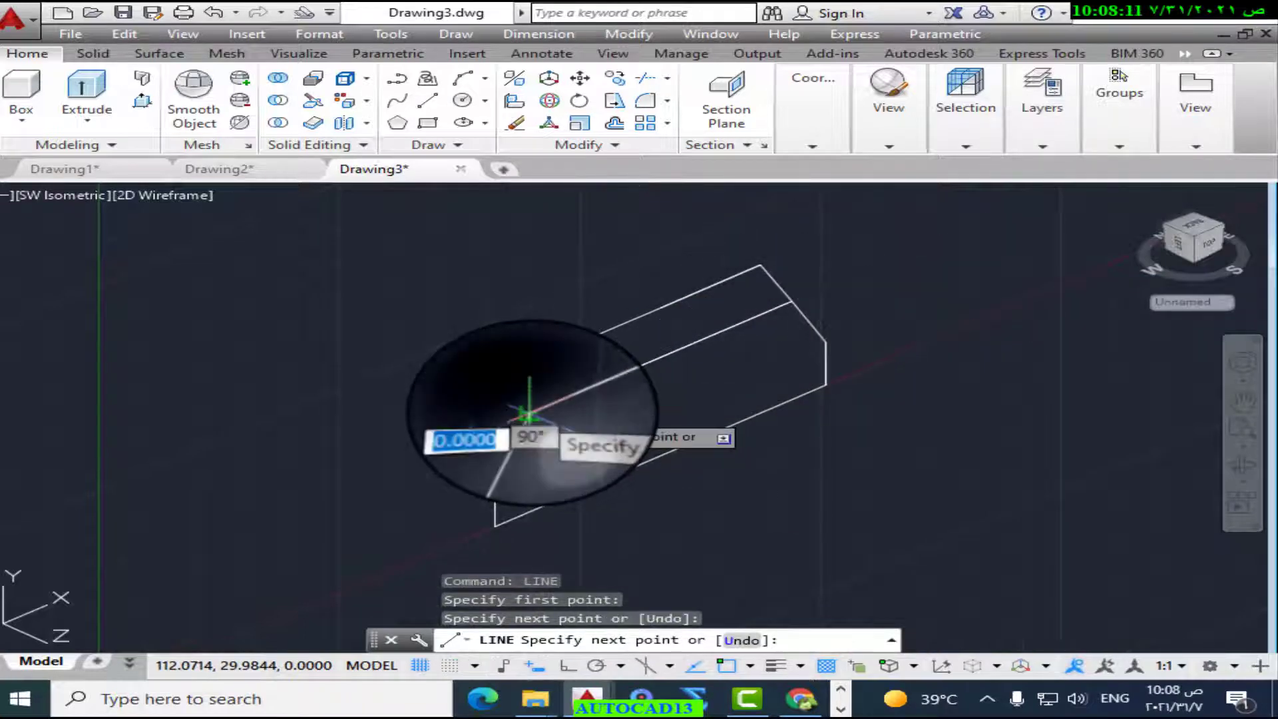
pyautogui.rightClick(531, 434)
pyautogui.click(585, 436)
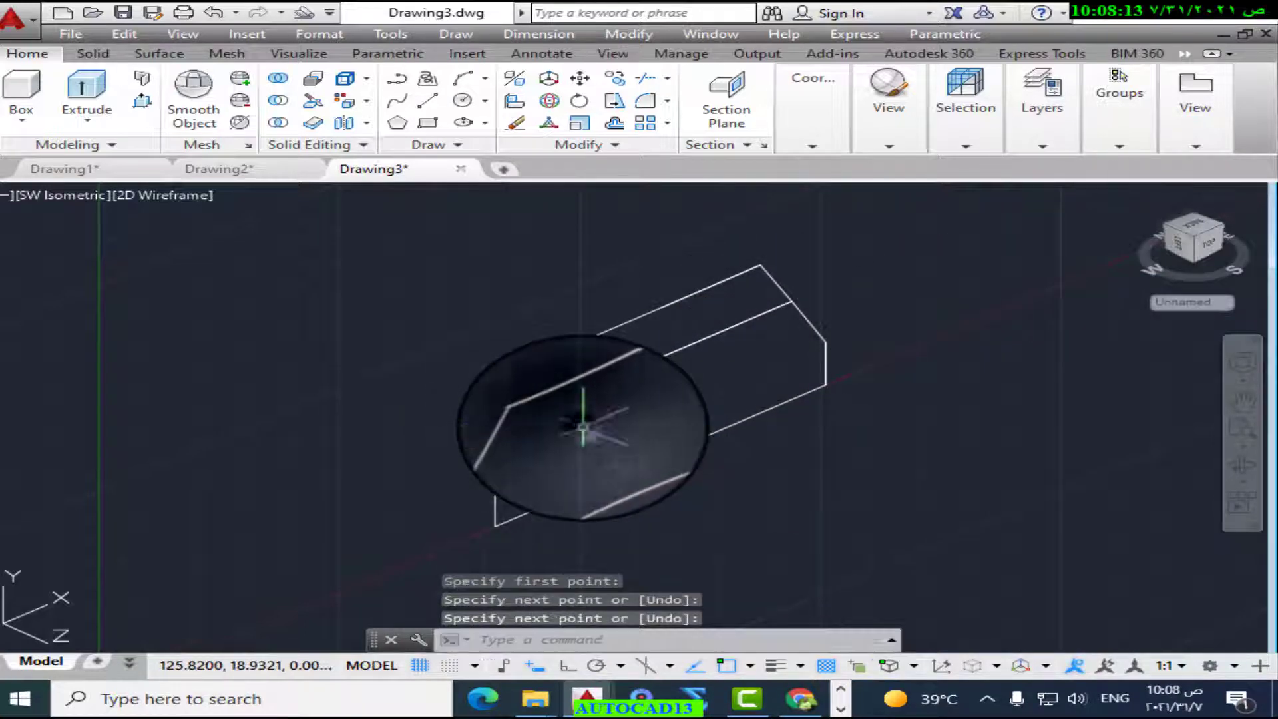
# Step: Draw a line from the near end of the 30-unit-high edge to the near end of the top line, closing the upper profile
pyautogui.rightClick(579, 428)
pyautogui.click(616, 86)
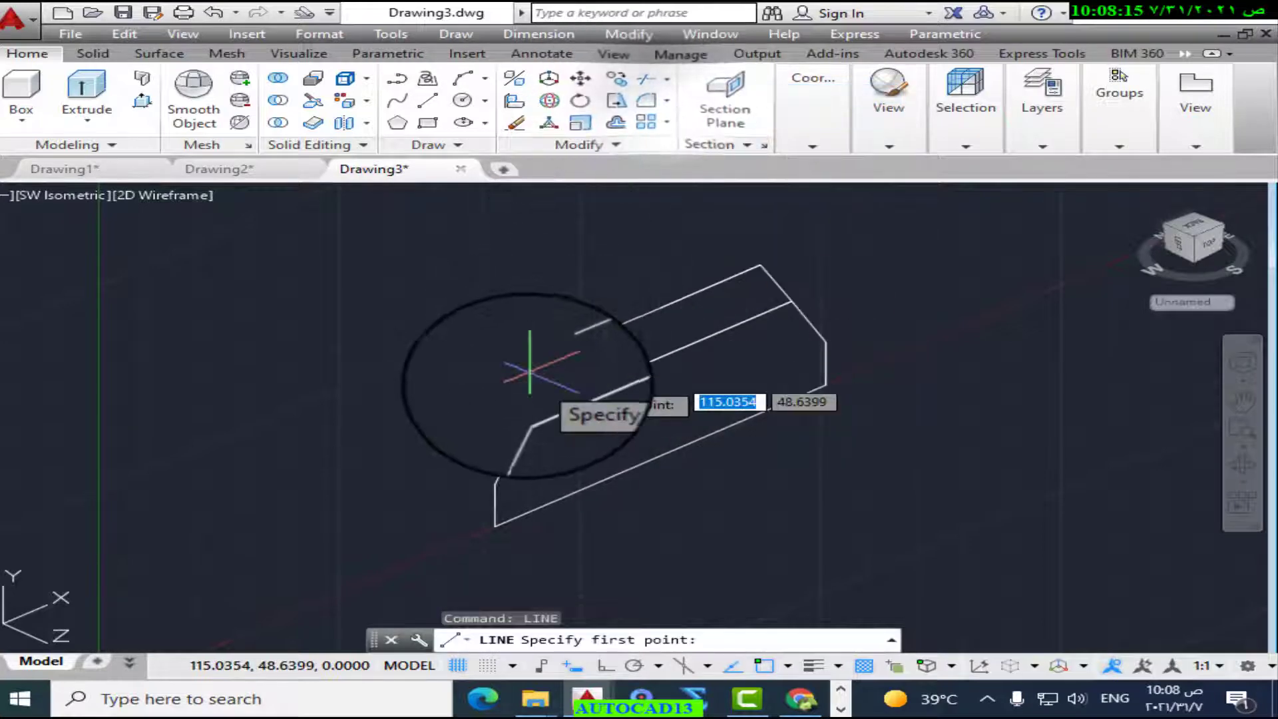
pyautogui.click(529, 412)
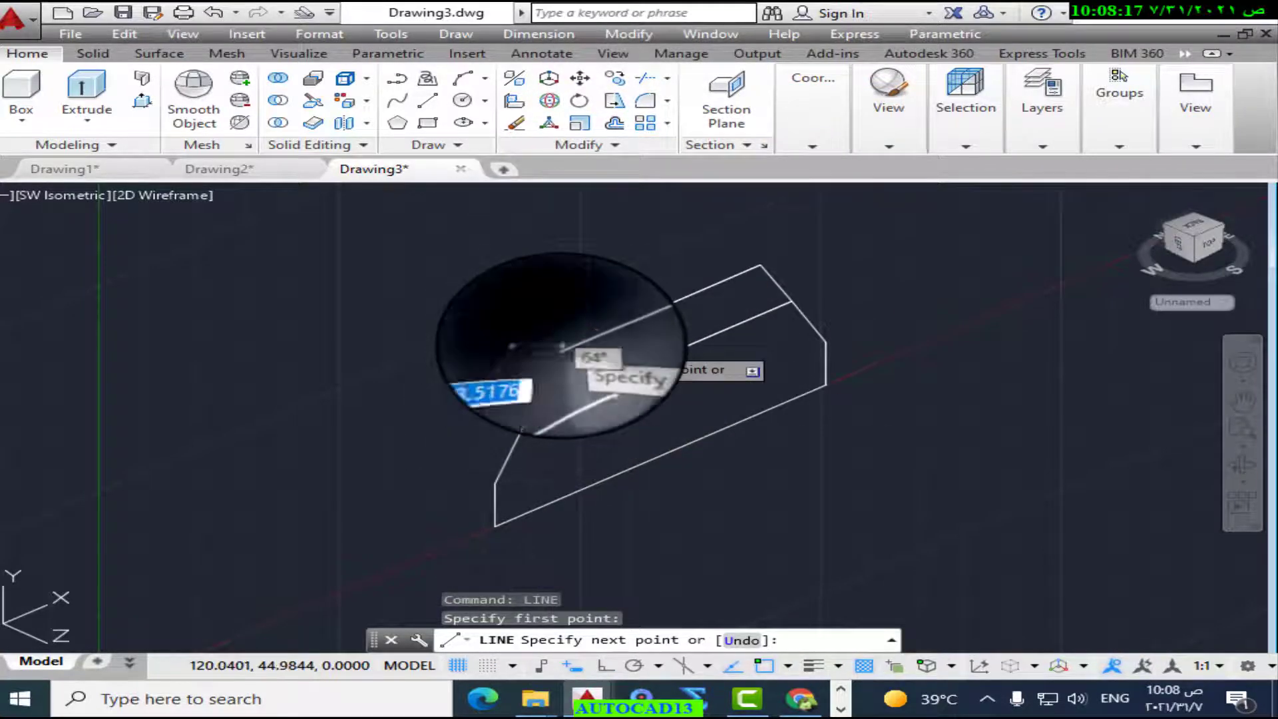
pyautogui.click(567, 341)
pyautogui.rightClick(571, 346)
pyautogui.click(637, 363)
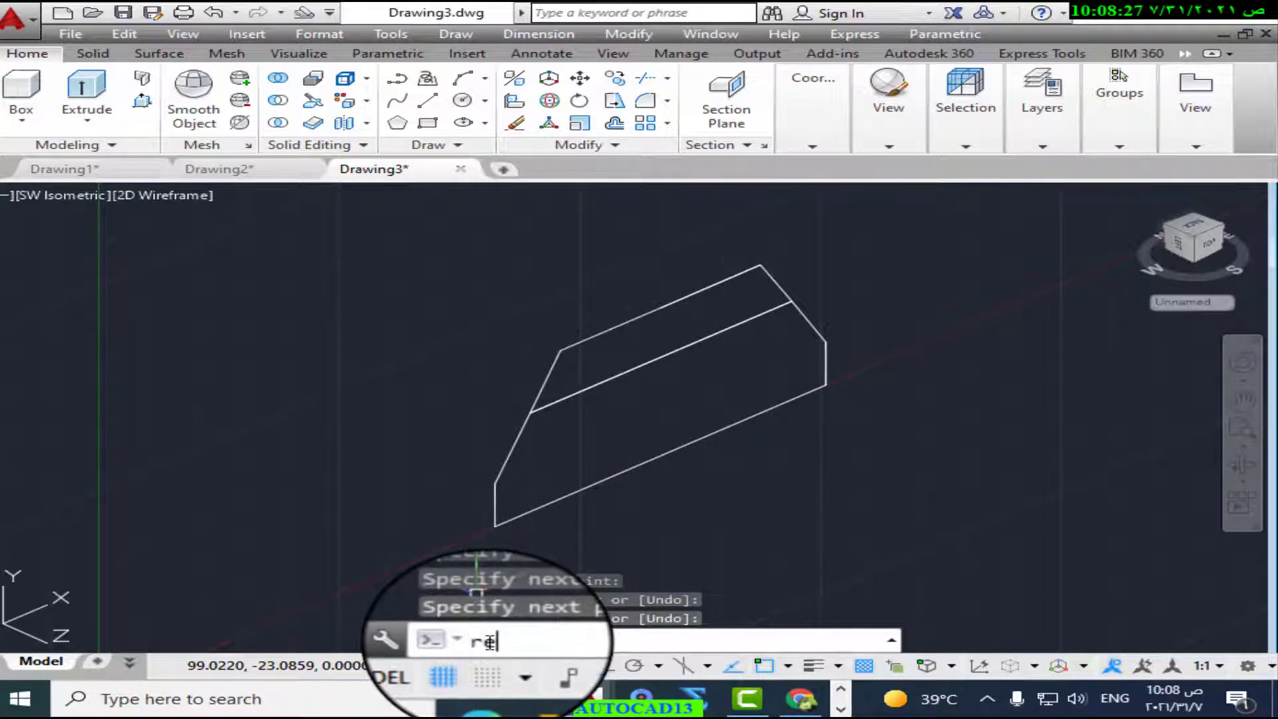
# Step: Convert the closed upper profile, including the grouped top line, into a second region with the REGION command
pyautogui.write('g')
pyautogui.press('Return')
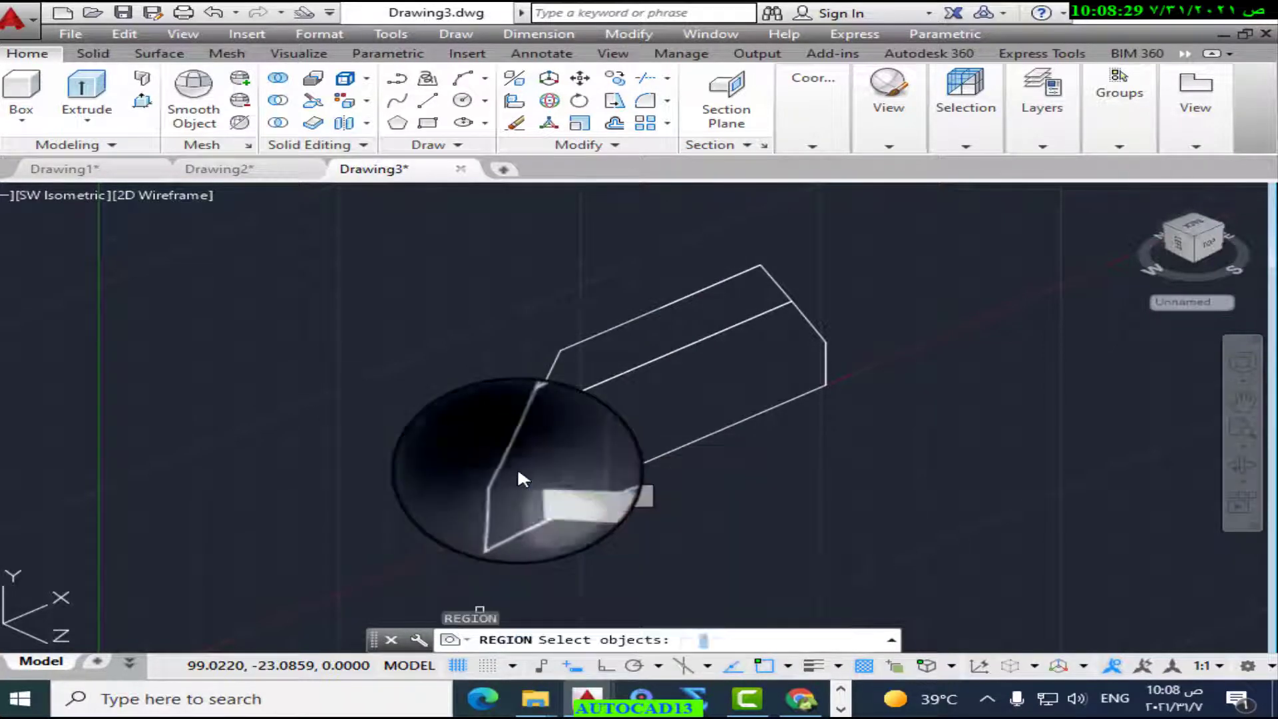
pyautogui.click(661, 360)
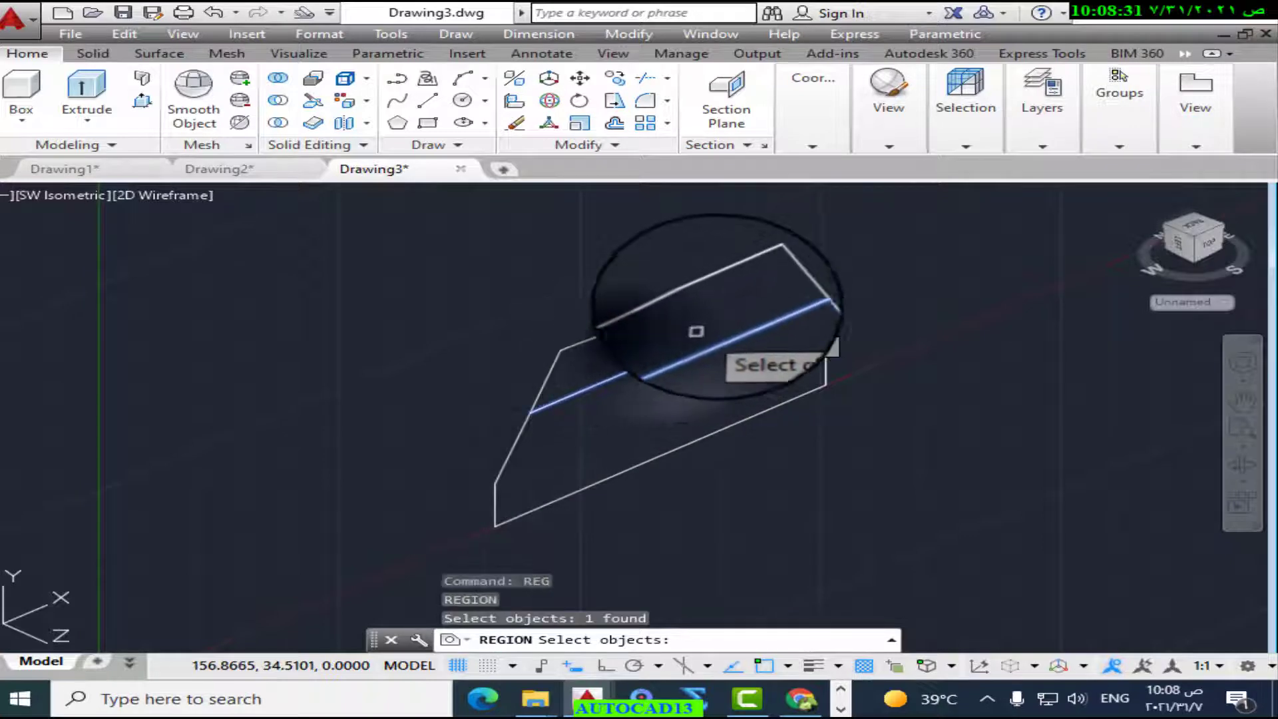
pyautogui.click(776, 285)
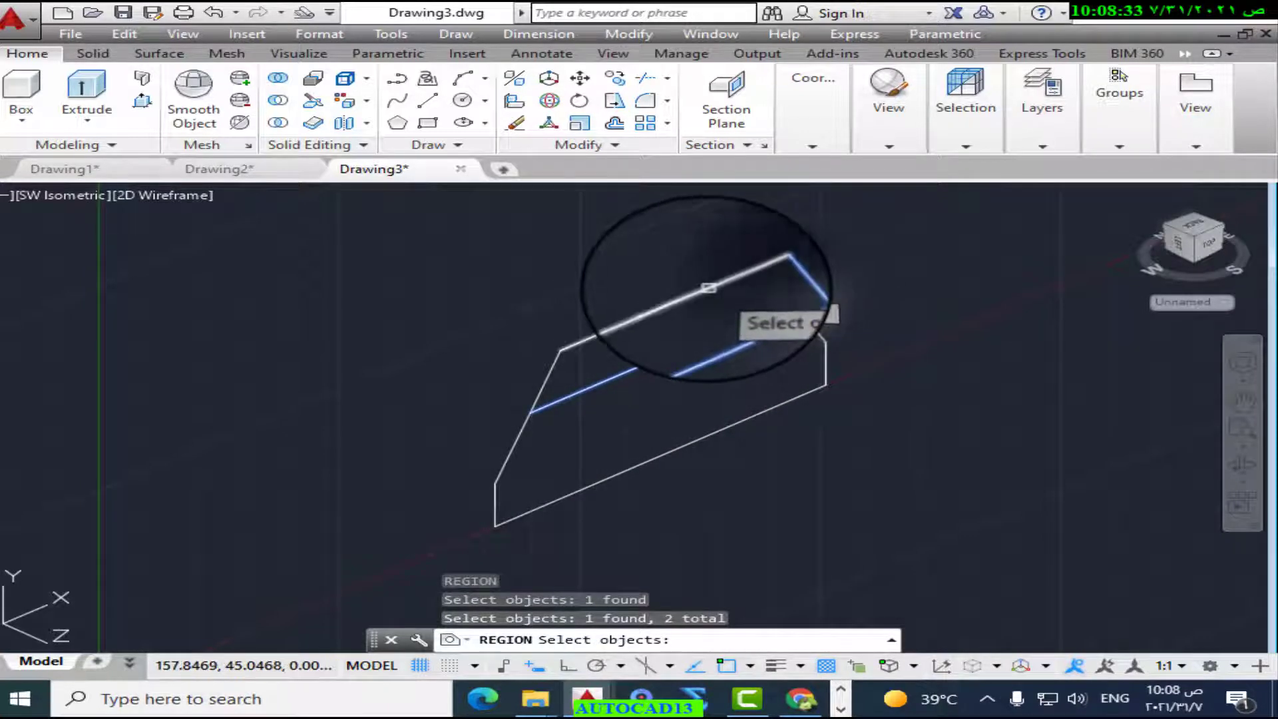
pyautogui.click(619, 324)
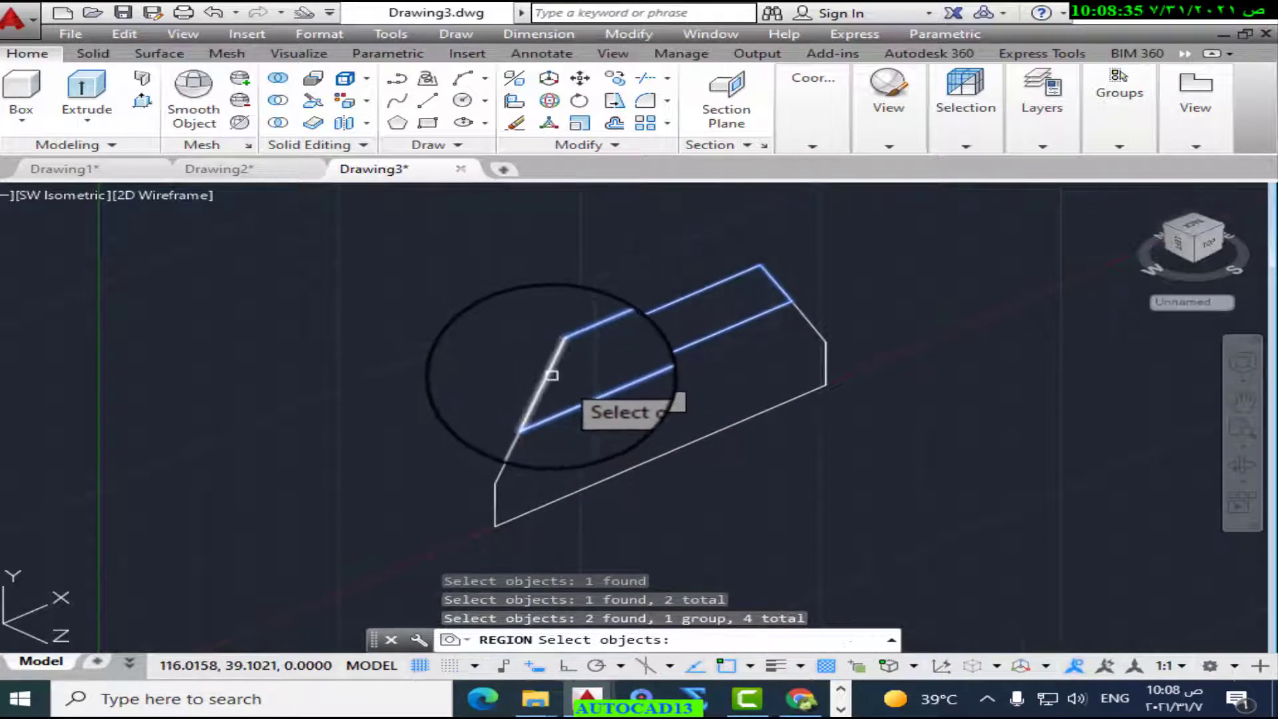
pyautogui.press('Return')
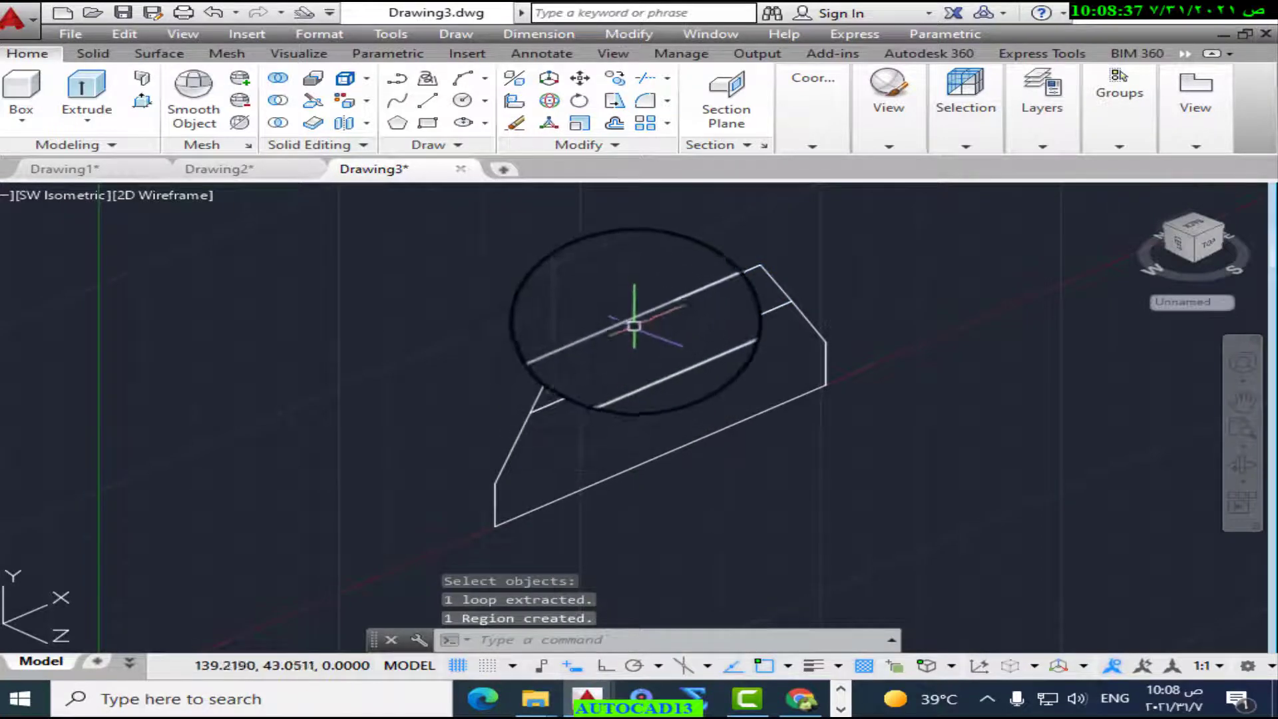
pyautogui.moveTo(635, 320)
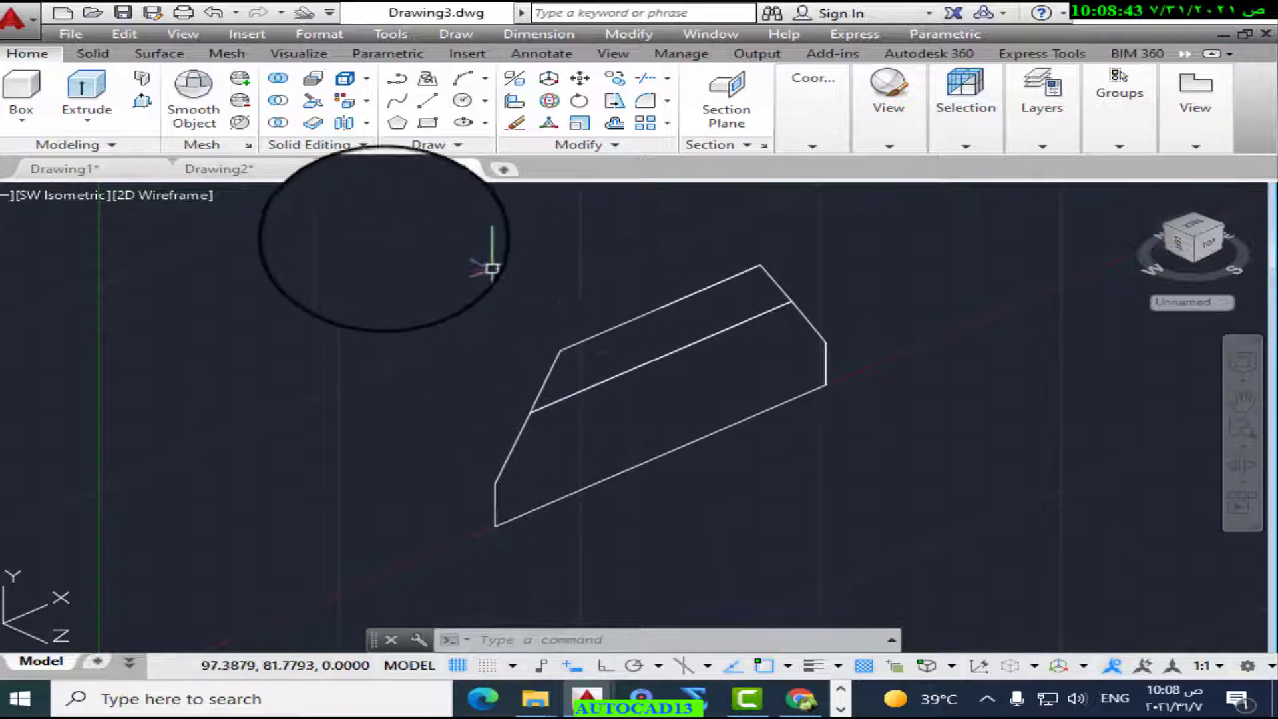
# Step: Compare the profile in Drawing3 with the dimensioned model in Drawing2 and the dimensioned sketch in Drawing1
pyautogui.click(227, 170)
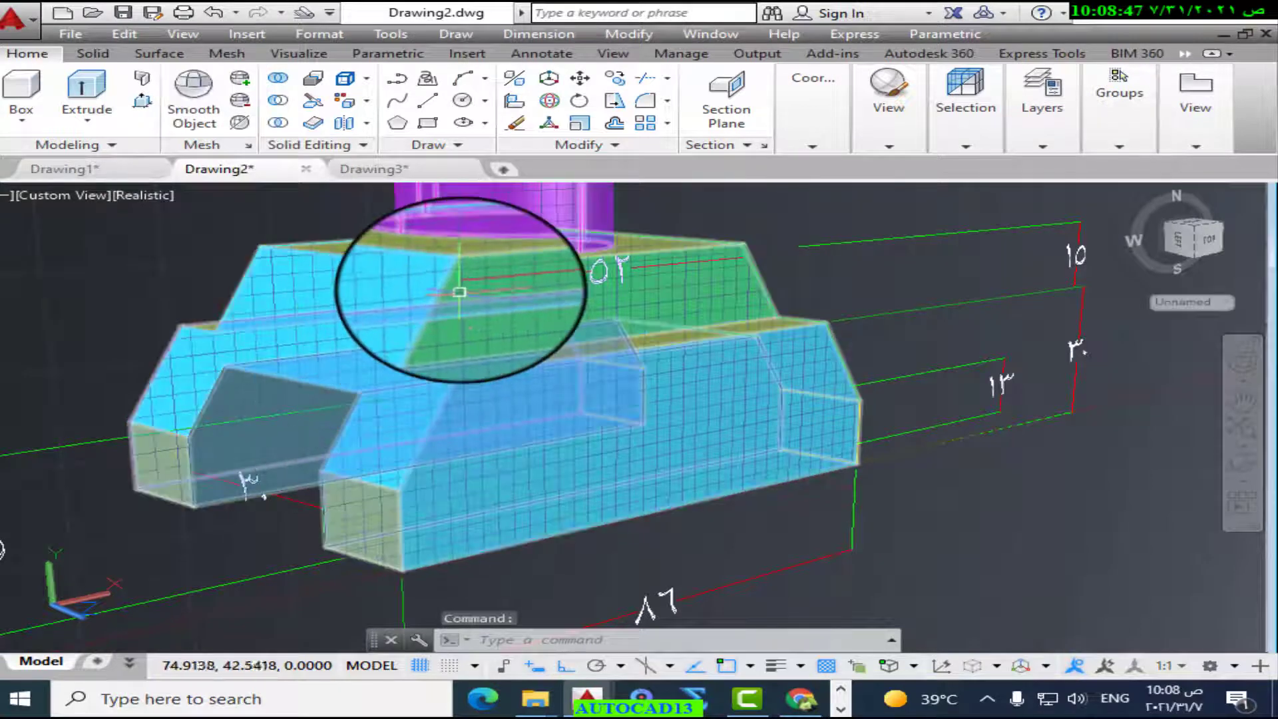
pyautogui.click(74, 172)
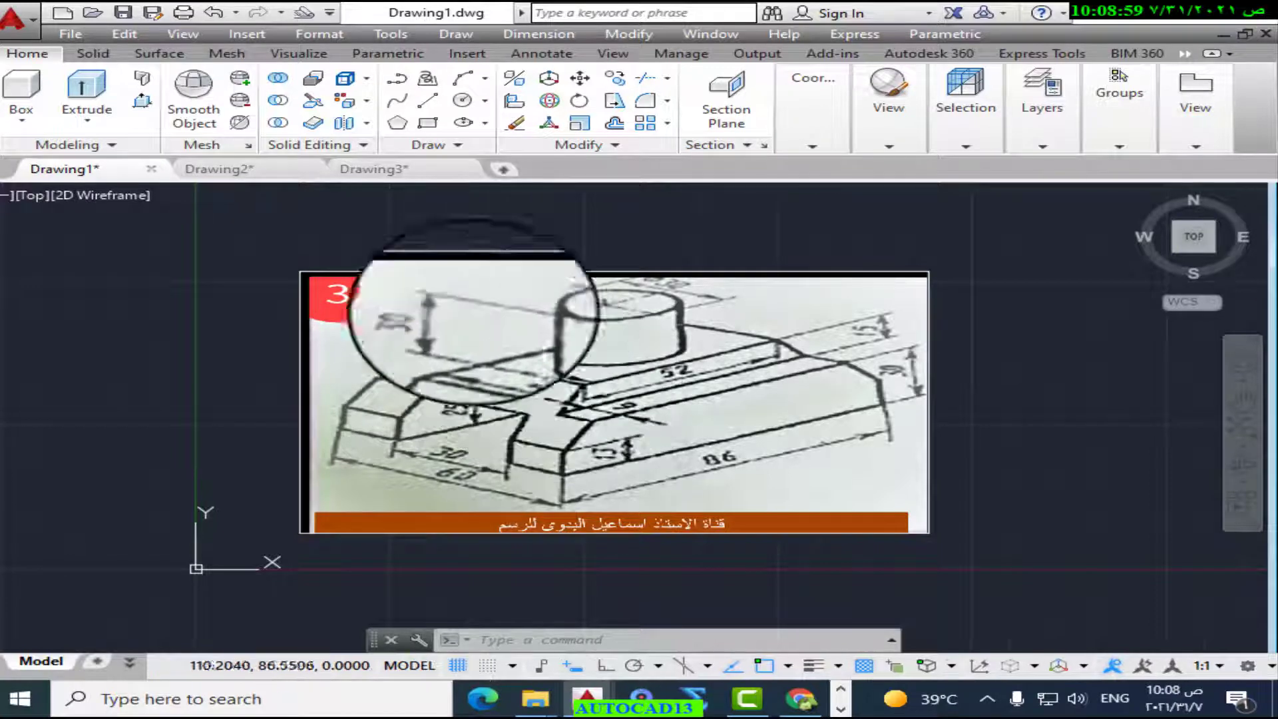
pyautogui.click(410, 170)
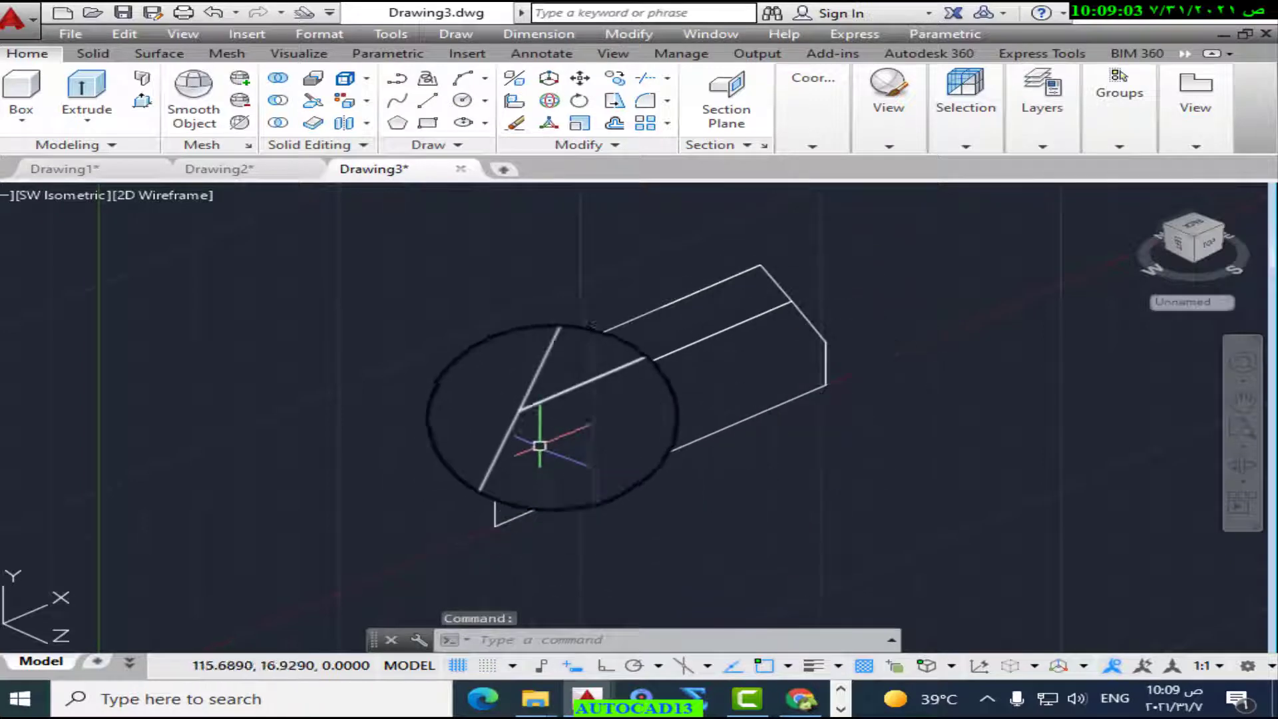
pyautogui.click(214, 173)
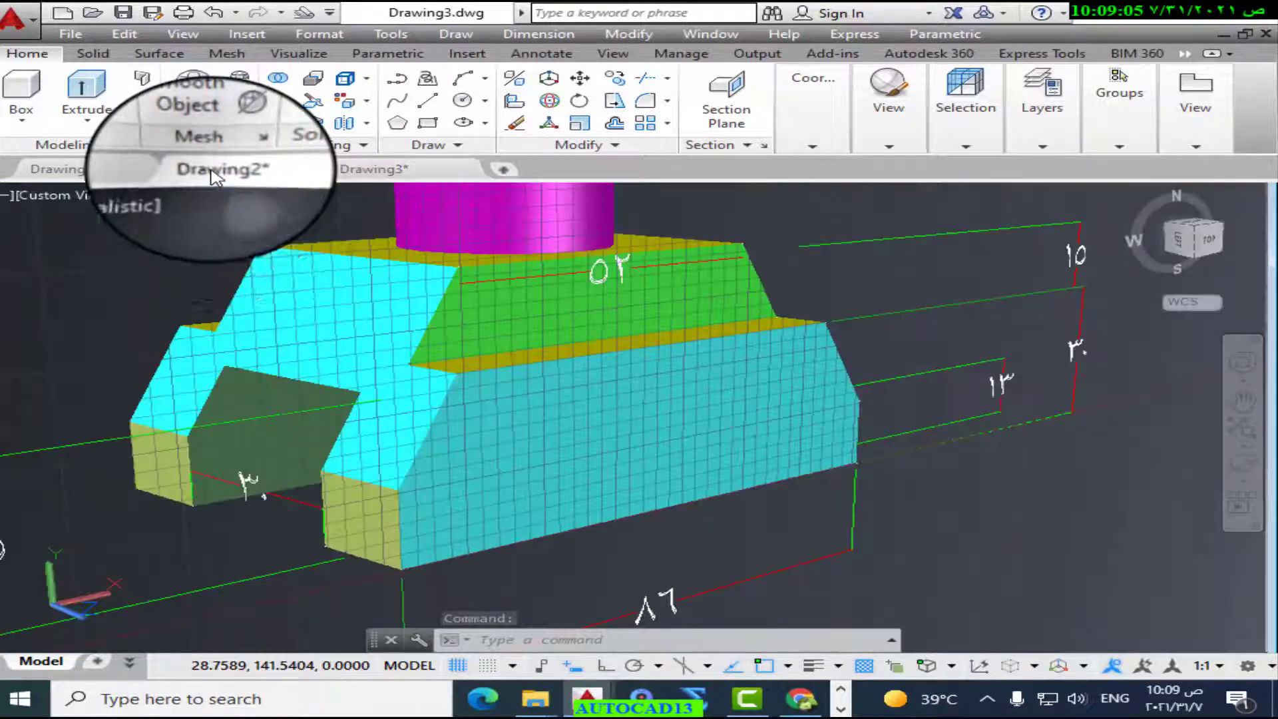
# Step: Check the width dimensions in the Drawing1 and Drawing2 references, and extrude the lower region in Drawing3 by 60
pyautogui.scroll(-2, 241, 536)
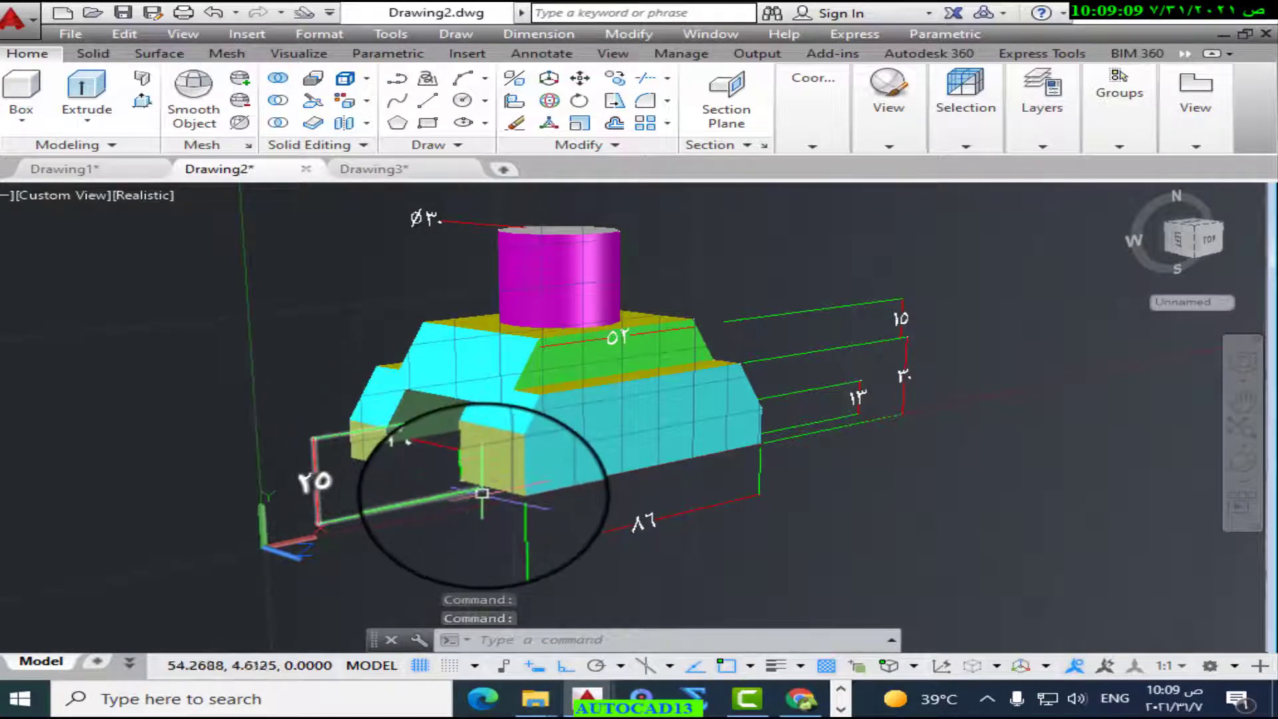
pyautogui.click(91, 172)
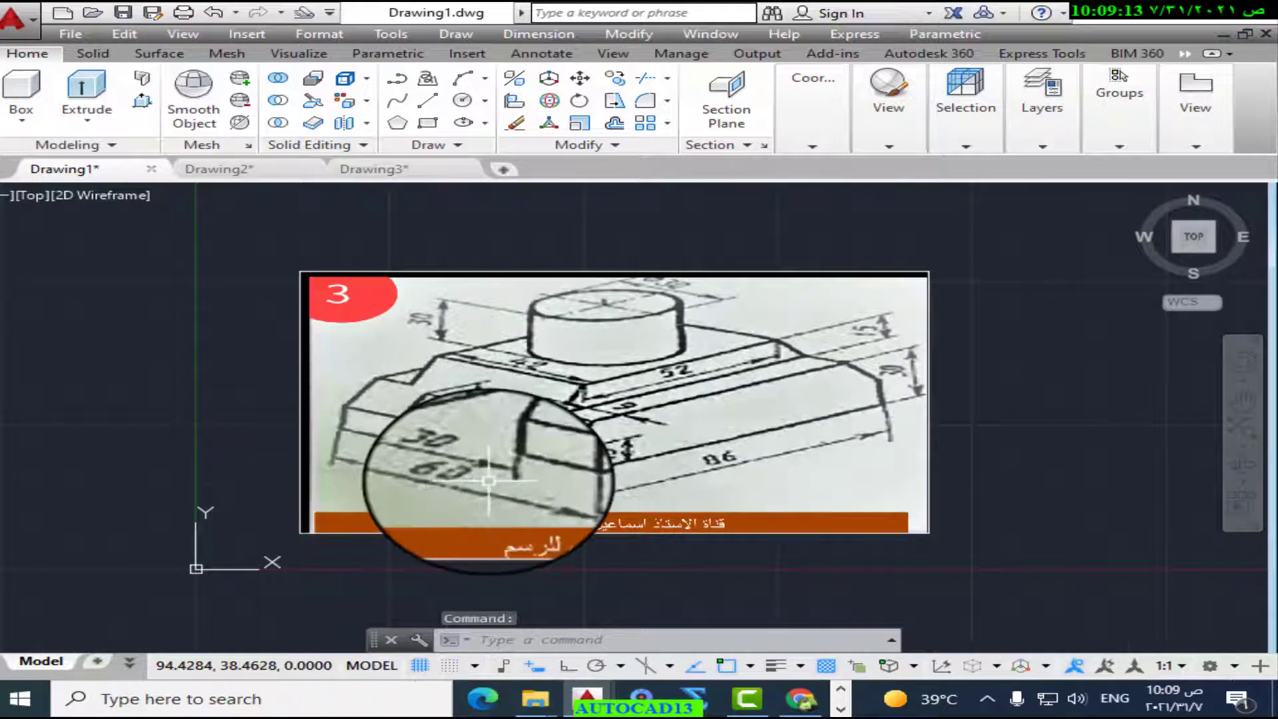
pyautogui.click(233, 169)
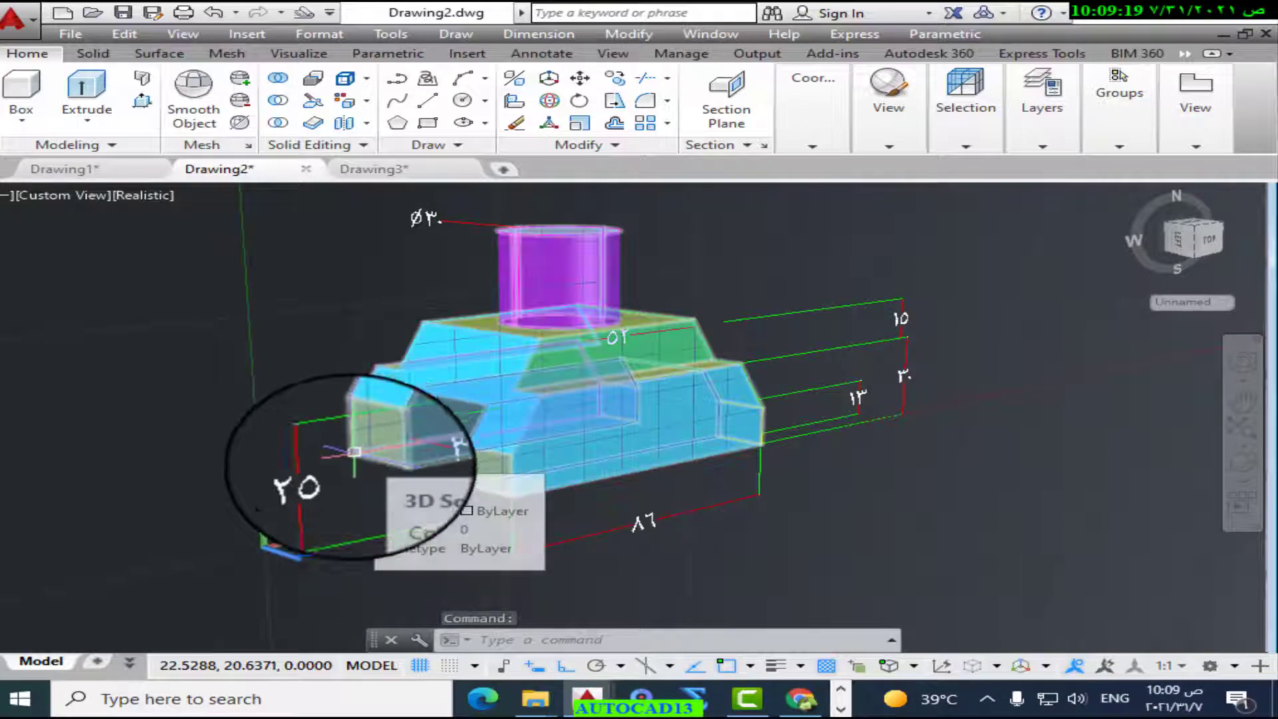
pyautogui.click(403, 170)
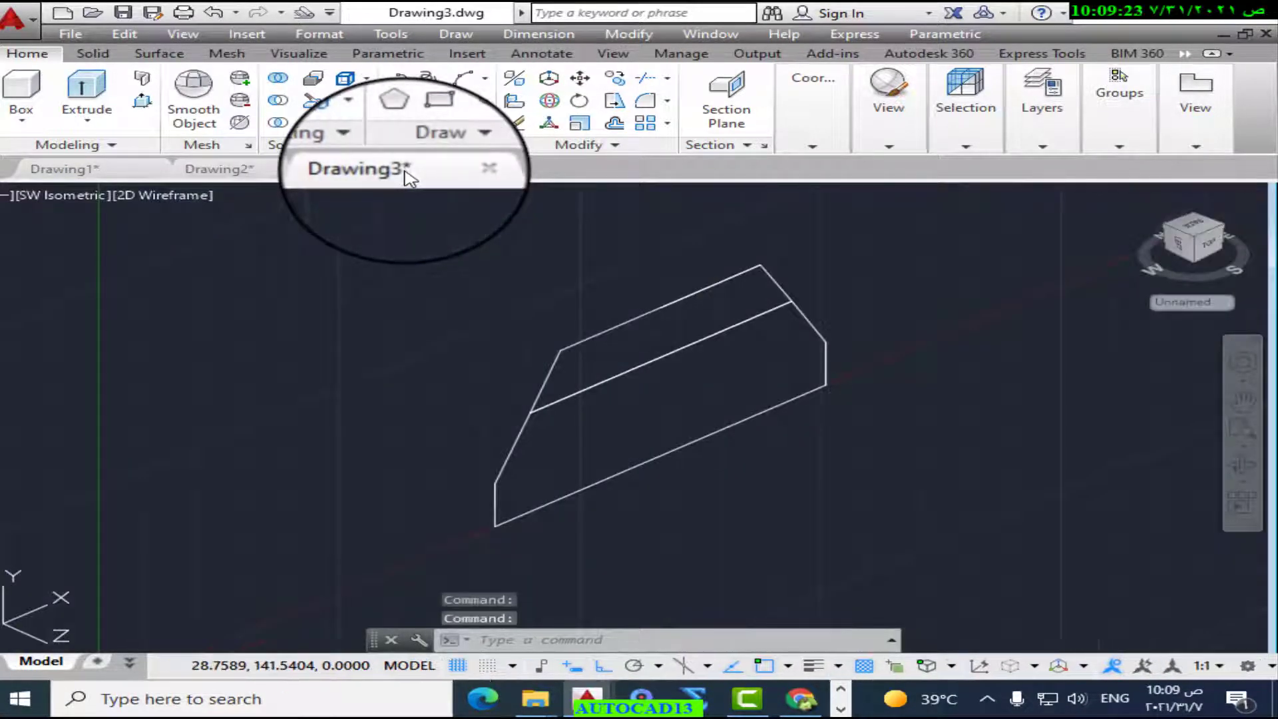
pyautogui.click(83, 90)
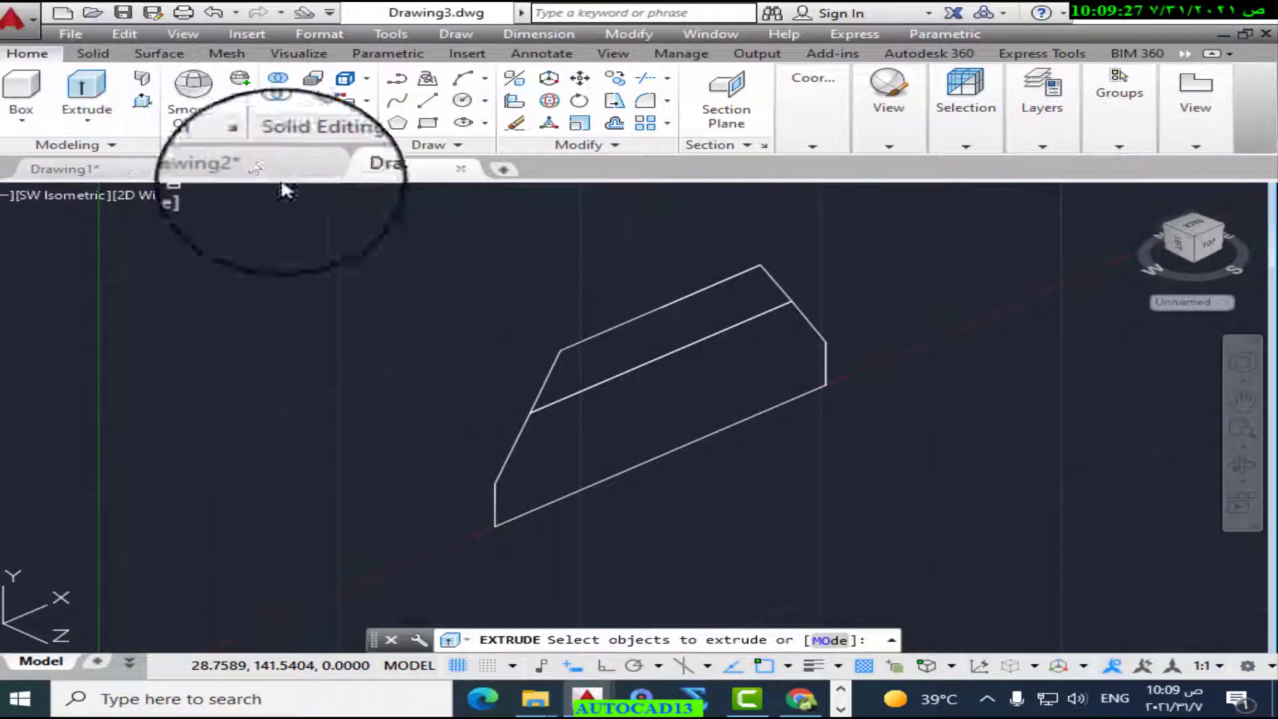
pyautogui.click(897, 301)
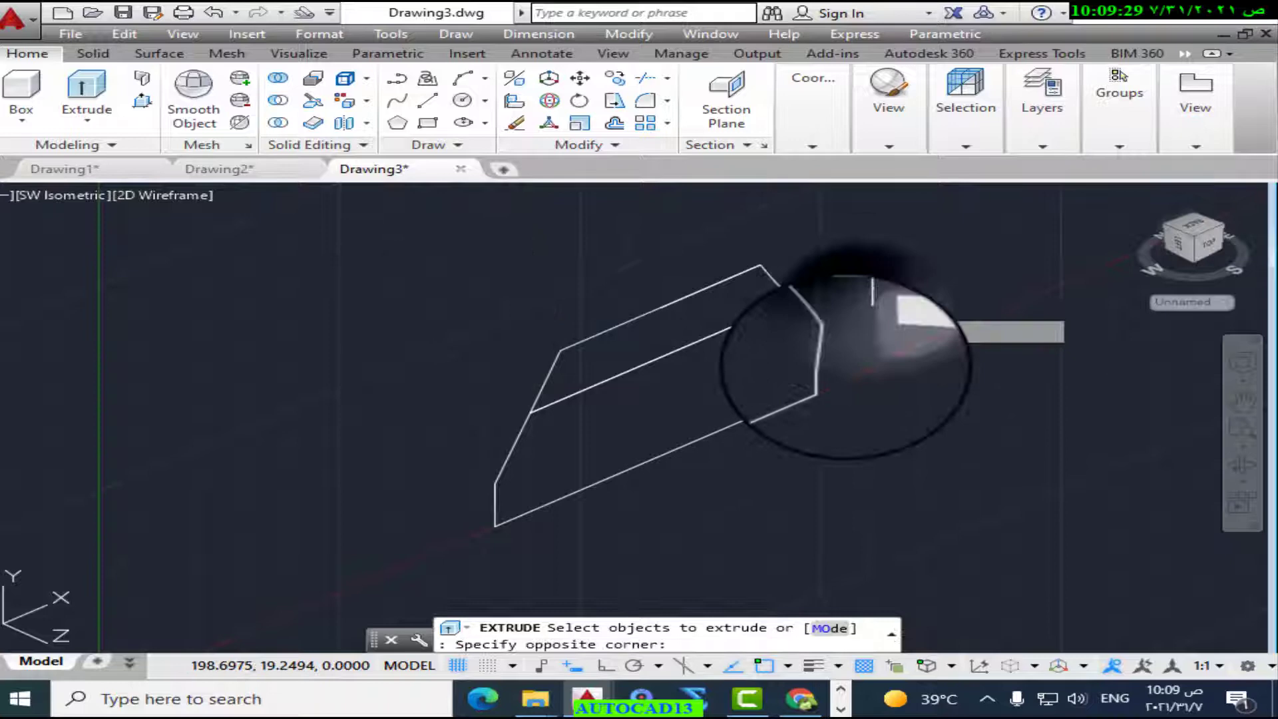
pyautogui.click(802, 393)
pyautogui.rightClick(802, 393)
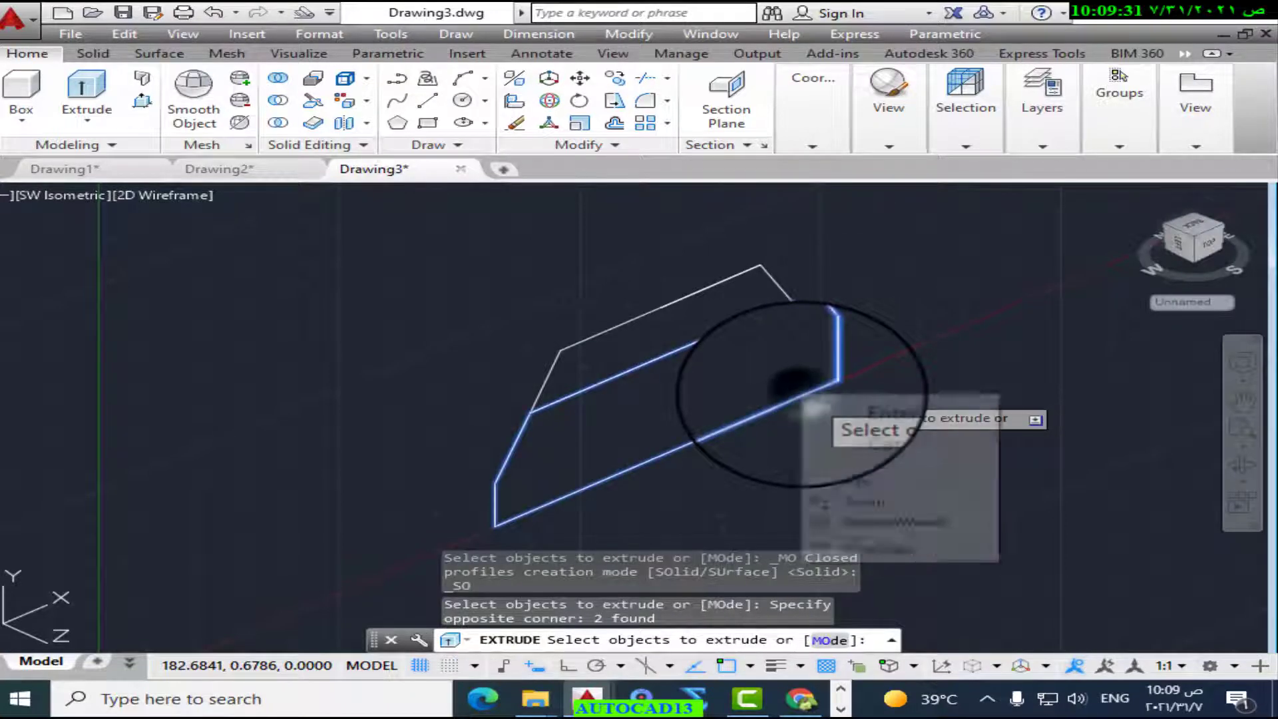
pyautogui.click(843, 403)
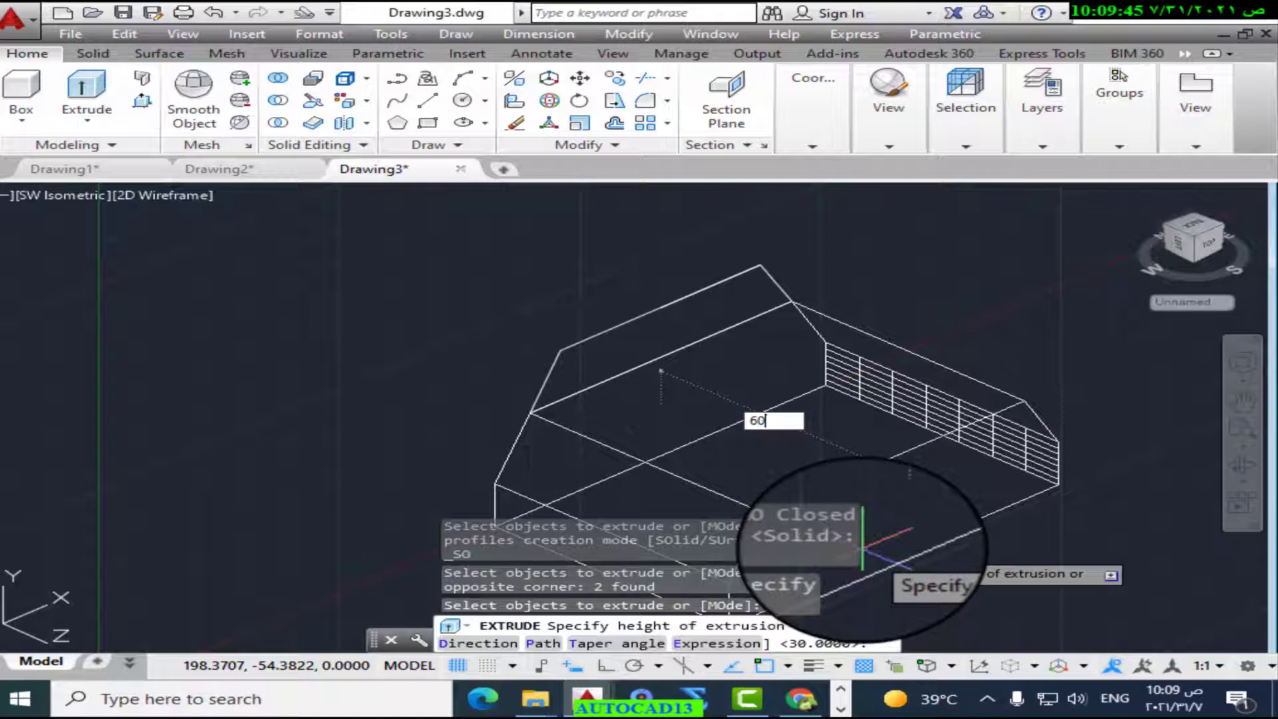
pyautogui.write('0')
pyautogui.press('Return')
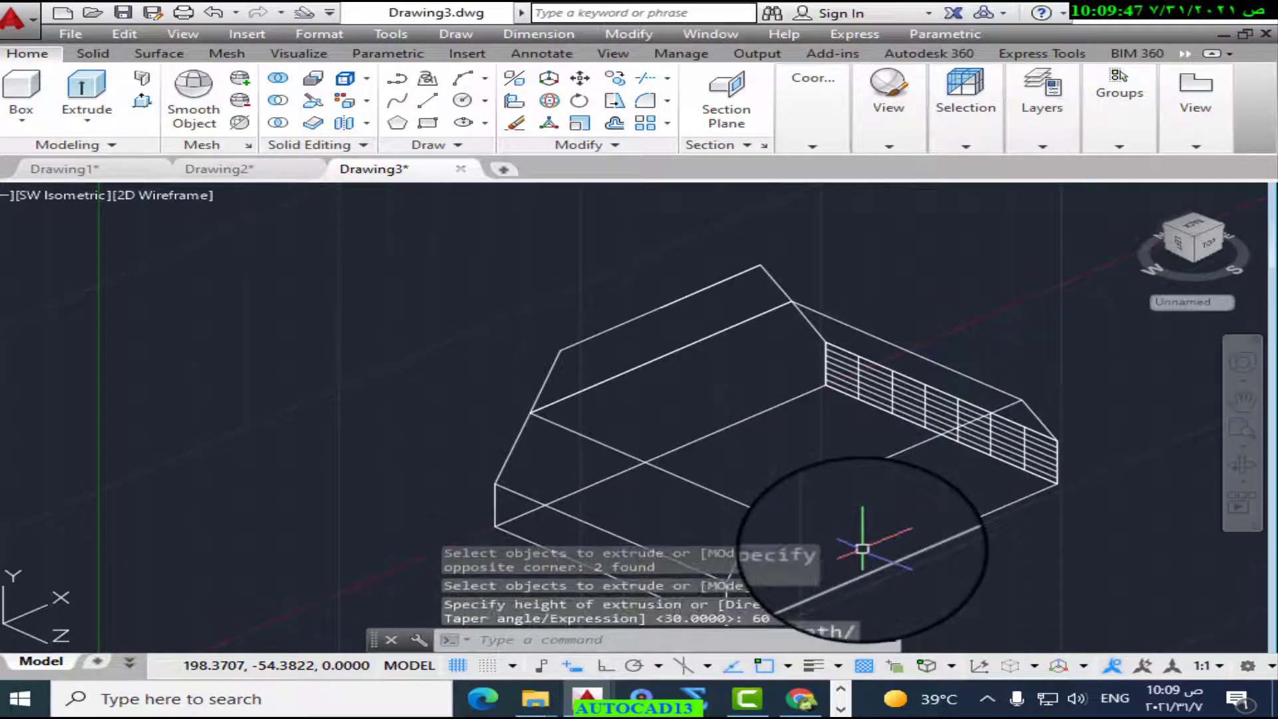
# Step: Extrude the upper region by 42 in the same direction as the lower body
pyautogui.click(93, 97)
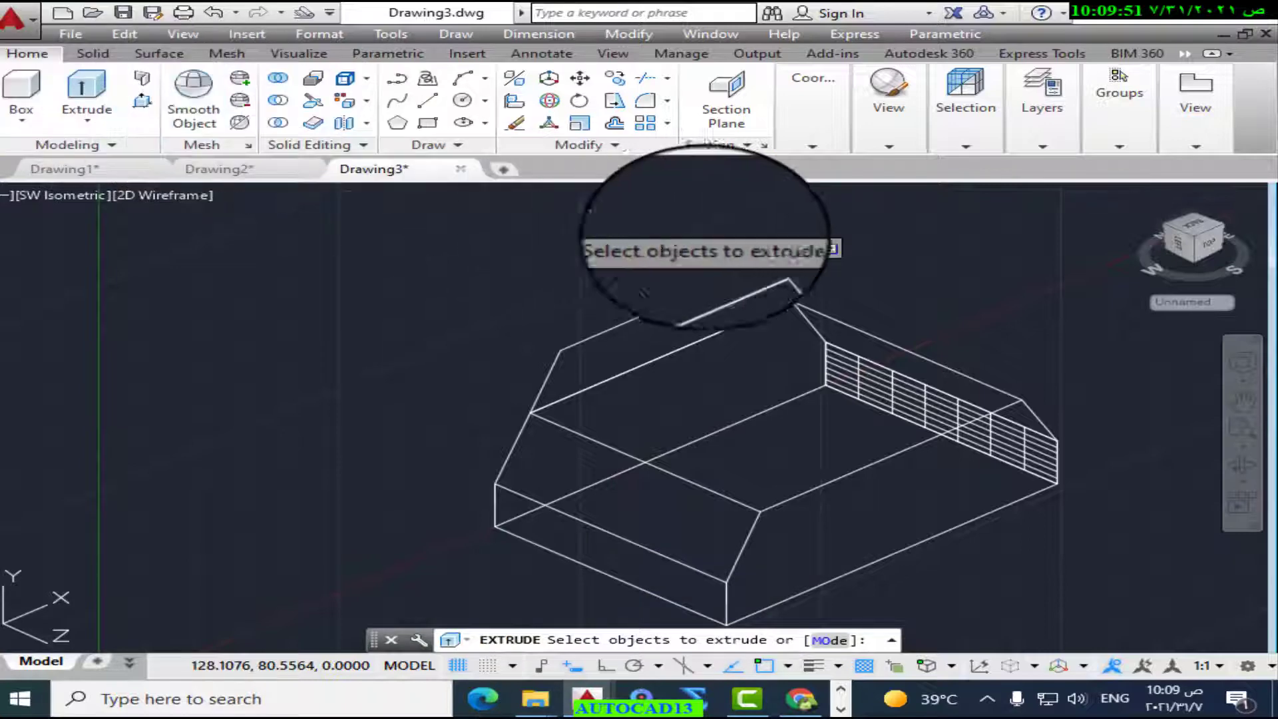
pyautogui.click(785, 250)
pyautogui.click(744, 271)
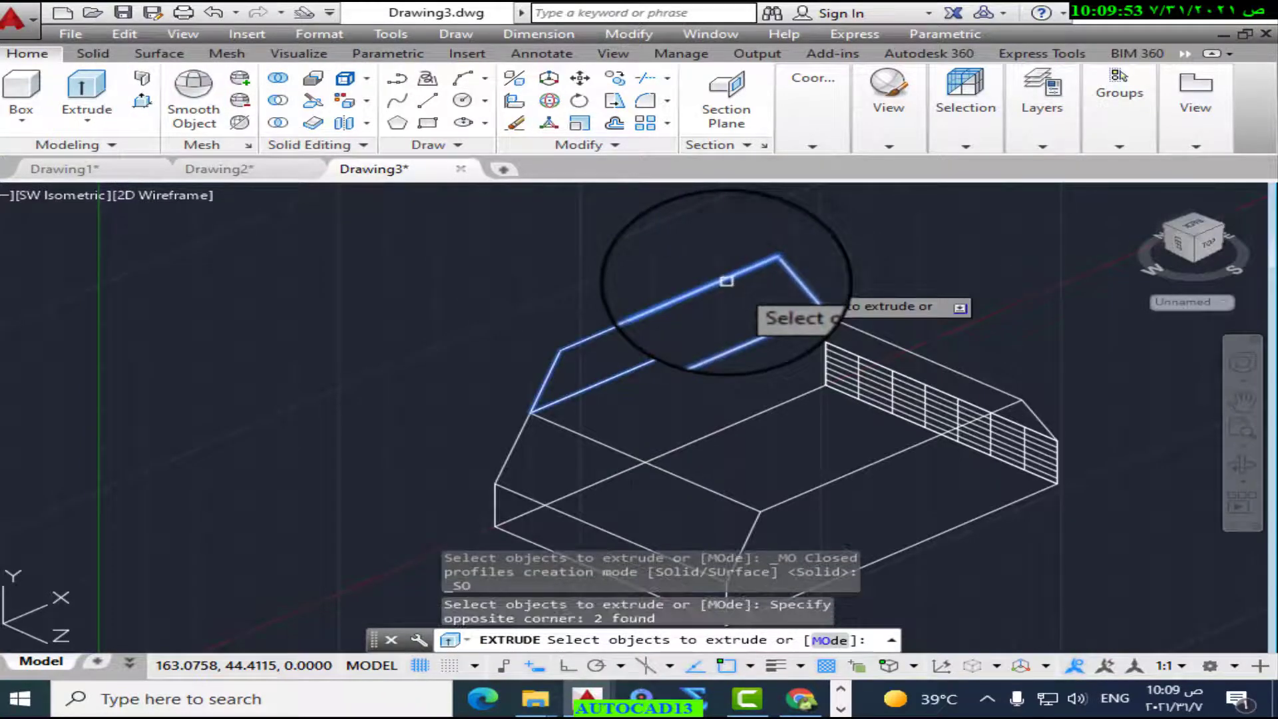
pyautogui.rightClick(726, 281)
pyautogui.click(782, 291)
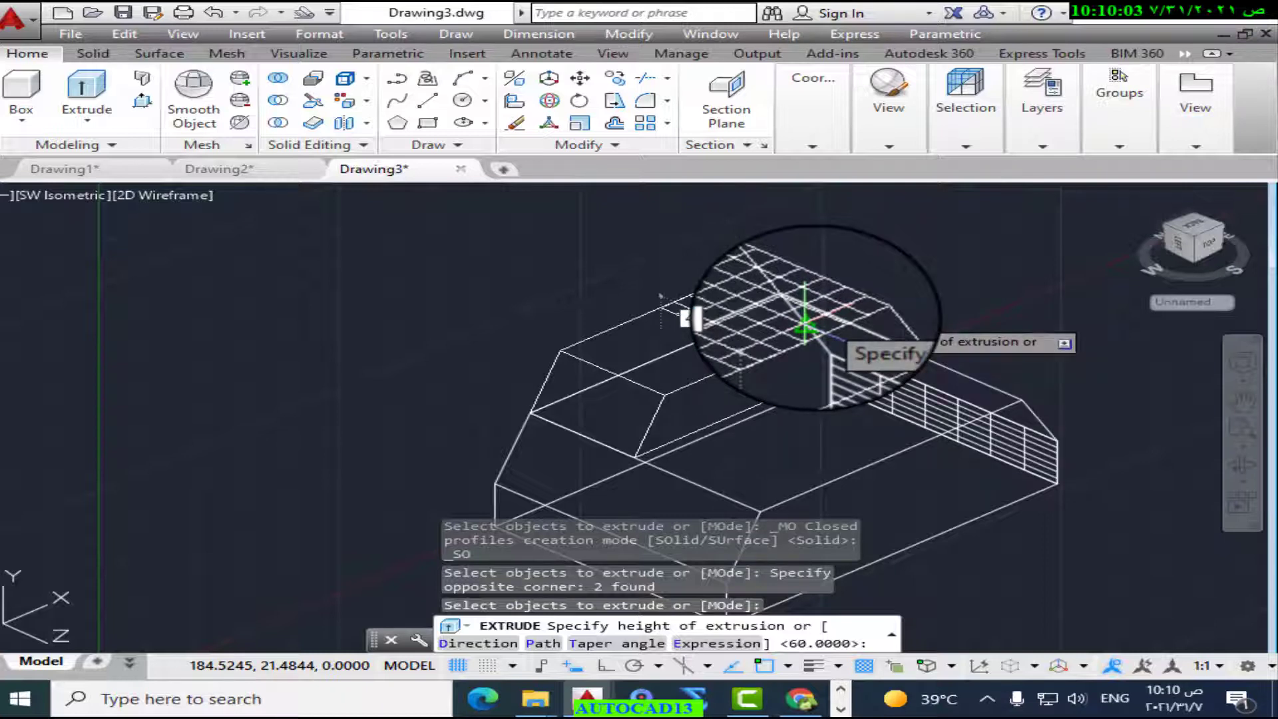
pyautogui.write('42')
pyautogui.press('Return')
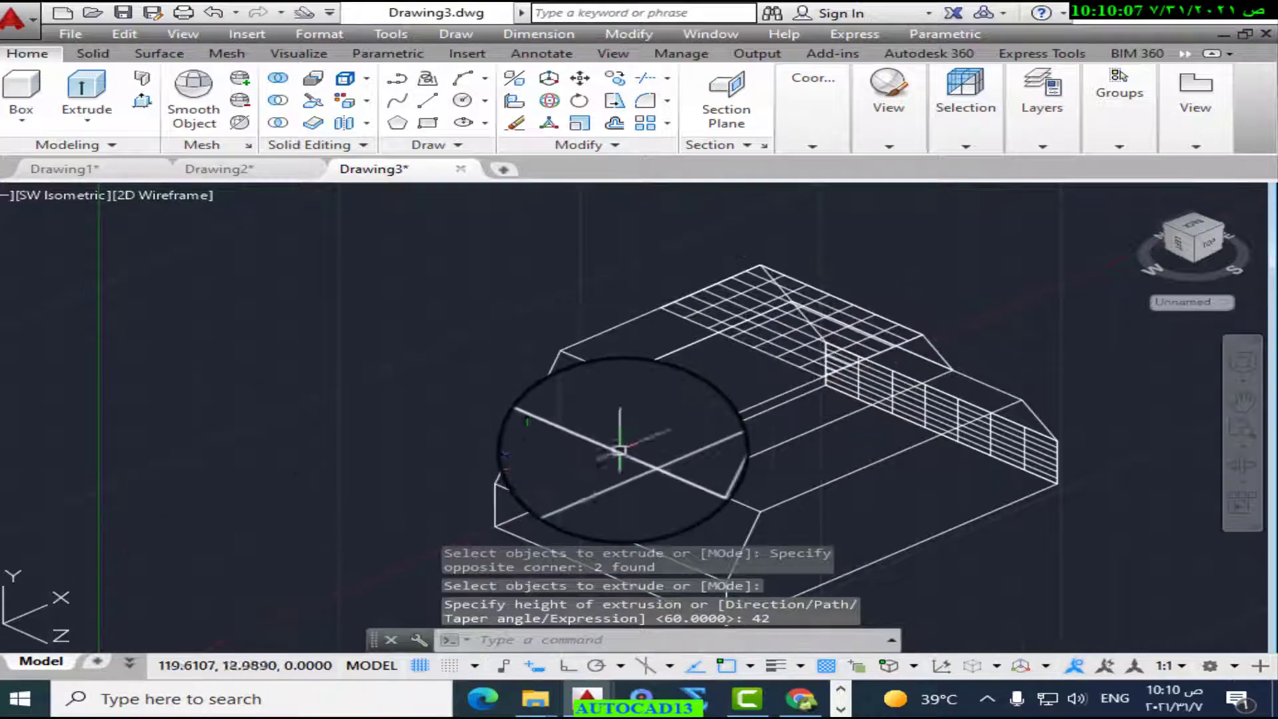
pyautogui.press('Return')
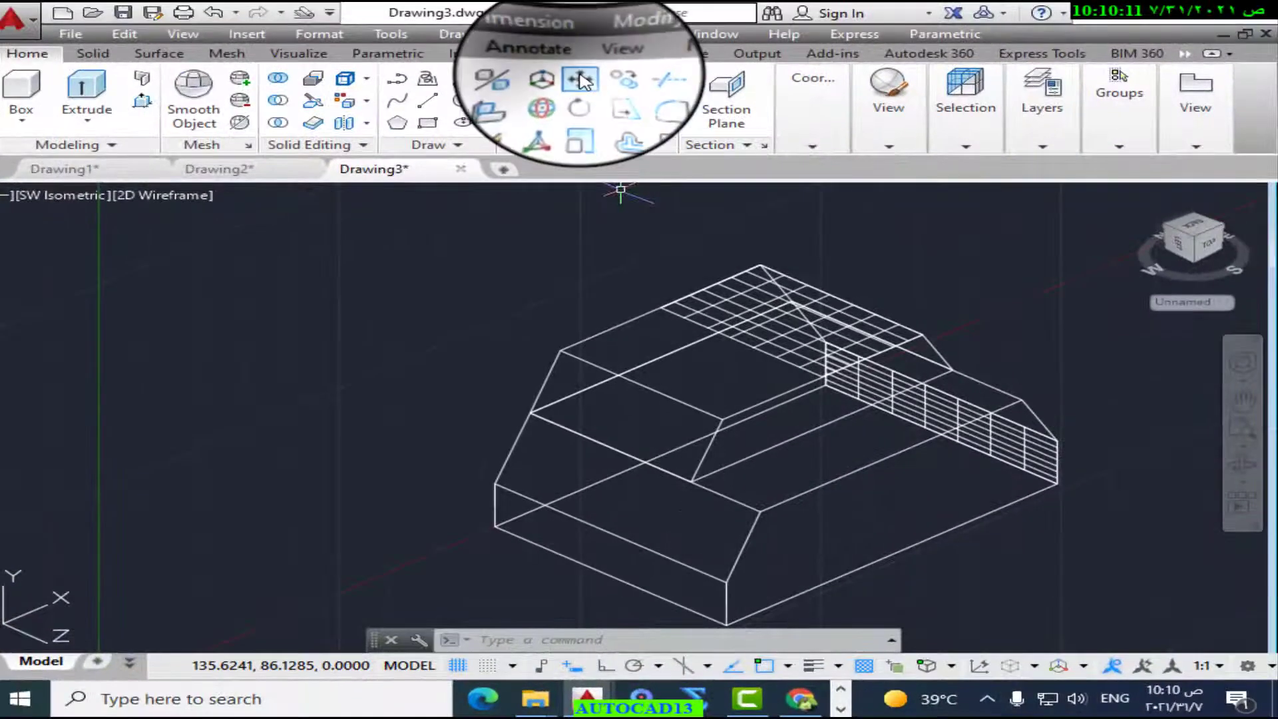
# Step: Move the upper solid from the midpoint of its bottom end edge to the midpoint of the lower solid's top end edge
pyautogui.click(713, 63)
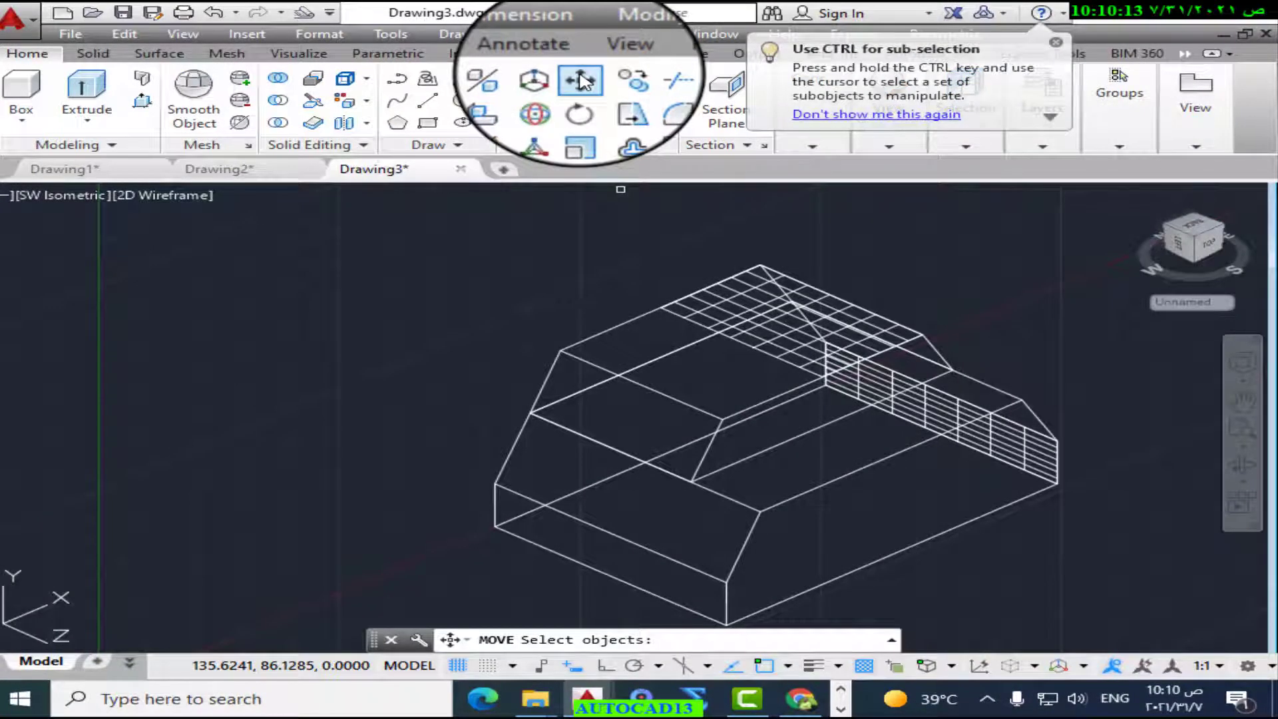
pyautogui.click(667, 398)
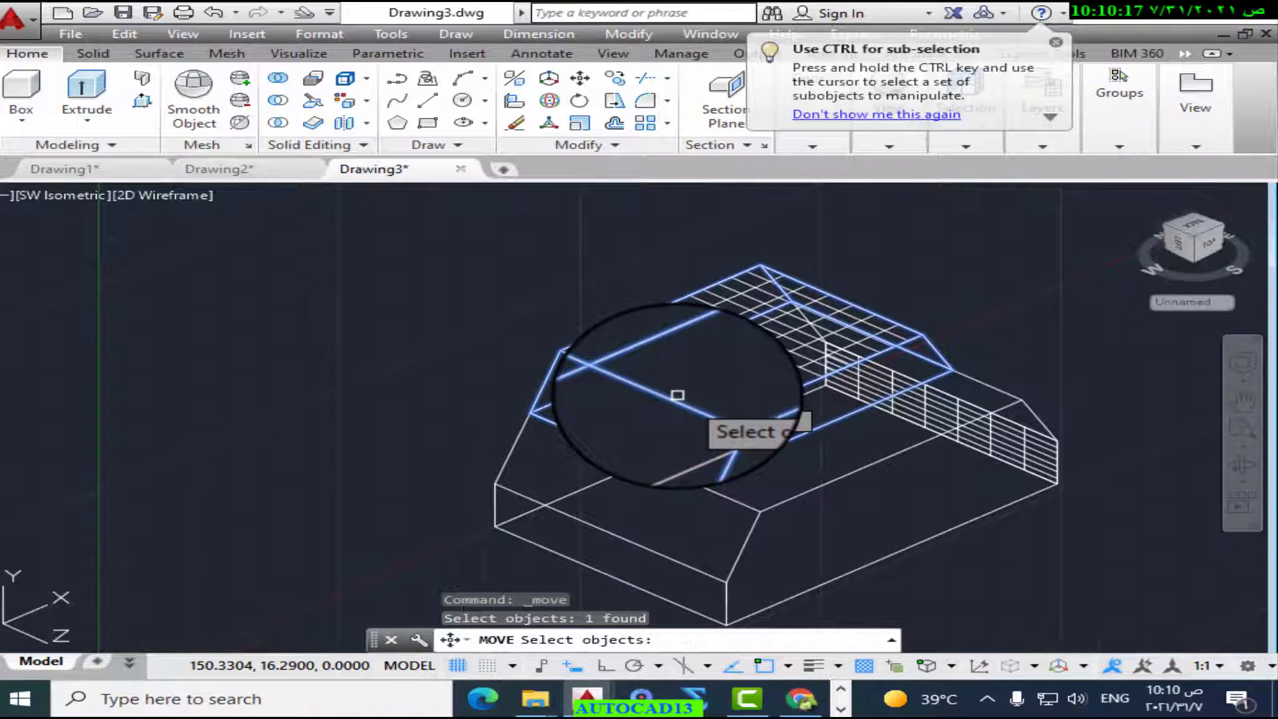
pyautogui.press('Return')
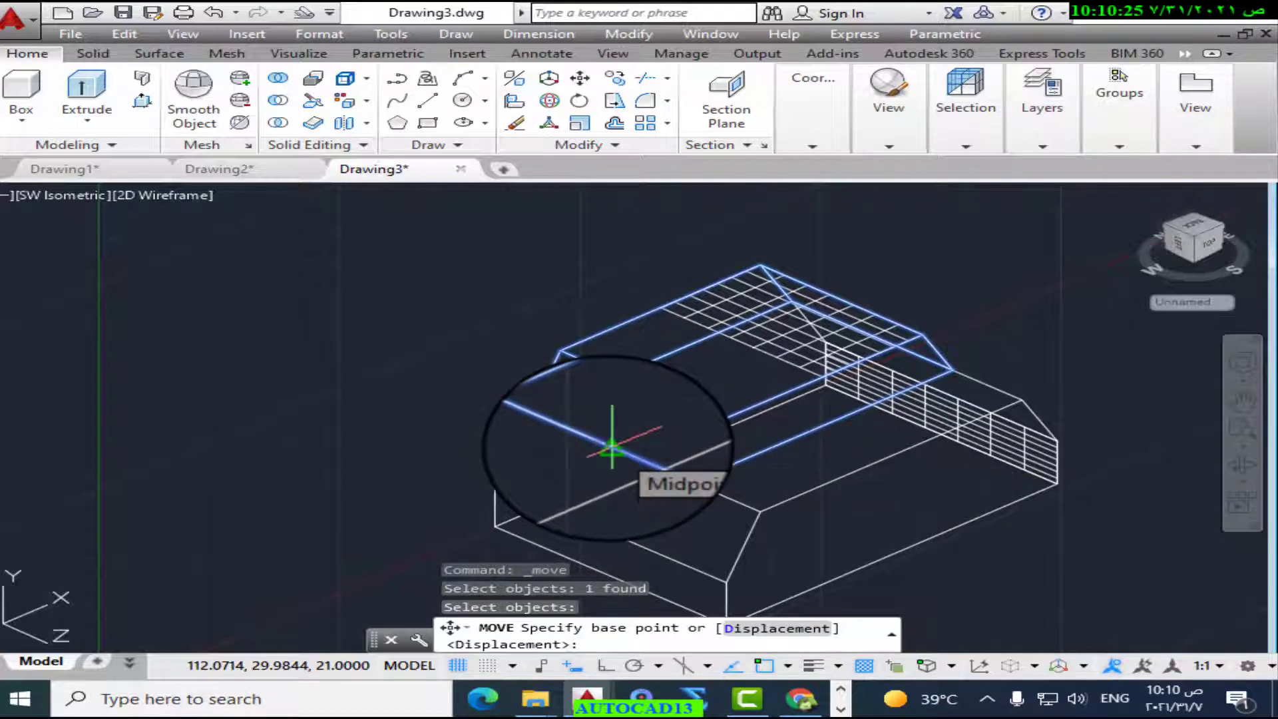
pyautogui.click(612, 447)
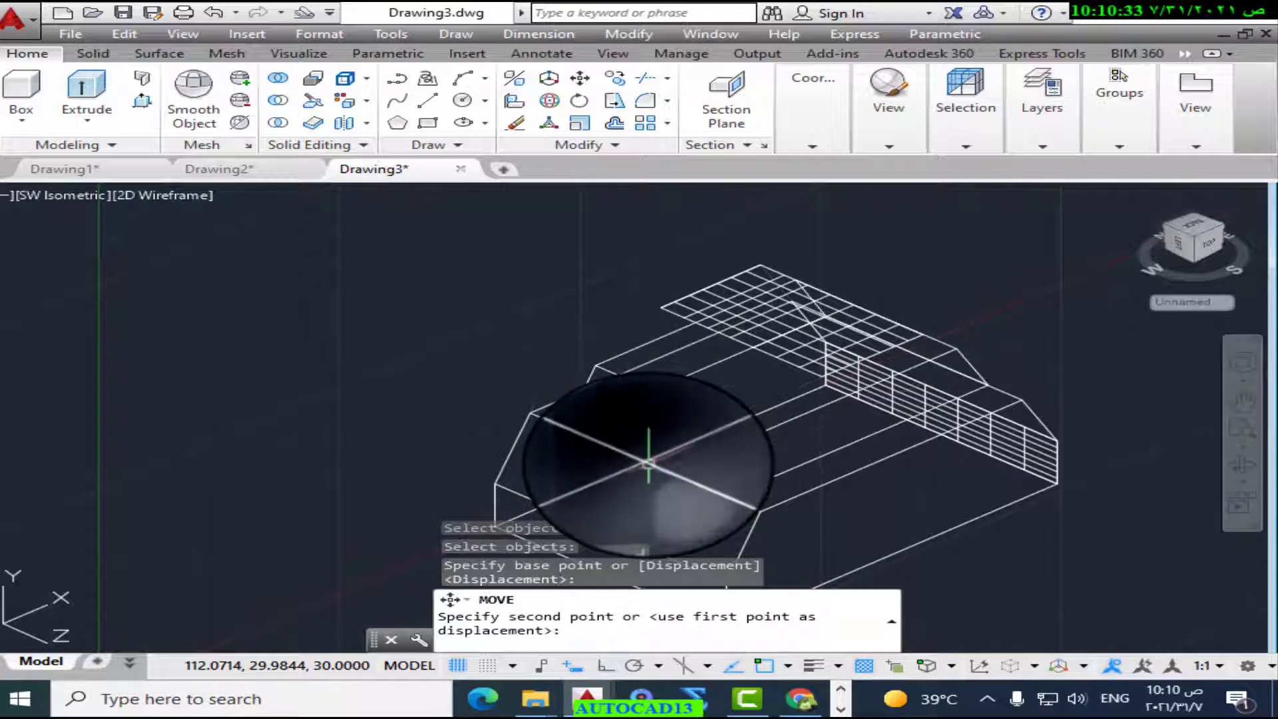
pyautogui.click(645, 459)
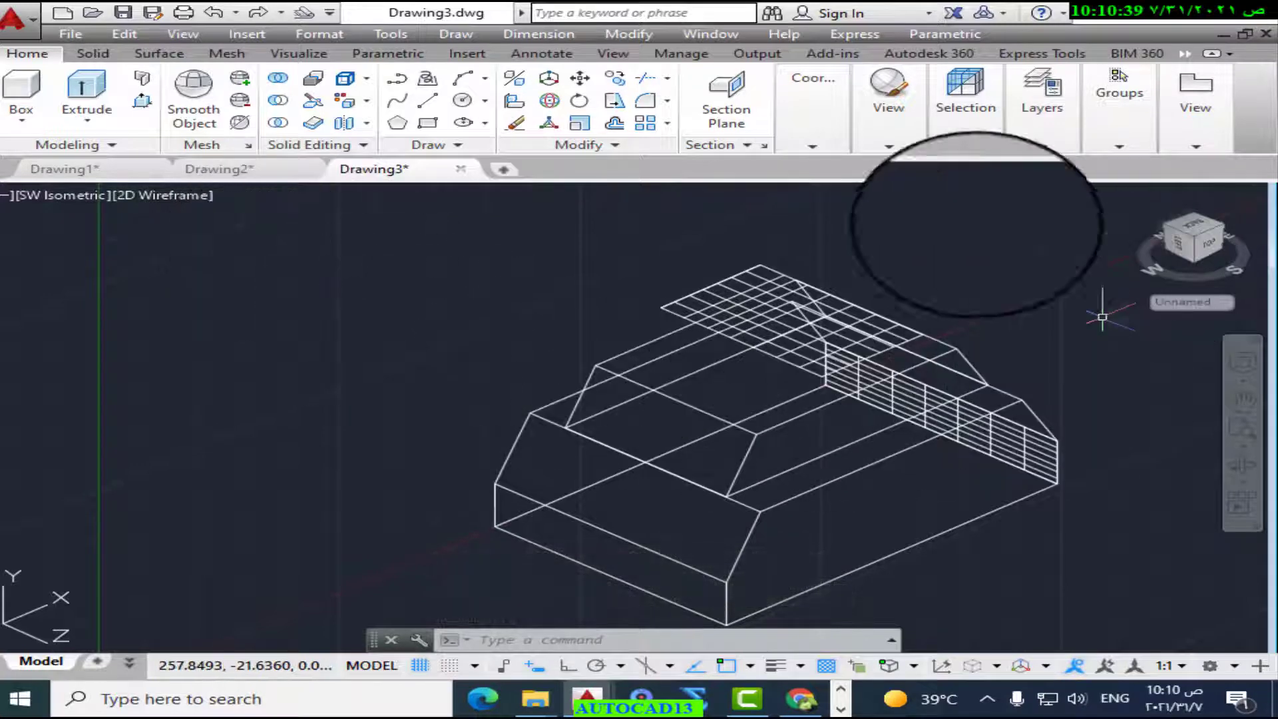
# Step: Union all the bracket's solids and surfaces, choosing to continue the operation despite surfaces being included
pyautogui.click(278, 80)
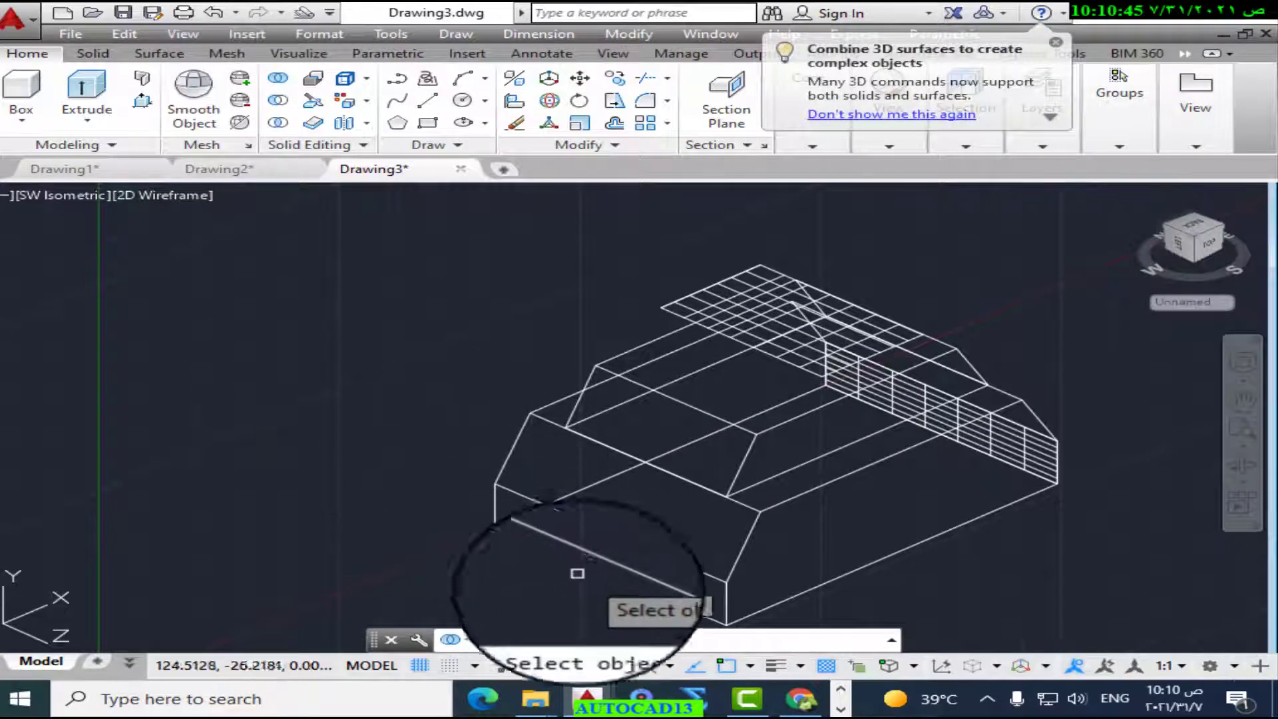
pyautogui.click(1071, 238)
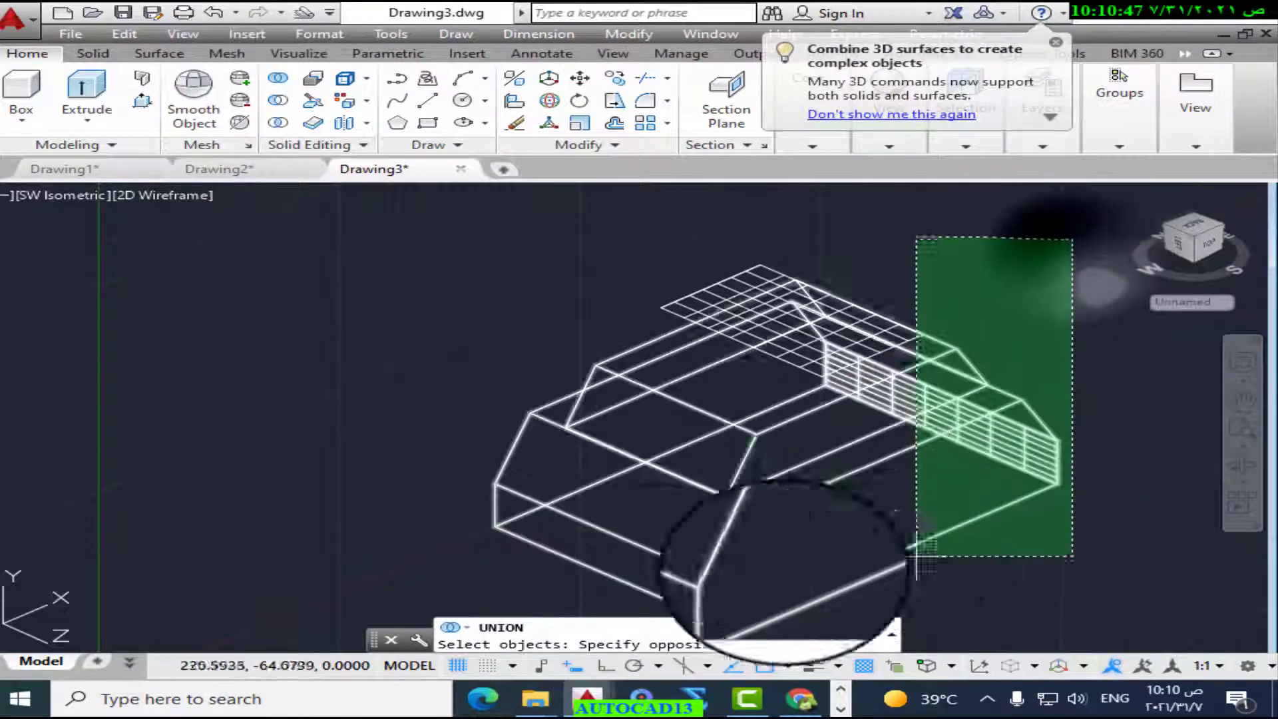
pyautogui.click(509, 564)
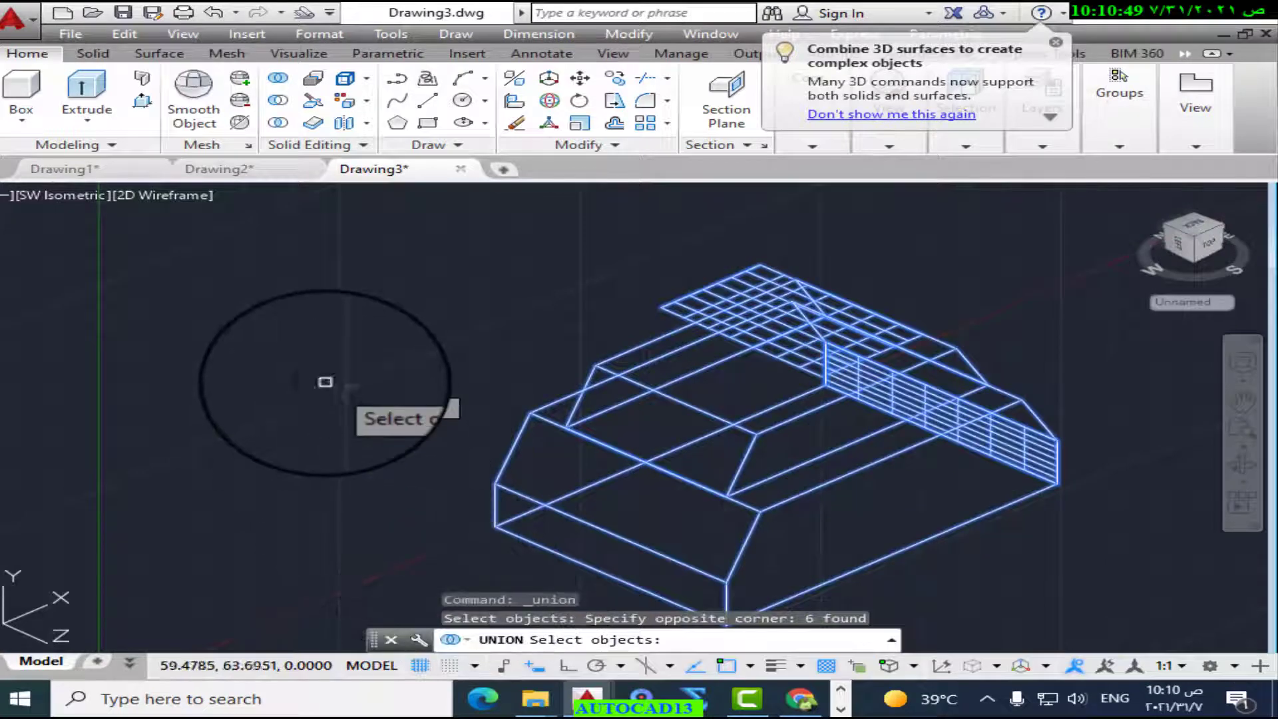
pyautogui.press('Return')
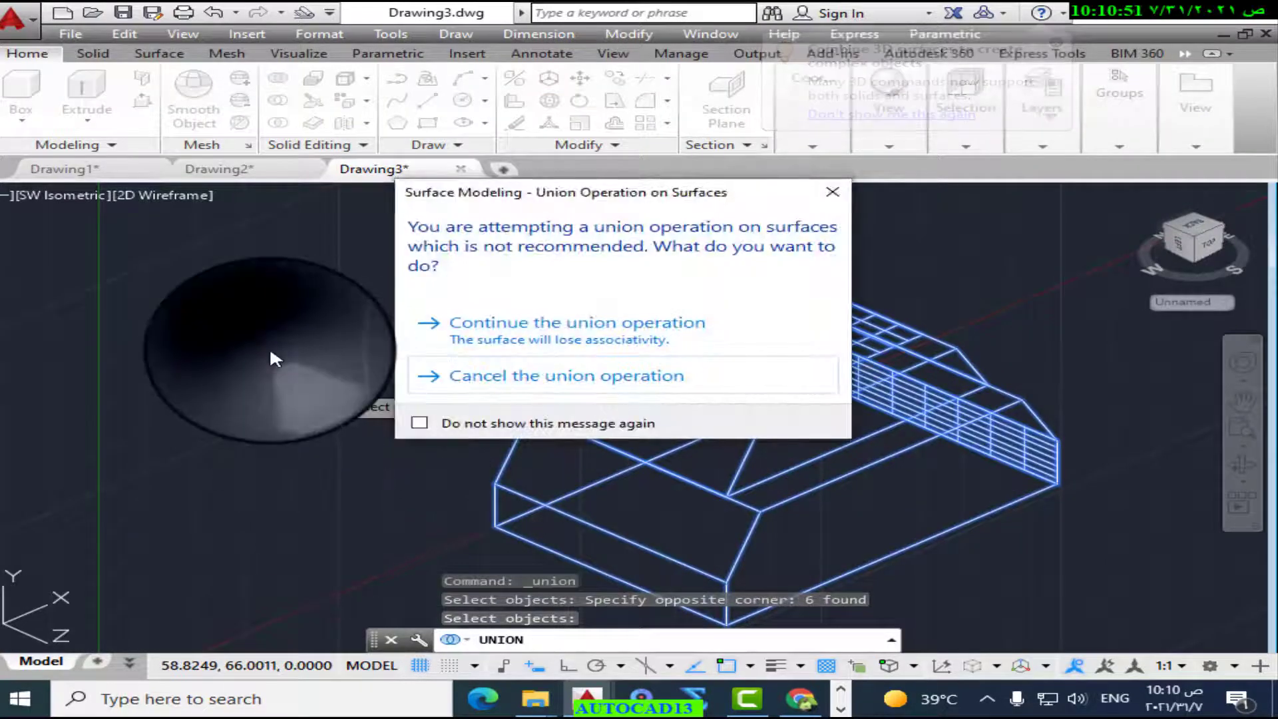
pyautogui.click(499, 337)
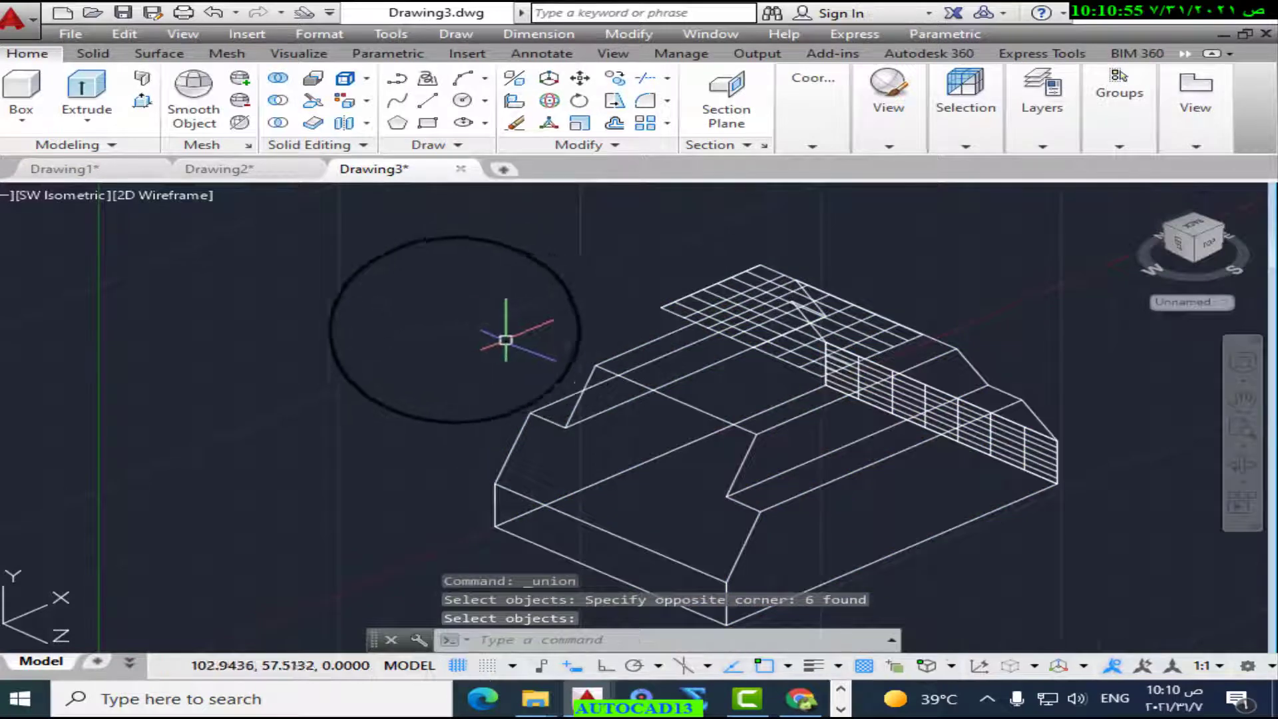
# Step: Try to repeat the UNION command on all the objects of the bracket
pyautogui.rightClick(508, 337)
pyautogui.click(518, 336)
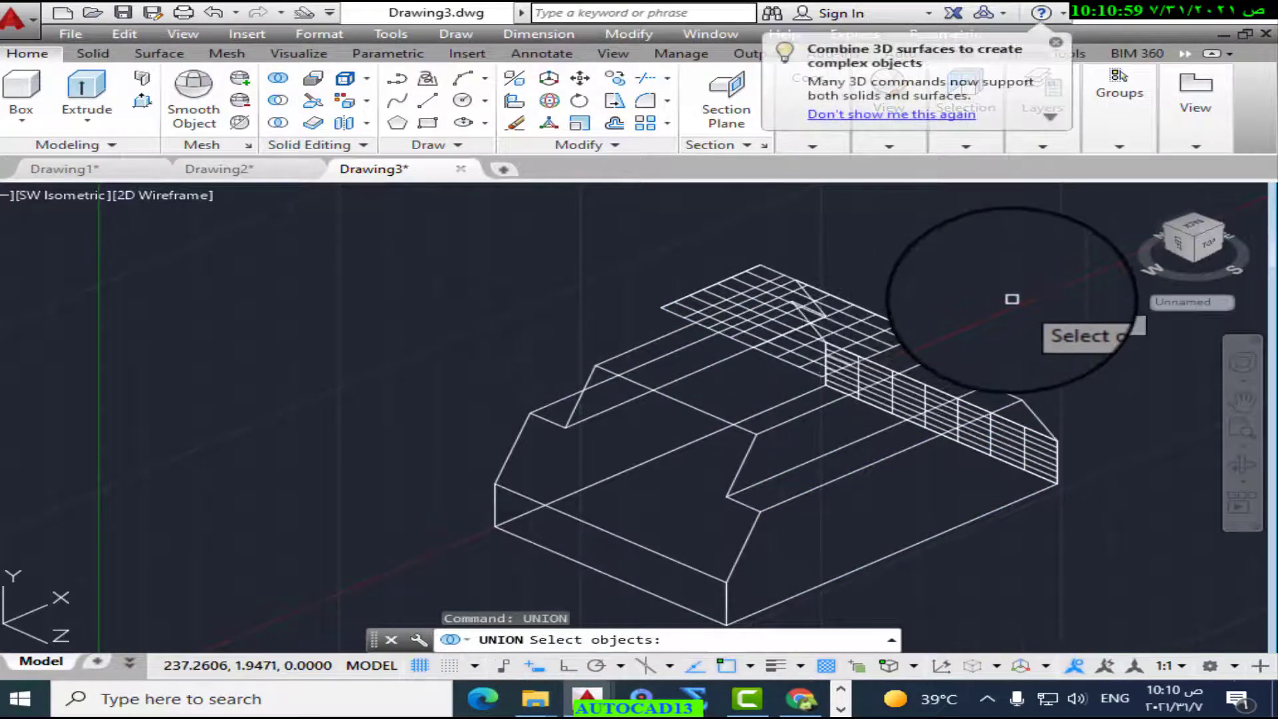
pyautogui.click(1050, 278)
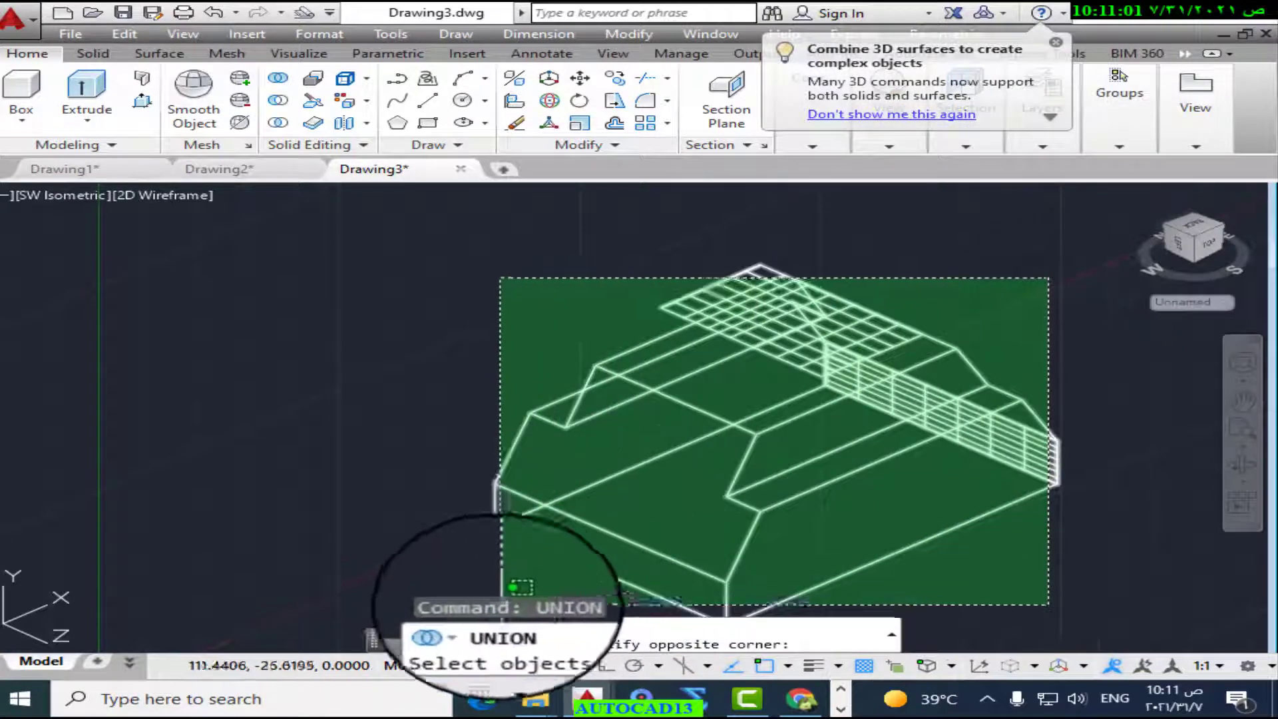
pyautogui.click(461, 611)
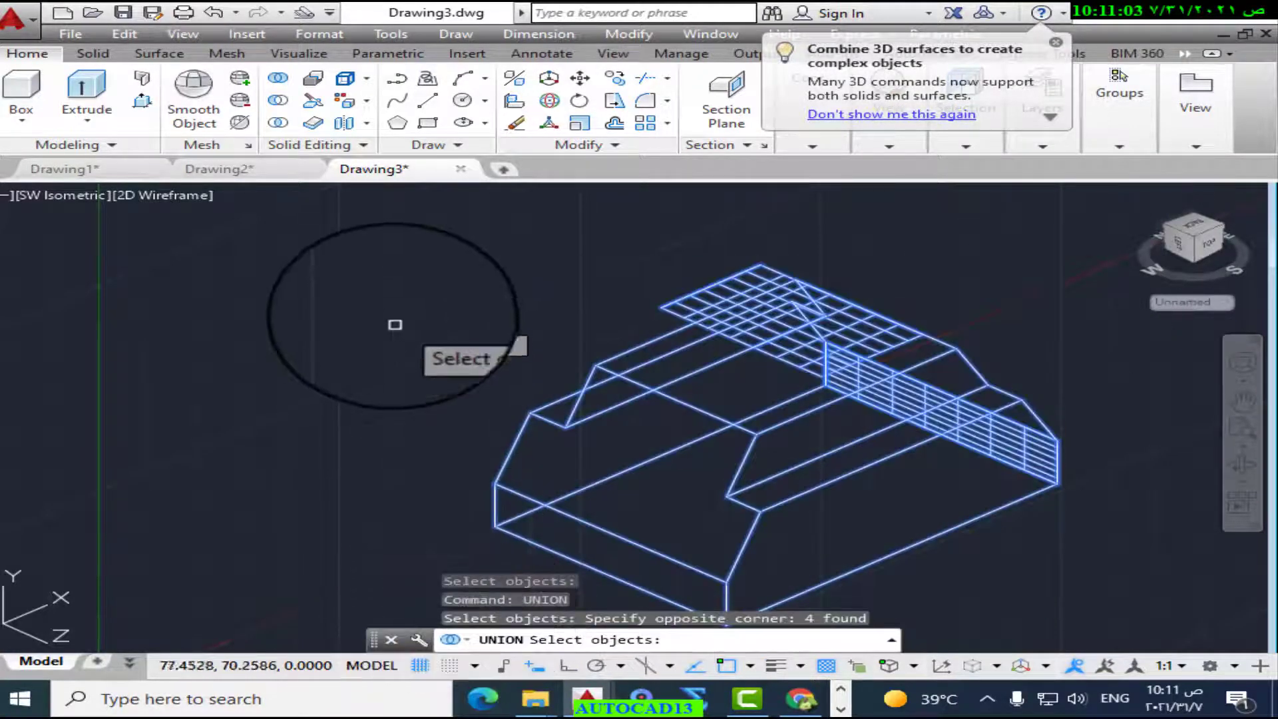
pyautogui.press('Return')
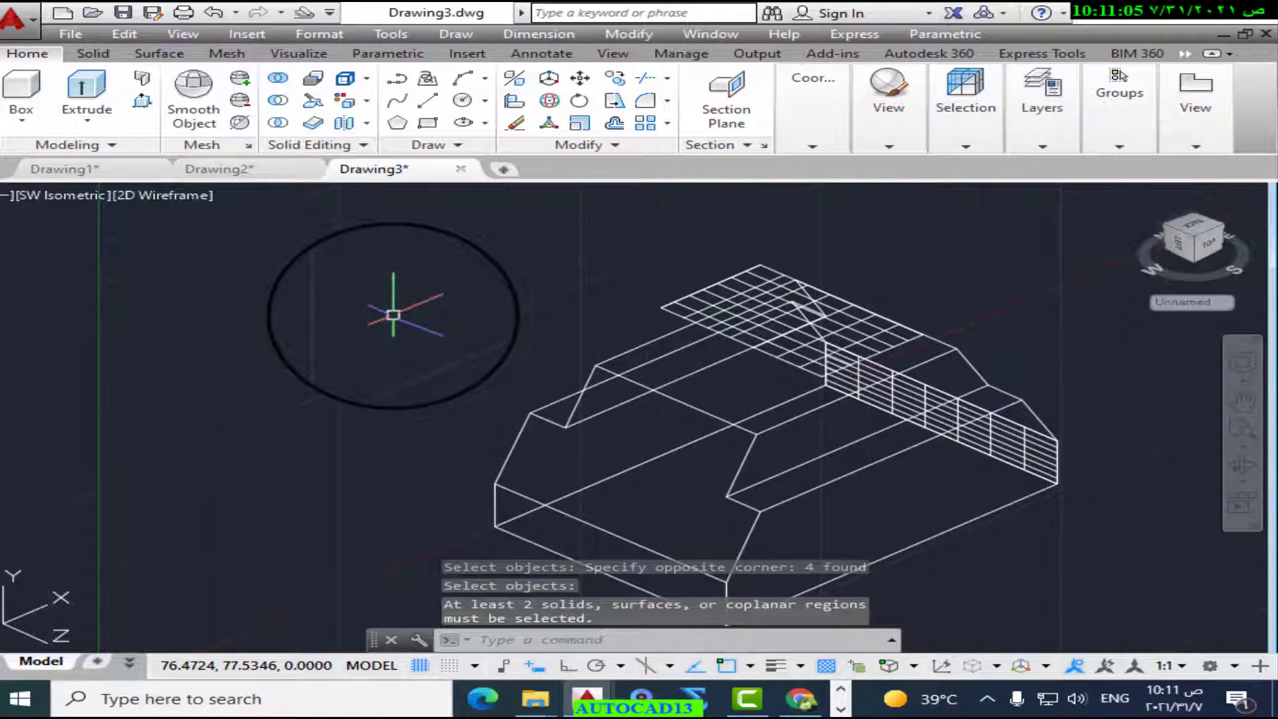
# Step: Set the visual style of the Drawing3 viewport to Realistic
pyautogui.click(170, 194)
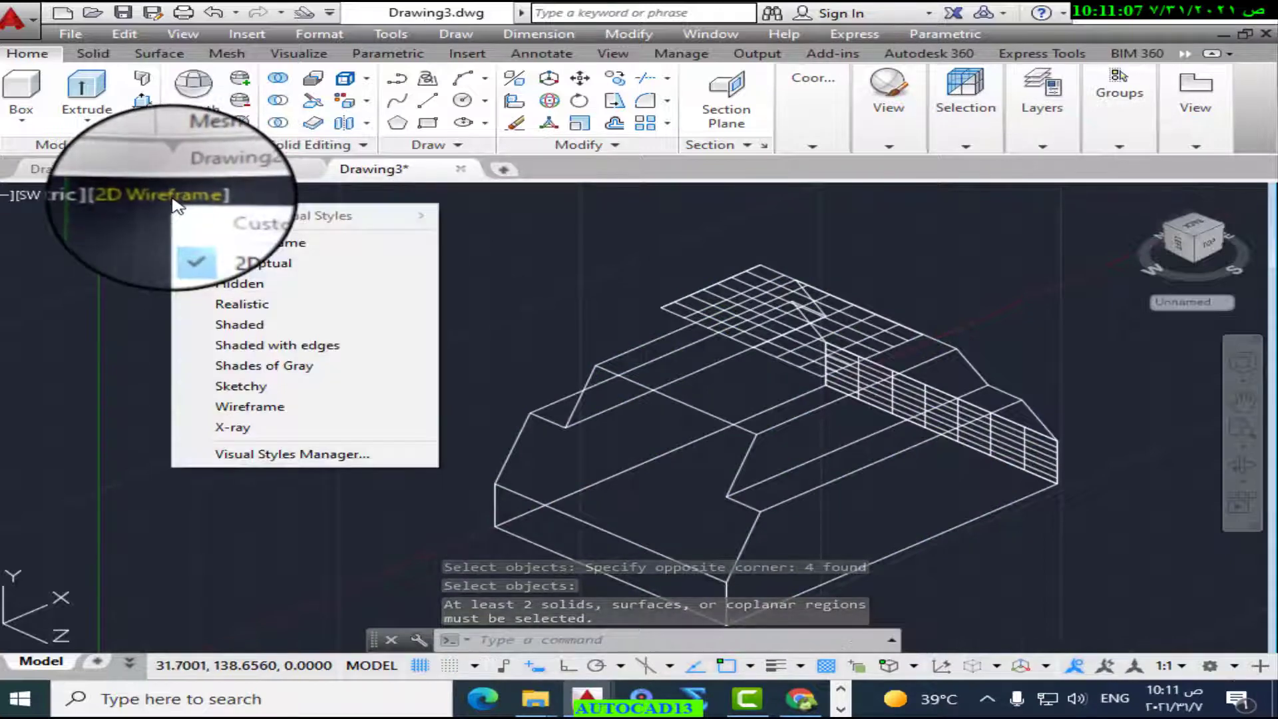
pyautogui.click(246, 303)
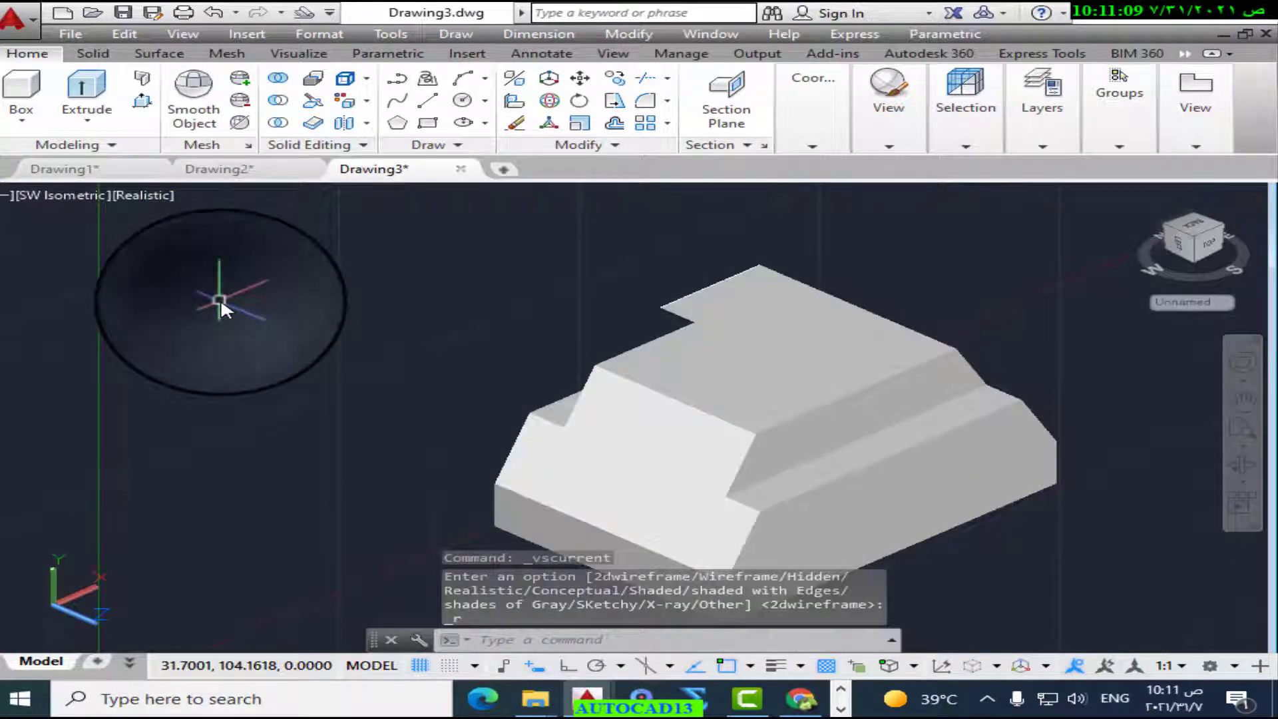
pyautogui.moveTo(221, 301); pyautogui.dragTo(423, 301, button='middle')
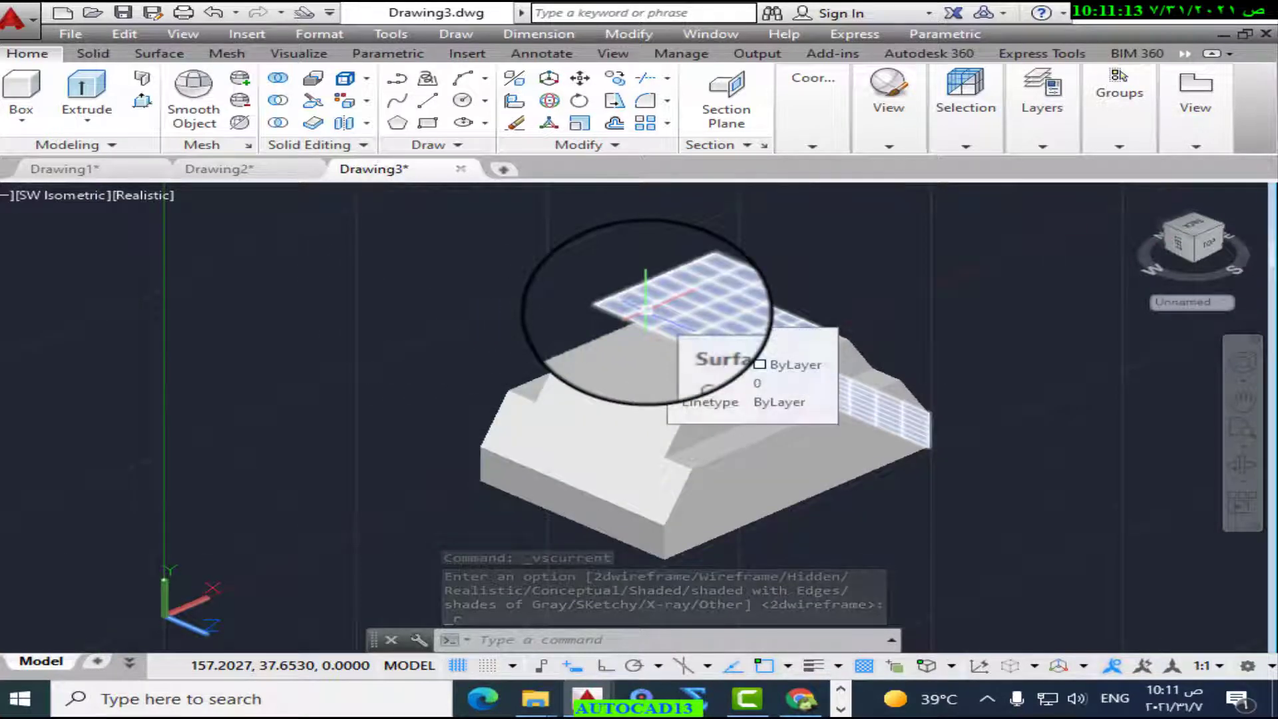
# Step: Delete the stray surface sticking out beside the top and far end of the solid bracket body
pyautogui.click(799, 348)
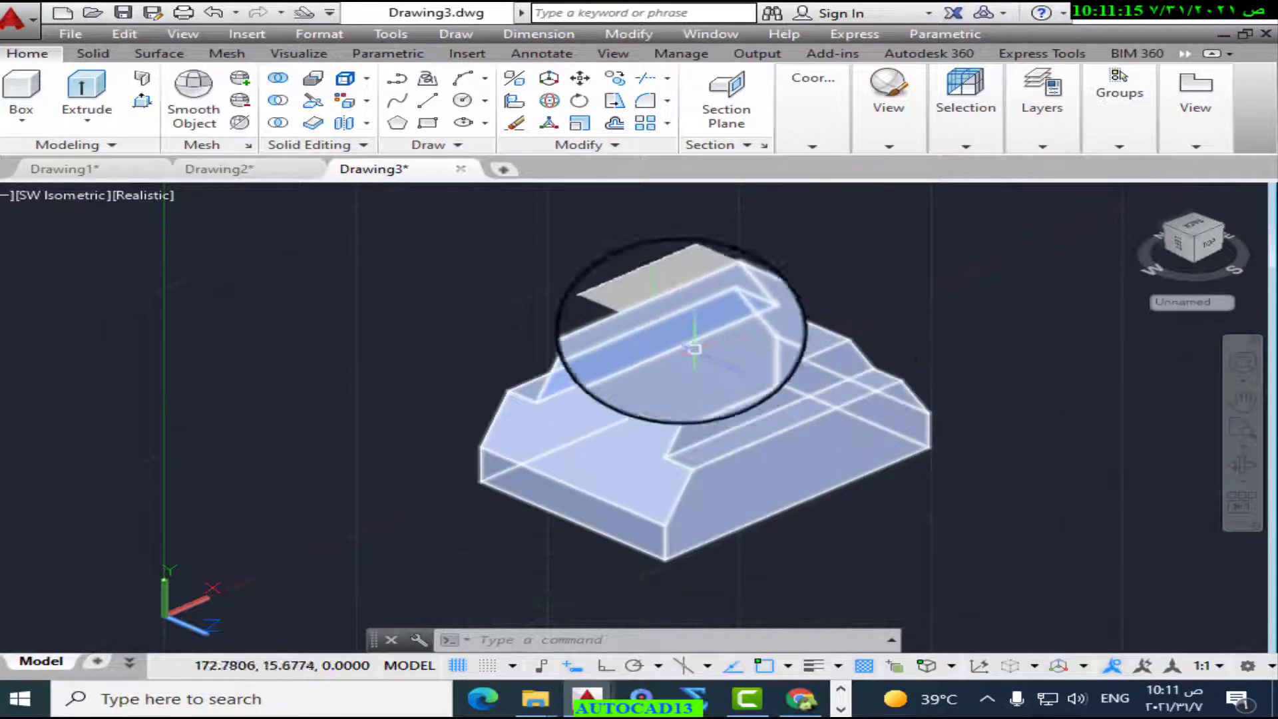
pyautogui.click(662, 293)
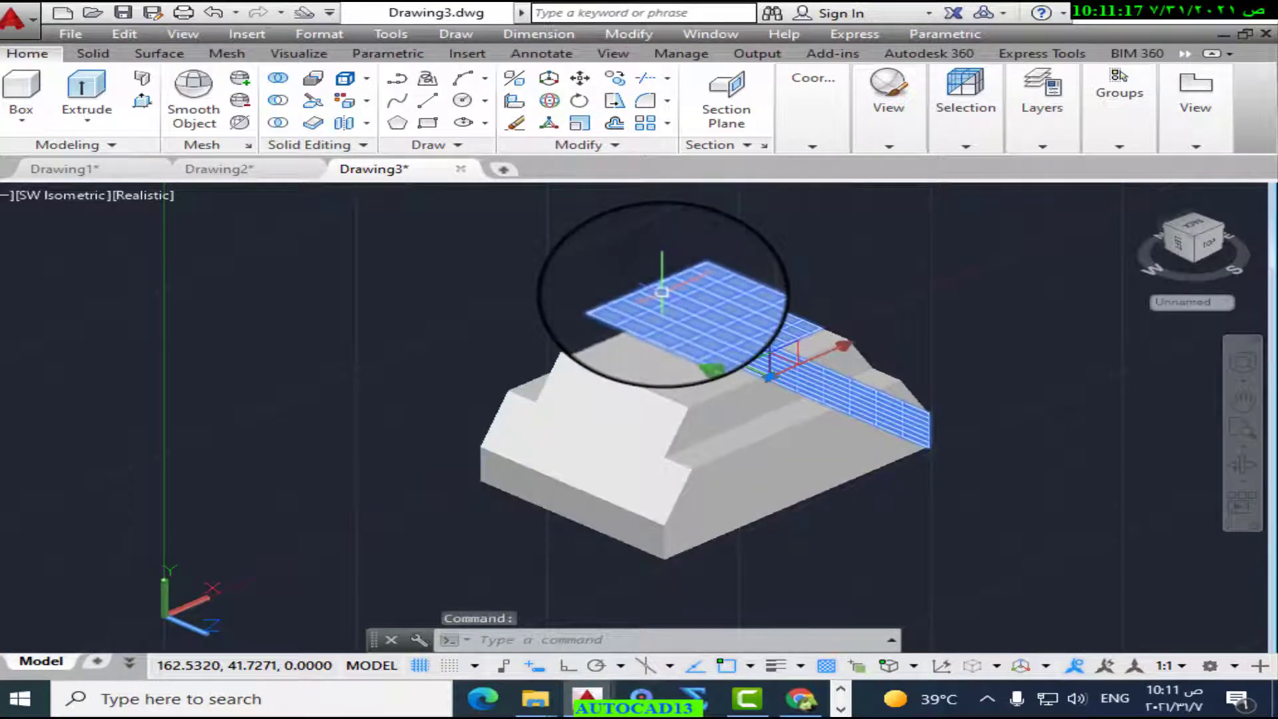
pyautogui.press('Delete')
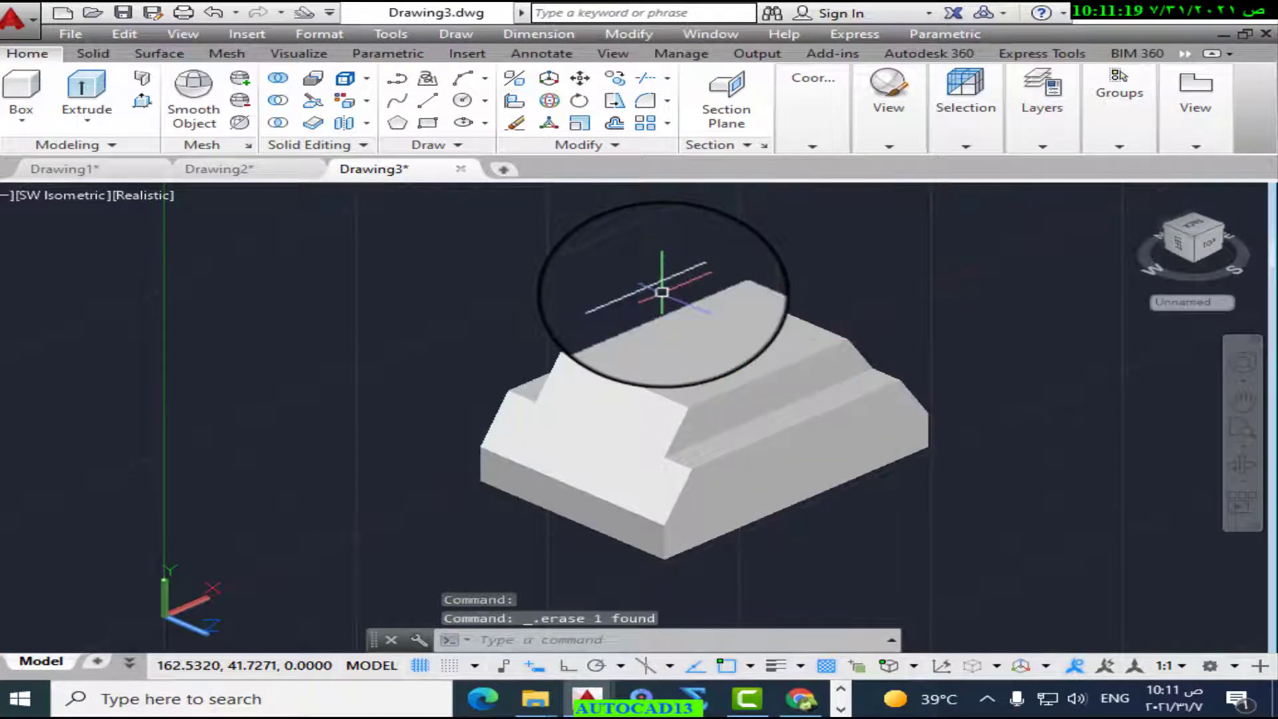
pyautogui.scroll(-3, 662, 293)
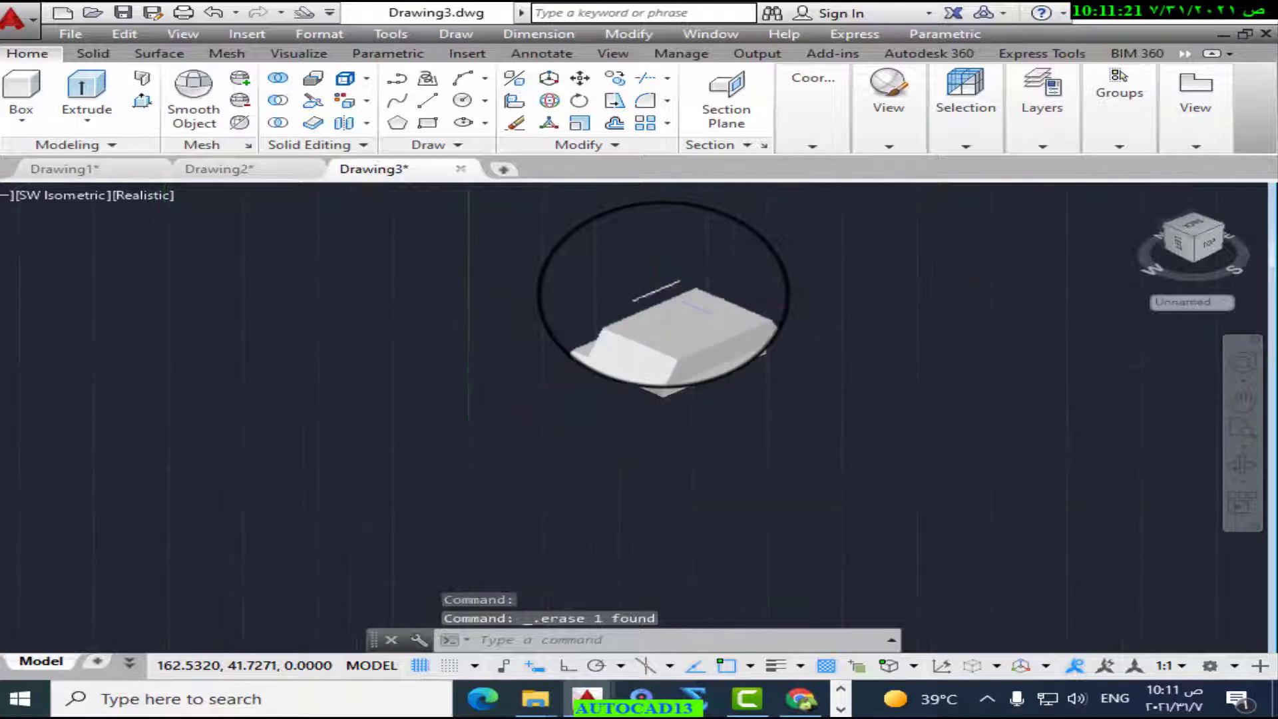
# Step: Delete the stray line left behind the upper edge of the united solid body
pyautogui.scroll(2, 662, 293)
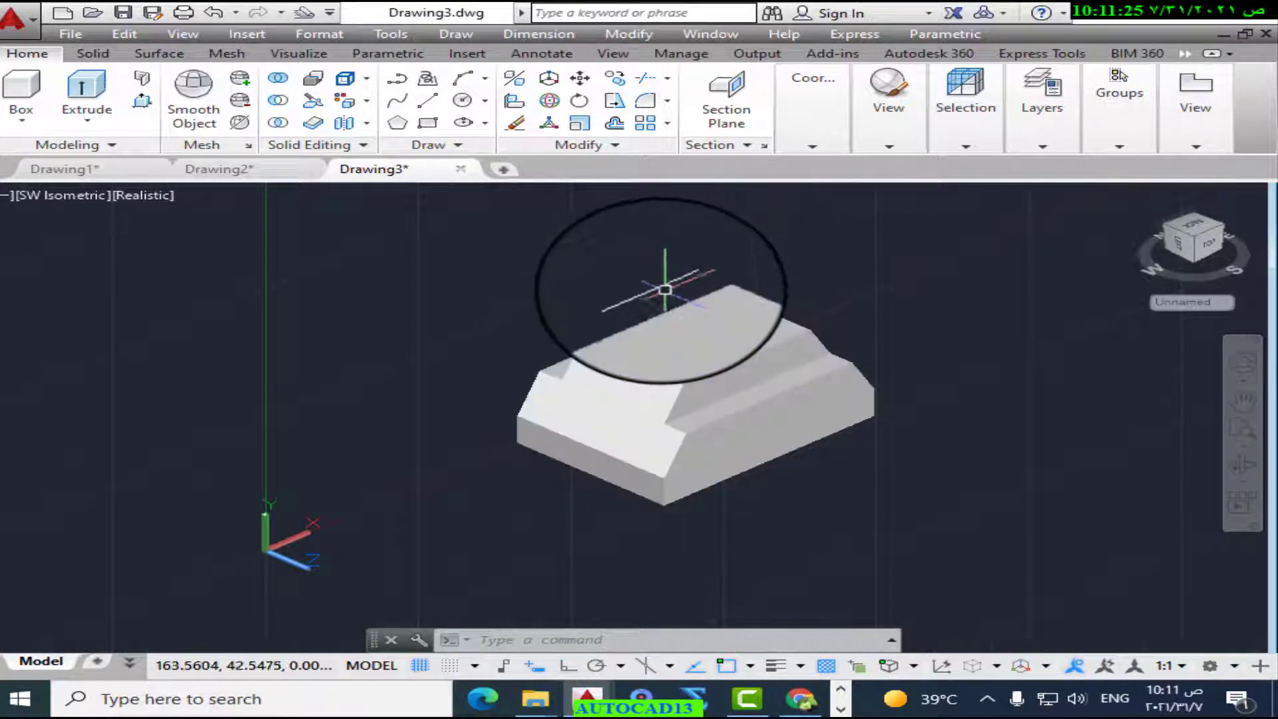
pyautogui.click(657, 289)
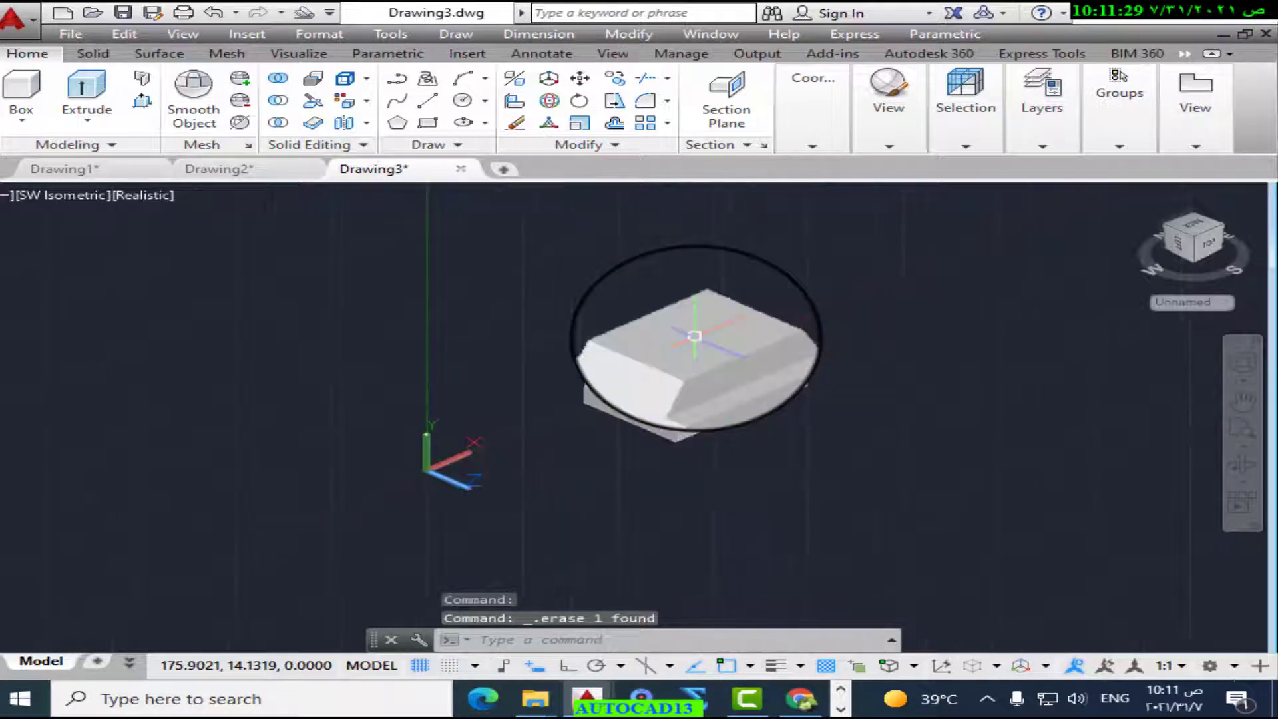
# Step: Examine the united body from its other side and check the cylinder's dimensions in the Drawing1 reference, then return to Drawing3
pyautogui.scroll(4, 694, 336)
pyautogui.scroll(-3, 695, 339)
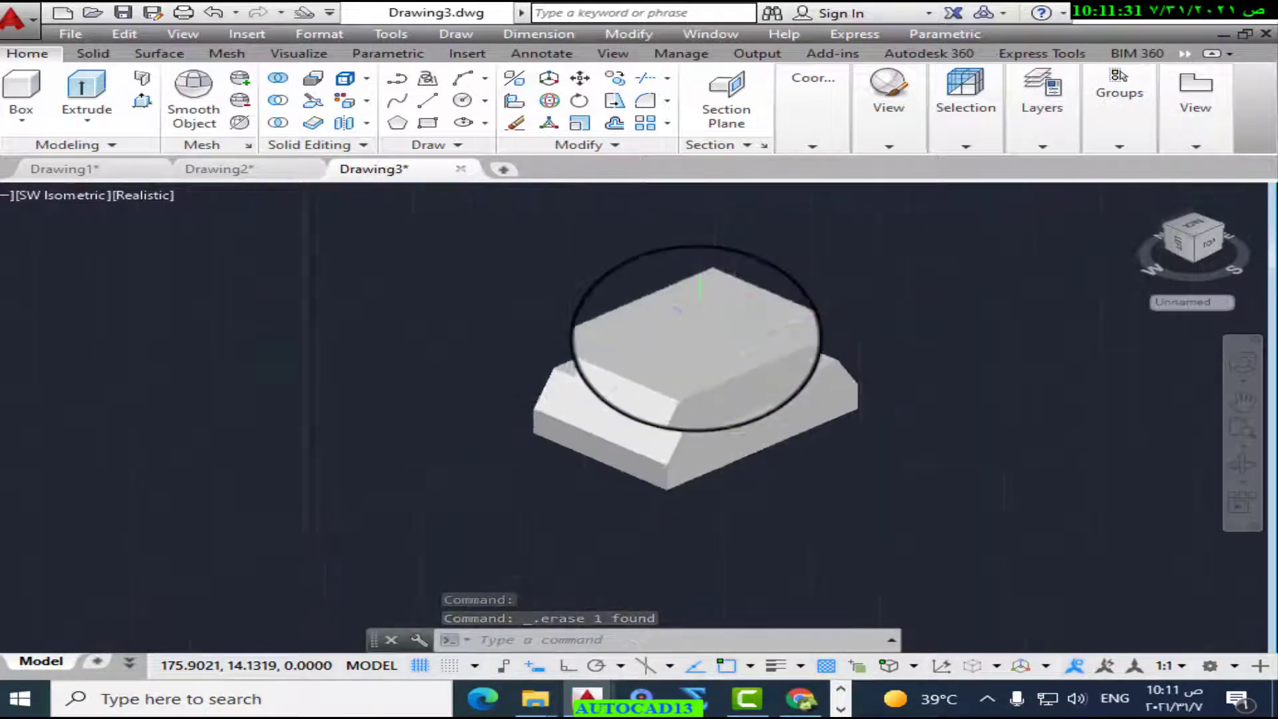
pyautogui.scroll(4, 696, 337)
pyautogui.scroll(-5, 694, 336)
pyautogui.scroll(3, 694, 336)
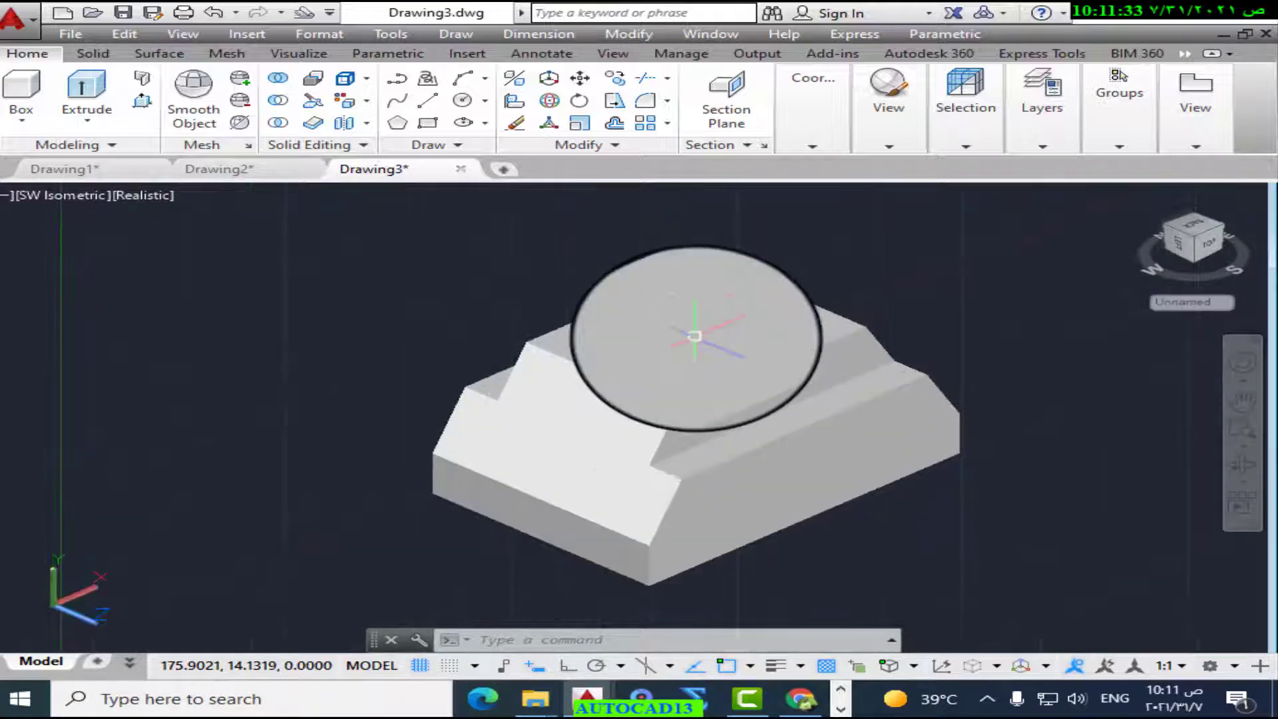
pyautogui.scroll(-4, 694, 336)
pyautogui.scroll(4, 694, 336)
pyautogui.scroll(-2, 694, 336)
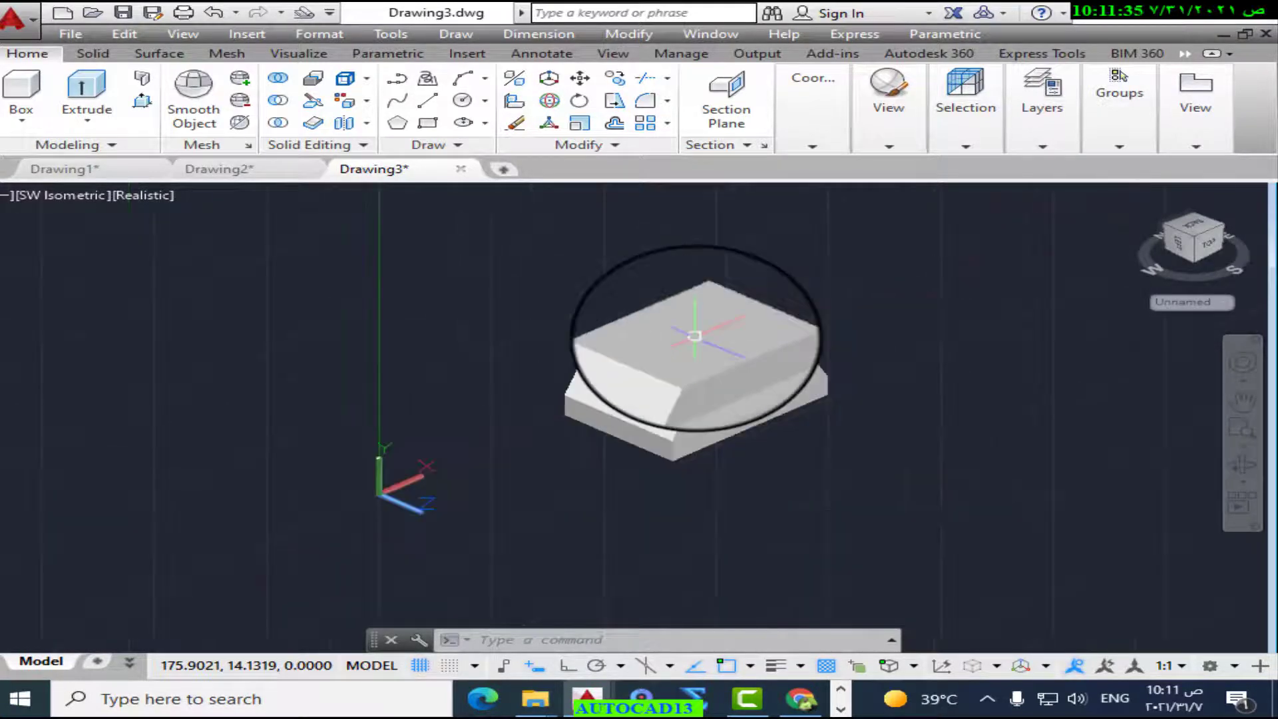
pyautogui.click(1242, 464)
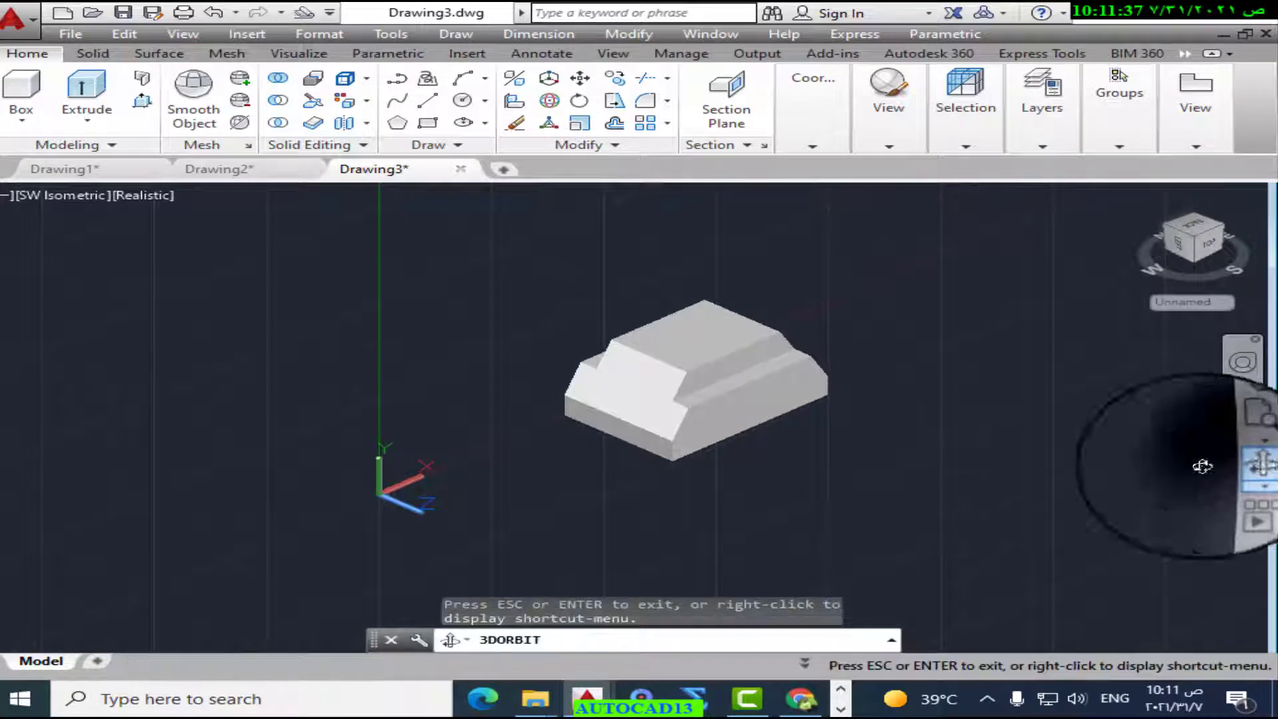
pyautogui.moveTo(870, 388); pyautogui.dragTo(746, 412)
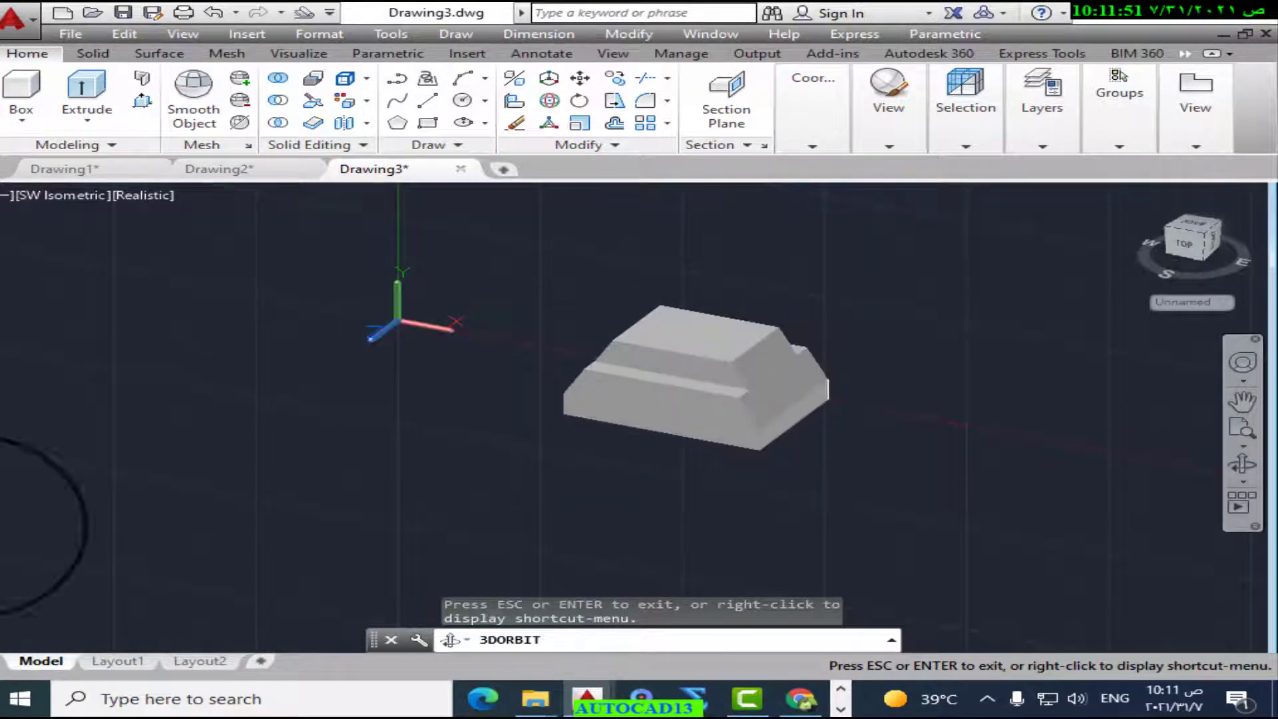
pyautogui.click(107, 172)
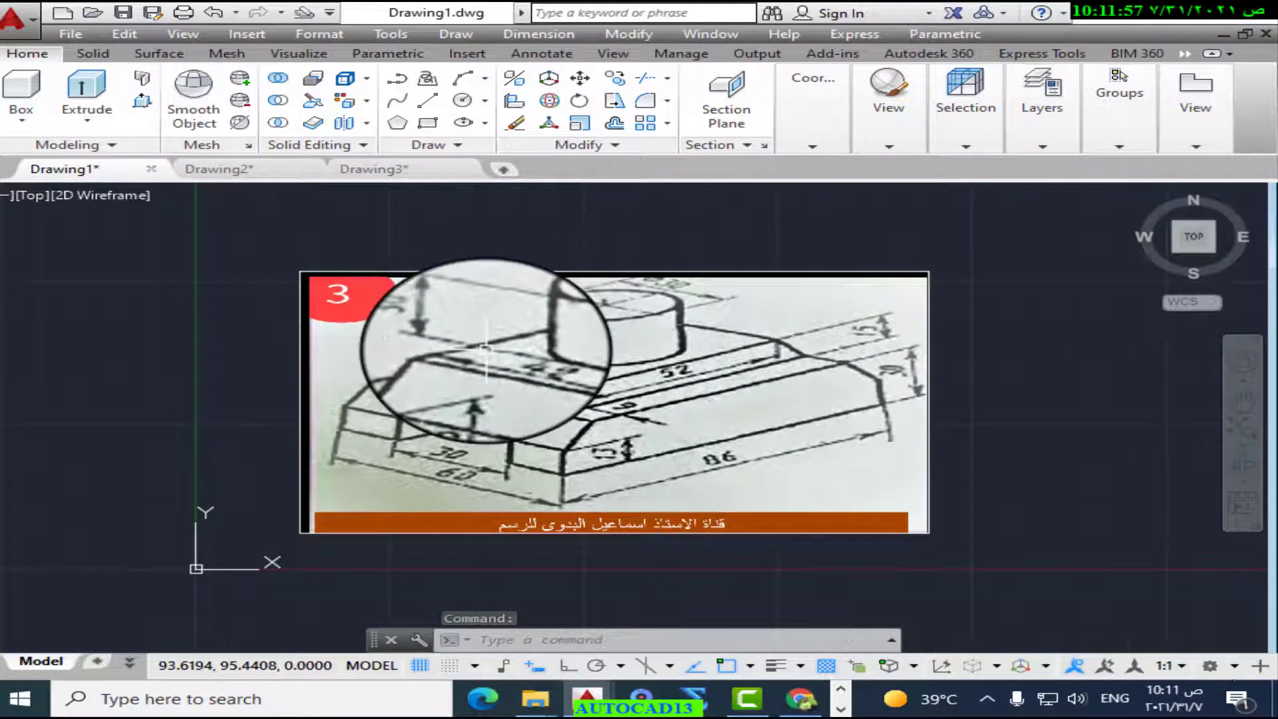
pyautogui.click(388, 172)
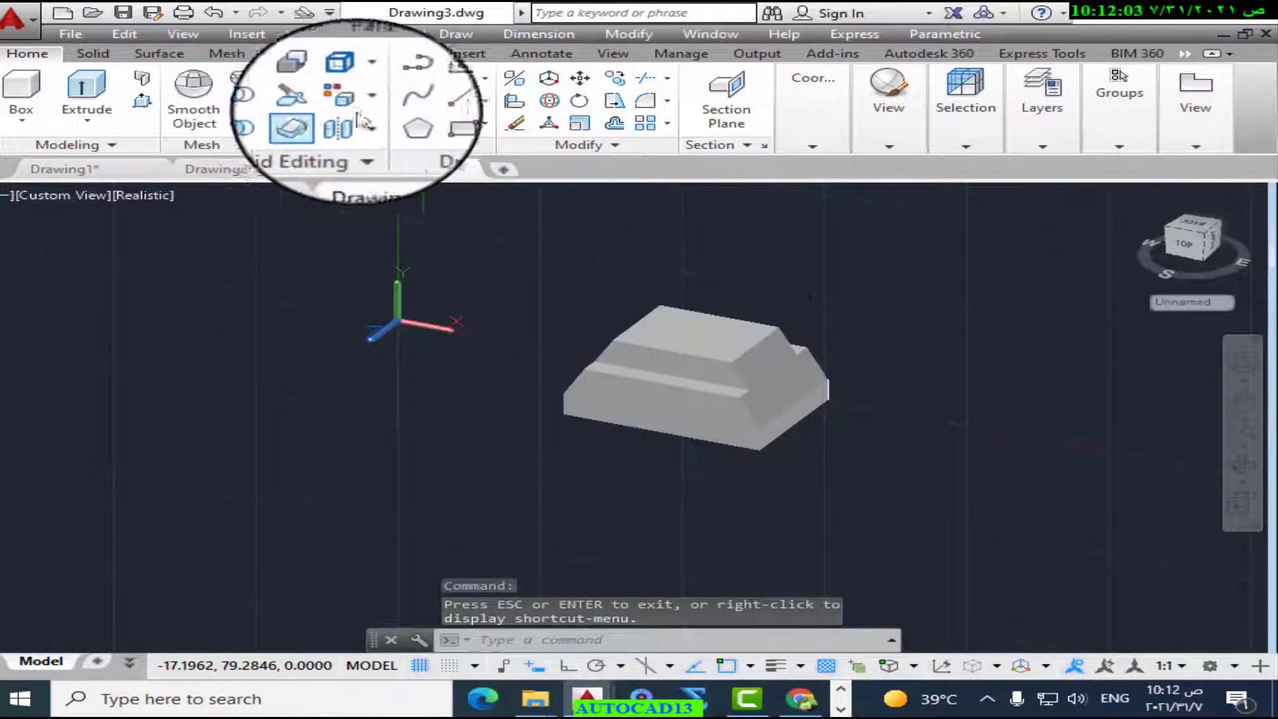
# Step: Draw a diagonal line across the body's top face between two opposite corners
pyautogui.click(731, 362)
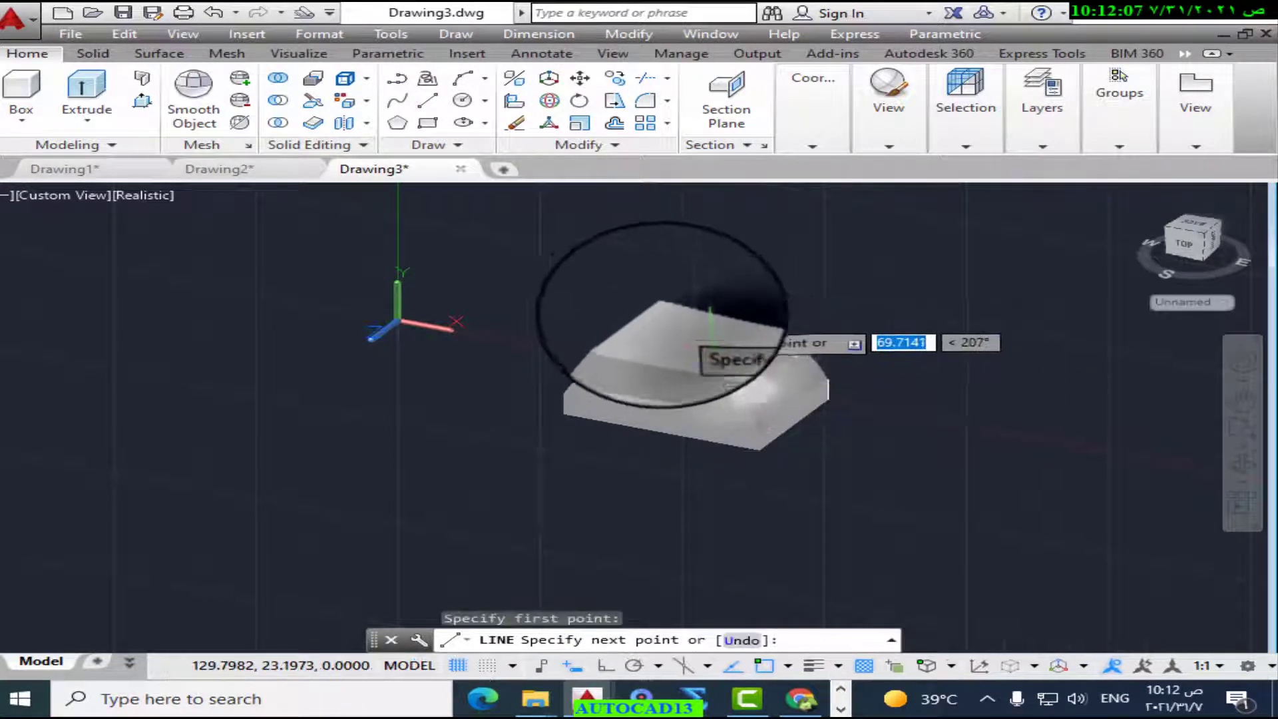
pyautogui.click(659, 304)
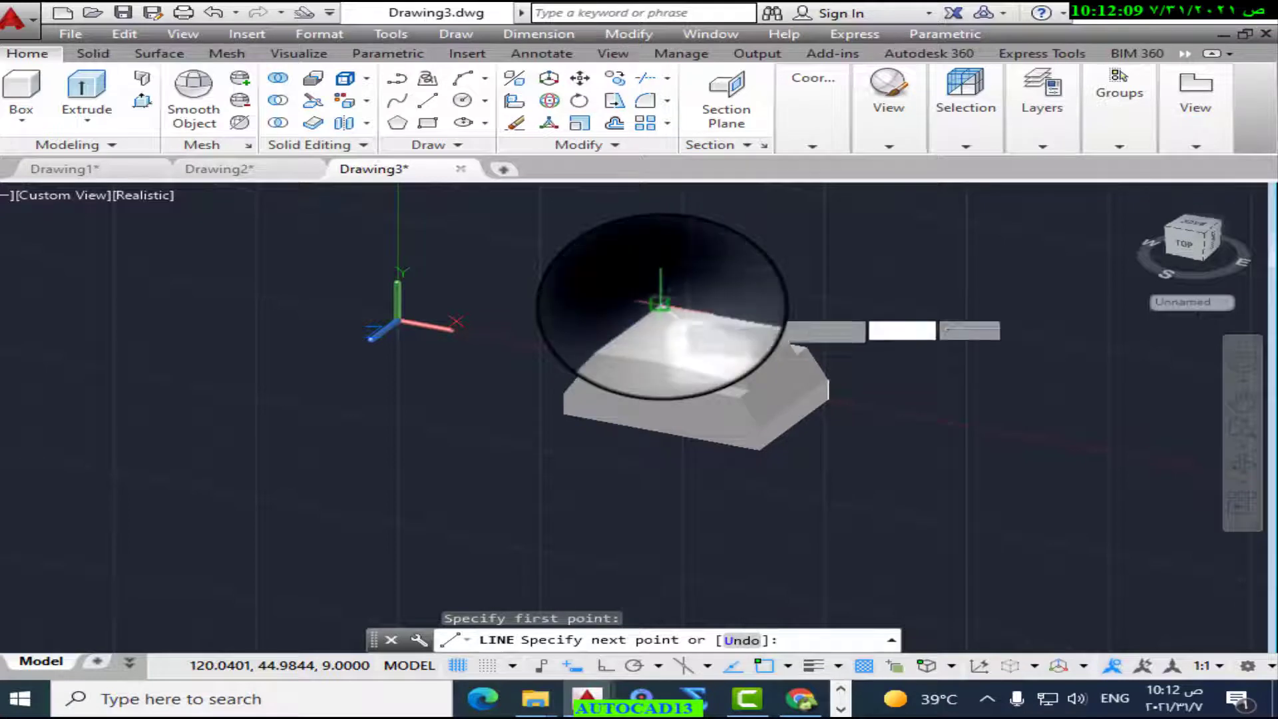
pyautogui.rightClick(658, 303)
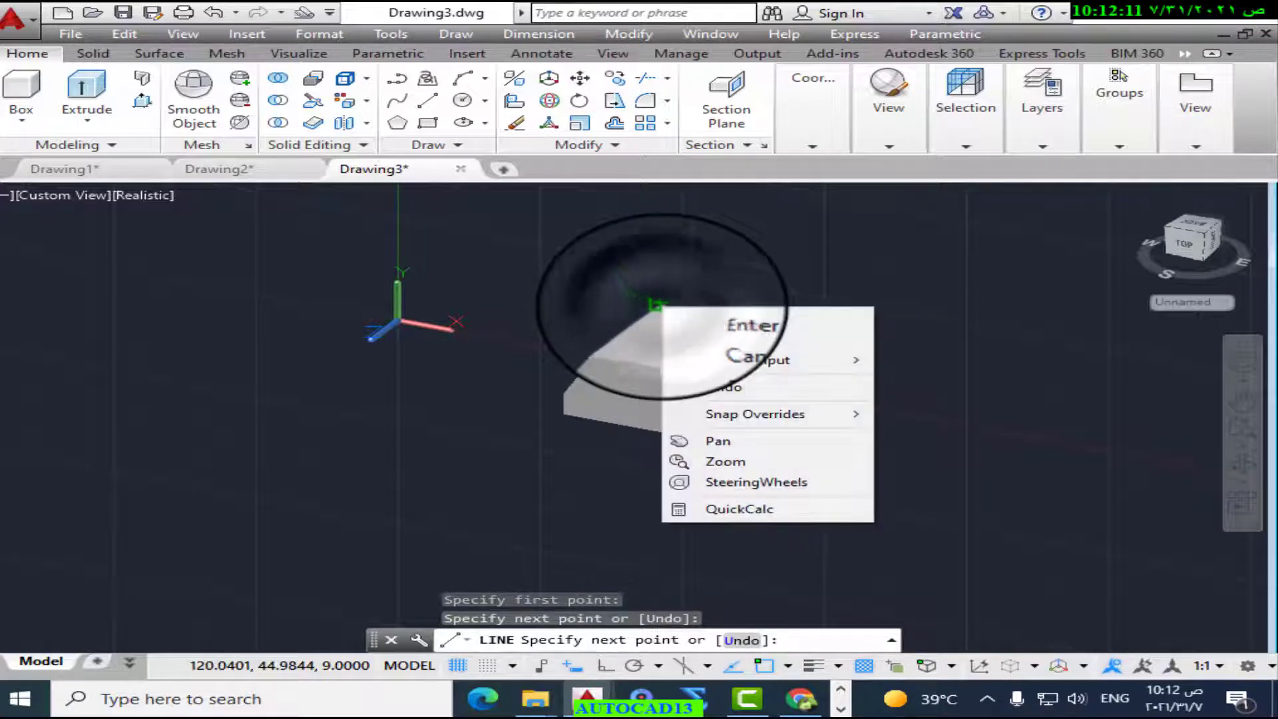
pyautogui.click(682, 319)
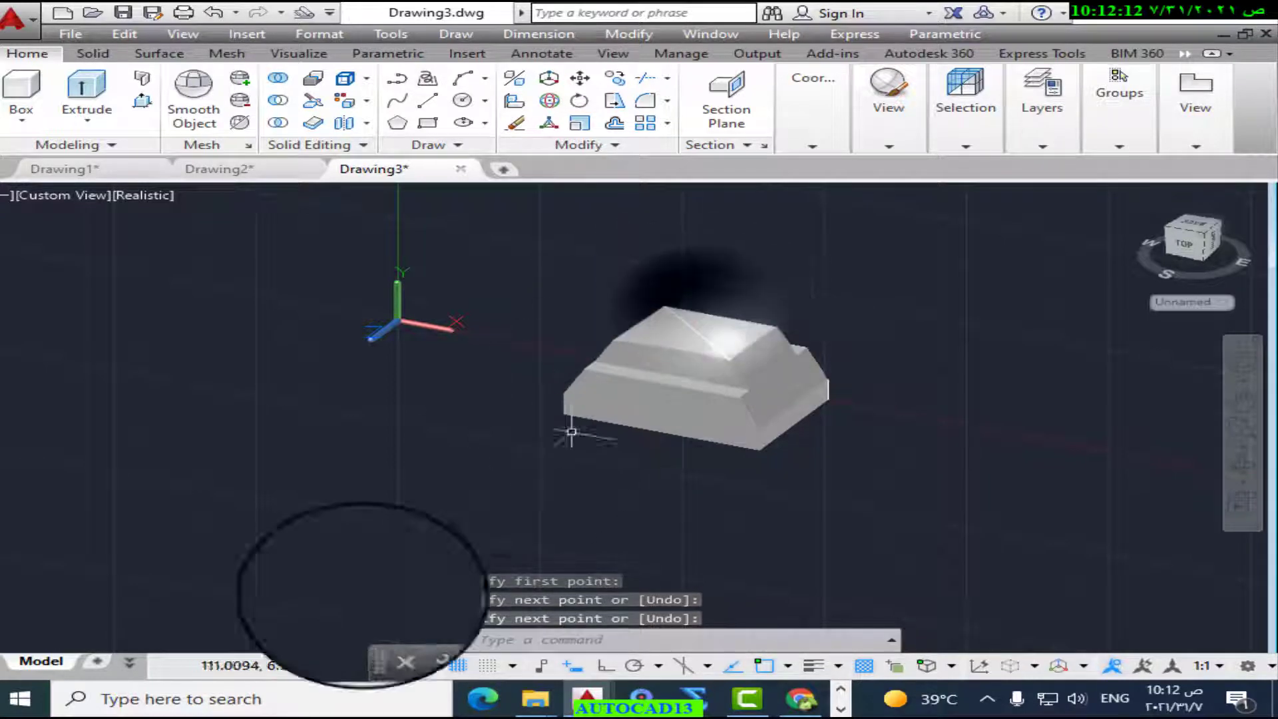
pyautogui.click(472, 103)
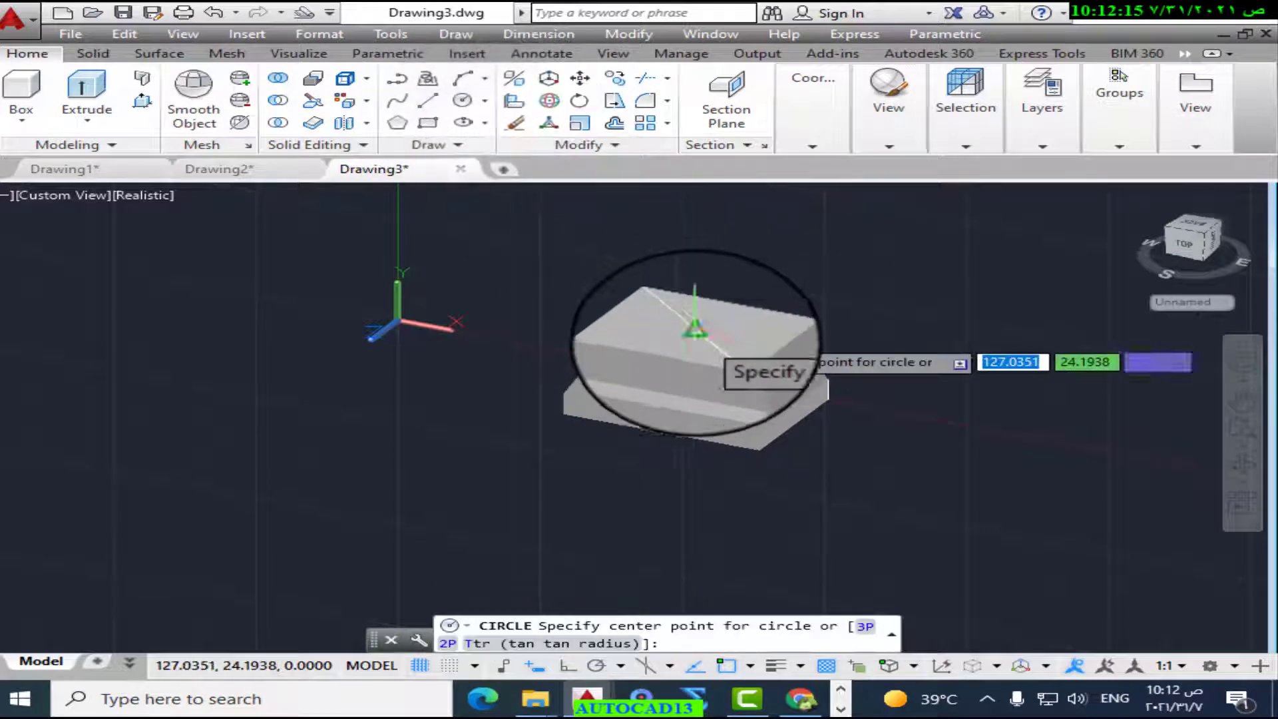
pyautogui.click(692, 334)
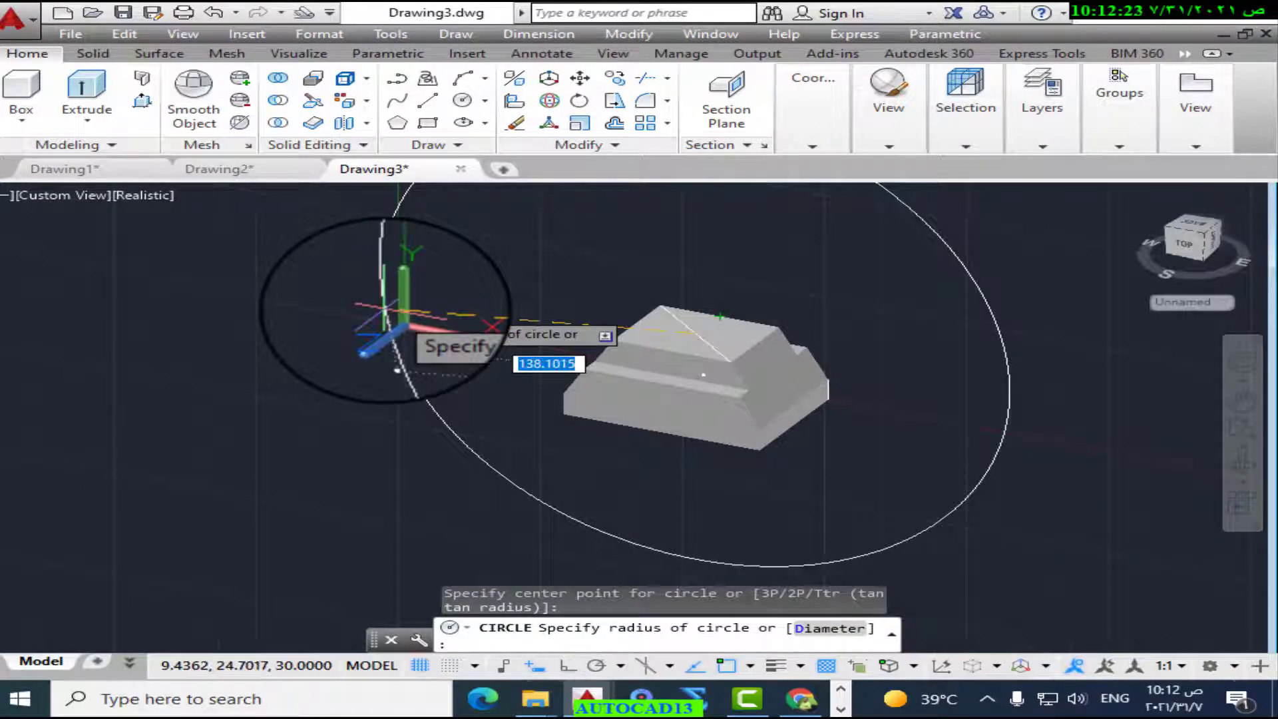
pyautogui.rightClick(385, 310)
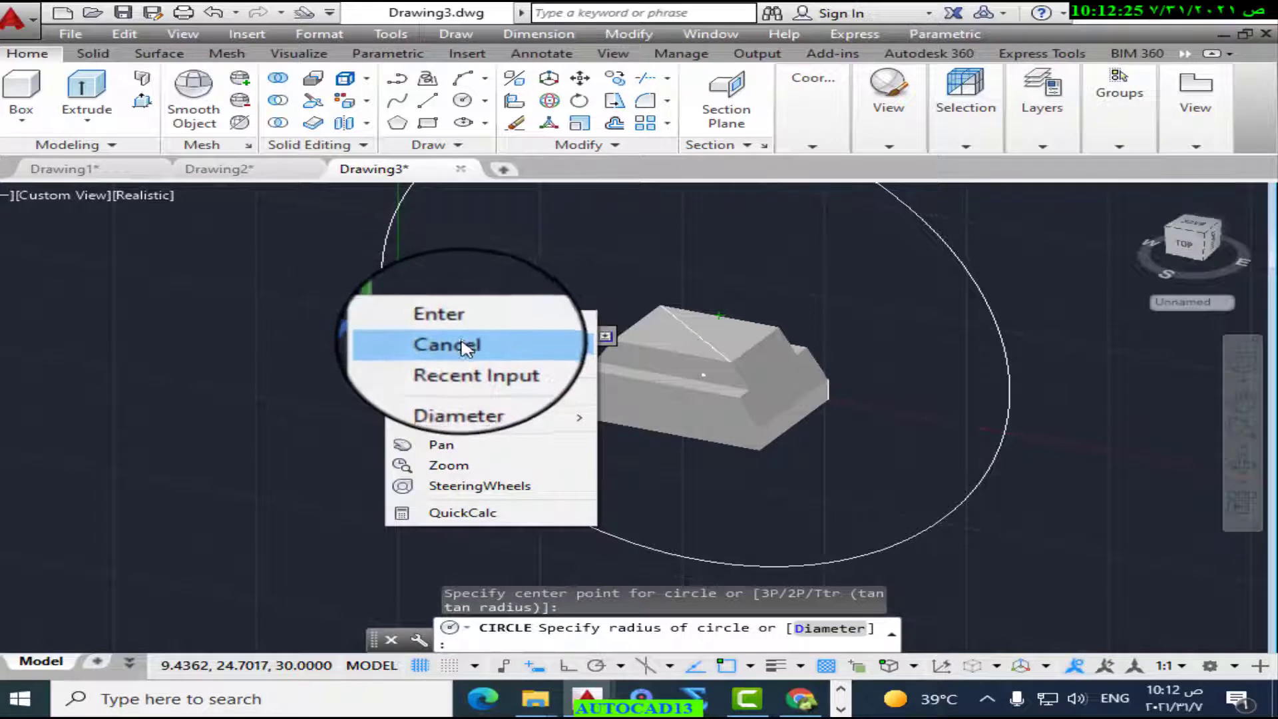
pyautogui.click(461, 342)
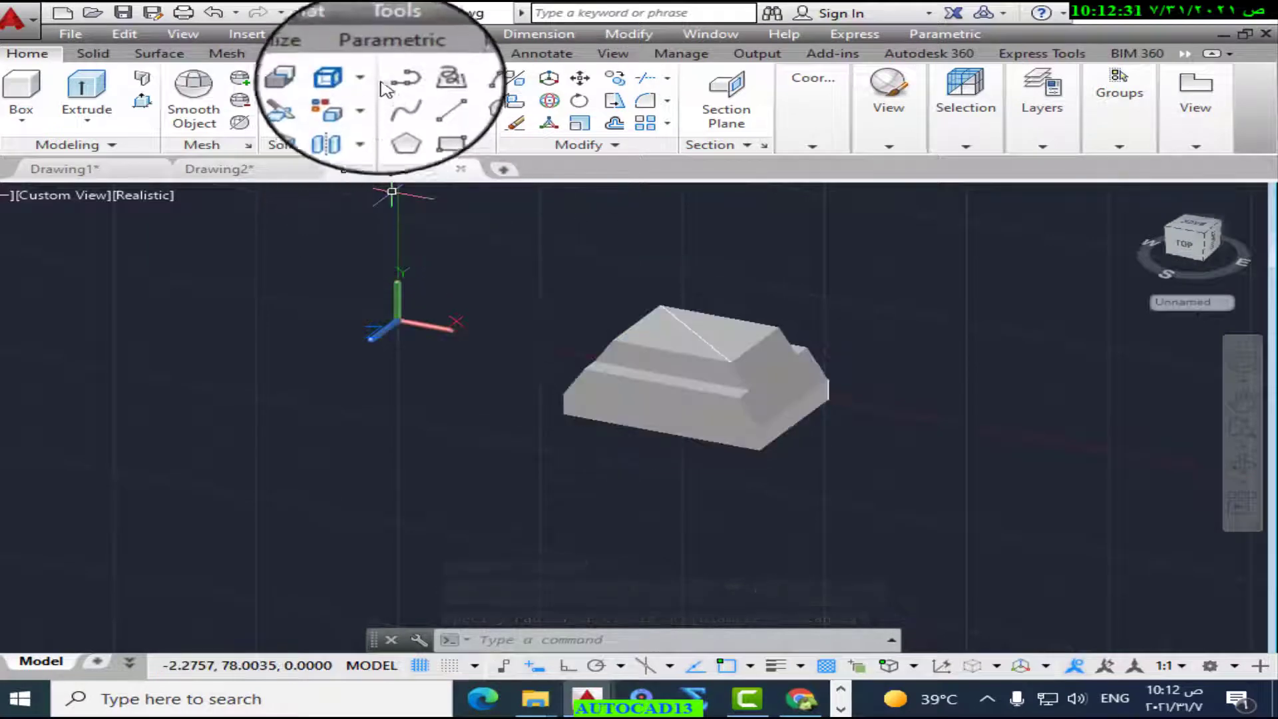
# Step: Set a three-point UCS on the top face, with the origin at one corner, X along the long edge and Y across the face
pyautogui.click(300, 55)
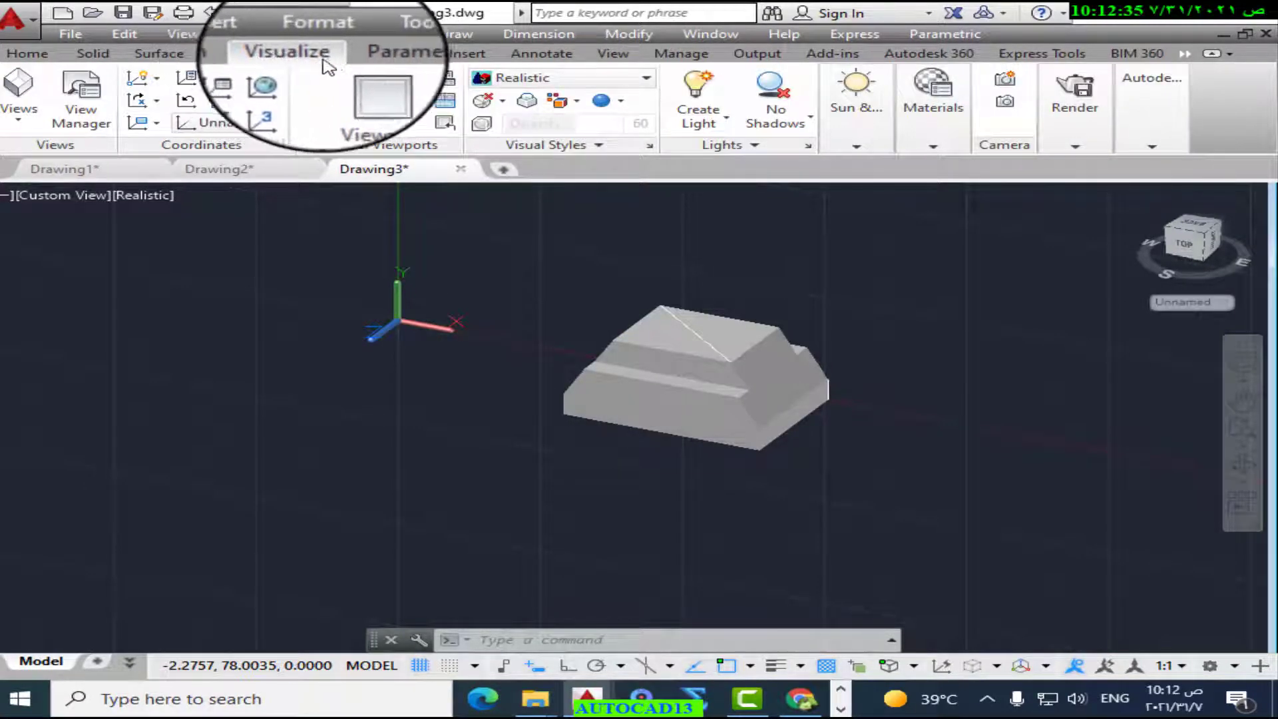
pyautogui.click(282, 100)
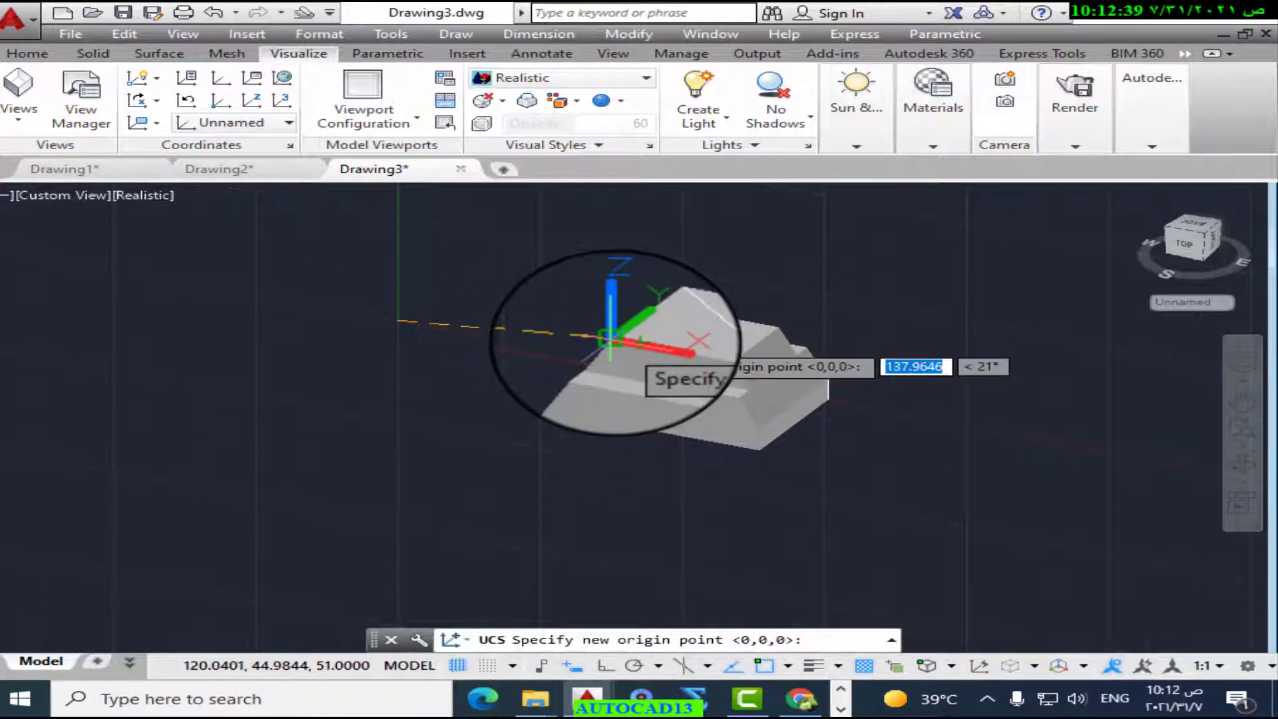
pyautogui.click(610, 339)
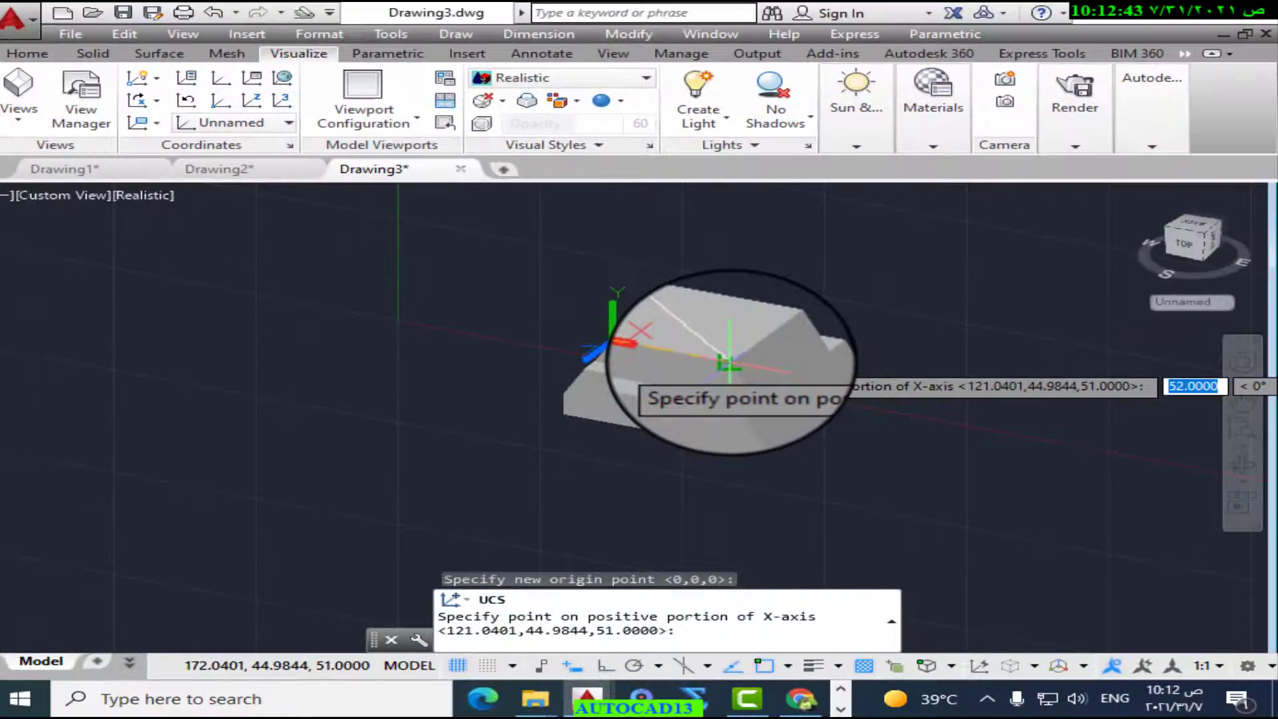
pyautogui.click(728, 364)
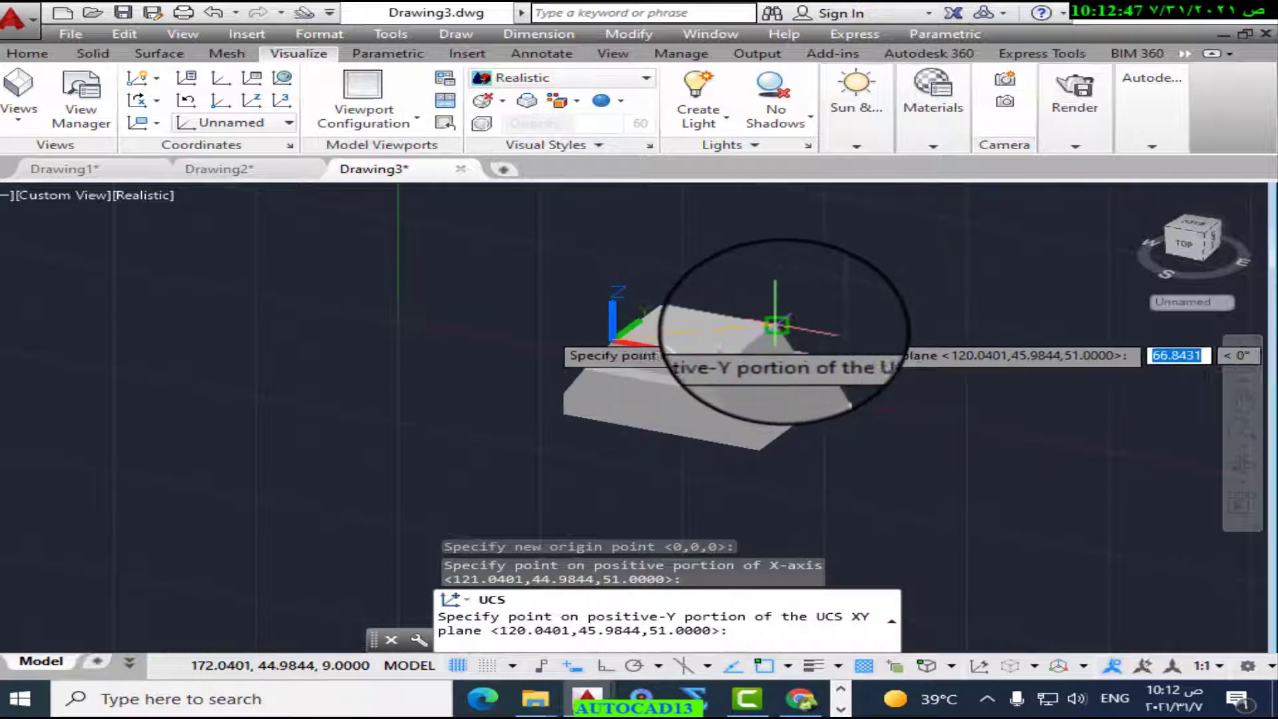
pyautogui.click(780, 325)
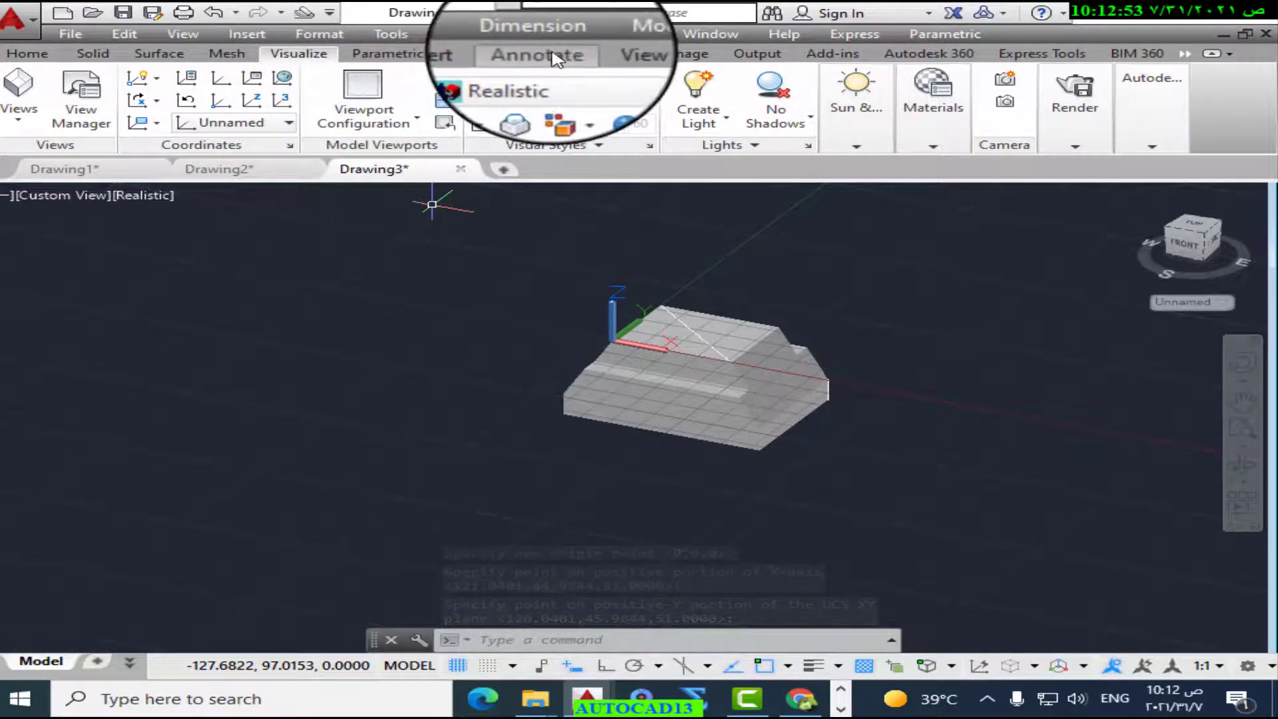
# Step: Draw a circle of radius 15 on the top face, centred on the midpoint of the diagonal line
pyautogui.click(27, 53)
pyautogui.click(462, 100)
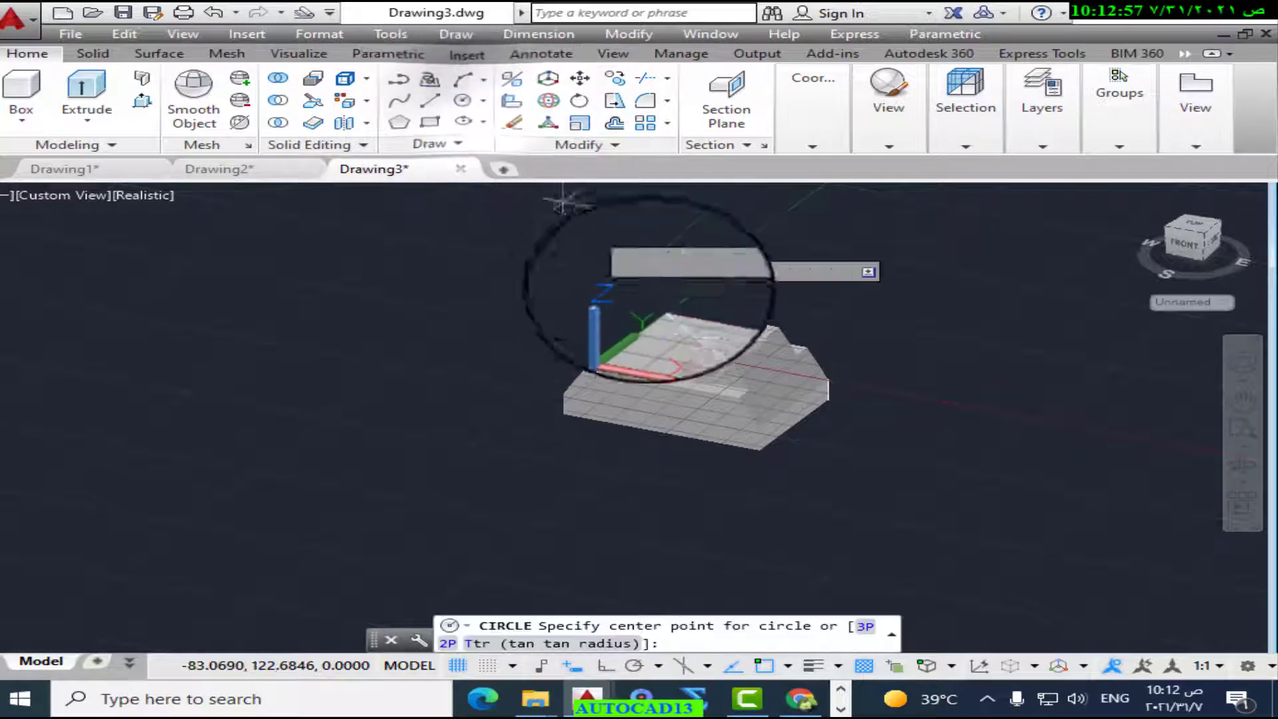
pyautogui.click(695, 333)
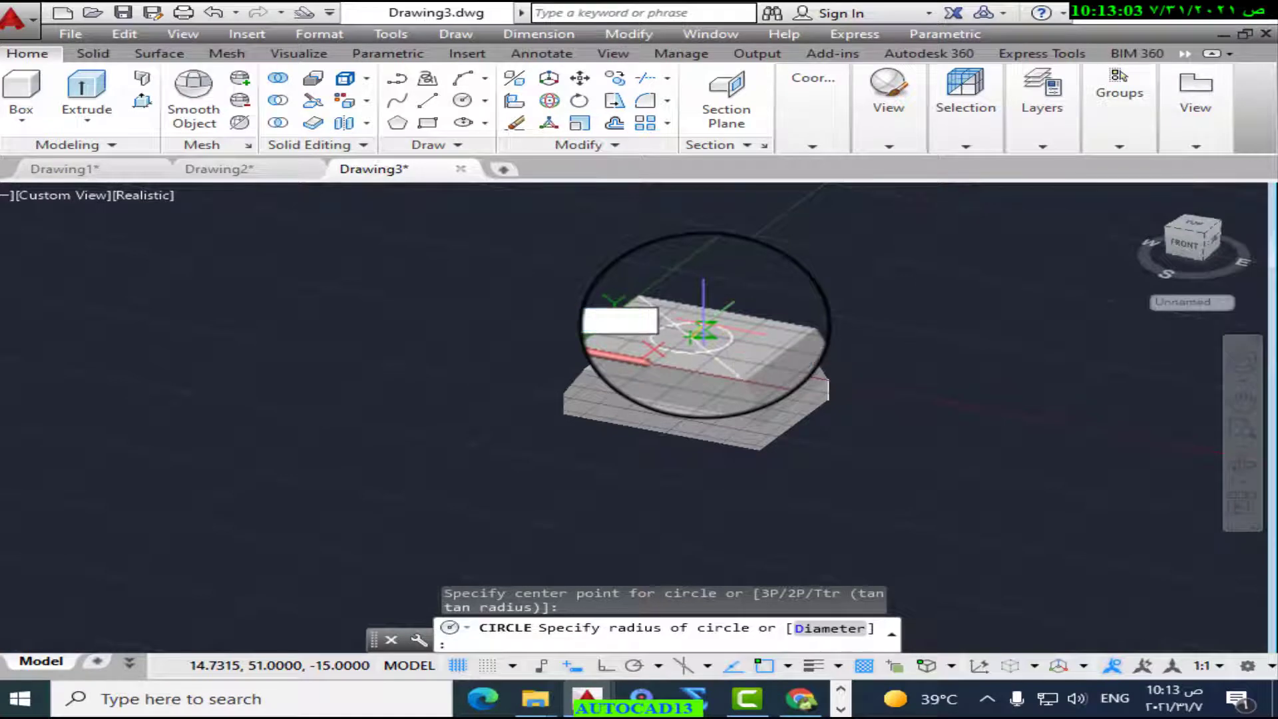
pyautogui.write('15')
pyautogui.press('Return')
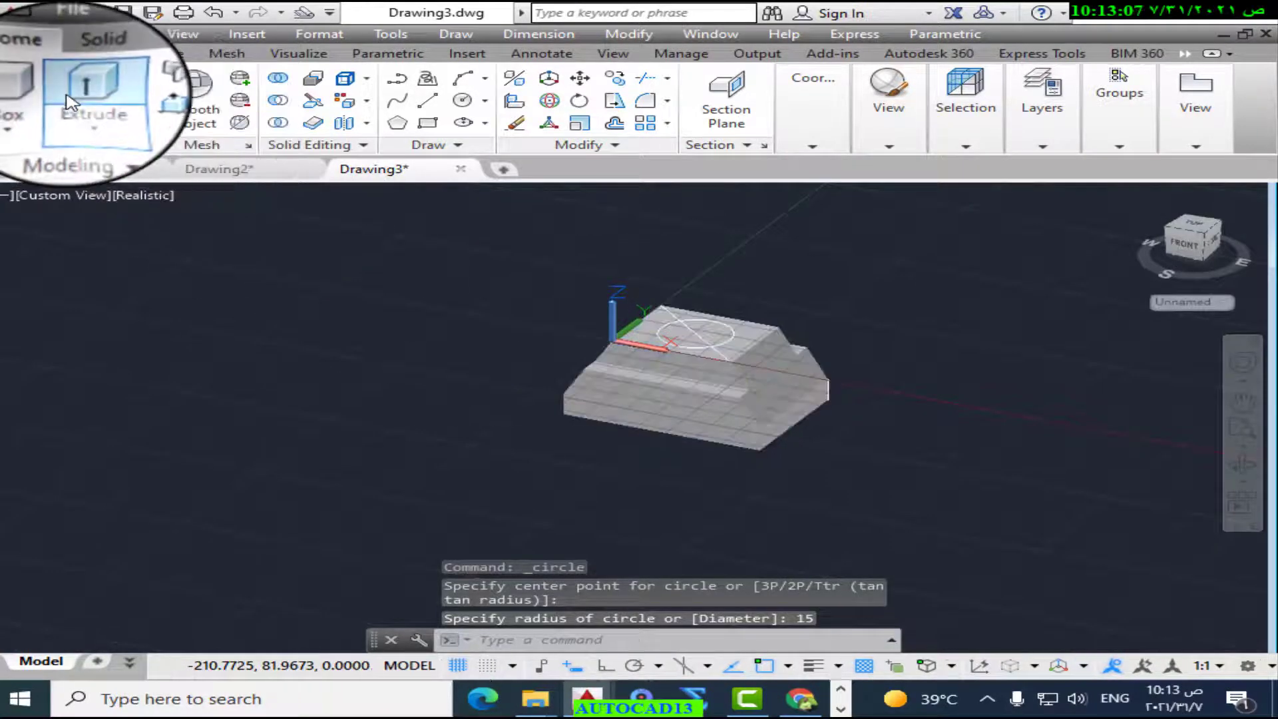
# Step: Extrude the circle upward by 30 to form a solid cylinder on the top face
pyautogui.click(86, 90)
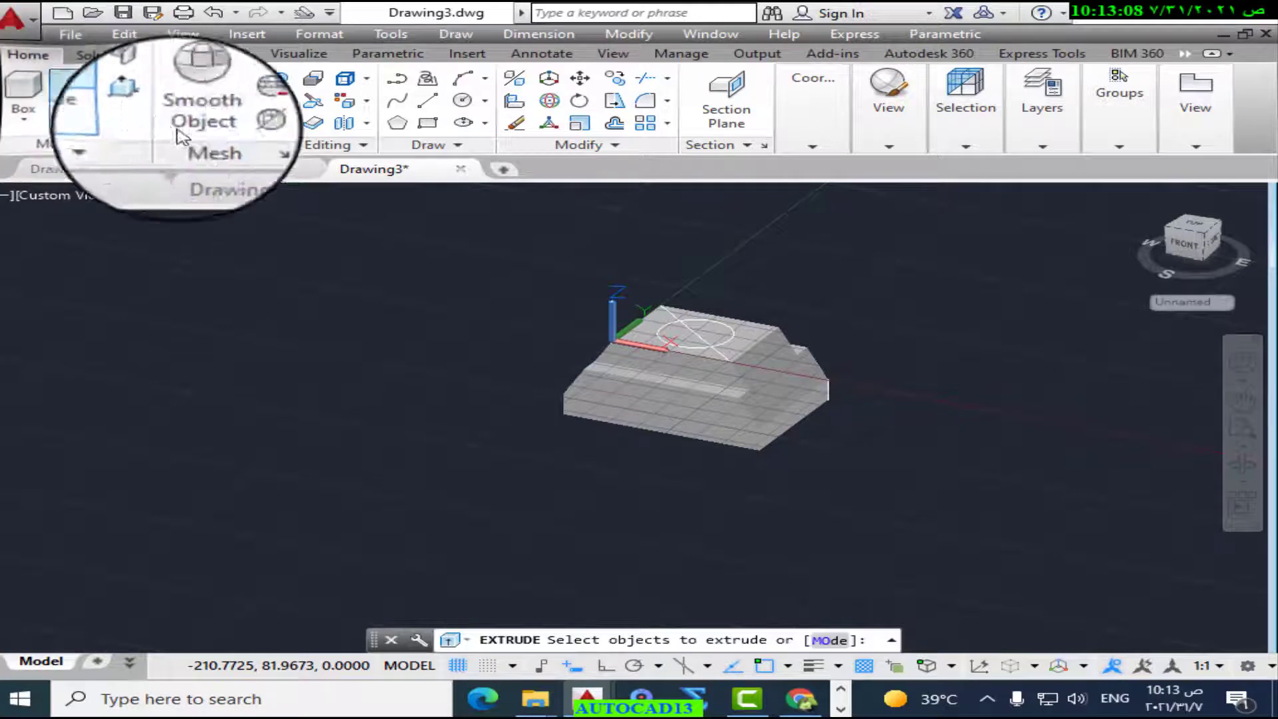
pyautogui.click(731, 334)
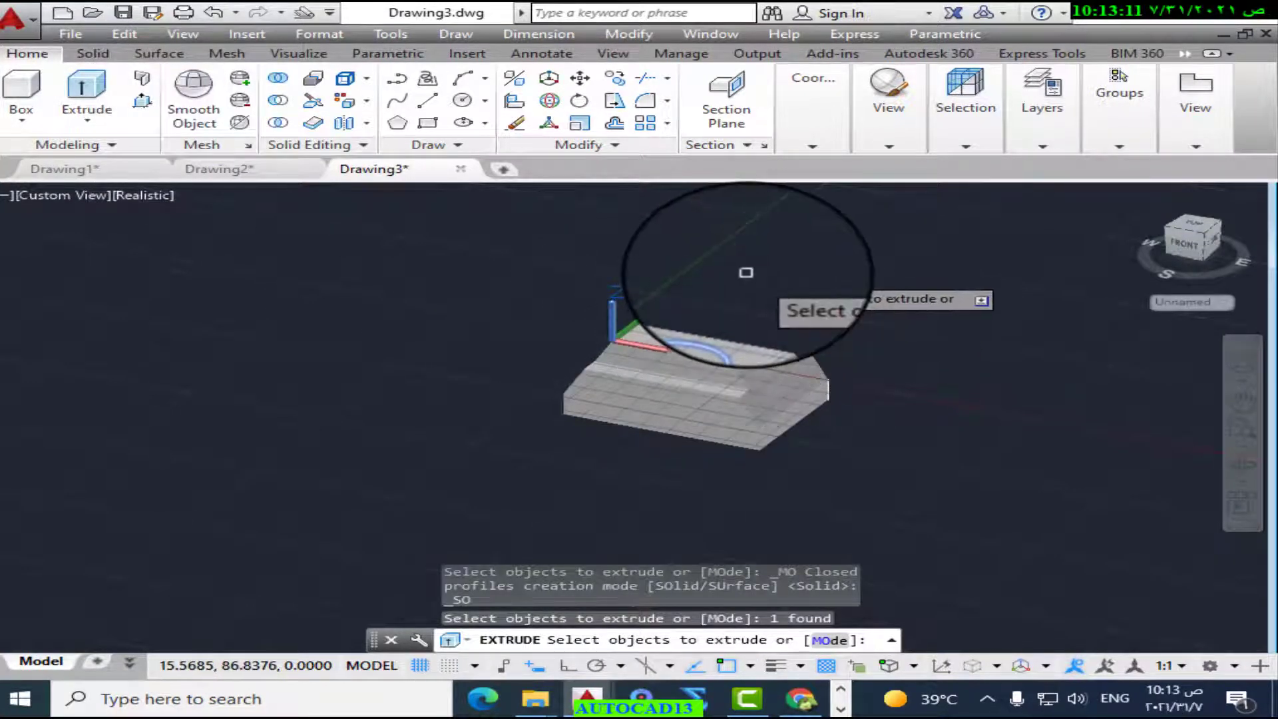
pyautogui.rightClick(746, 272)
pyautogui.click(823, 287)
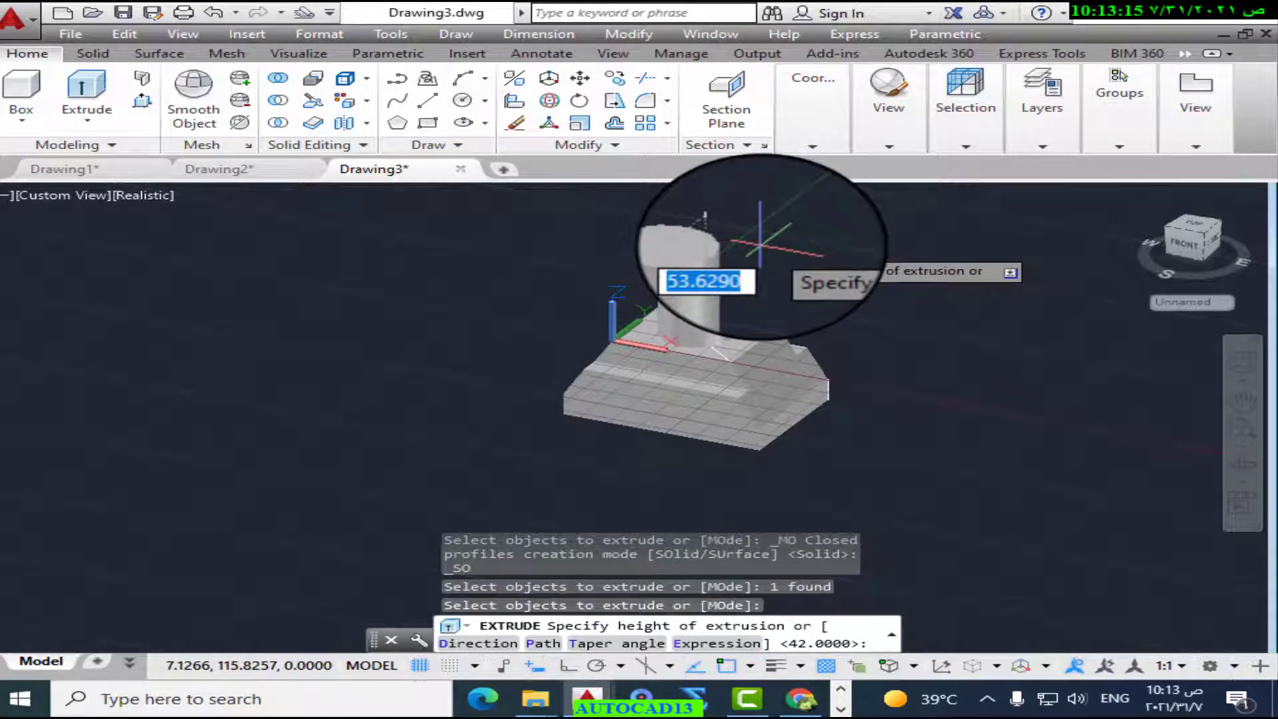
pyautogui.write('30')
pyautogui.press('Return')
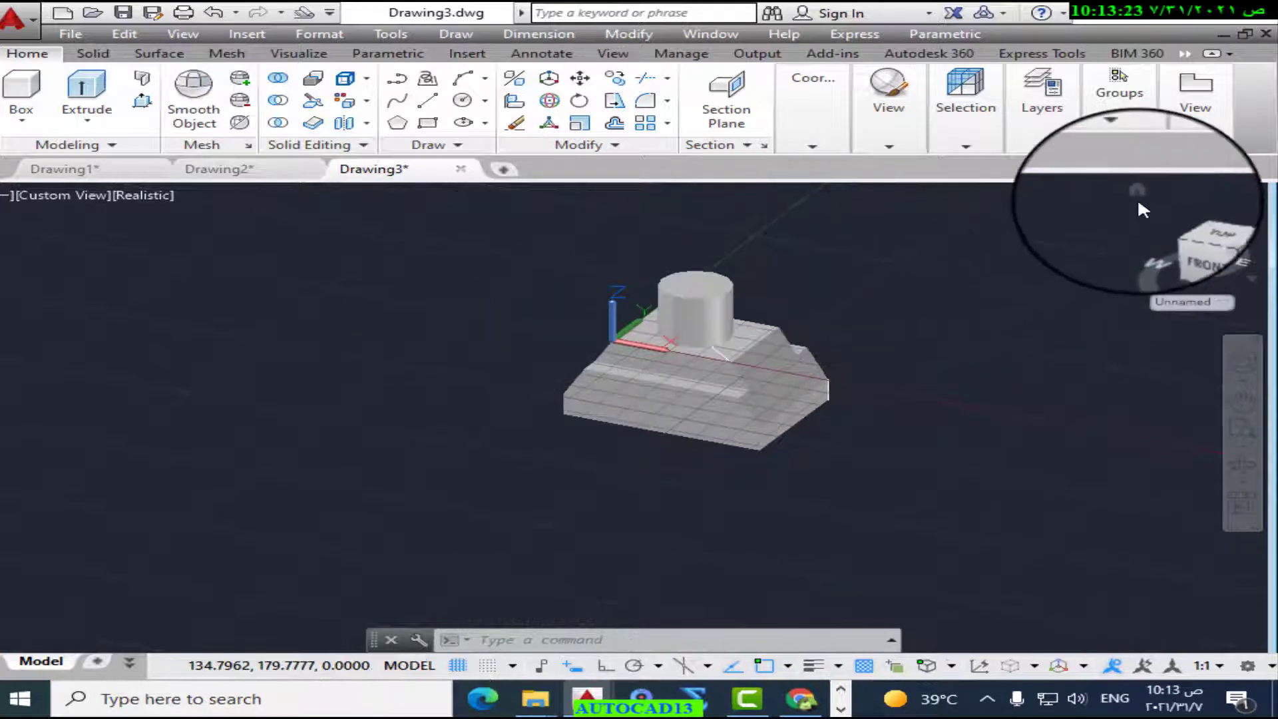
pyautogui.click(1137, 196)
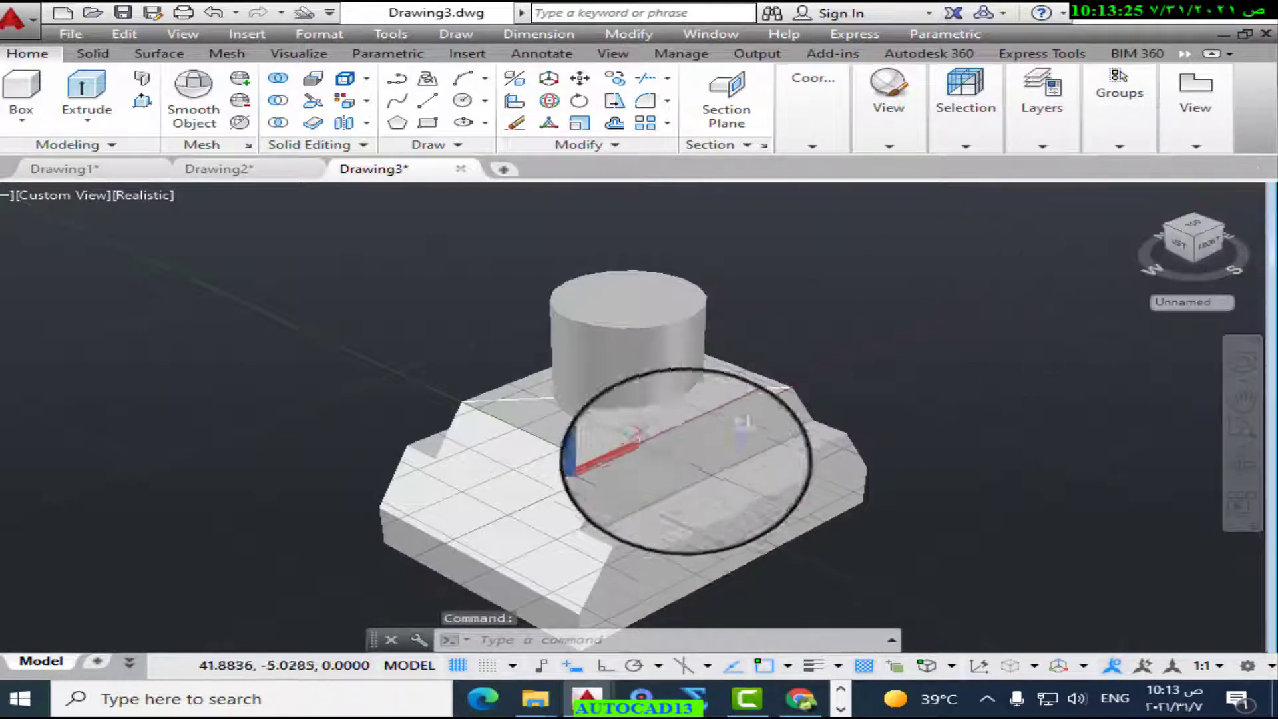
pyautogui.scroll(-2, 478, 512)
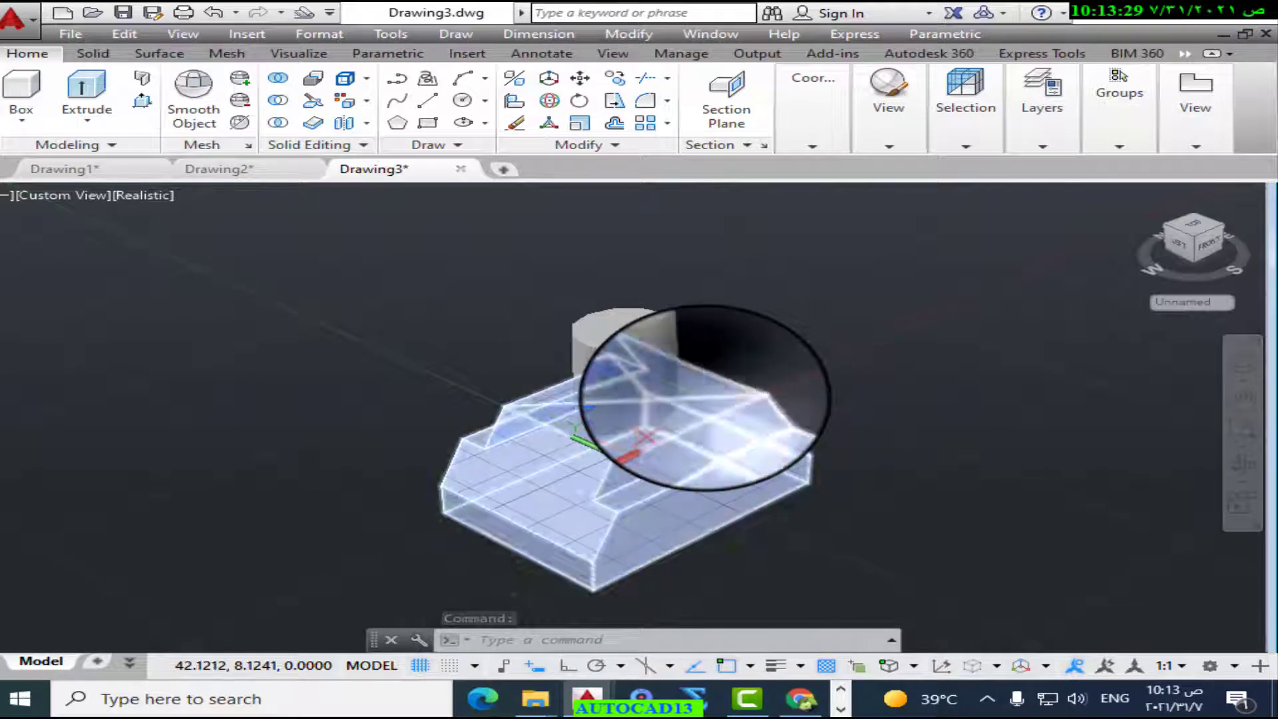
pyautogui.click(704, 397)
pyautogui.rightClick(764, 313)
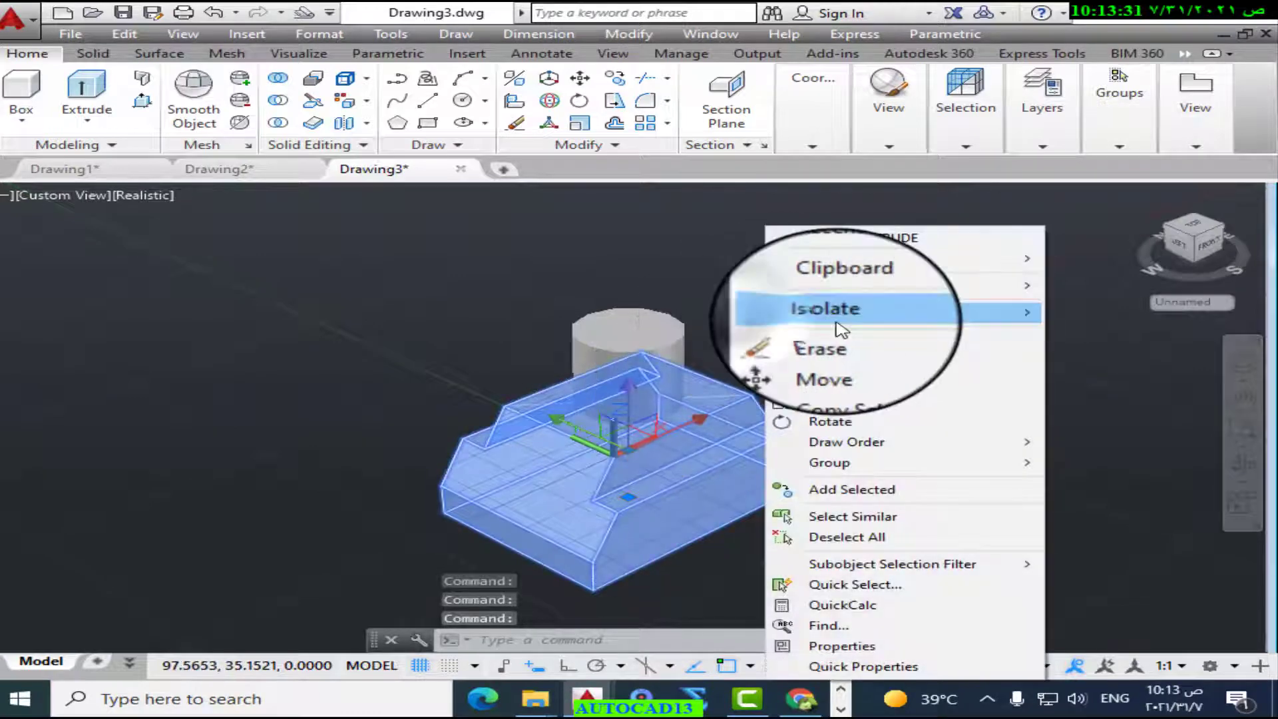
pyautogui.click(682, 272)
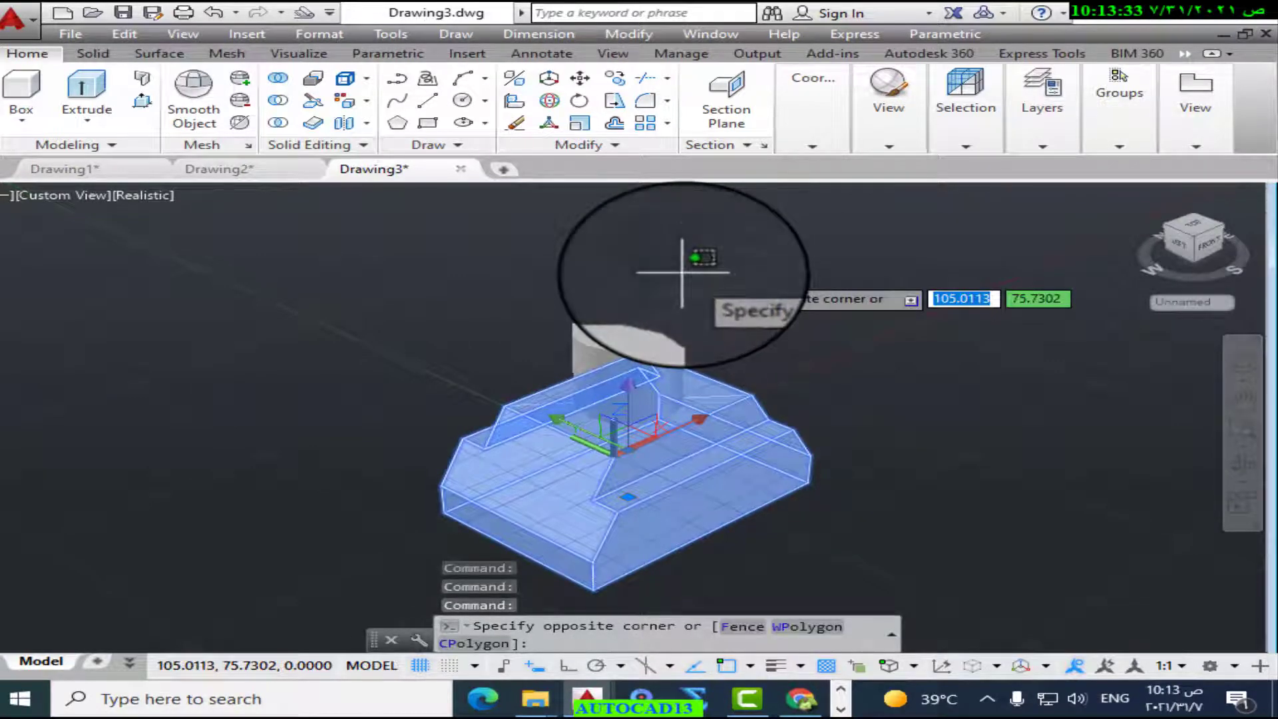
pyautogui.press('Escape')
pyautogui.click(785, 355)
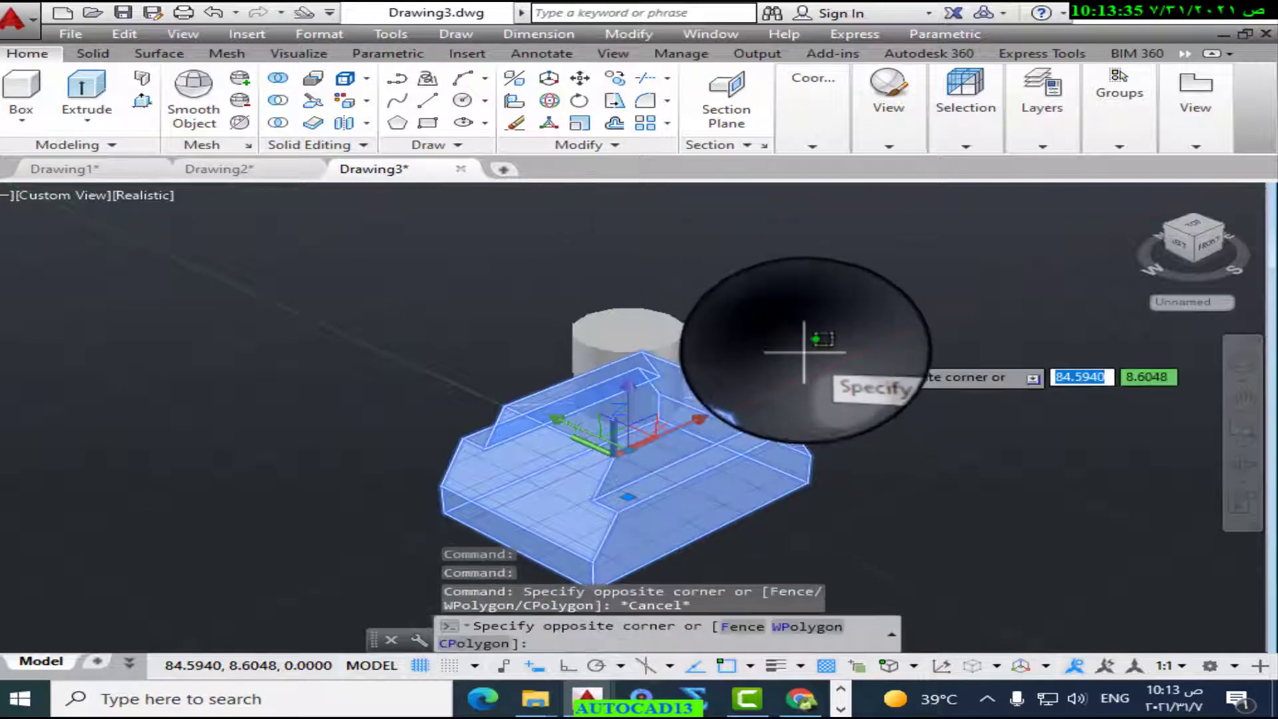
pyautogui.press('Escape')
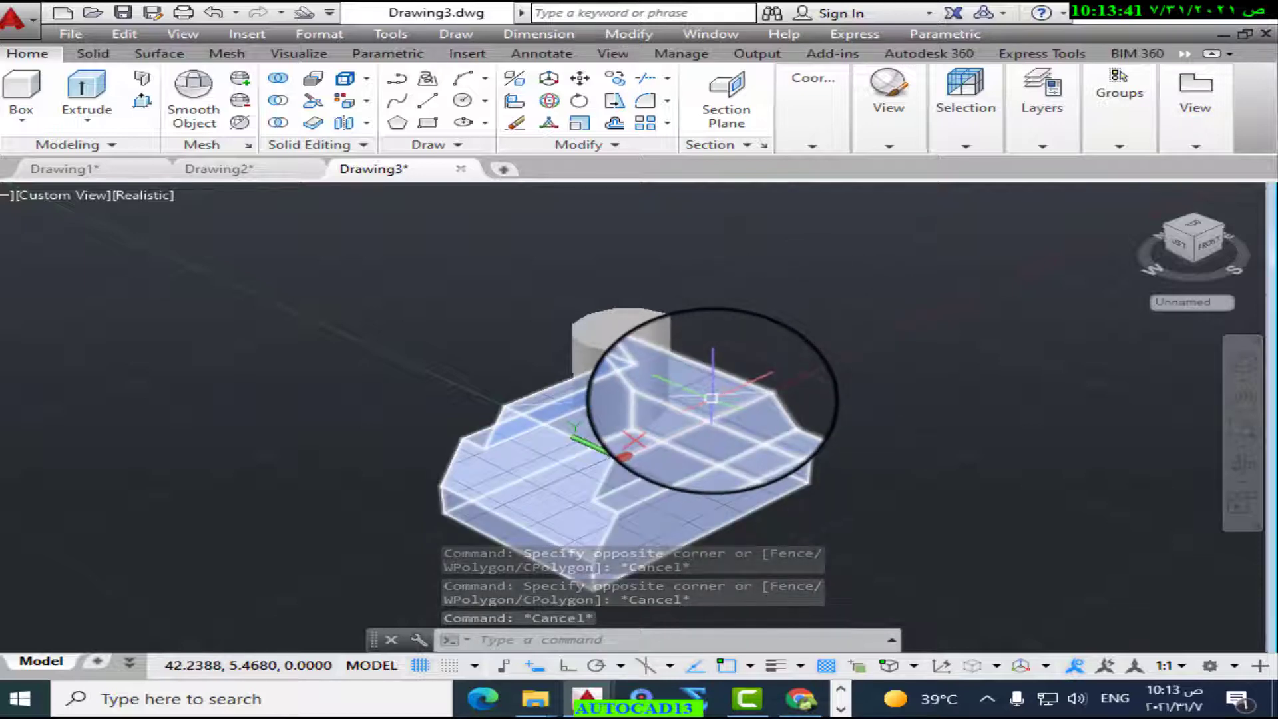
# Step: Erase the diagonal construction line from the top face using the 2D Wireframe style, and restore the Realistic visual style
pyautogui.click(711, 395)
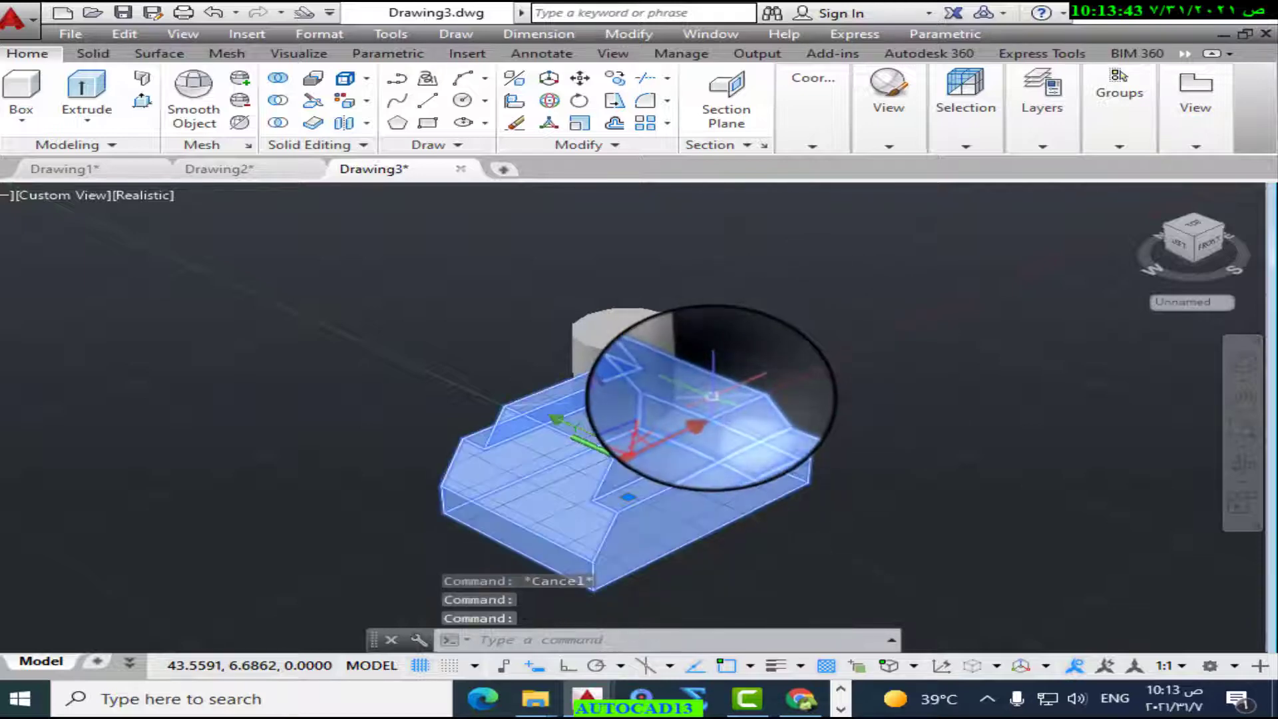
pyautogui.click(142, 195)
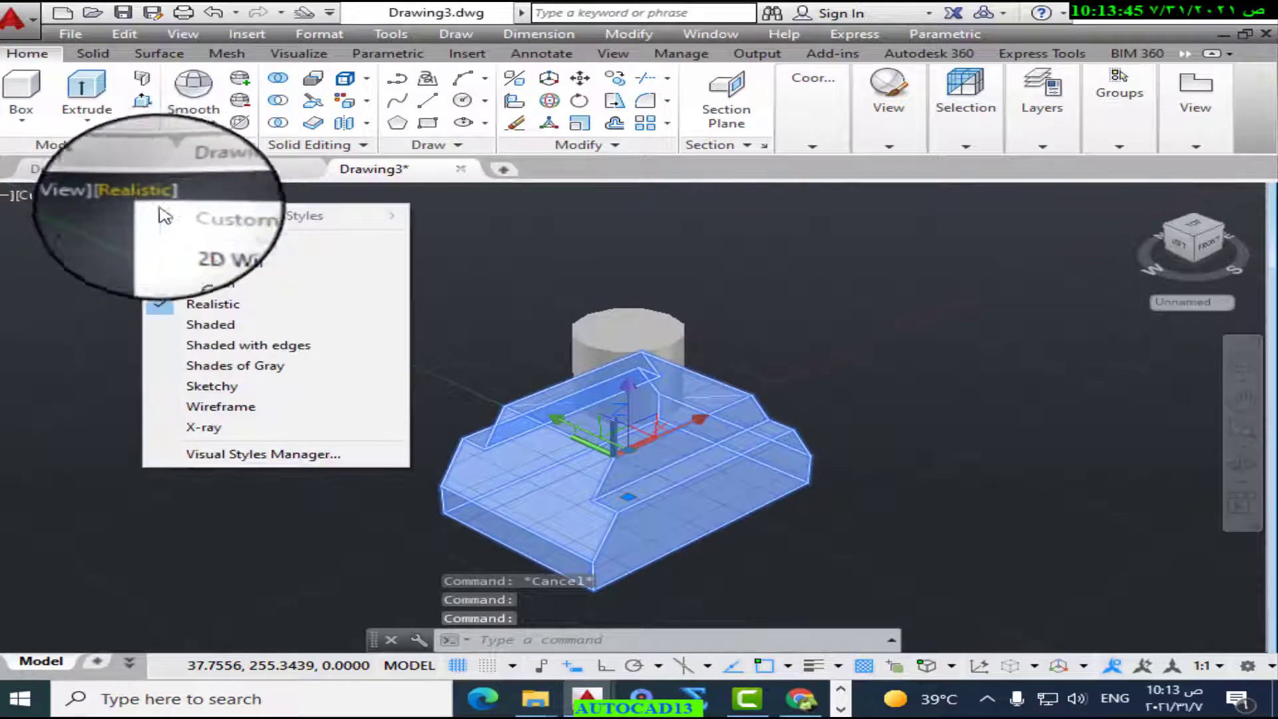
pyautogui.click(220, 246)
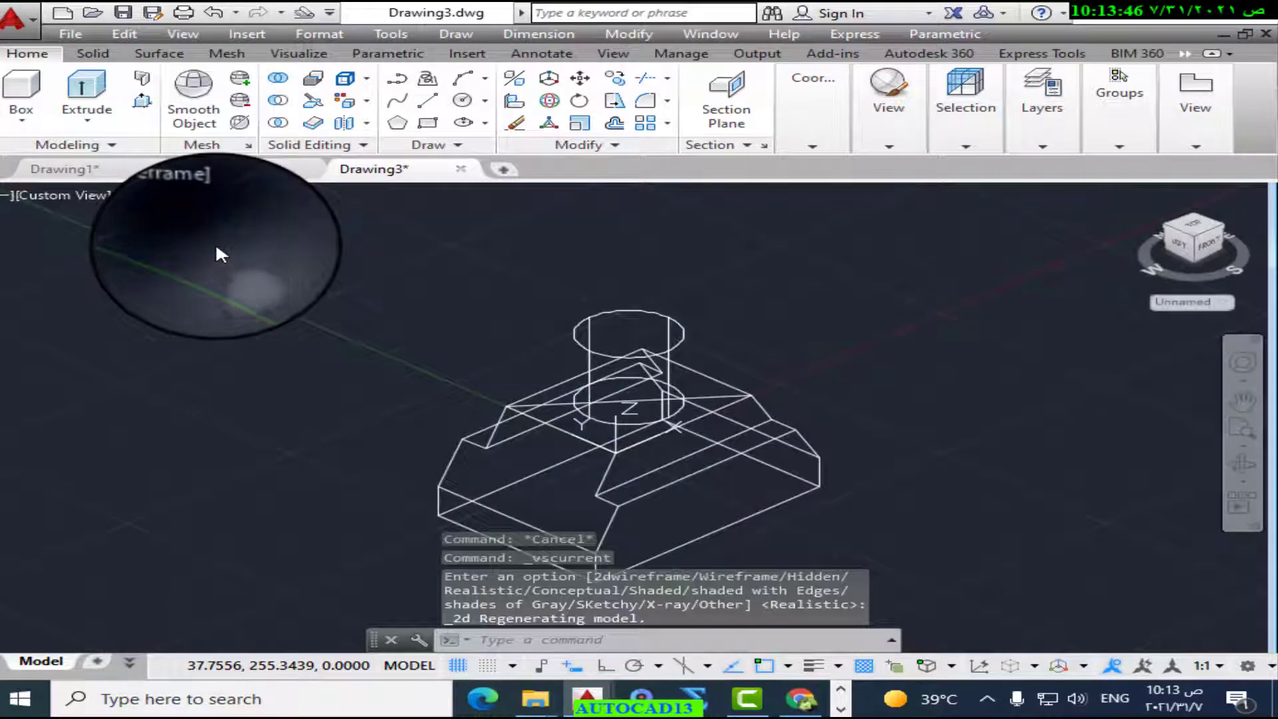
pyautogui.click(709, 398)
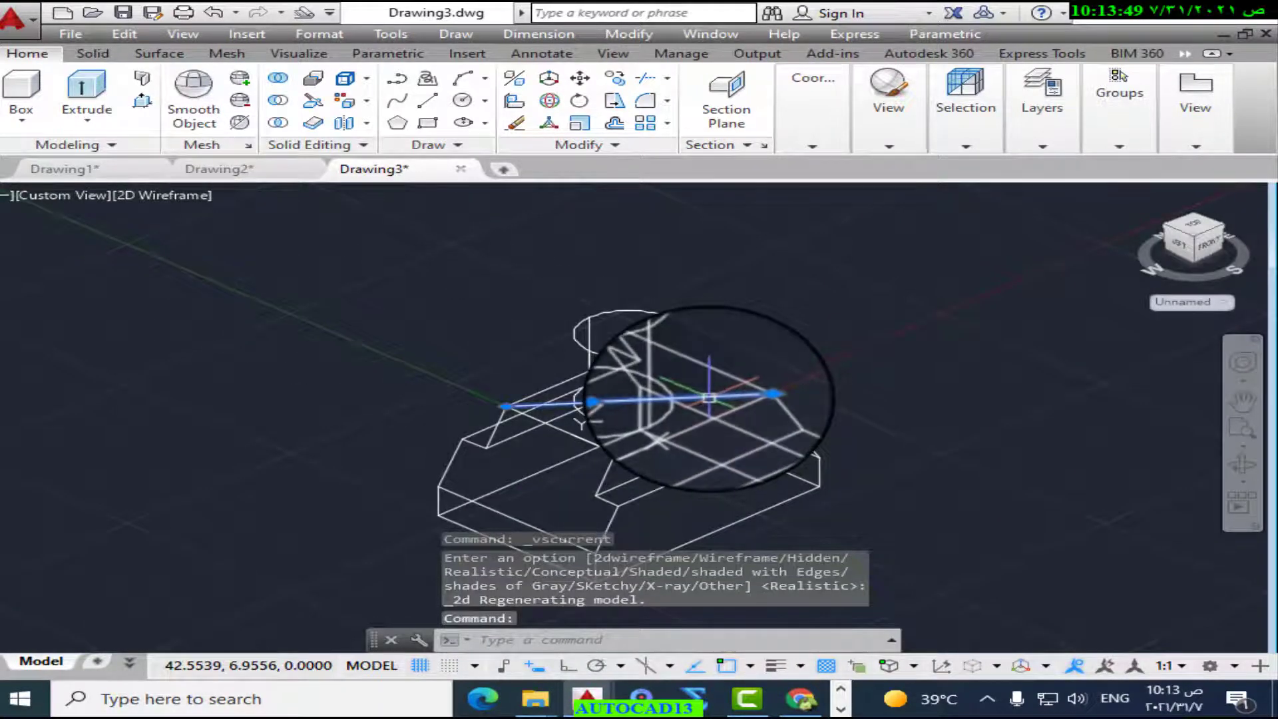
pyautogui.press('Delete')
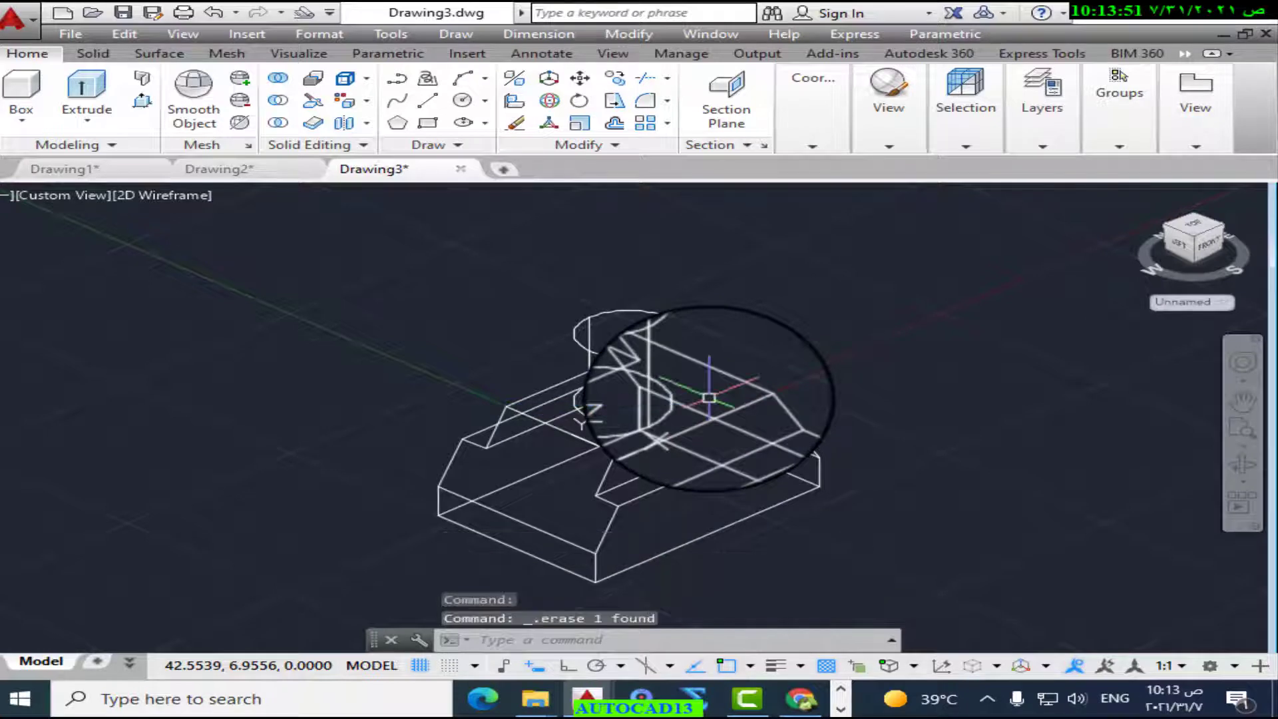
pyautogui.click(151, 192)
pyautogui.click(213, 305)
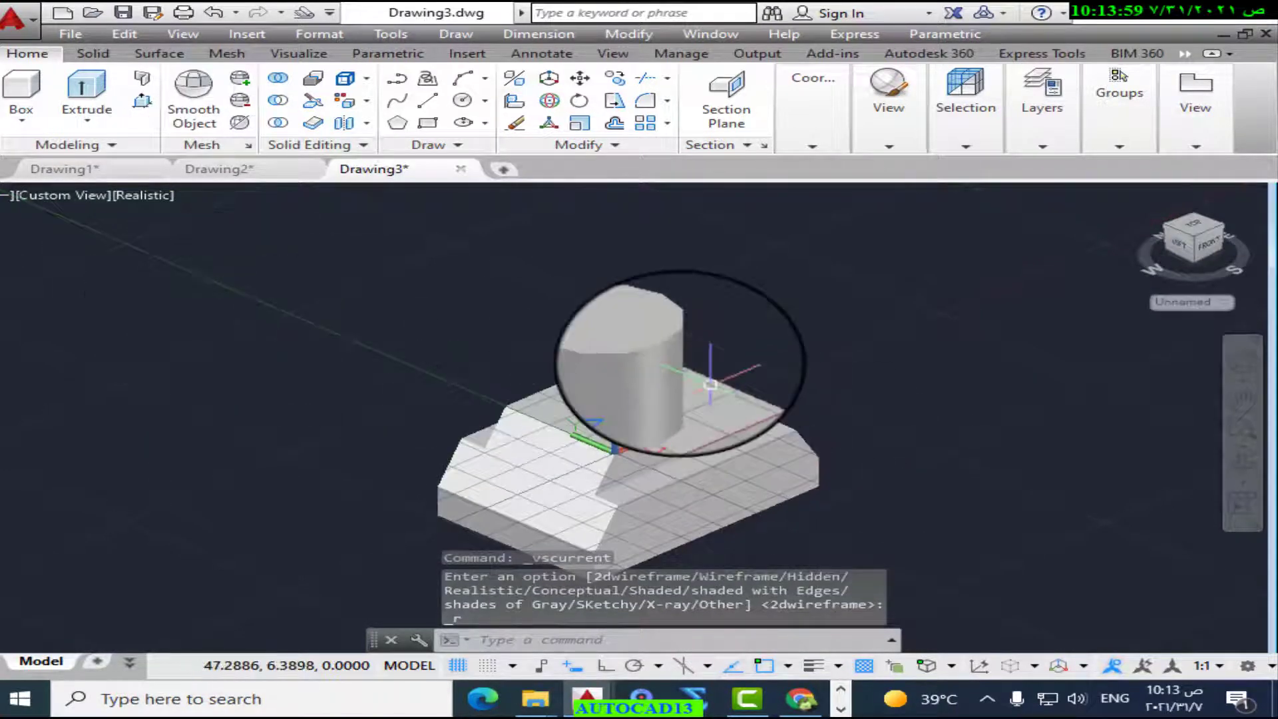
# Step: Colour the upper sloped face and the lower side face along the body's X-axis side magenta with Color Faces
pyautogui.scroll(-3, 659, 390)
pyautogui.scroll(4, 678, 361)
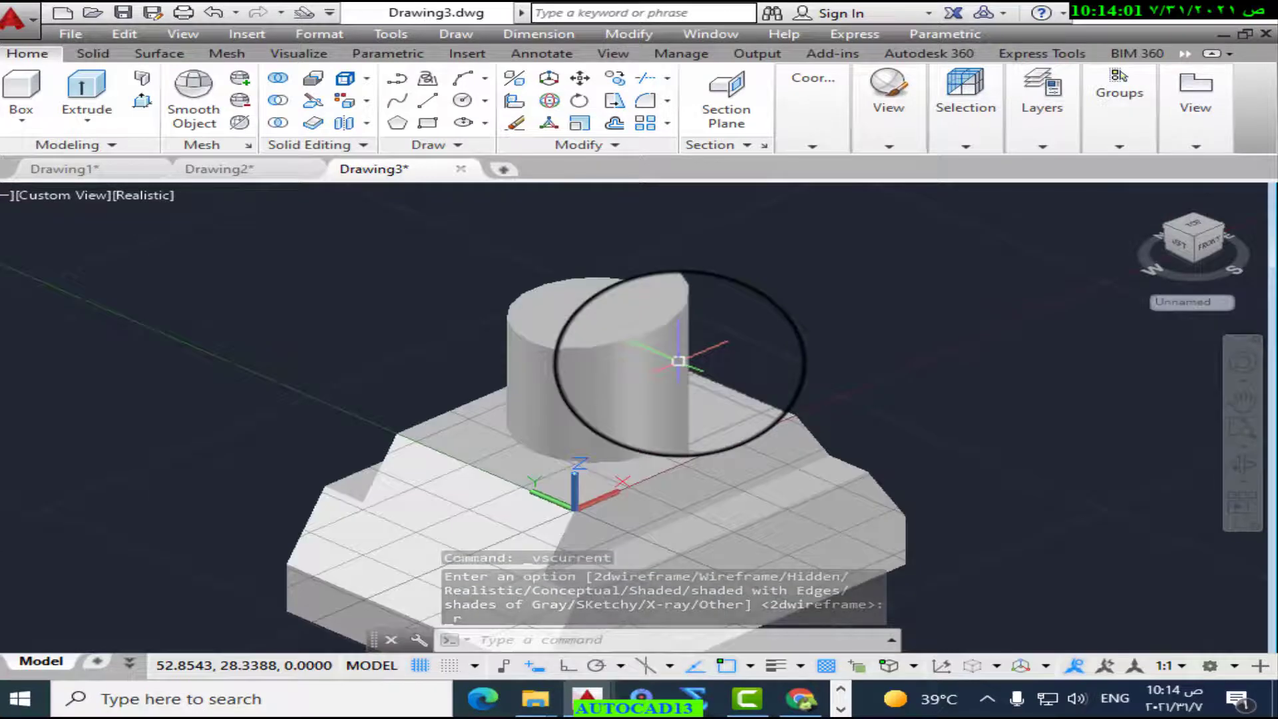
pyautogui.scroll(-1, 677, 361)
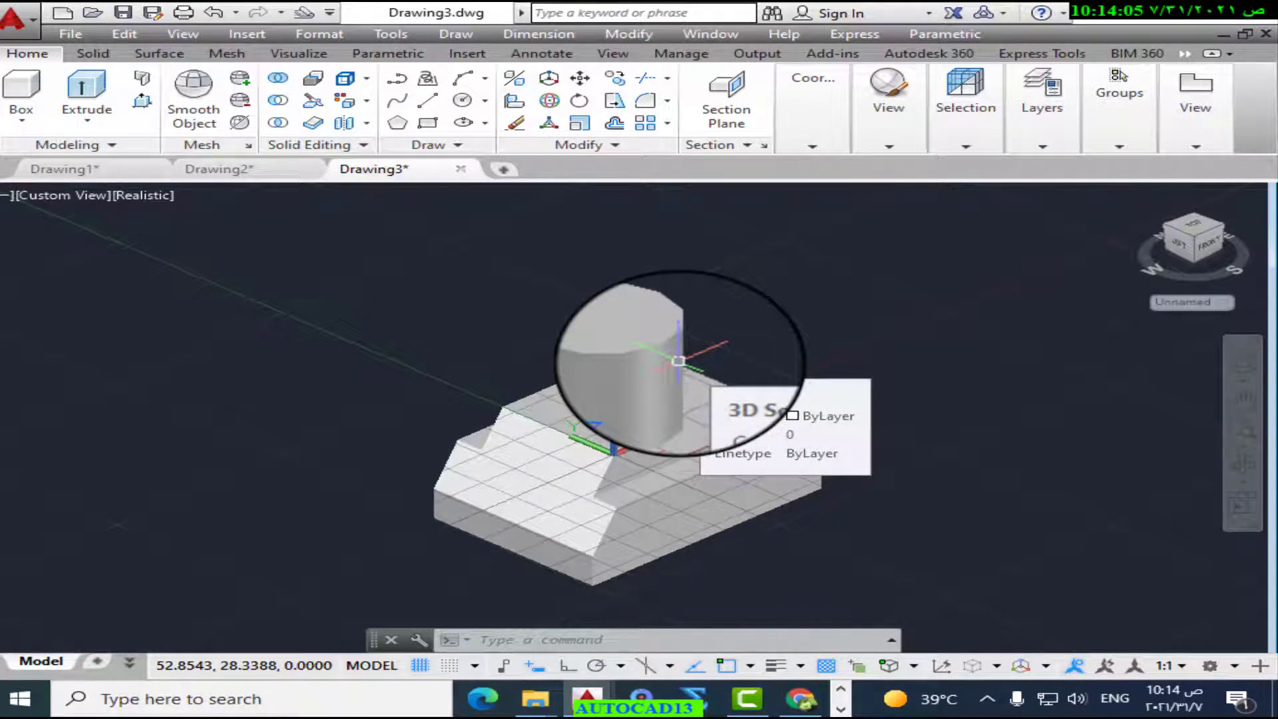
pyautogui.scroll(1, 678, 362)
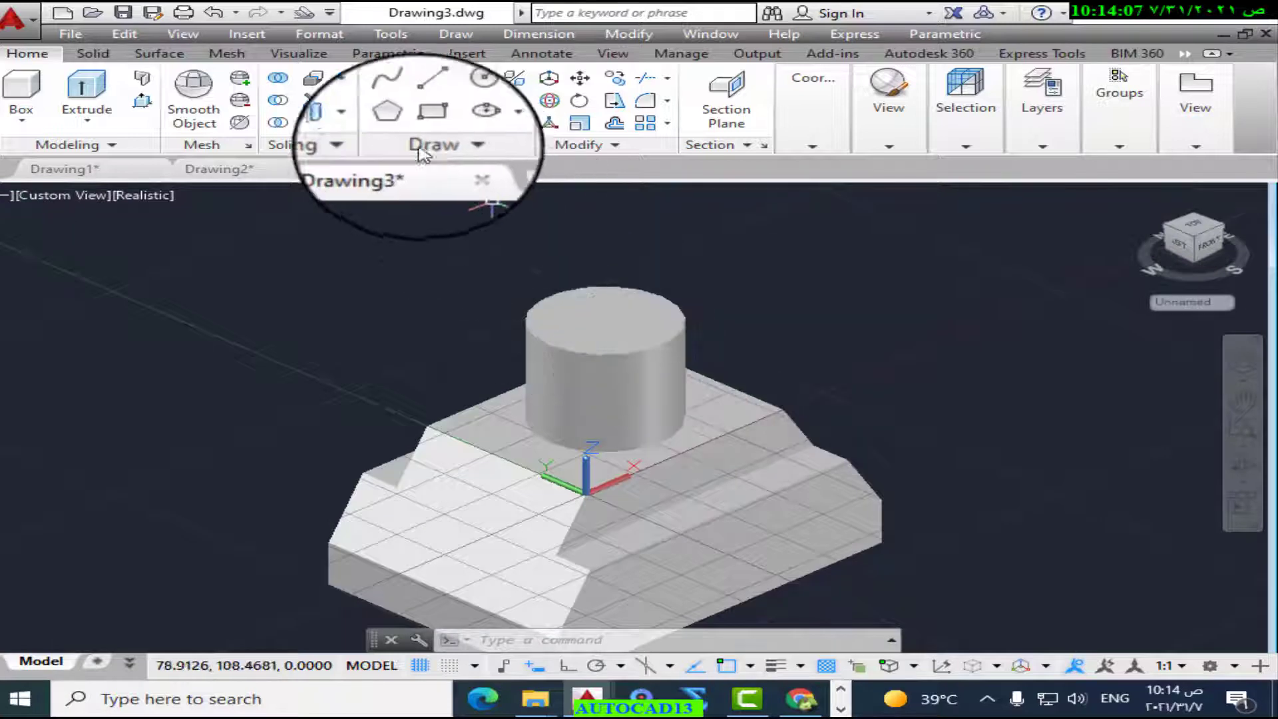
pyautogui.click(346, 103)
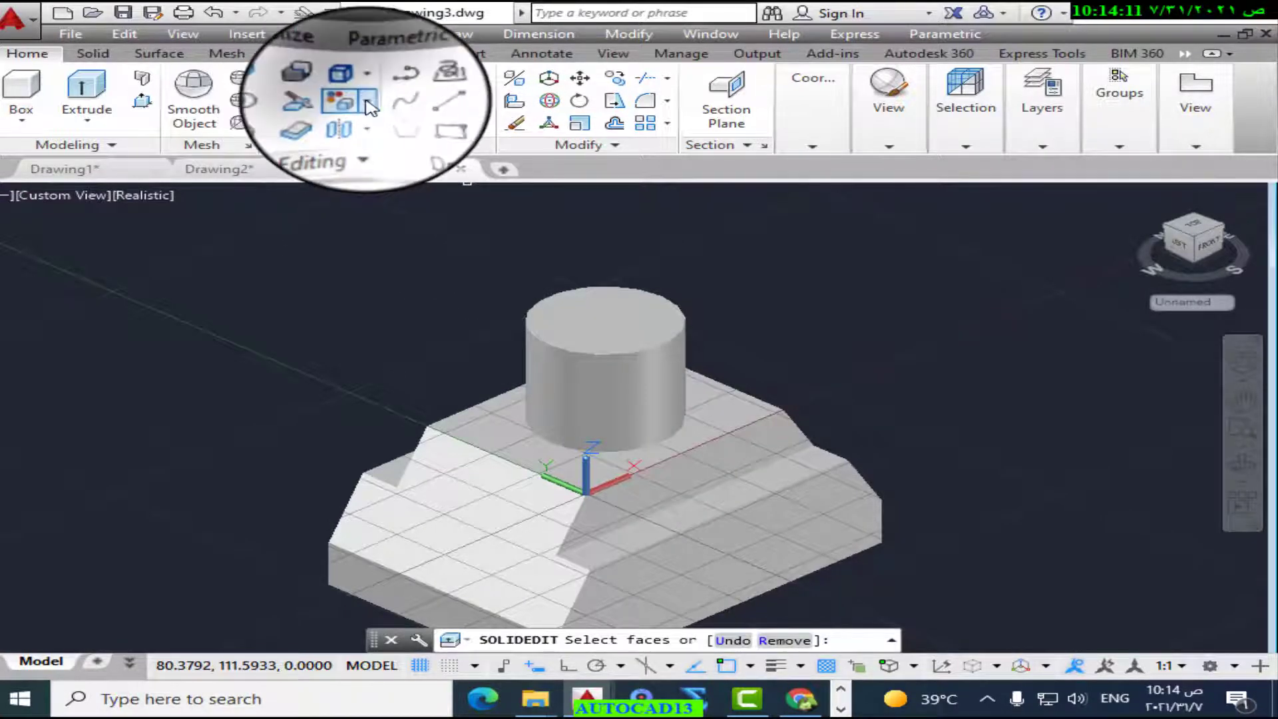
pyautogui.click(364, 100)
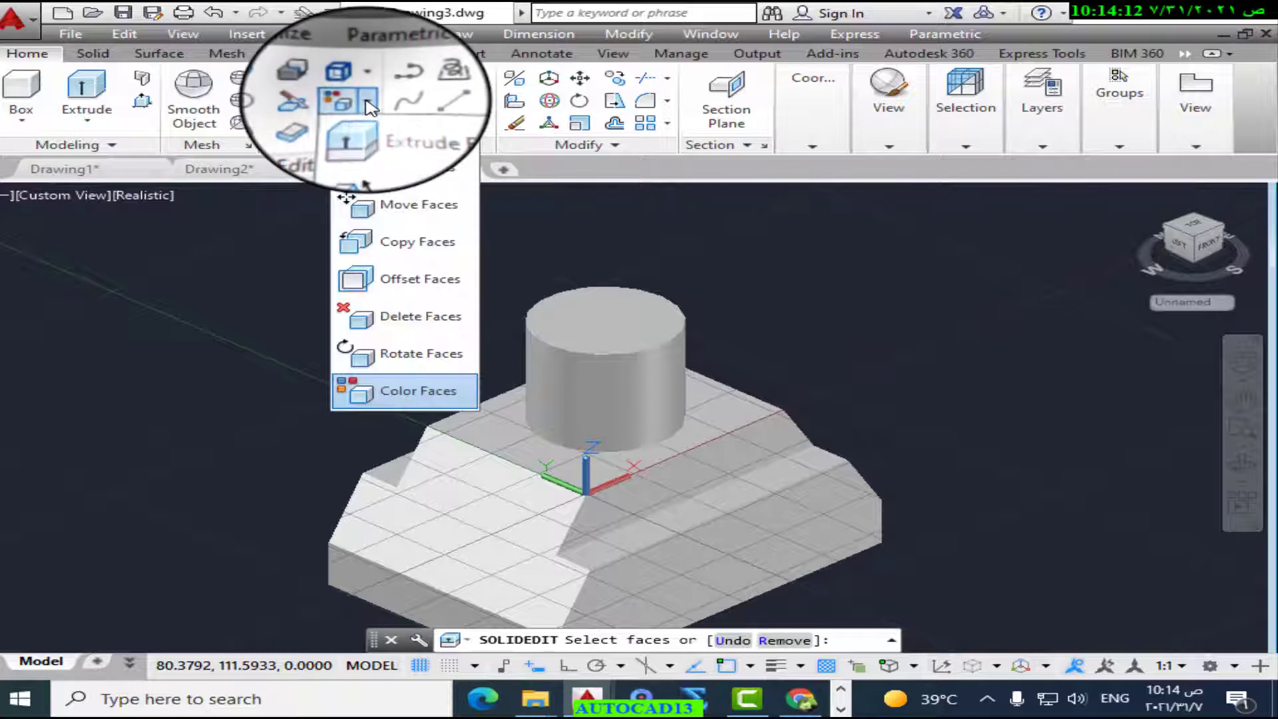
pyautogui.click(423, 408)
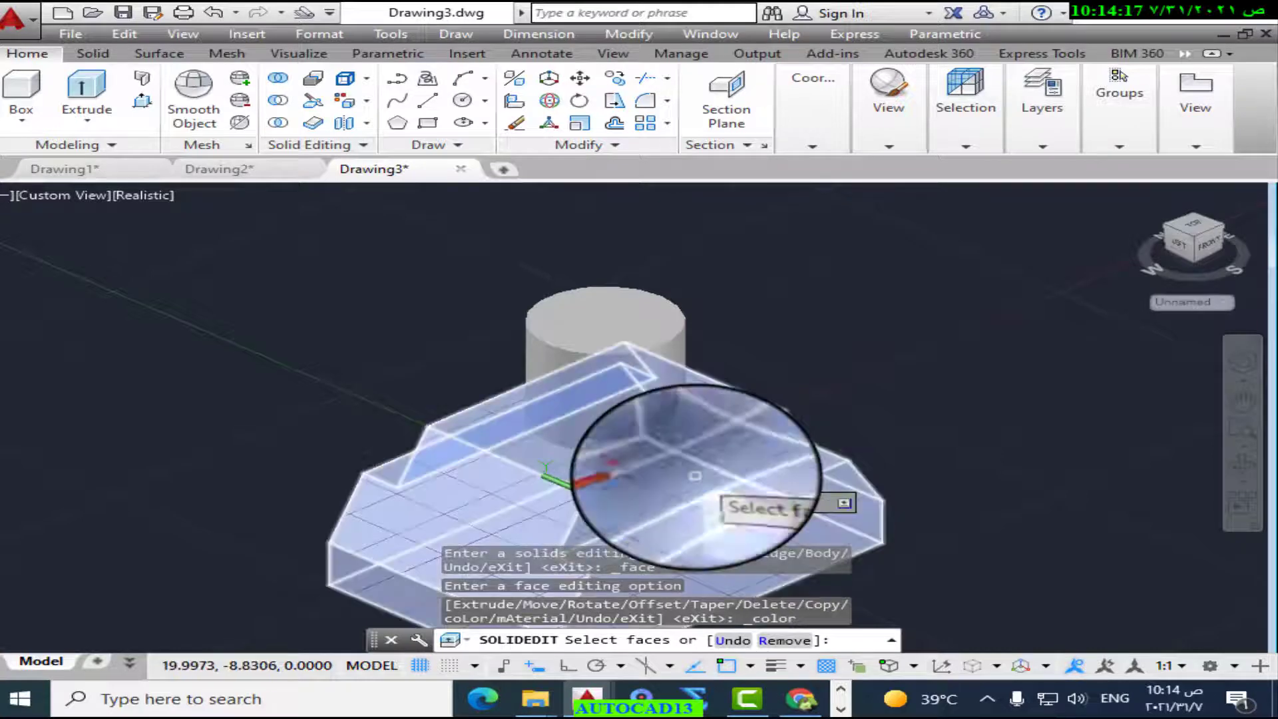
pyautogui.click(694, 475)
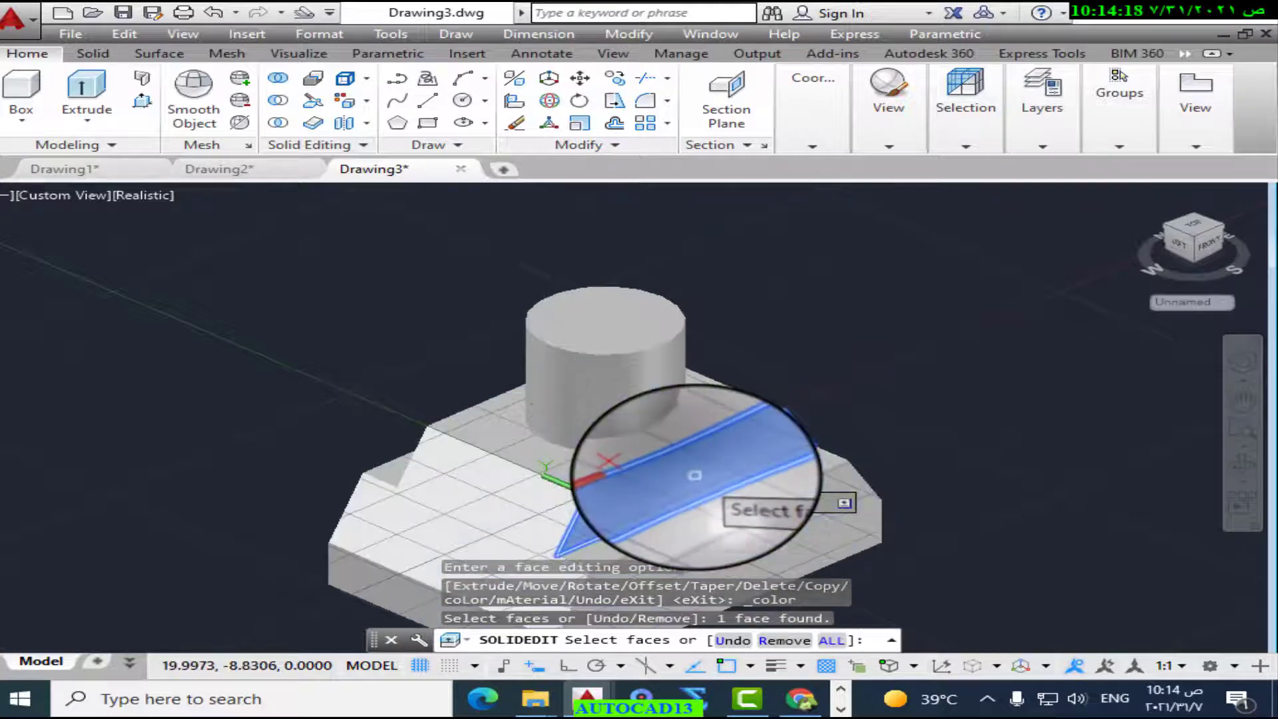
pyautogui.click(796, 533)
pyautogui.rightClick(795, 533)
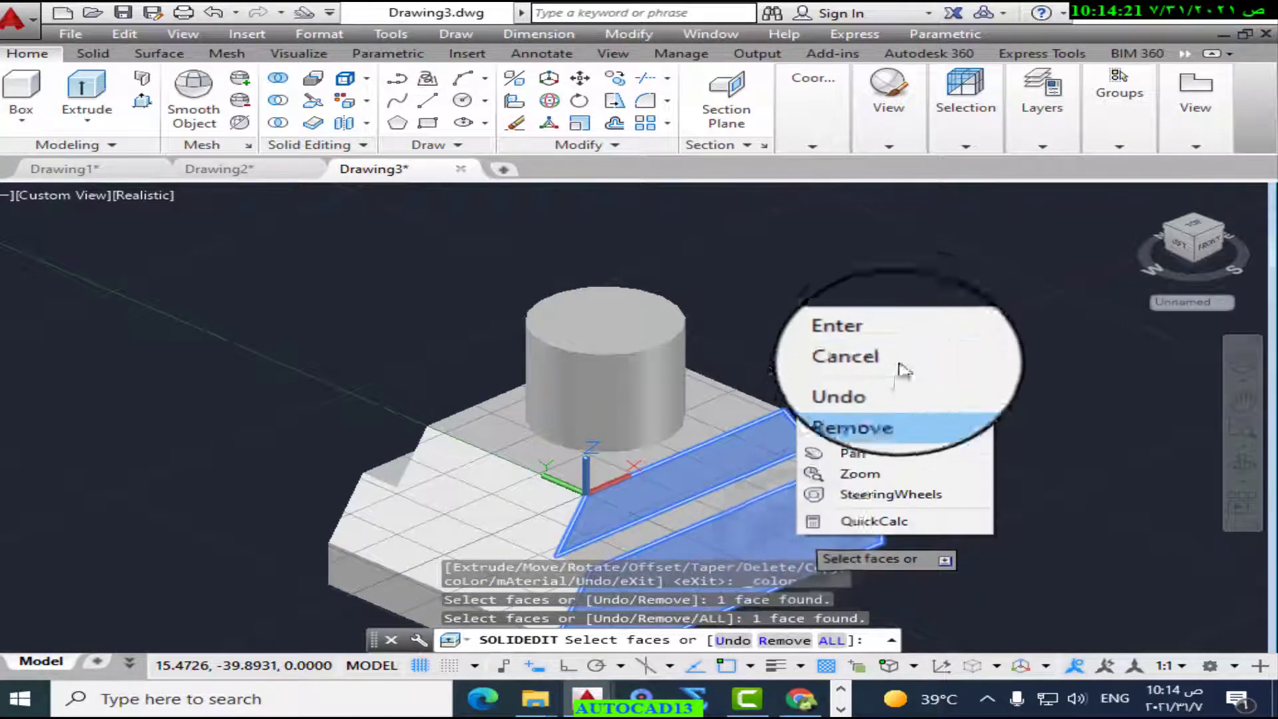
pyautogui.click(913, 337)
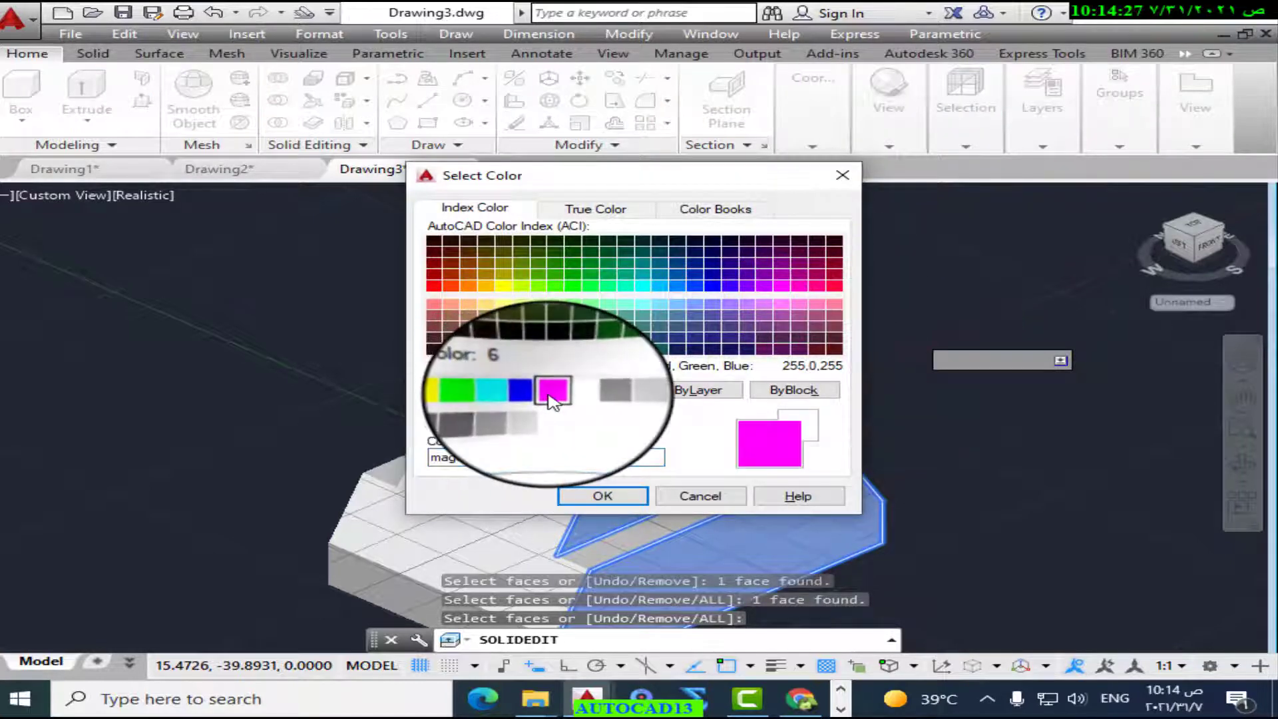
pyautogui.click(602, 496)
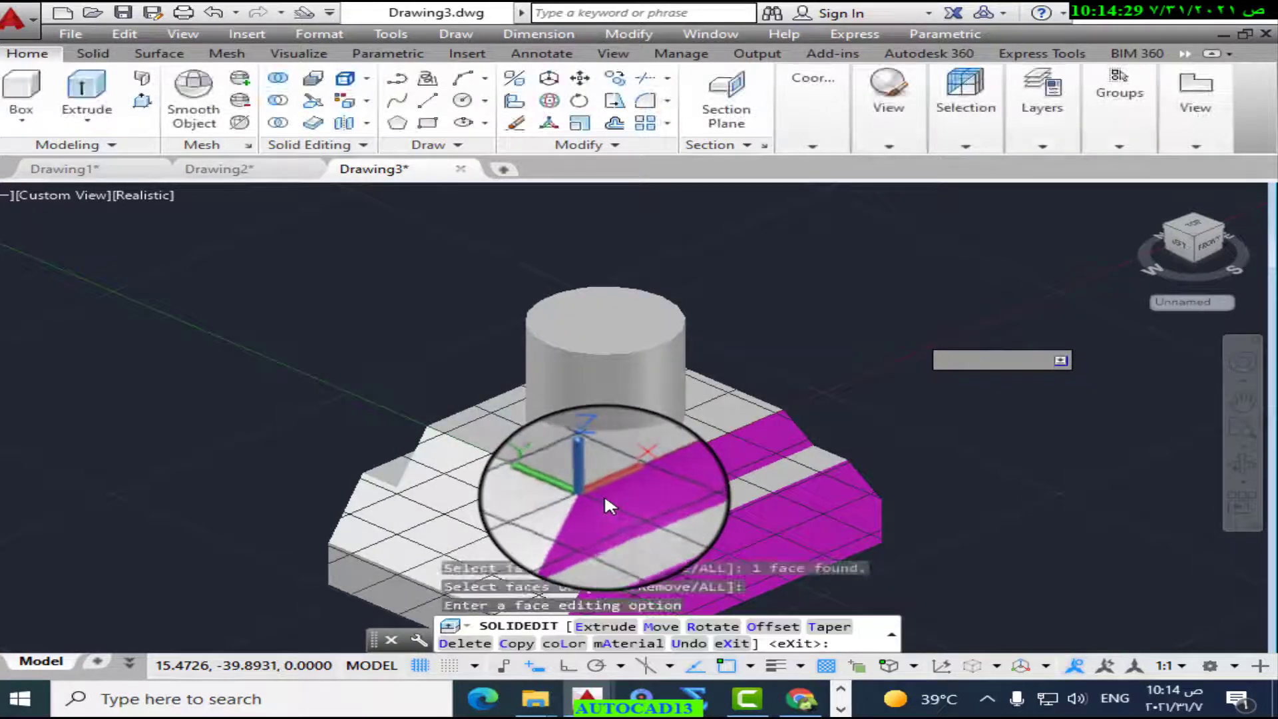
# Step: Colour the large sloping end face along the body's Y-axis side cyan with the solid face editing options
pyautogui.press('Down')
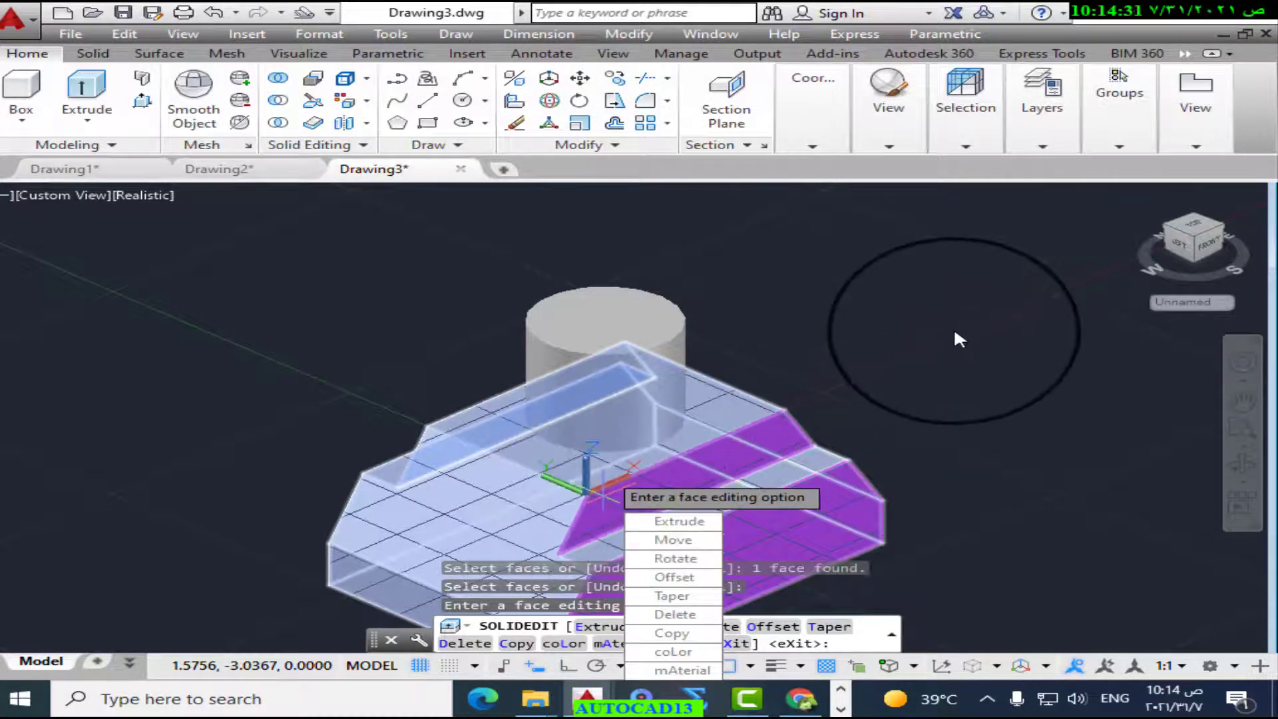
pyautogui.rightClick(956, 338)
pyautogui.click(1025, 303)
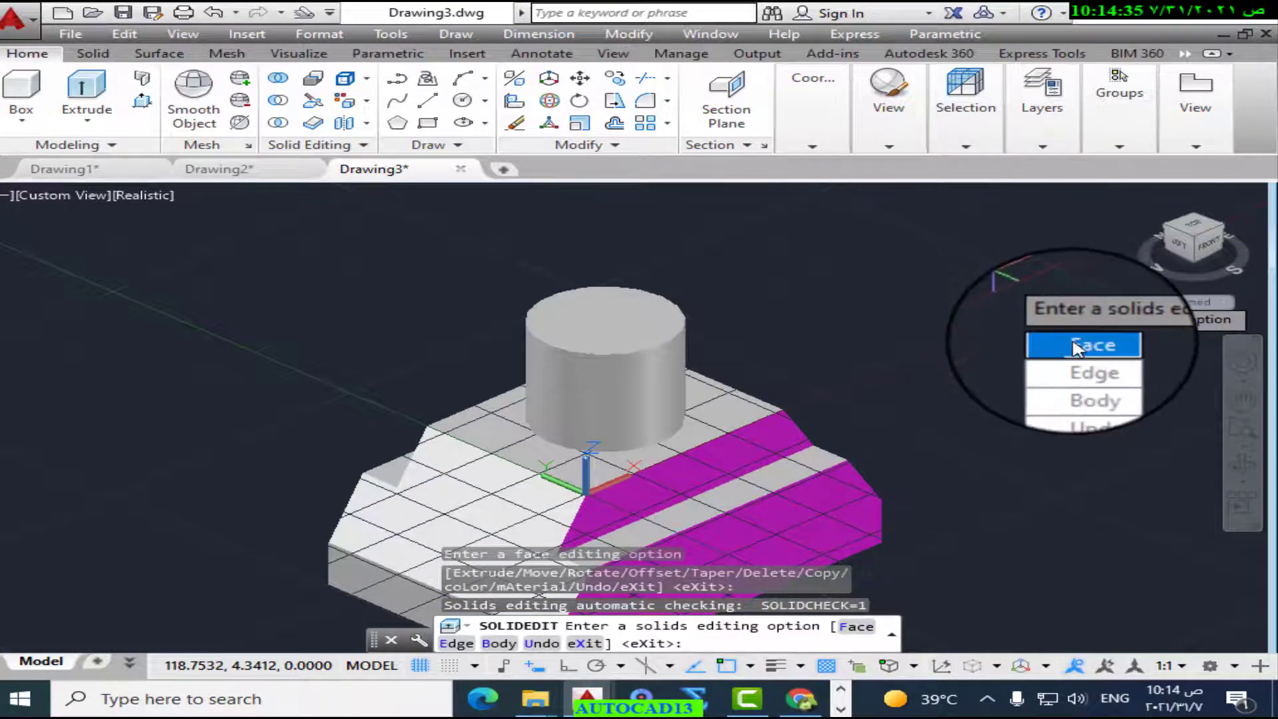
pyautogui.click(1076, 347)
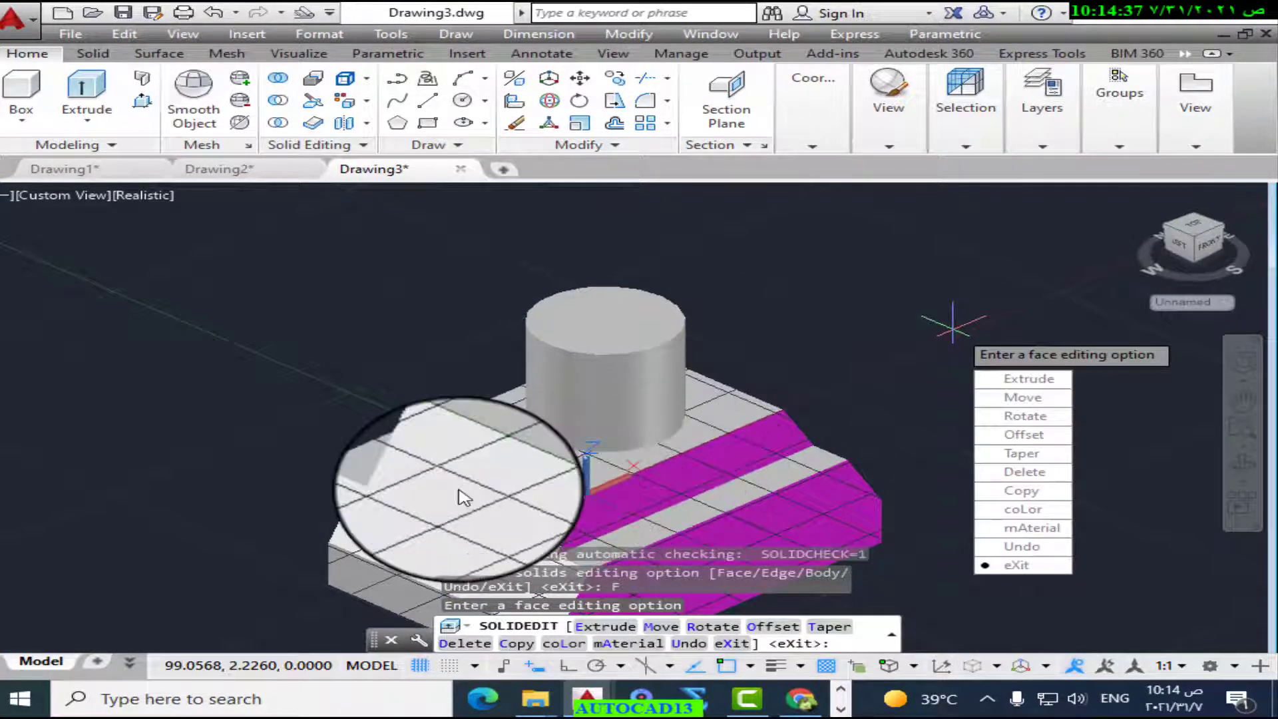
pyautogui.click(1018, 513)
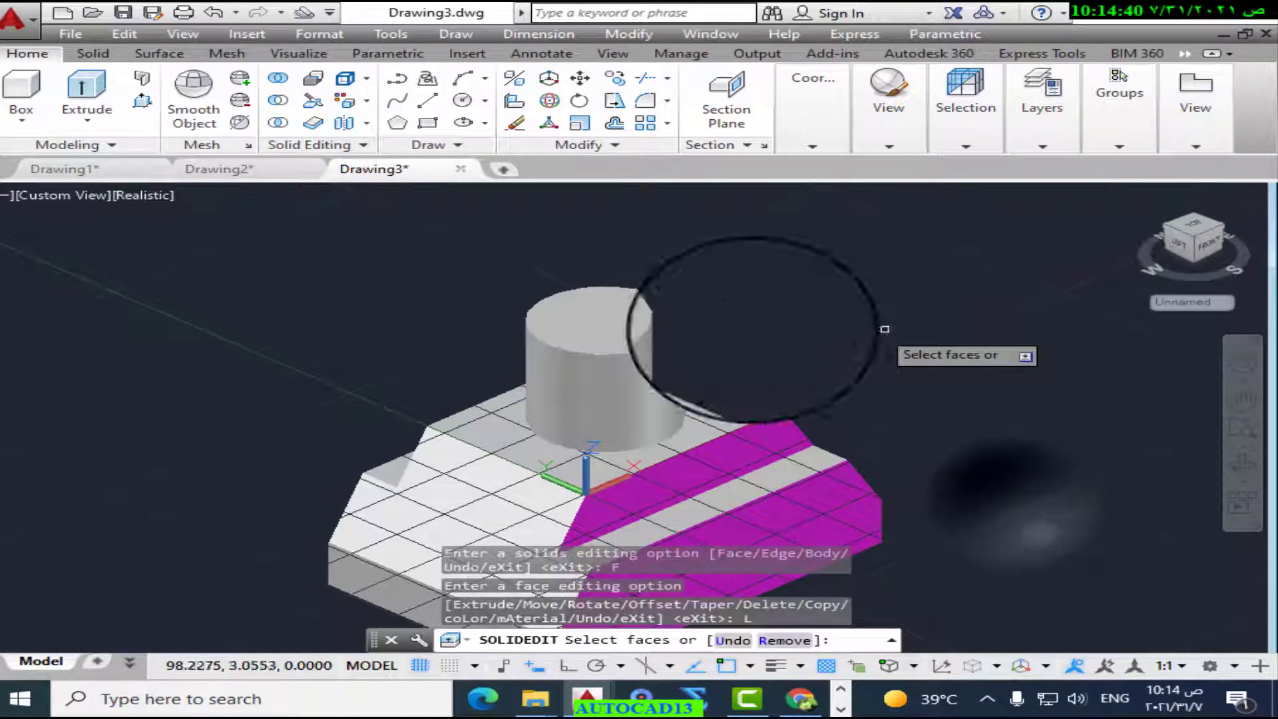
pyautogui.click(402, 522)
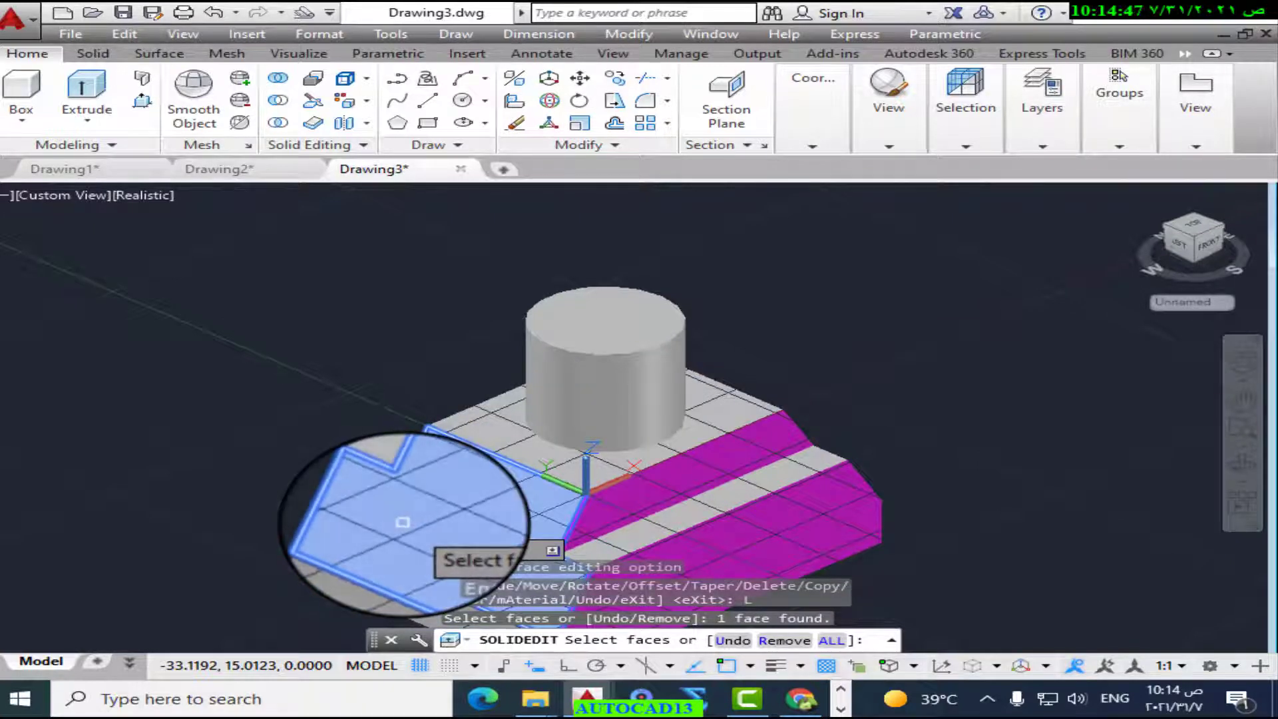
pyautogui.rightClick(402, 522)
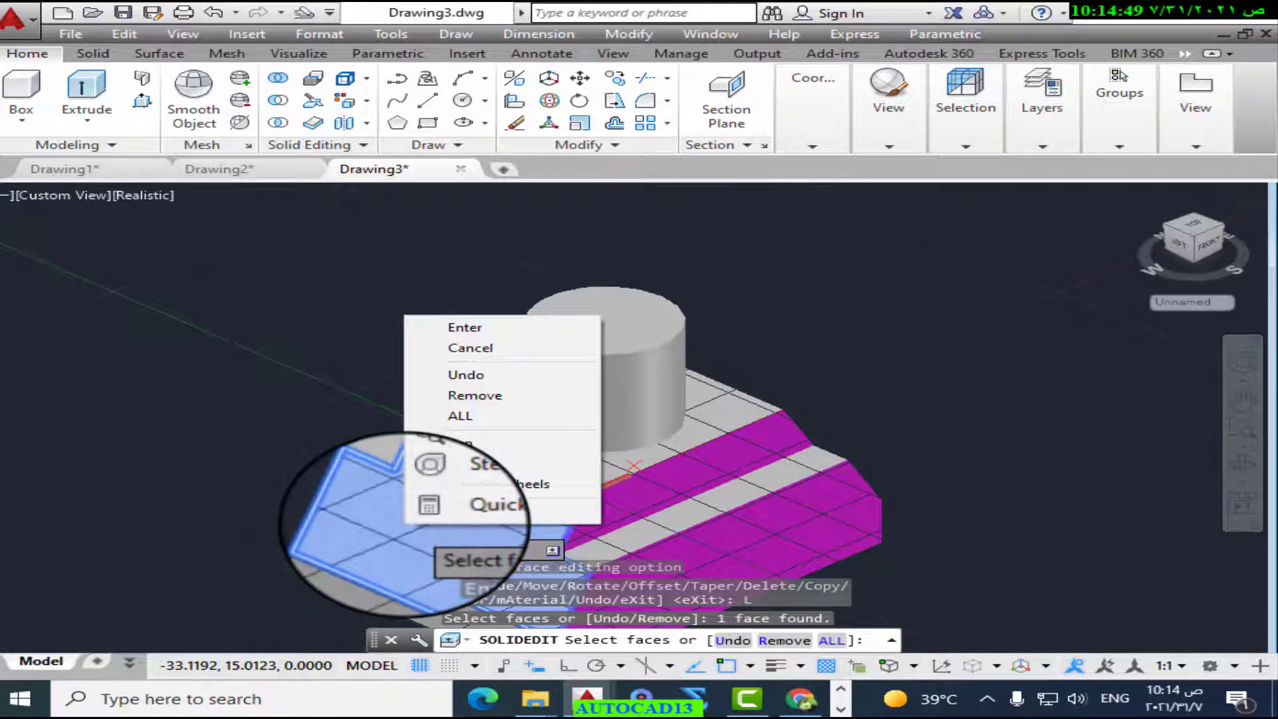
pyautogui.click(508, 326)
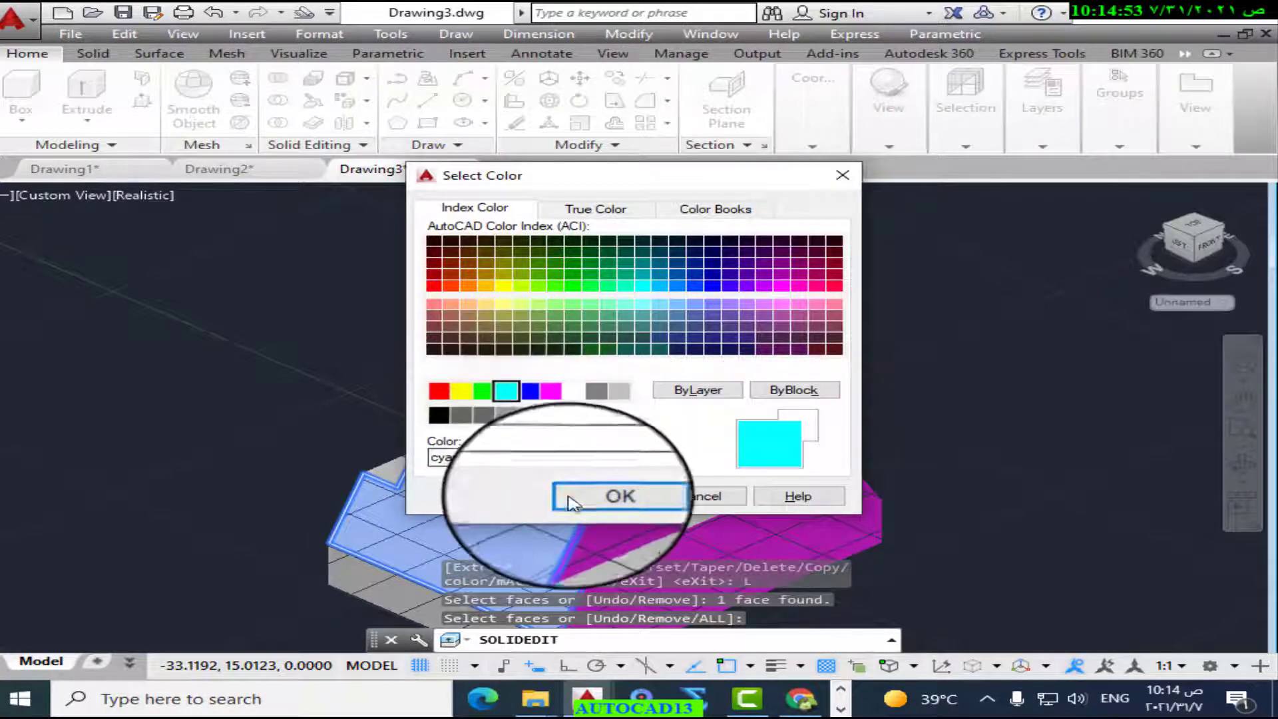
pyautogui.click(592, 497)
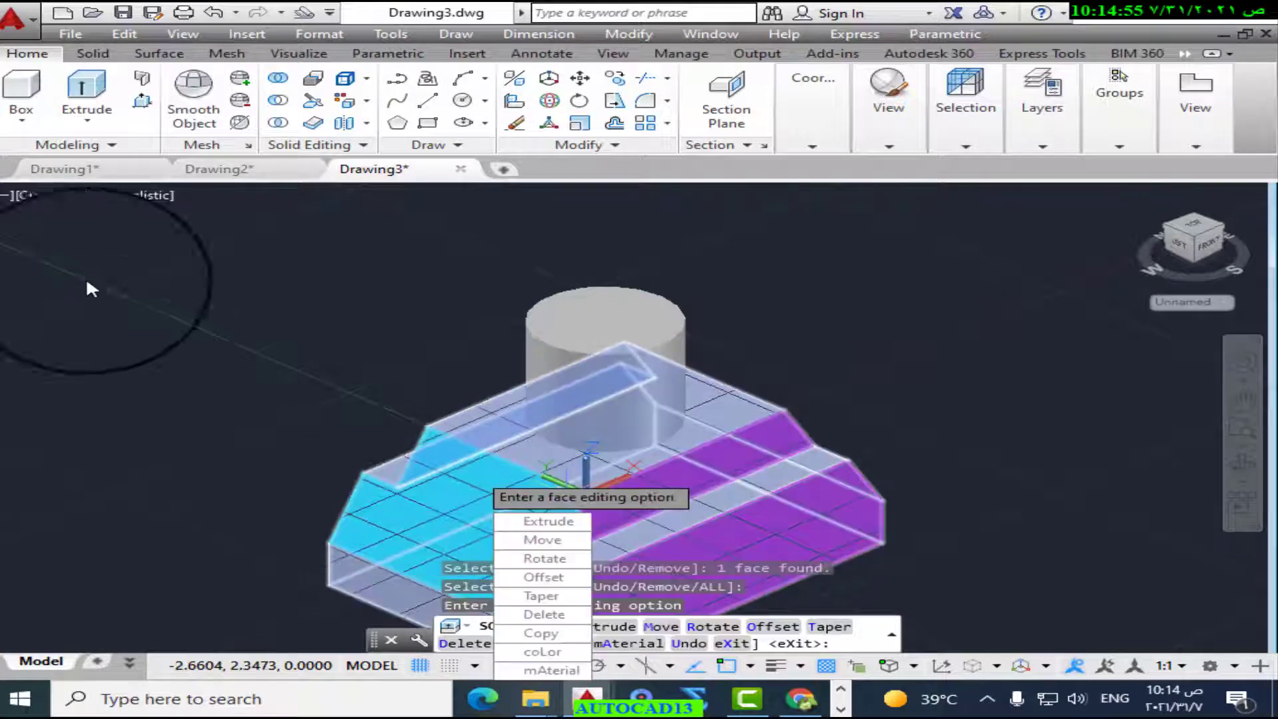
# Step: Colour the narrow vertical face beneath the cyan end face yellow
pyautogui.click(562, 660)
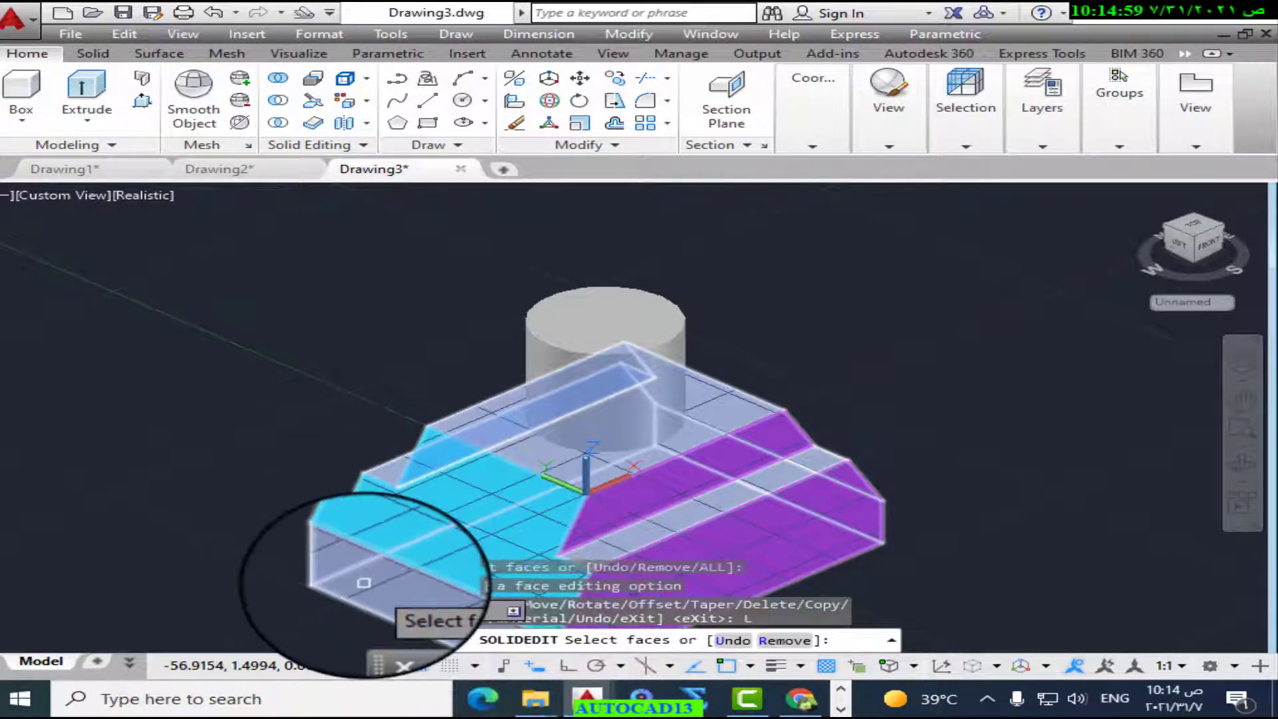
pyautogui.click(363, 583)
pyautogui.rightClick(363, 582)
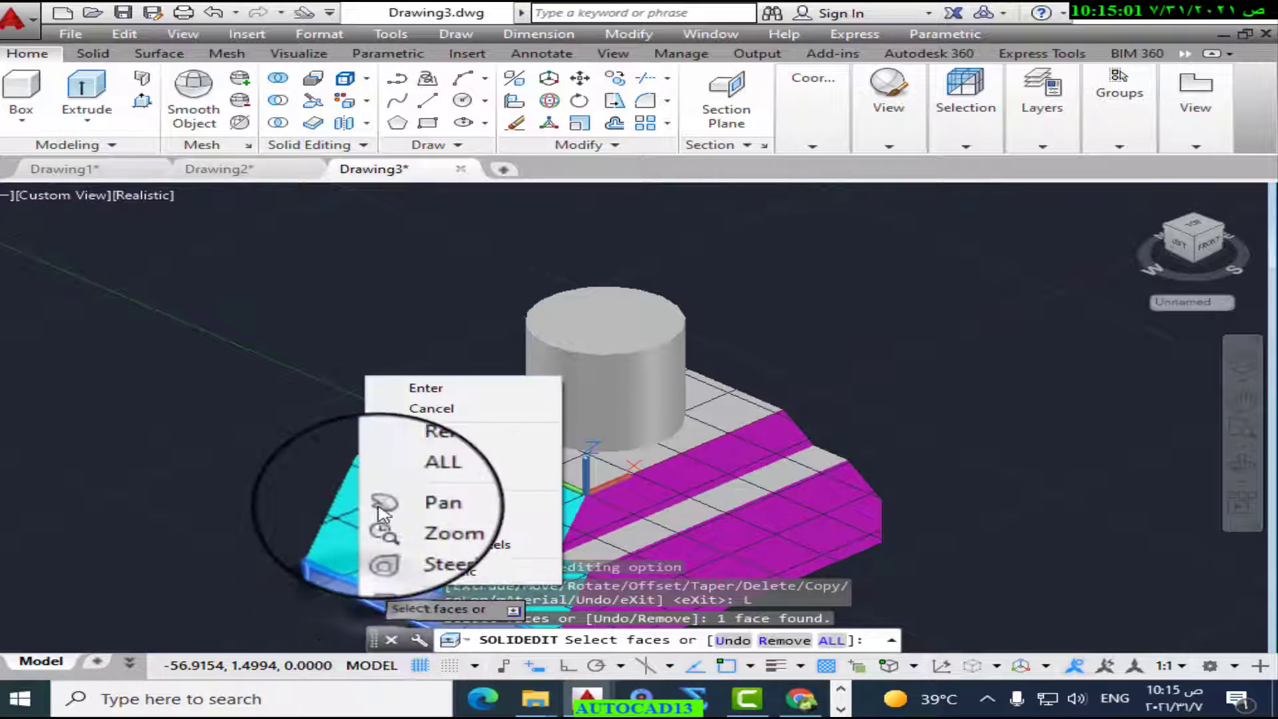
pyautogui.click(420, 390)
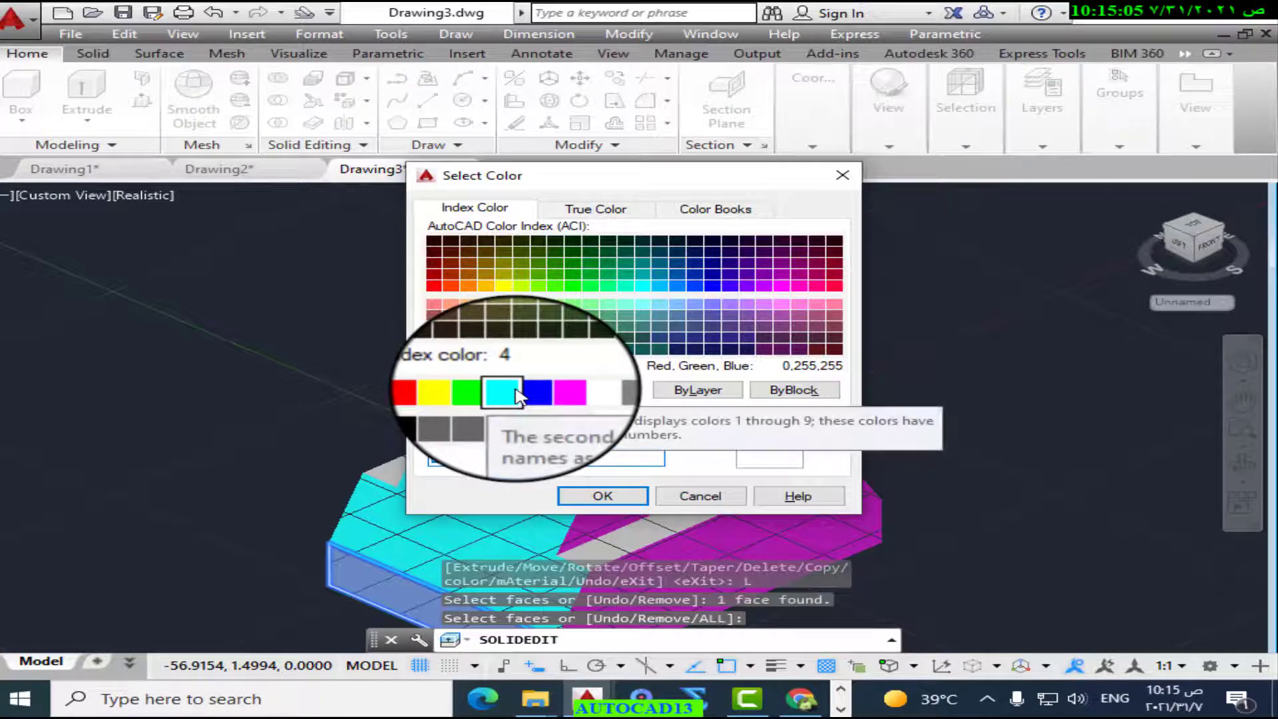
pyautogui.click(469, 395)
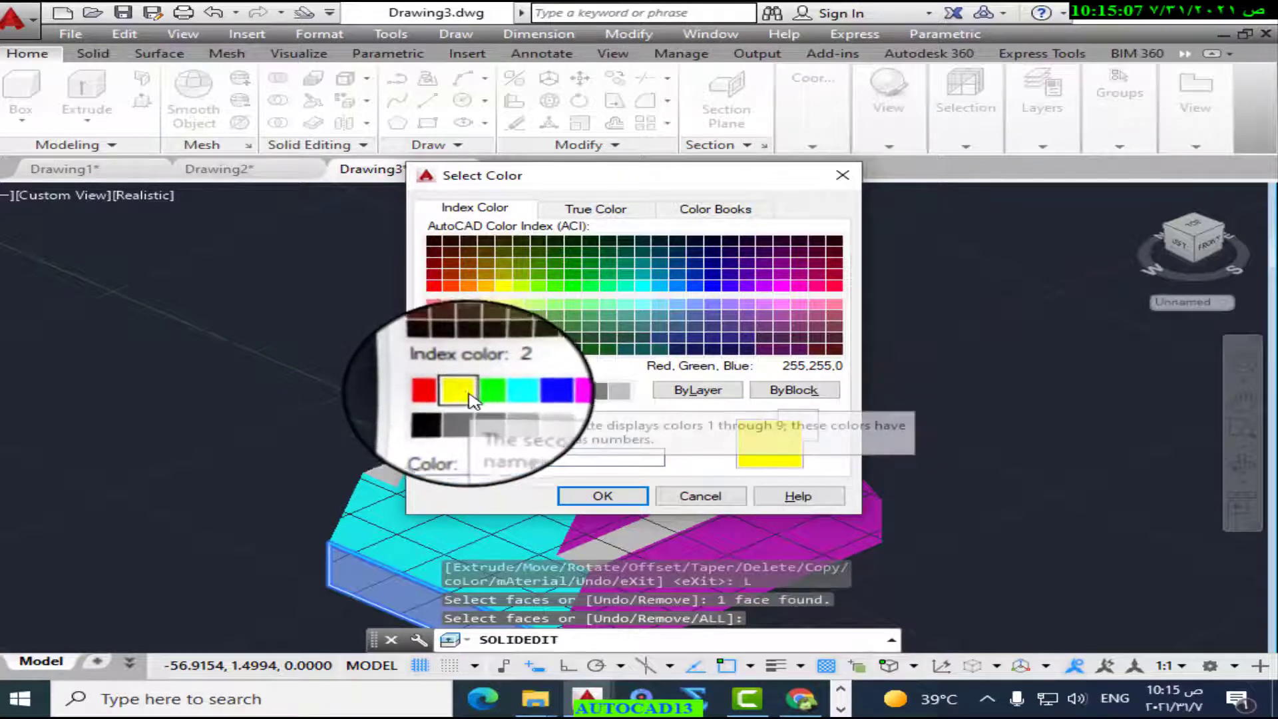
pyautogui.click(602, 495)
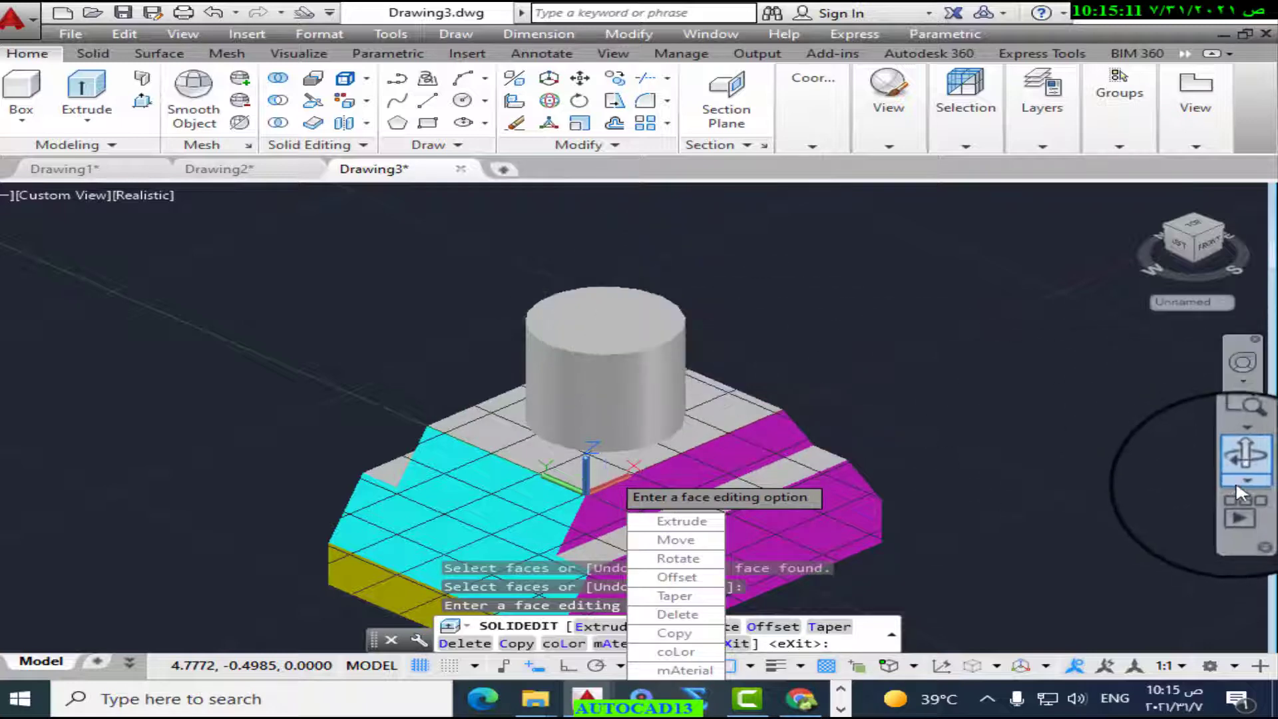
# Step: Colour the body's underside and the vertical side face opposite the magenta side cyan with the solid face editing options
pyautogui.click(1242, 463)
pyautogui.moveTo(675, 451); pyautogui.dragTo(486, 466)
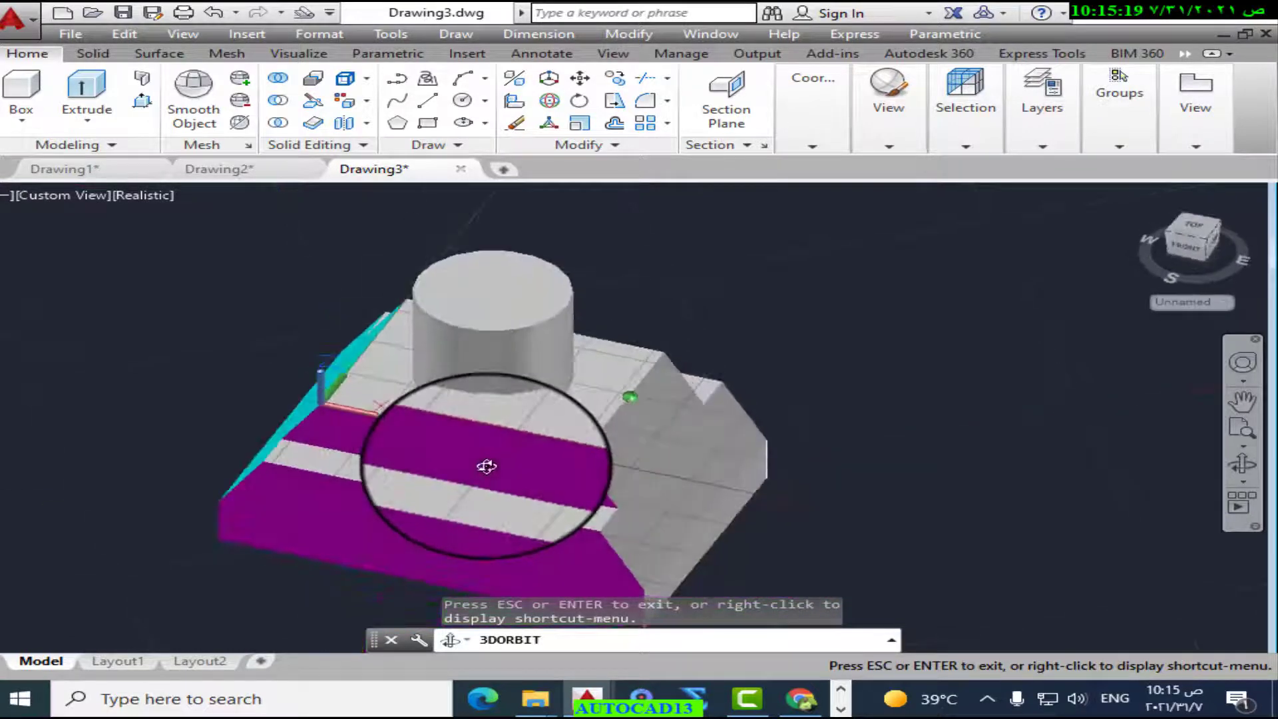
pyautogui.rightClick(787, 324)
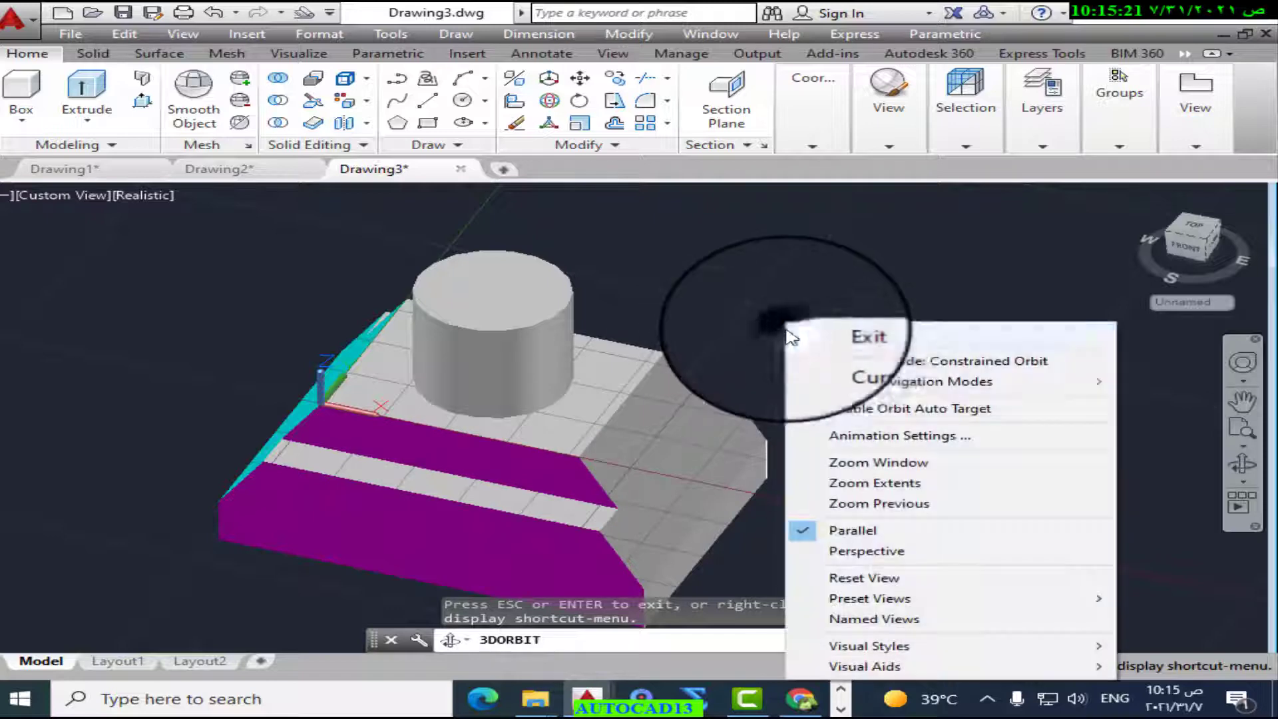
pyautogui.click(867, 345)
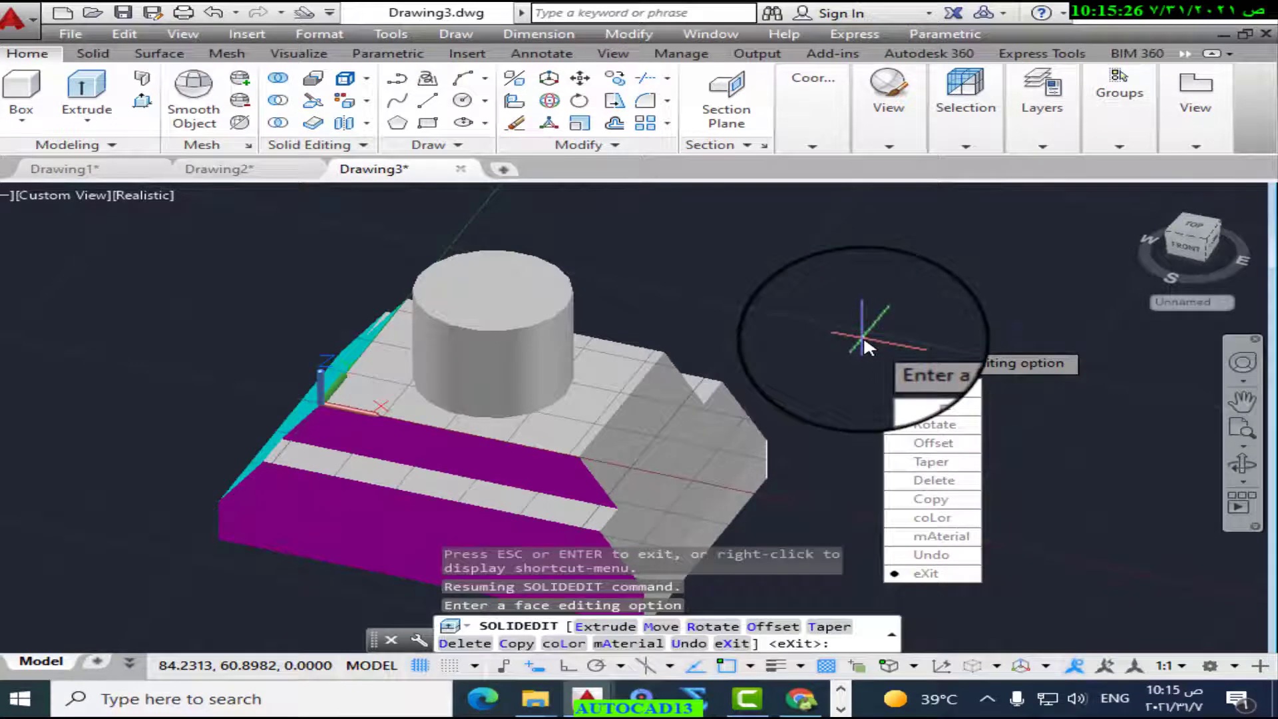
pyautogui.click(932, 517)
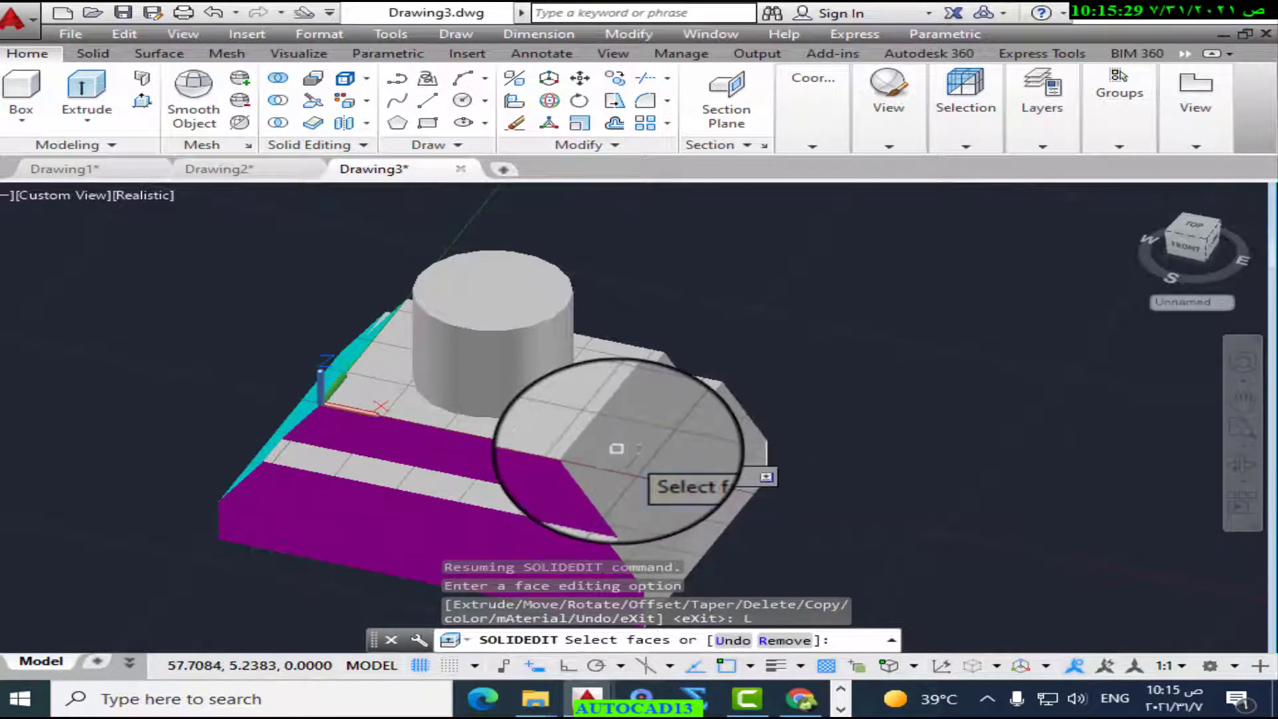
pyautogui.click(617, 449)
pyautogui.click(617, 449)
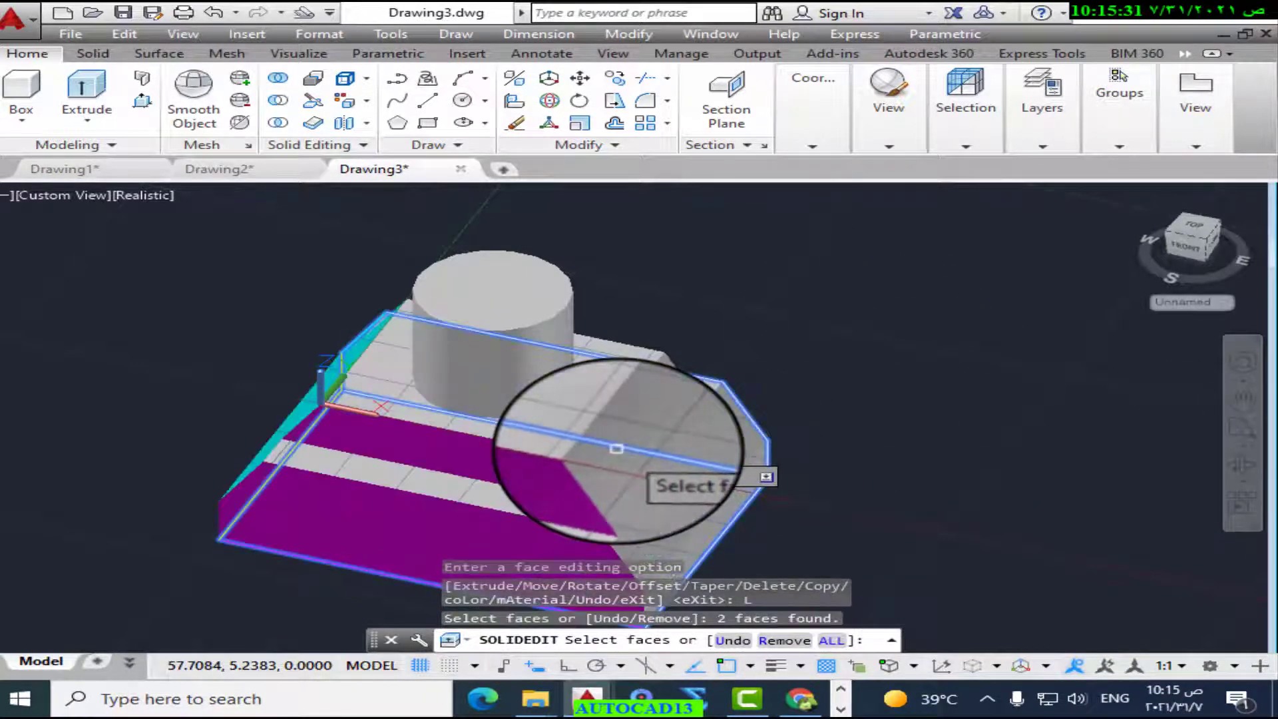
pyautogui.rightClick(617, 449)
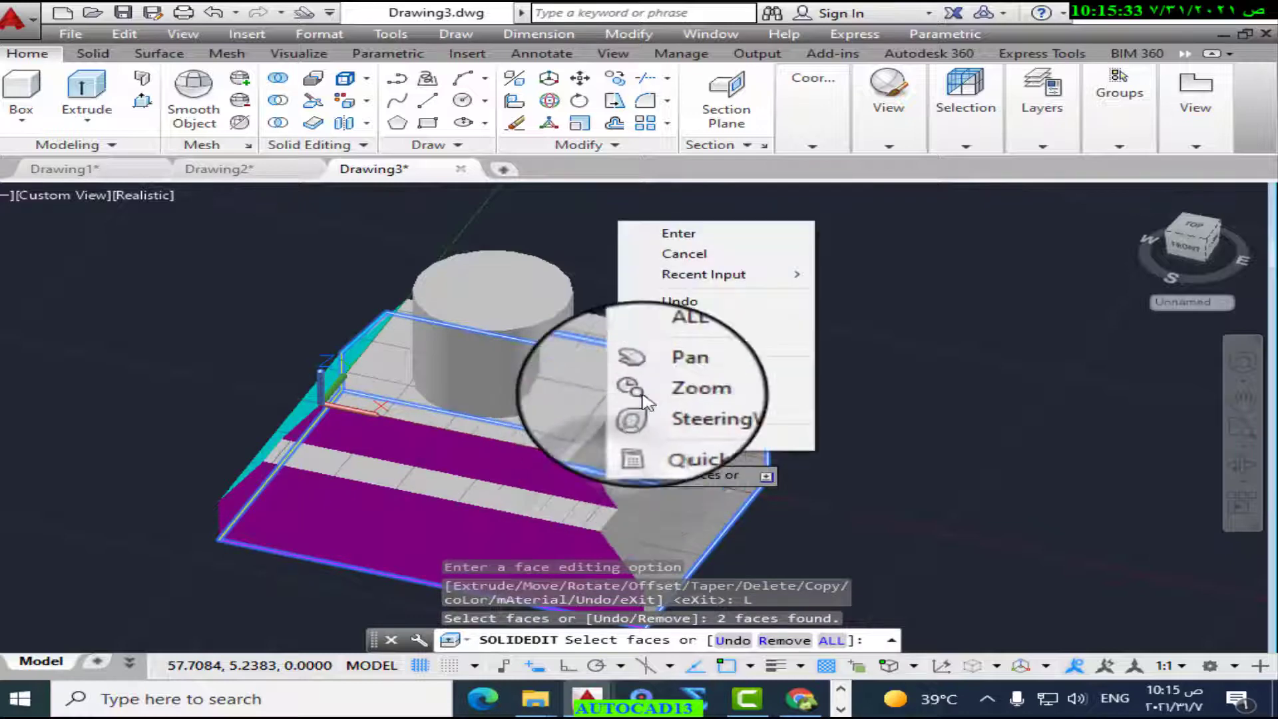
pyautogui.click(711, 228)
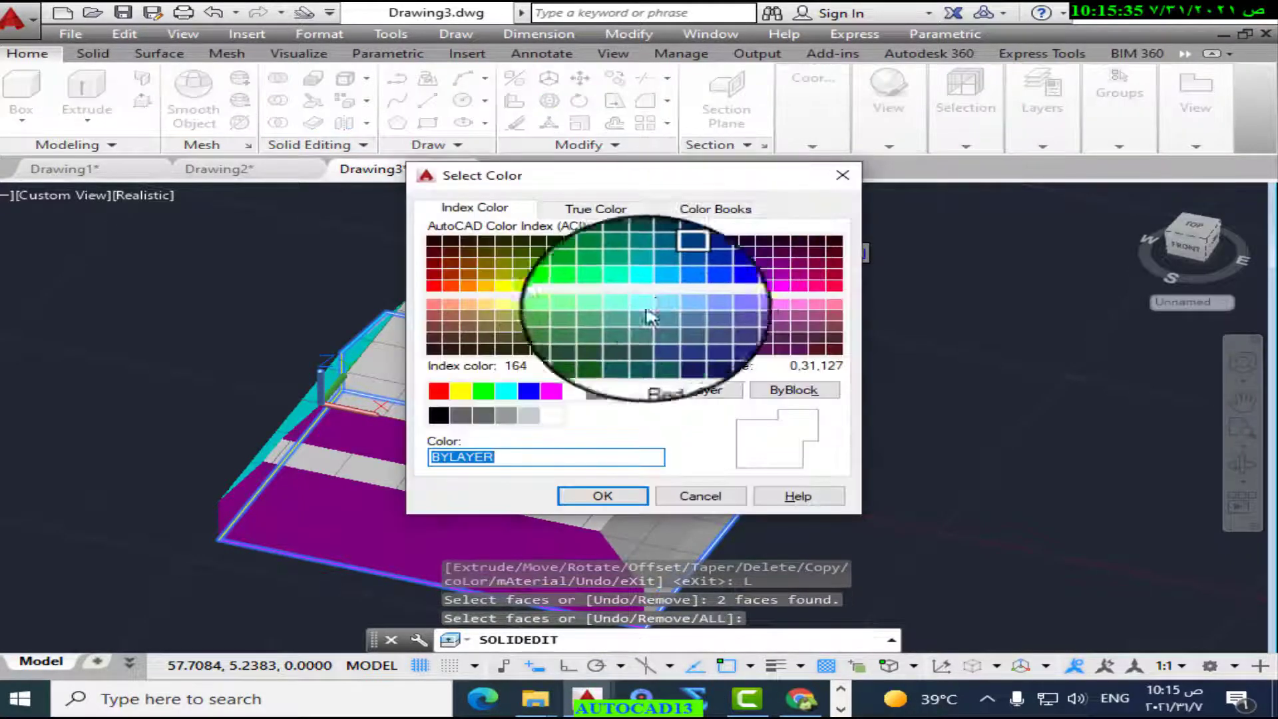
pyautogui.click(508, 393)
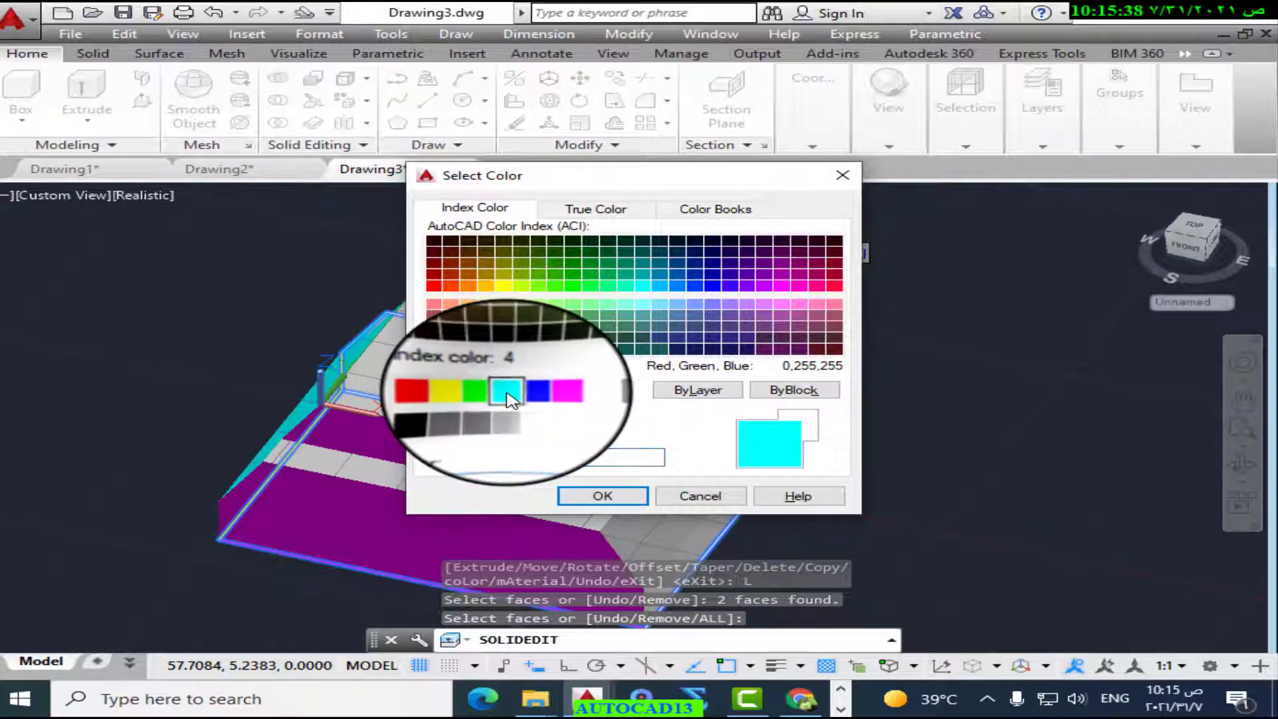
pyautogui.click(603, 499)
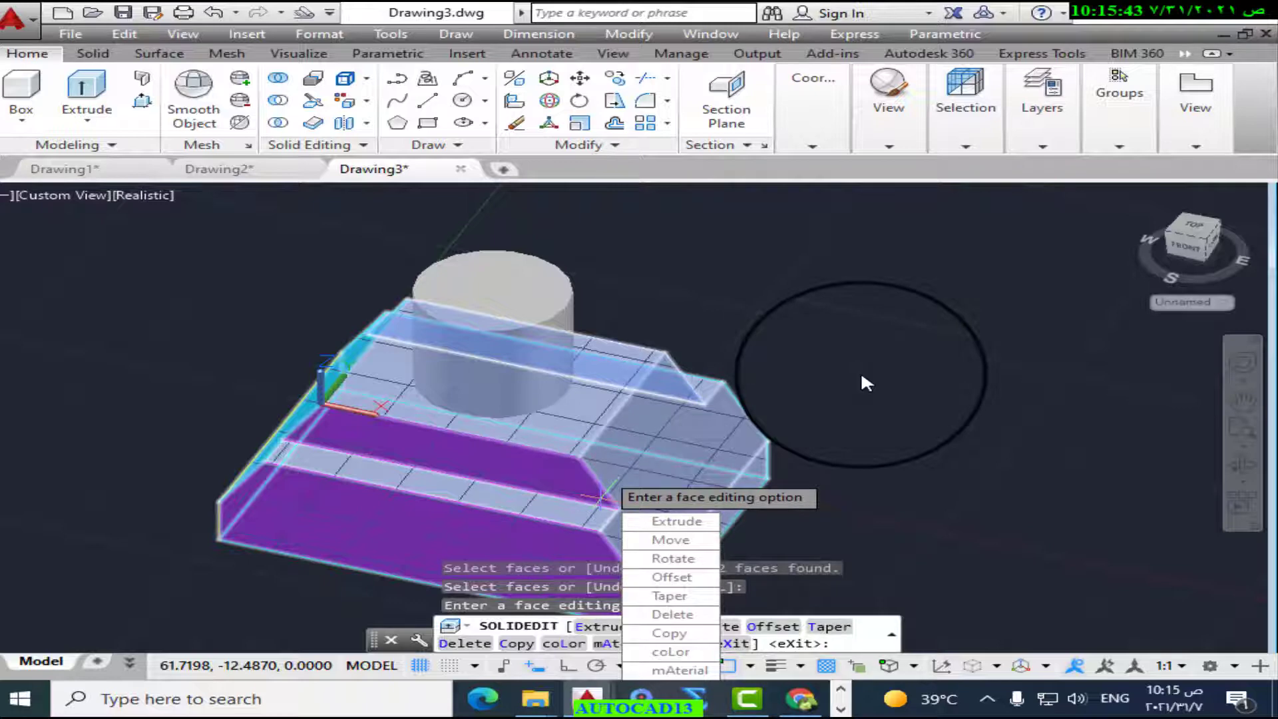
pyautogui.click(930, 376)
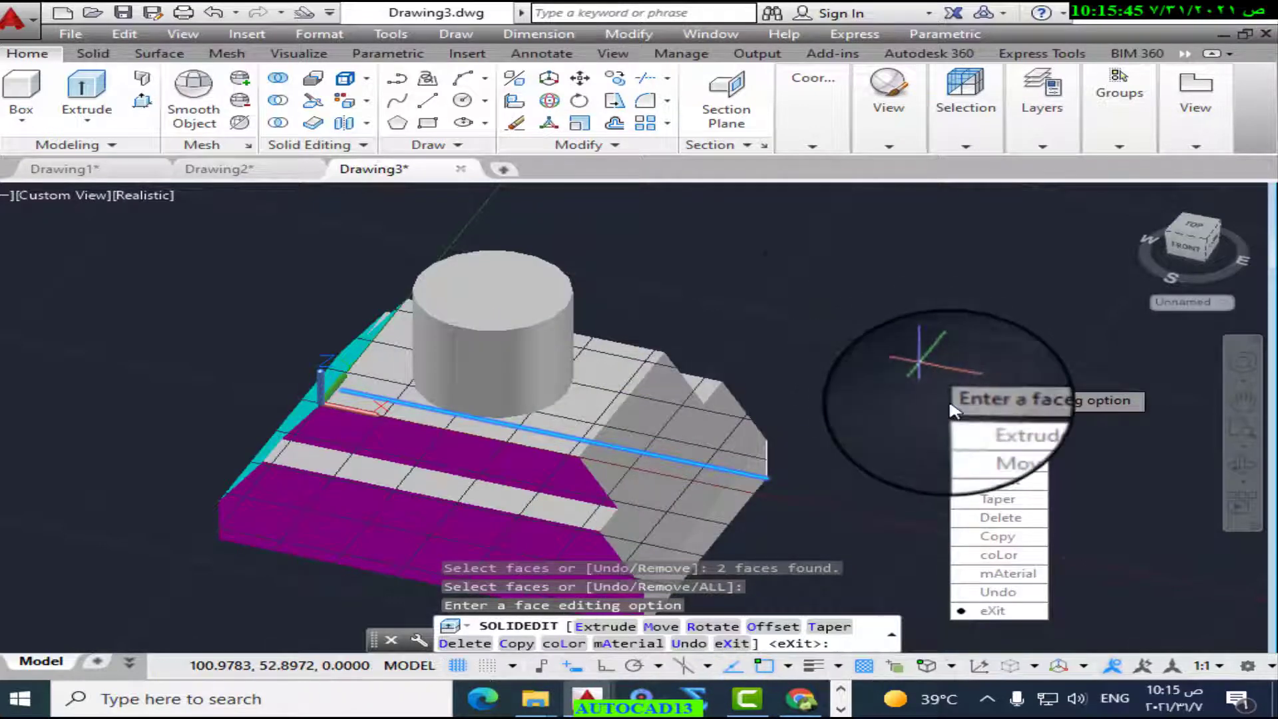
pyautogui.rightClick(877, 280)
pyautogui.click(930, 295)
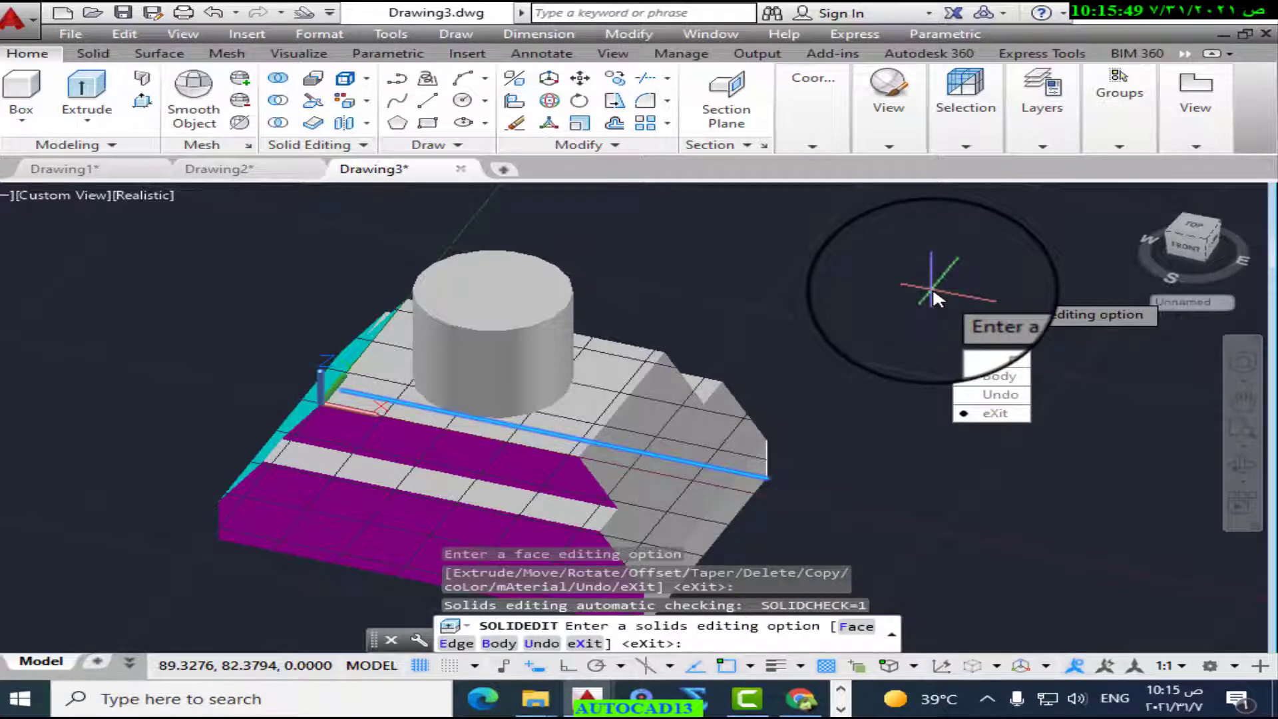
pyautogui.press('Escape')
pyautogui.press('Escape')
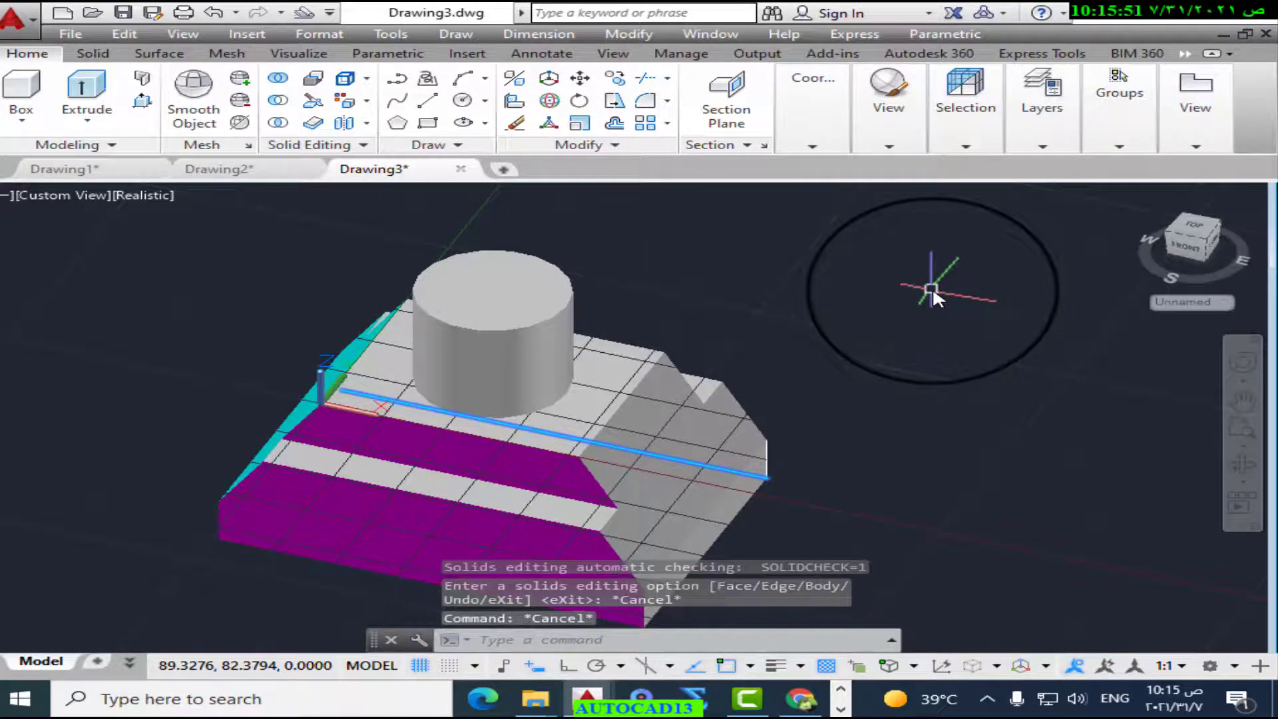
pyautogui.click(1249, 471)
pyautogui.moveTo(876, 470); pyautogui.dragTo(519, 529)
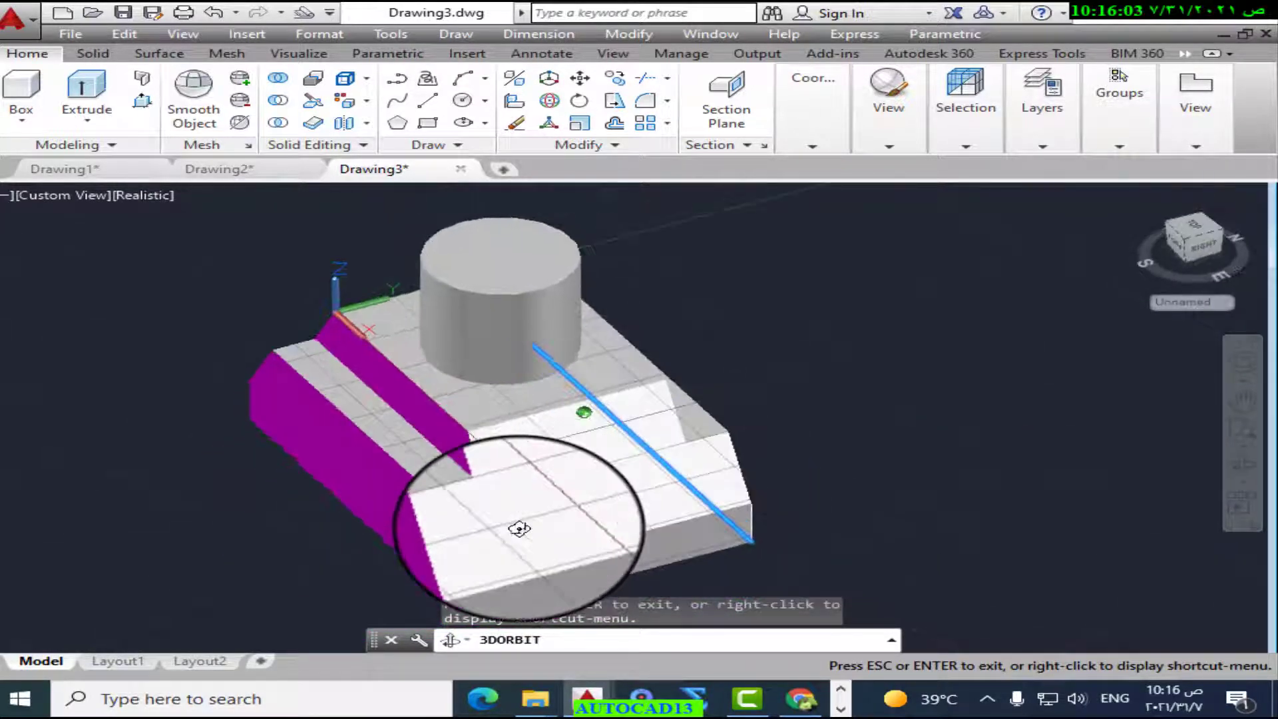
pyautogui.rightClick(729, 309)
pyautogui.click(820, 335)
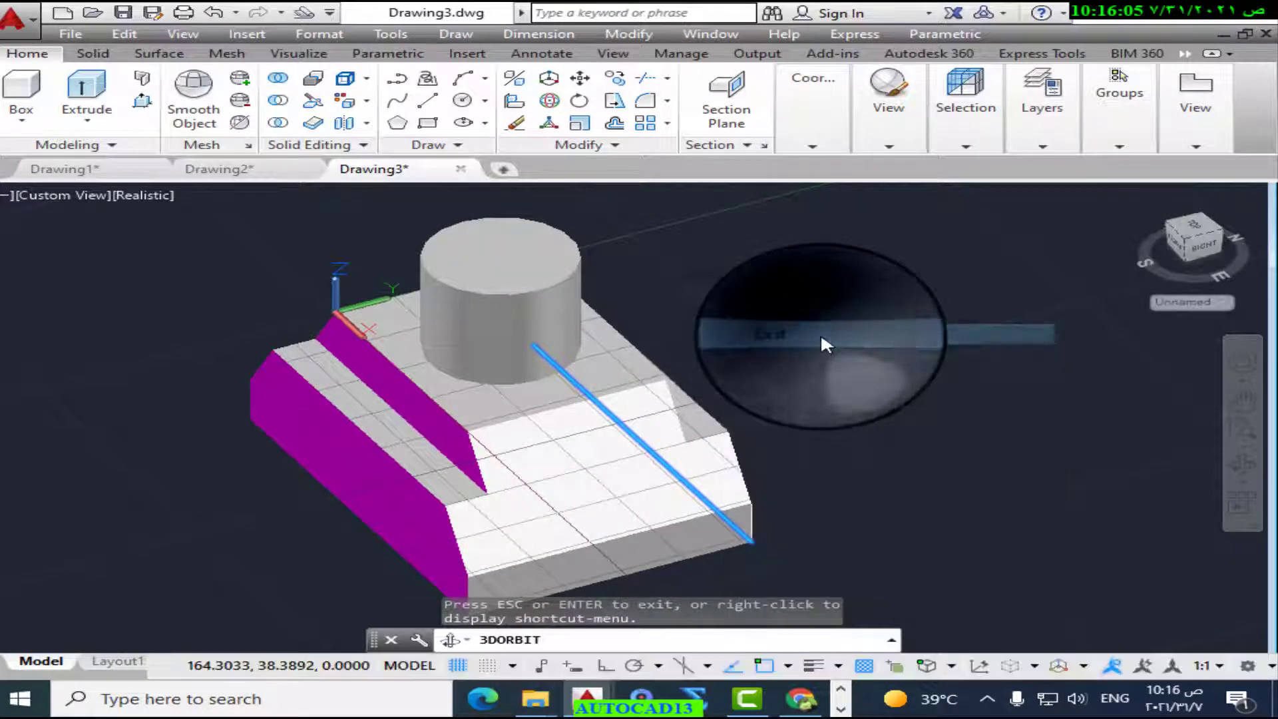
pyautogui.click(632, 426)
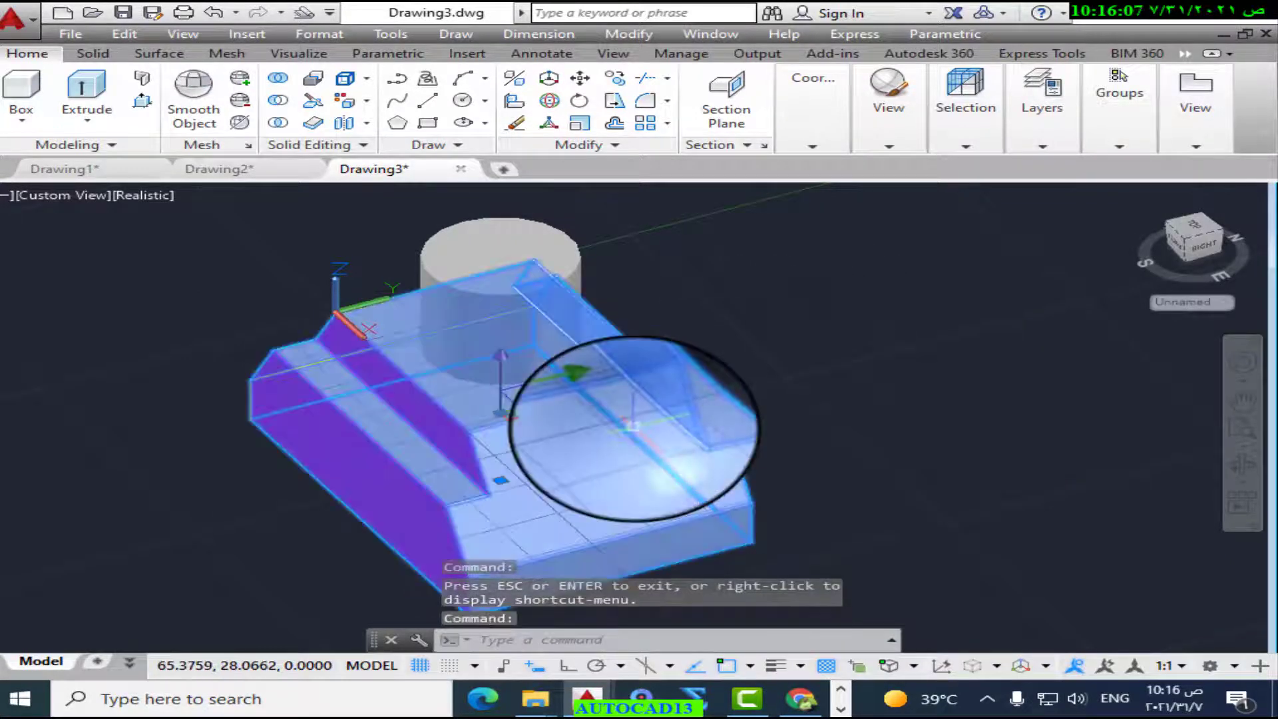
pyautogui.rightClick(759, 274)
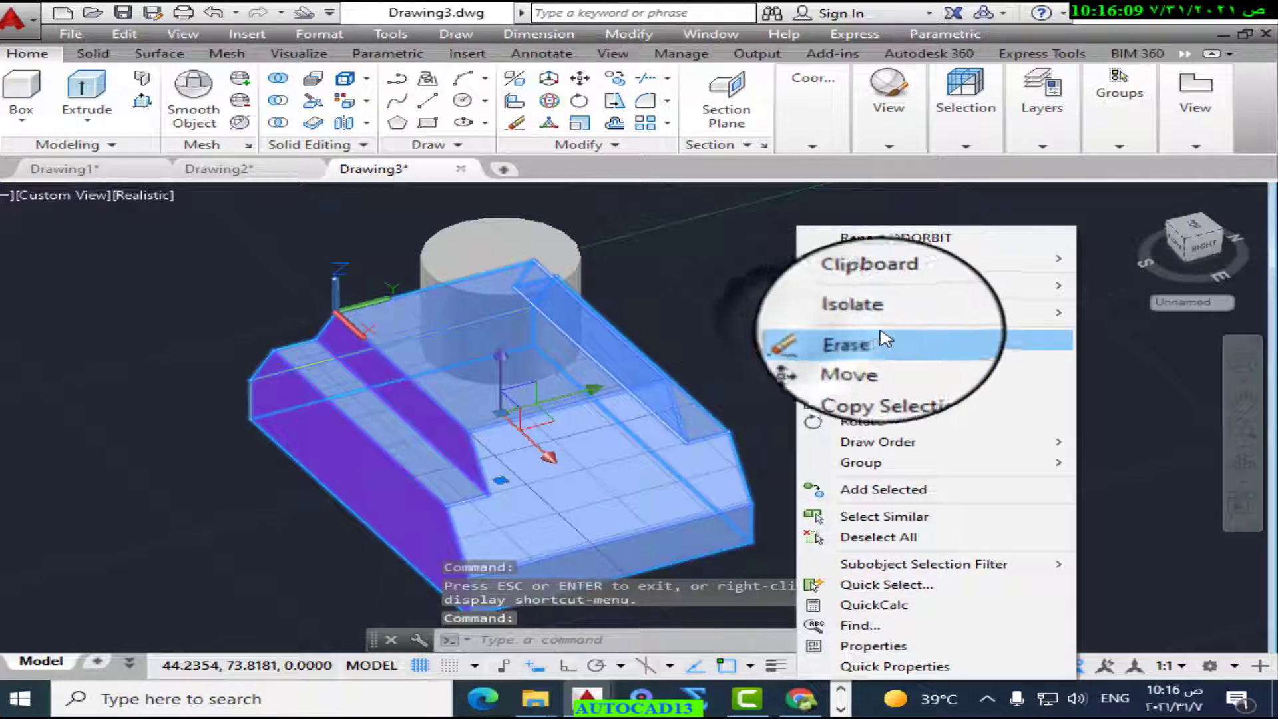
pyautogui.click(696, 245)
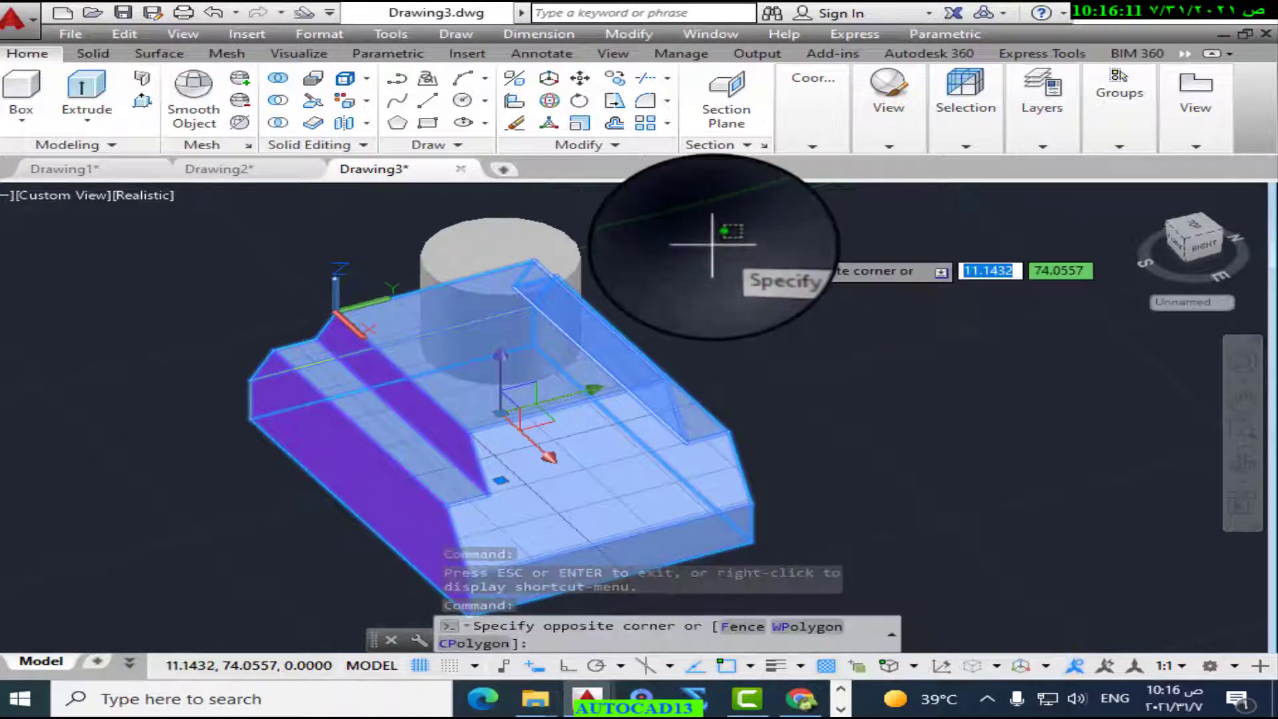
pyautogui.press('Escape')
pyautogui.press('Escape')
pyautogui.press('Escape')
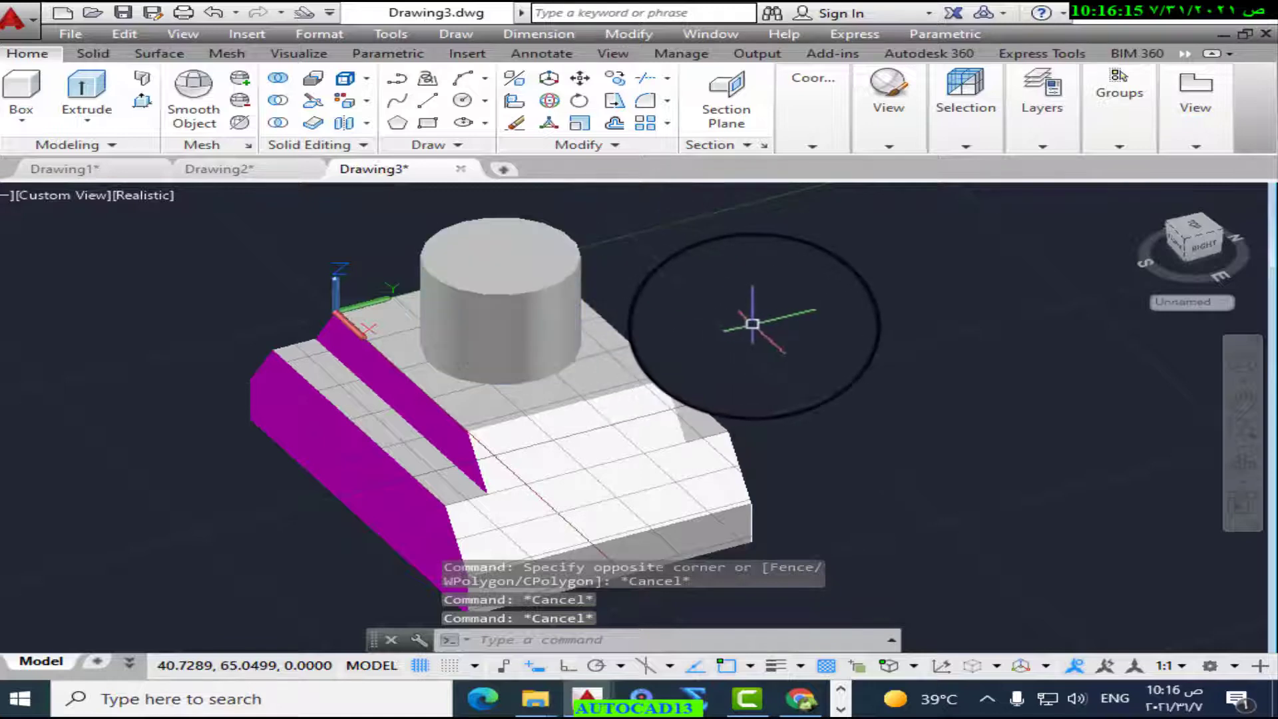
# Step: Examine the body's side opposite the magenta faces to check the colouring of its lower side face
pyautogui.scroll(-5, 751, 323)
pyautogui.scroll(7, 752, 324)
pyautogui.scroll(-2, 752, 324)
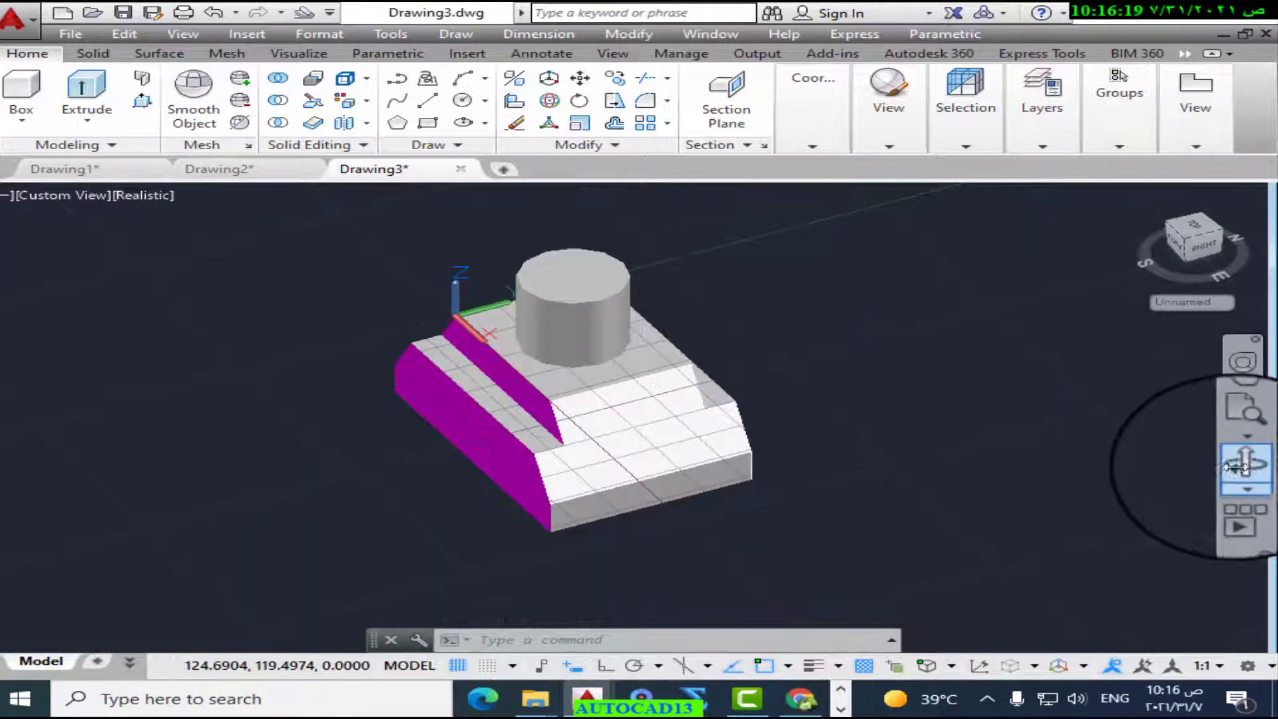
pyautogui.click(1242, 464)
pyautogui.moveTo(726, 457); pyautogui.dragTo(724, 424)
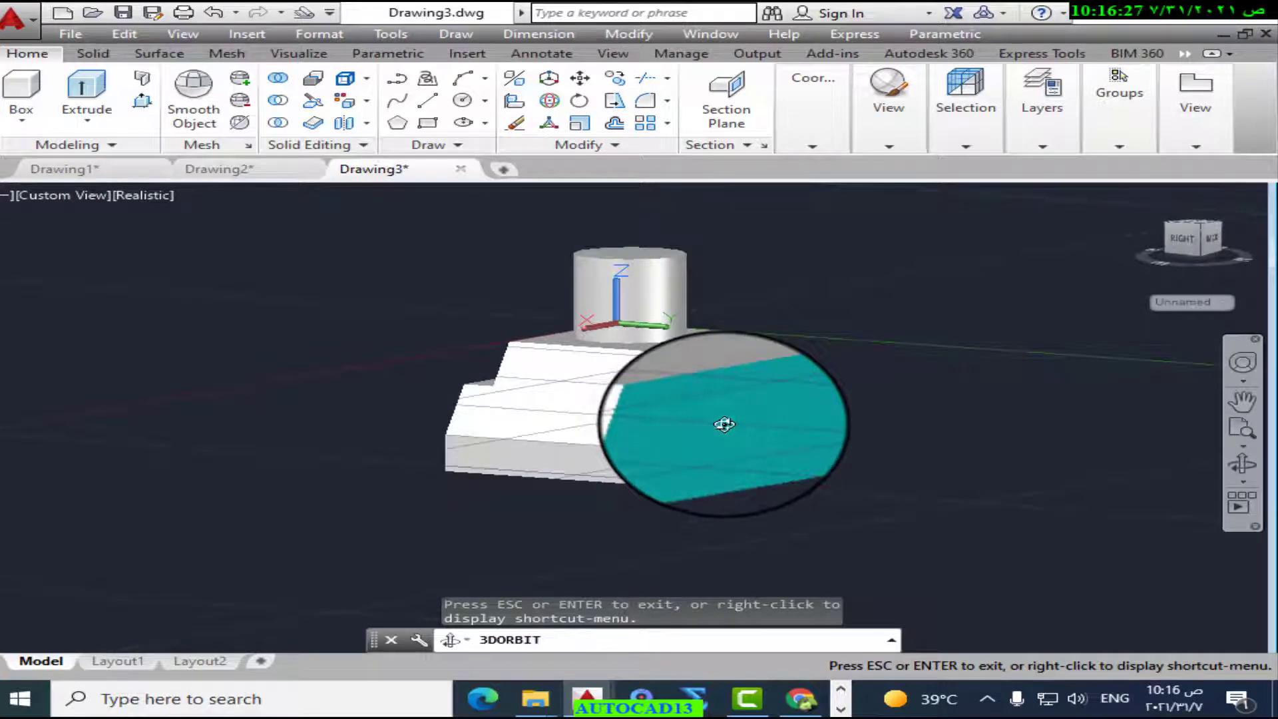
pyautogui.rightClick(270, 323)
pyautogui.click(312, 343)
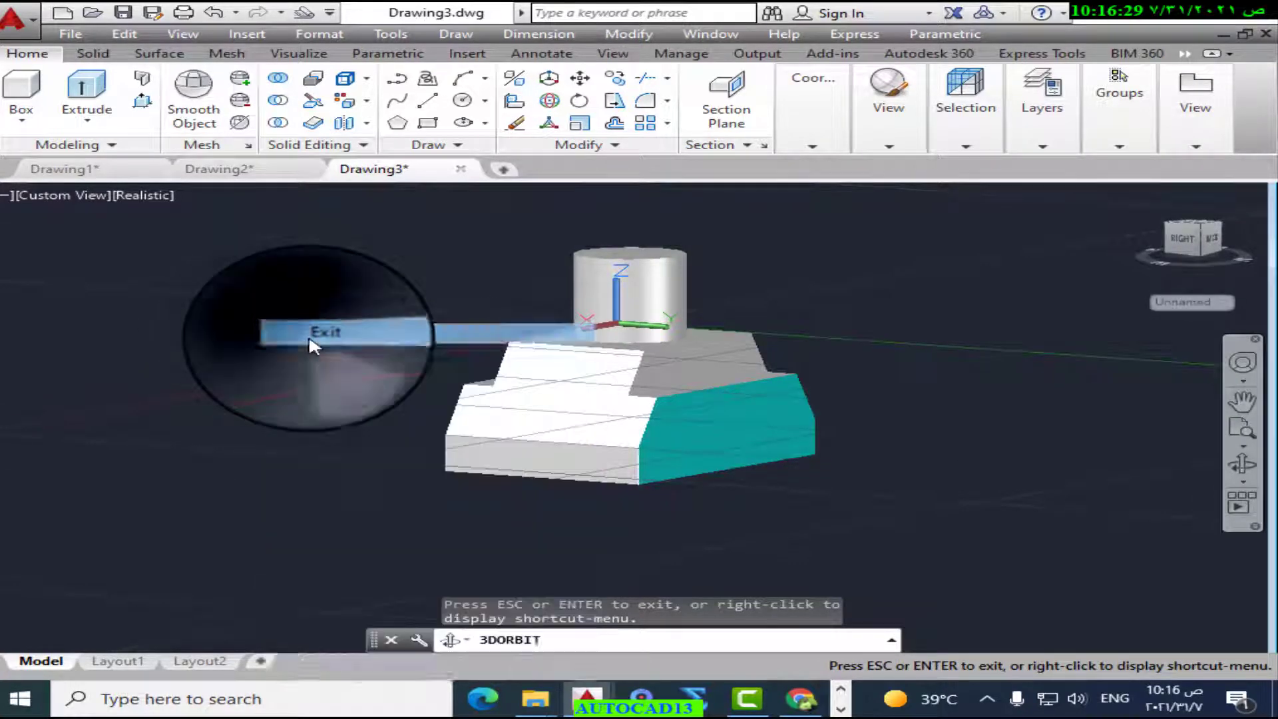